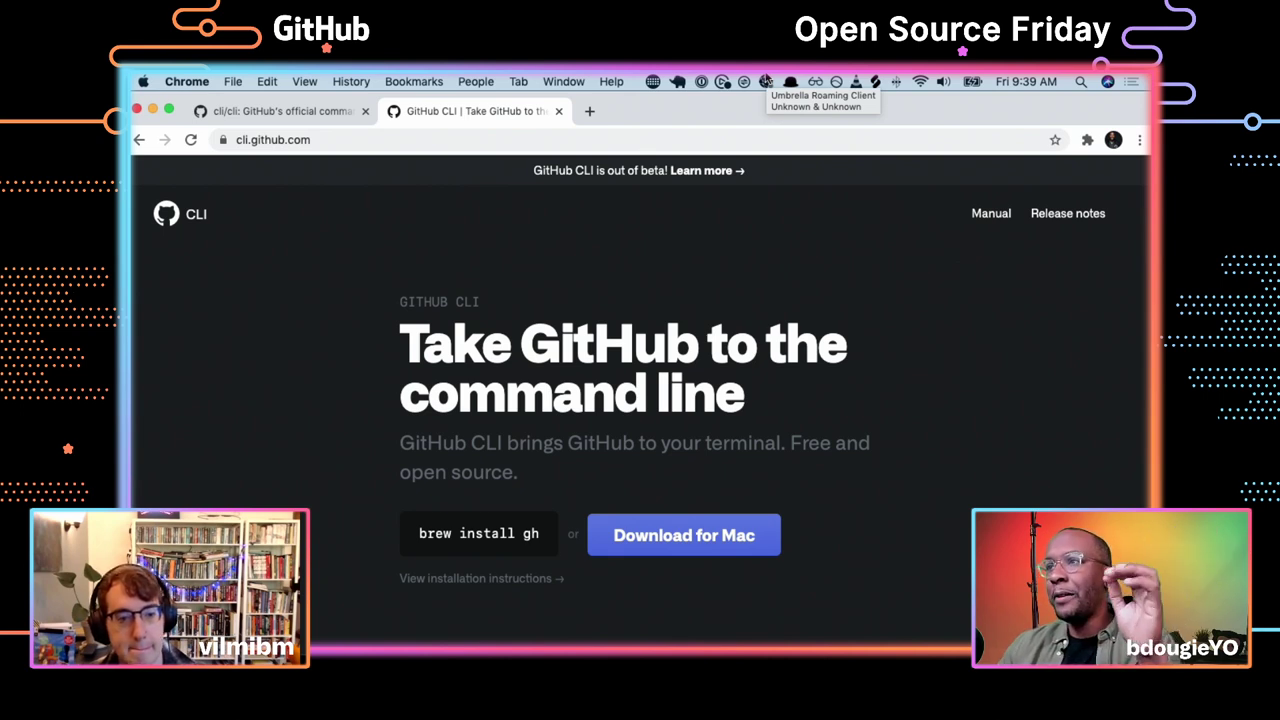
Scroll down cli.github.com until the gh pr checks terminal demo shows
scroll(842, 494, down, 5)
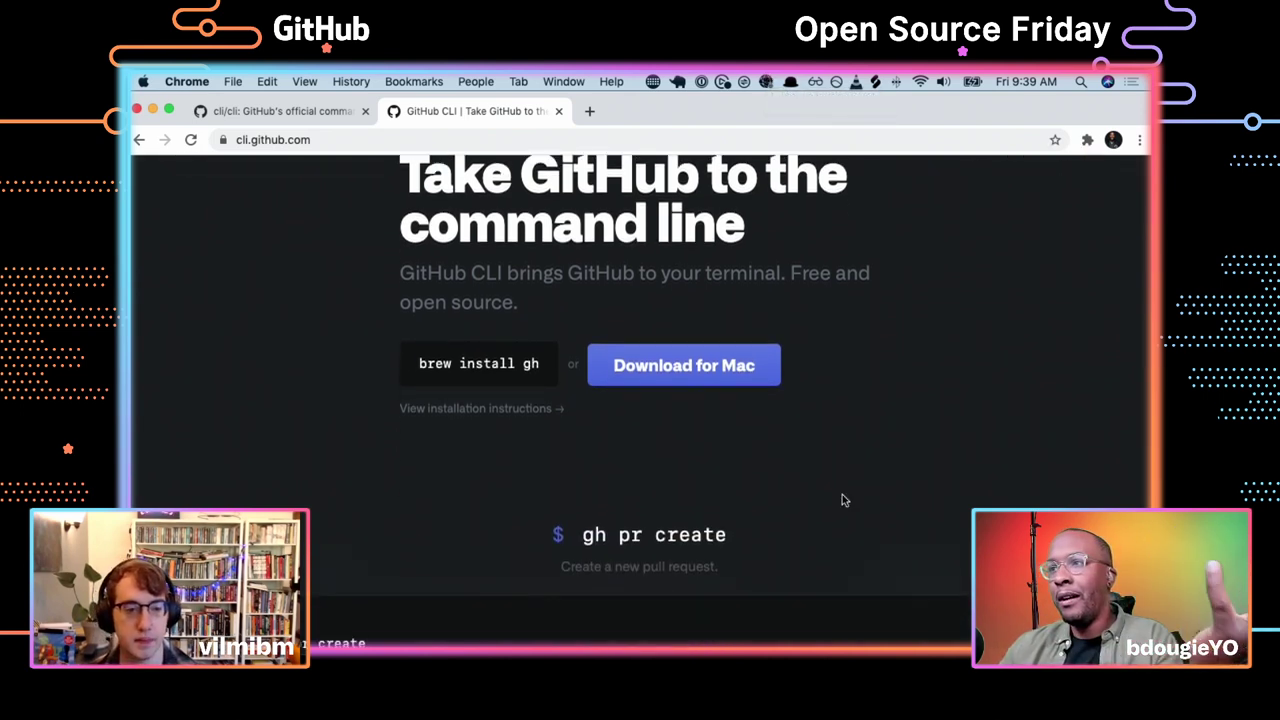
scroll(842, 500, down, 4)
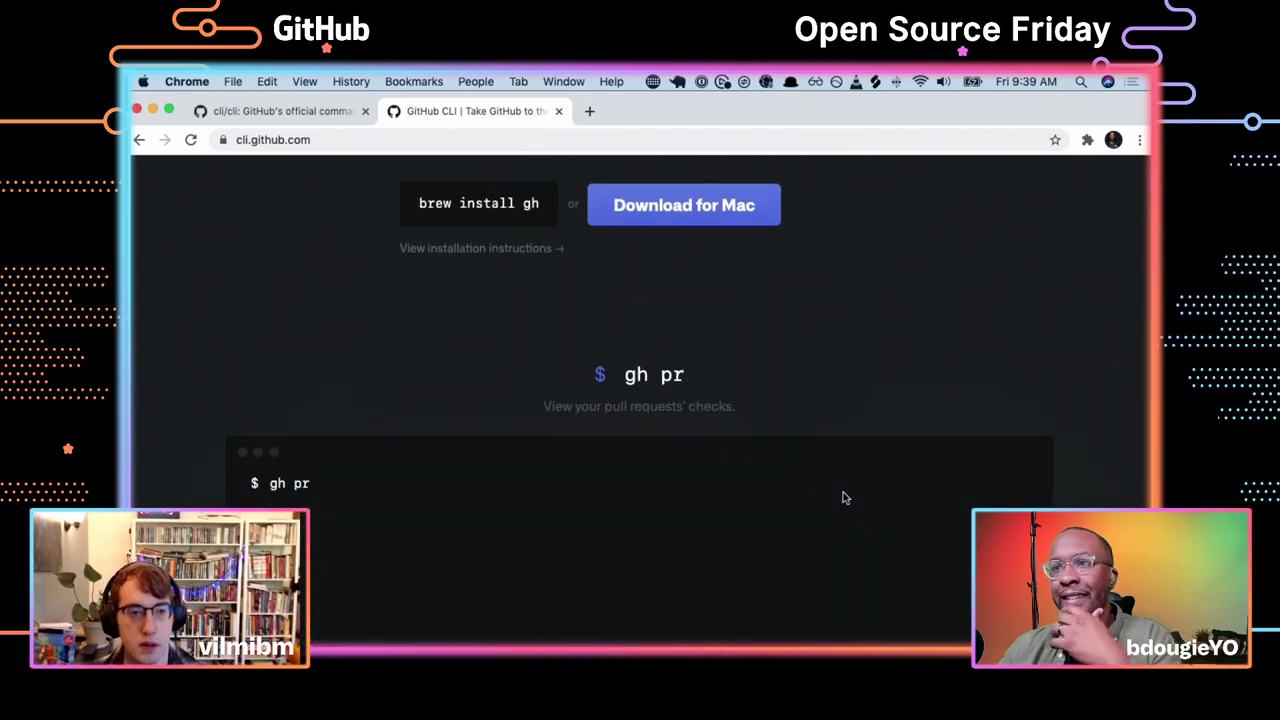
scroll(842, 497, down, 4)
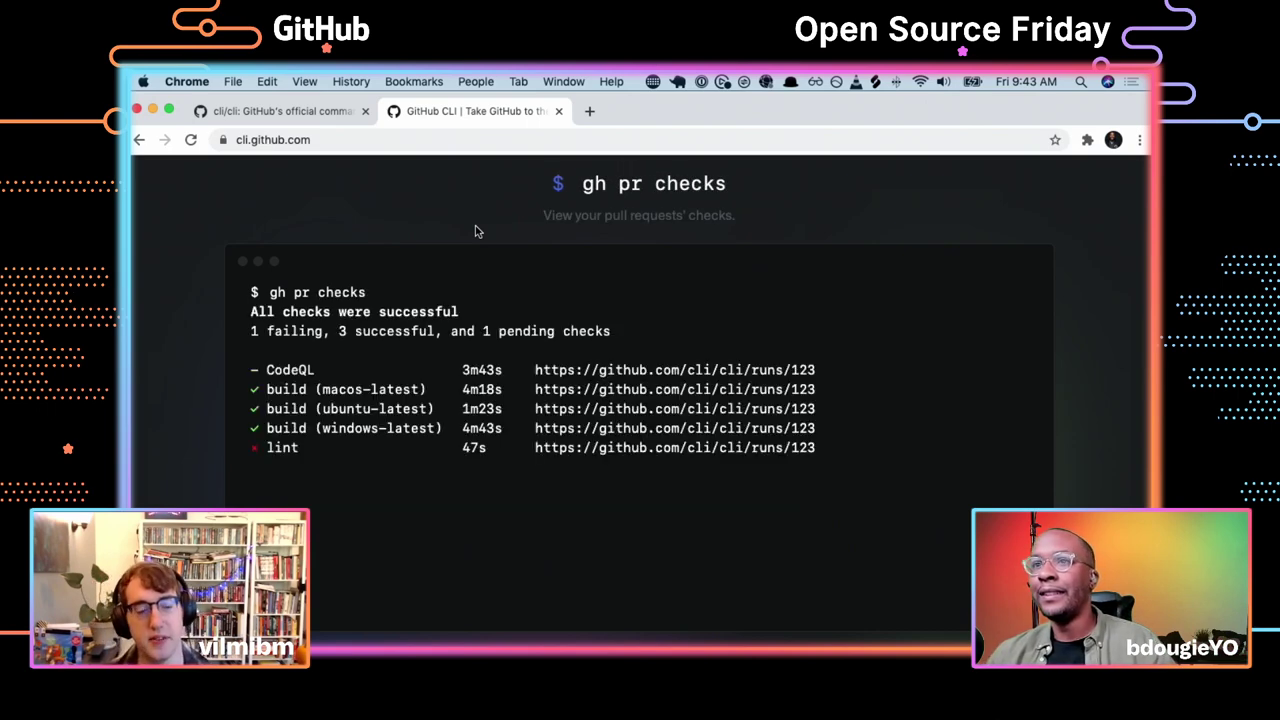
Scroll to the bottom of cli.github.com, then switch to the cli/cli tab and browse its files
scroll(477, 231, down, 5)
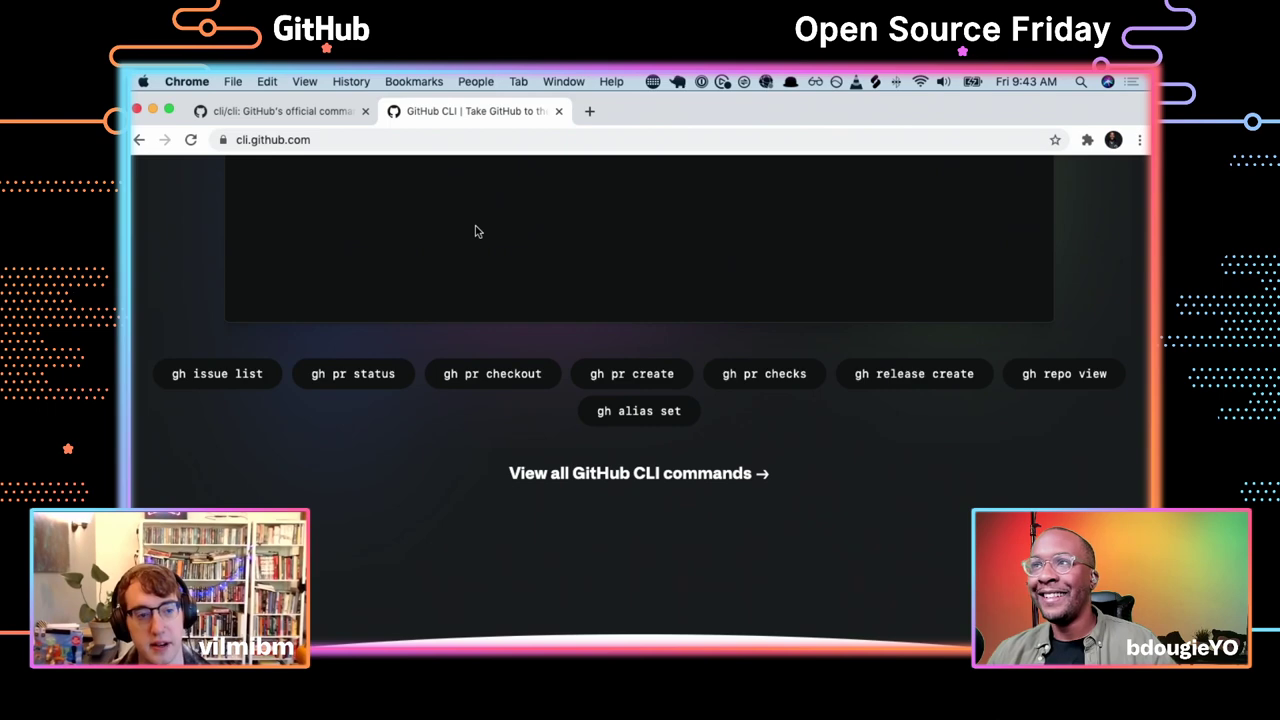
scroll(476, 231, down, 10)
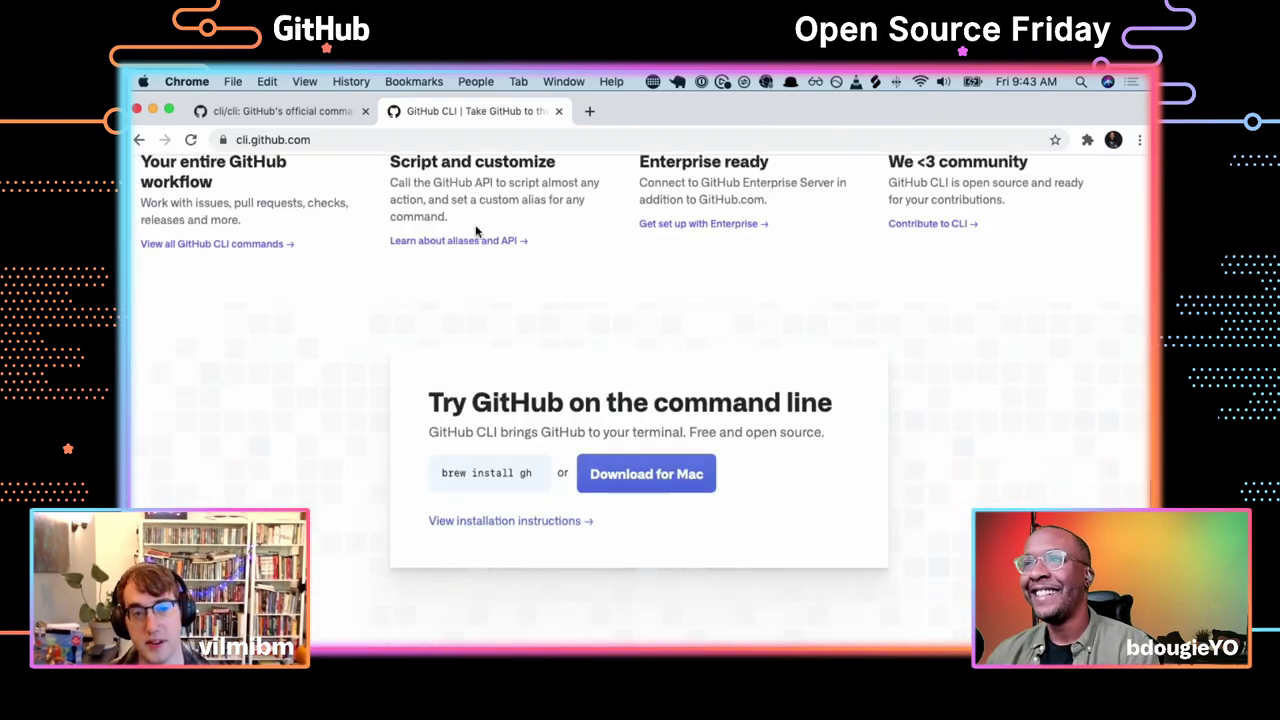
scroll(429, 289, down, 5)
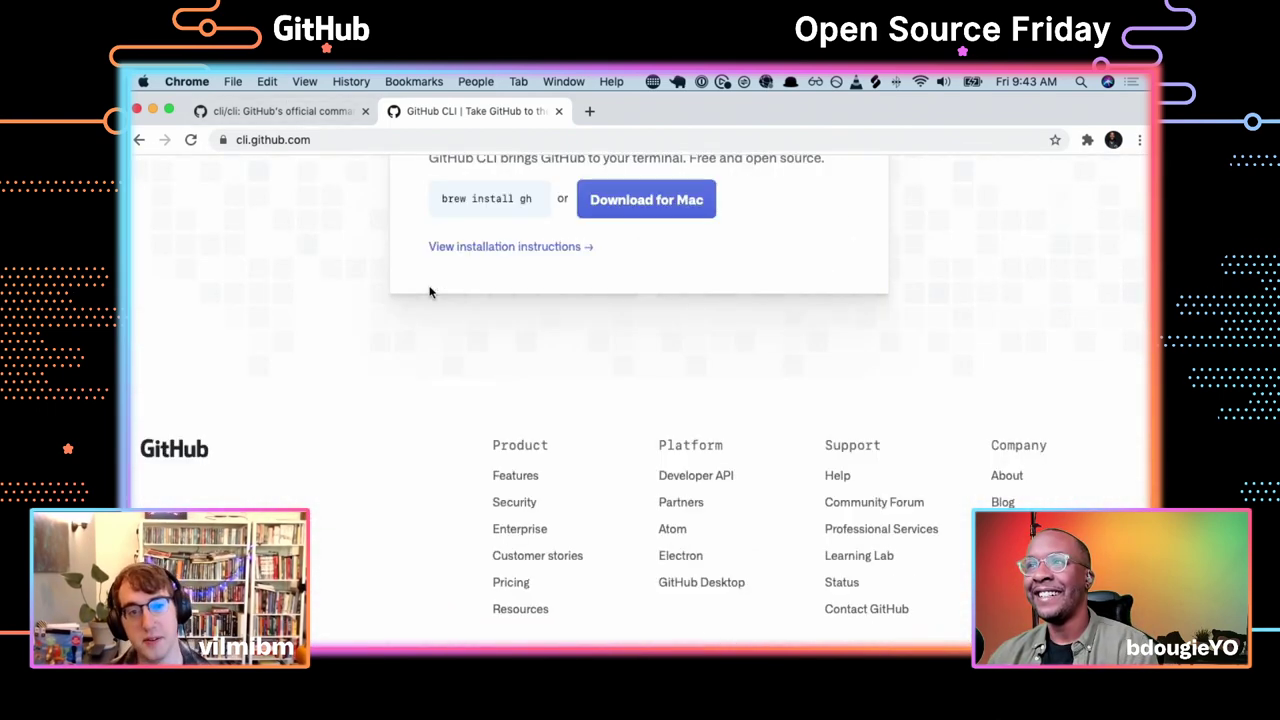
scroll(430, 292, up, 5)
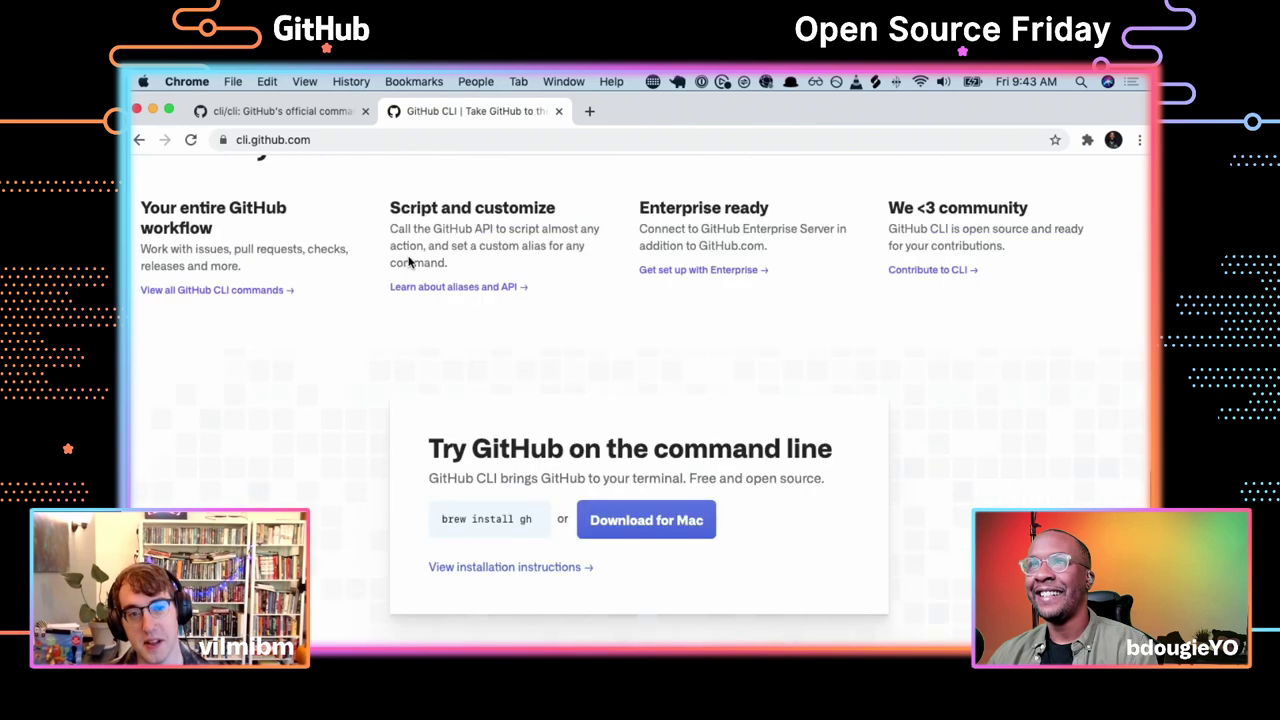
click(326, 112)
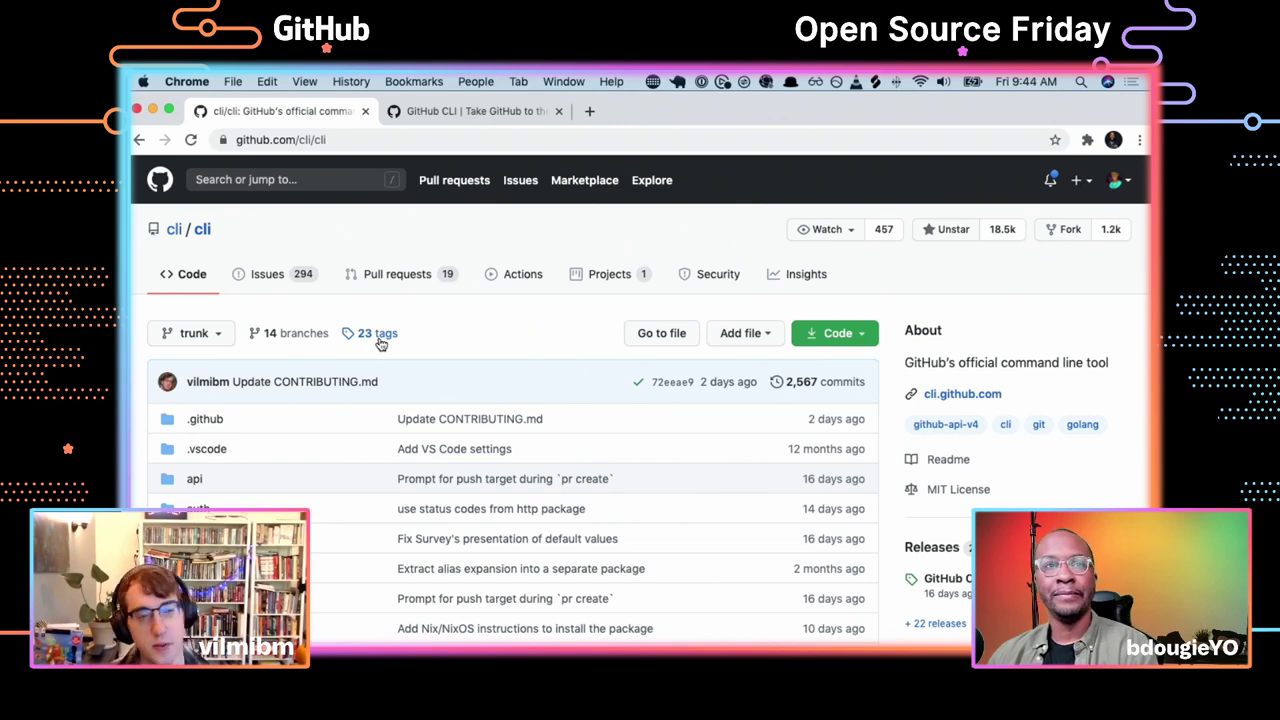
scroll(423, 449, down, 3)
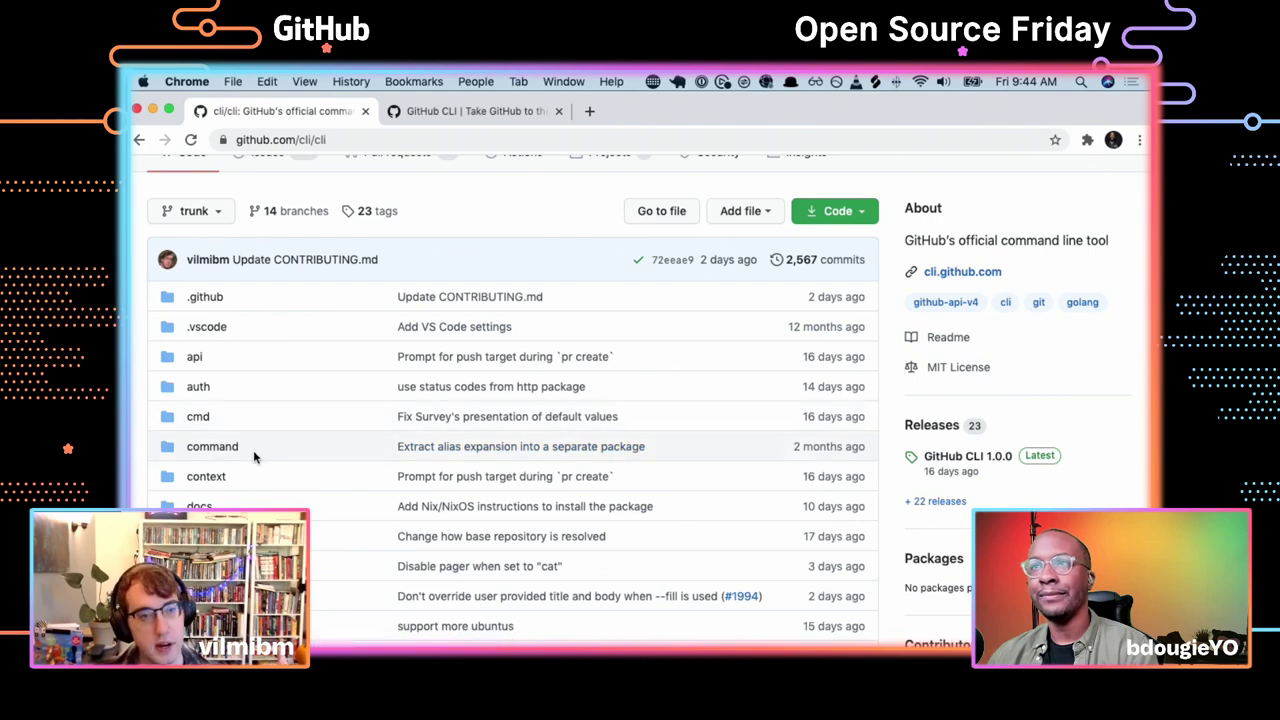
Launch Terminal from the app launcher and move its window slightly lower
key(alt+space)
text(ter)
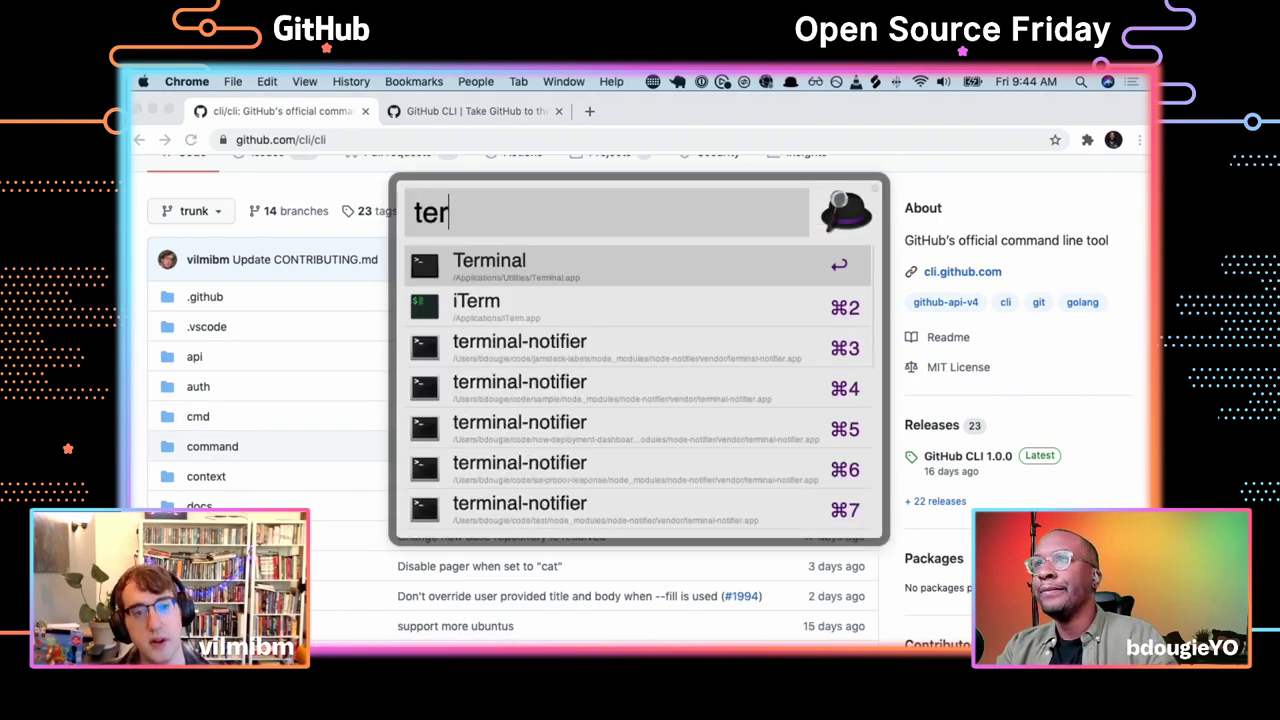
key(Return)
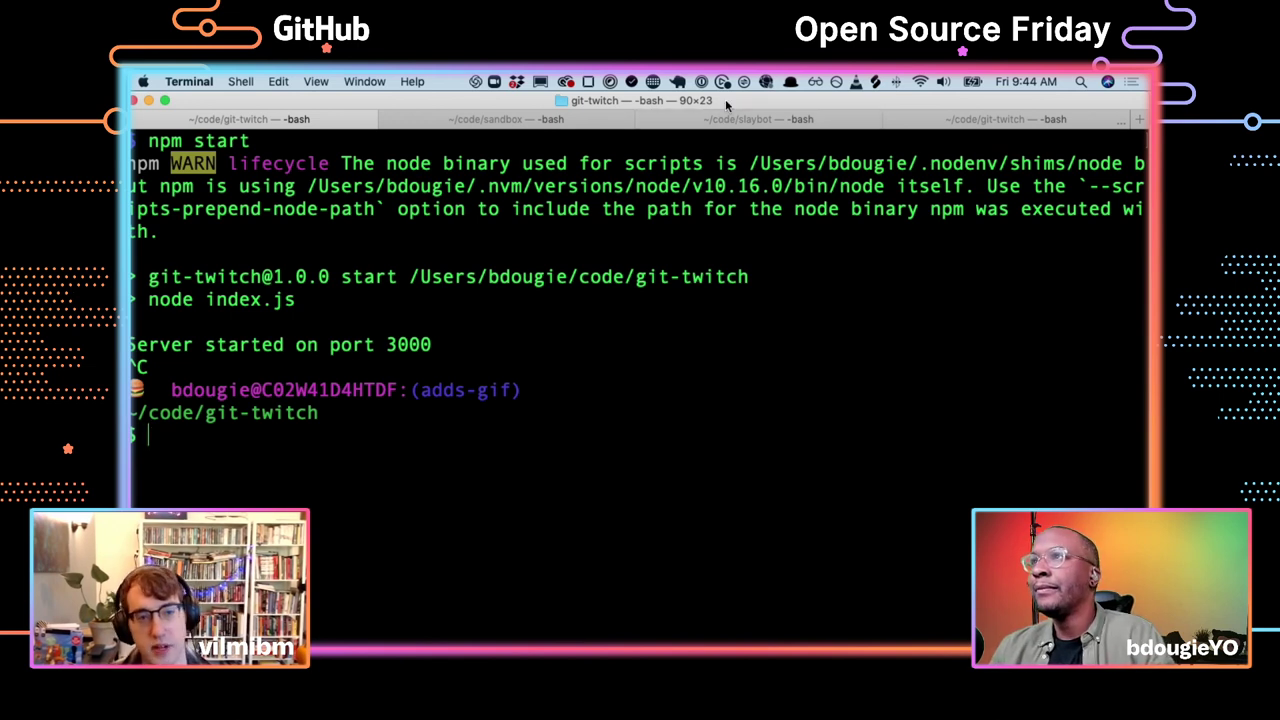
drag(721, 101, 721, 152)
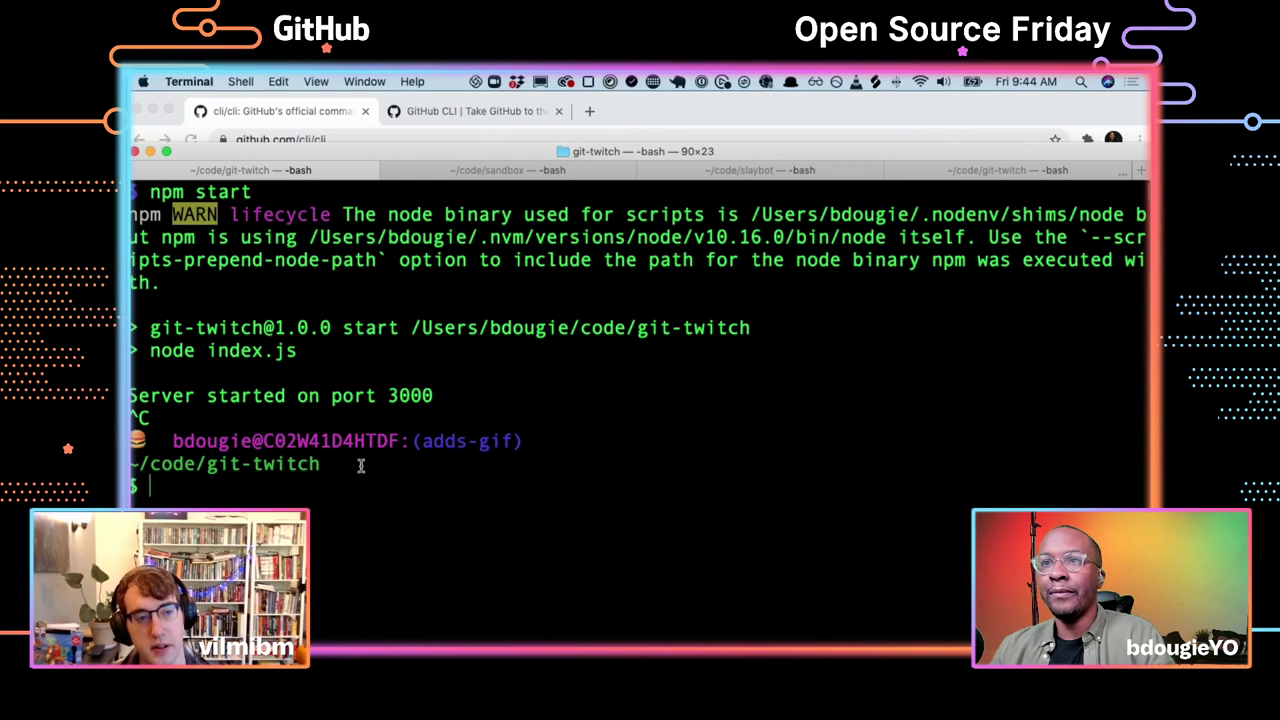
triple_click(339, 500)
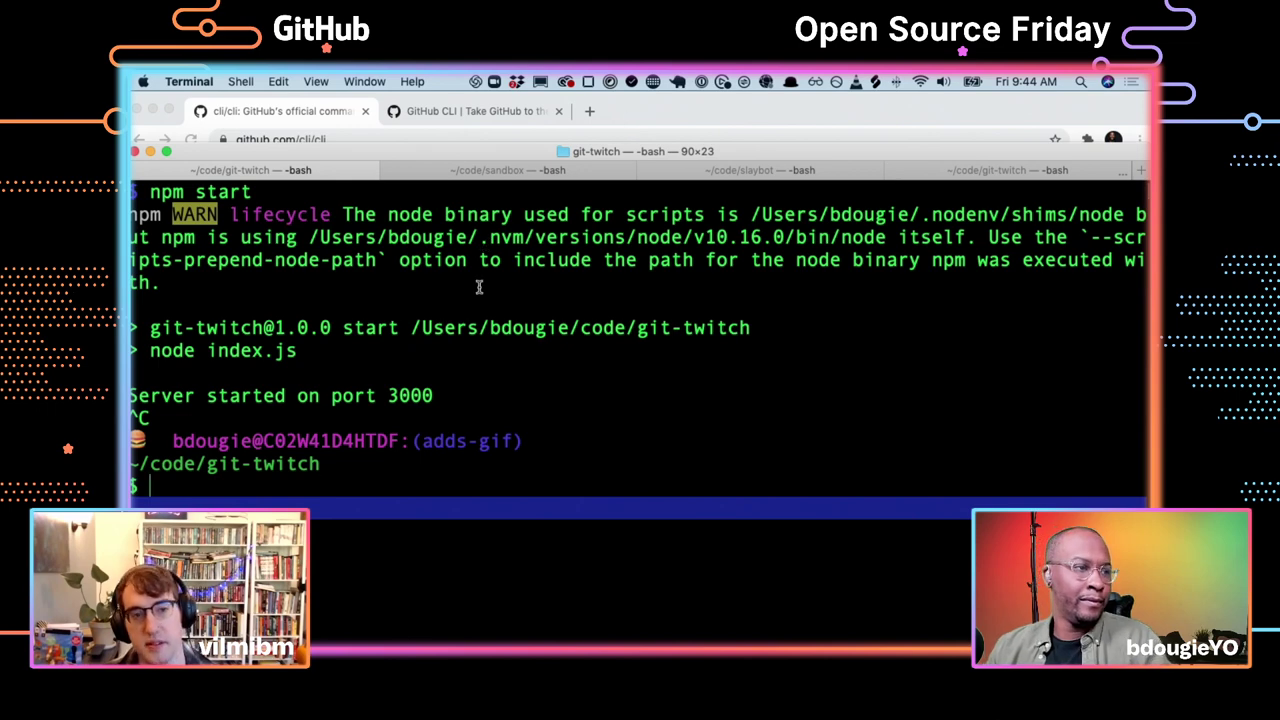
Close the old git-twitch window and open a fresh Terminal window with a new bash session
key(super+n)
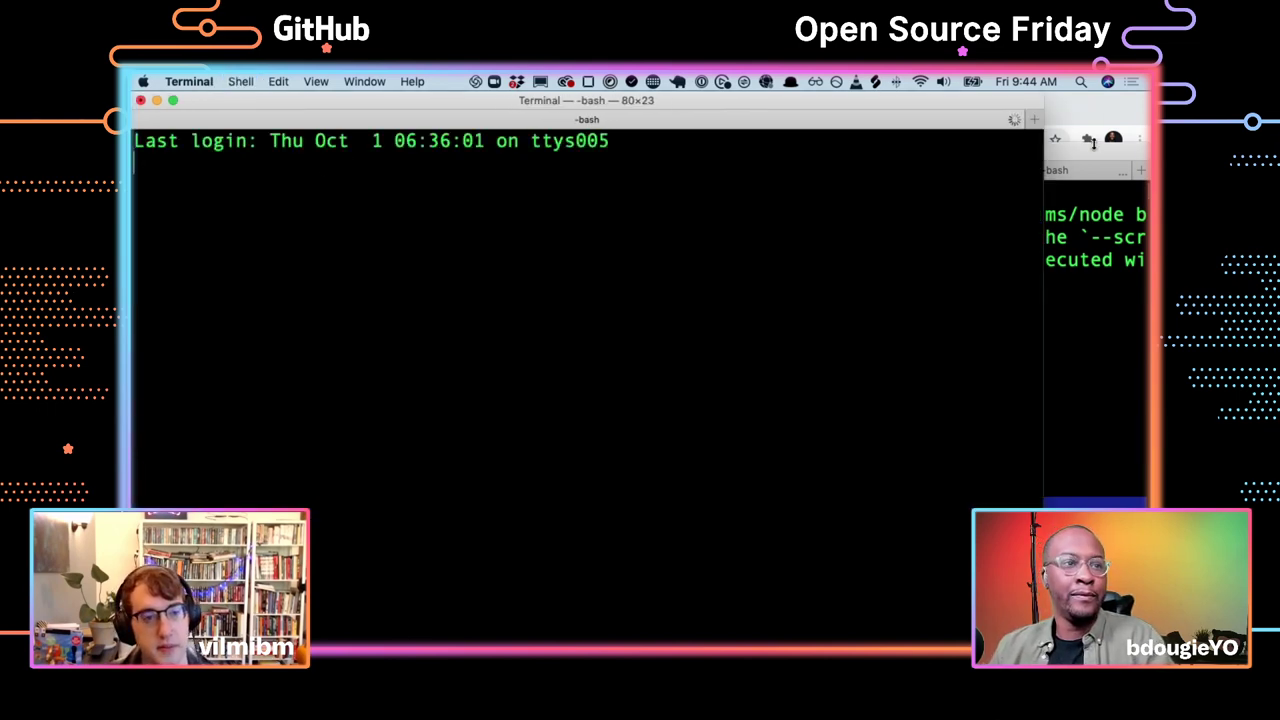
key(super+m)
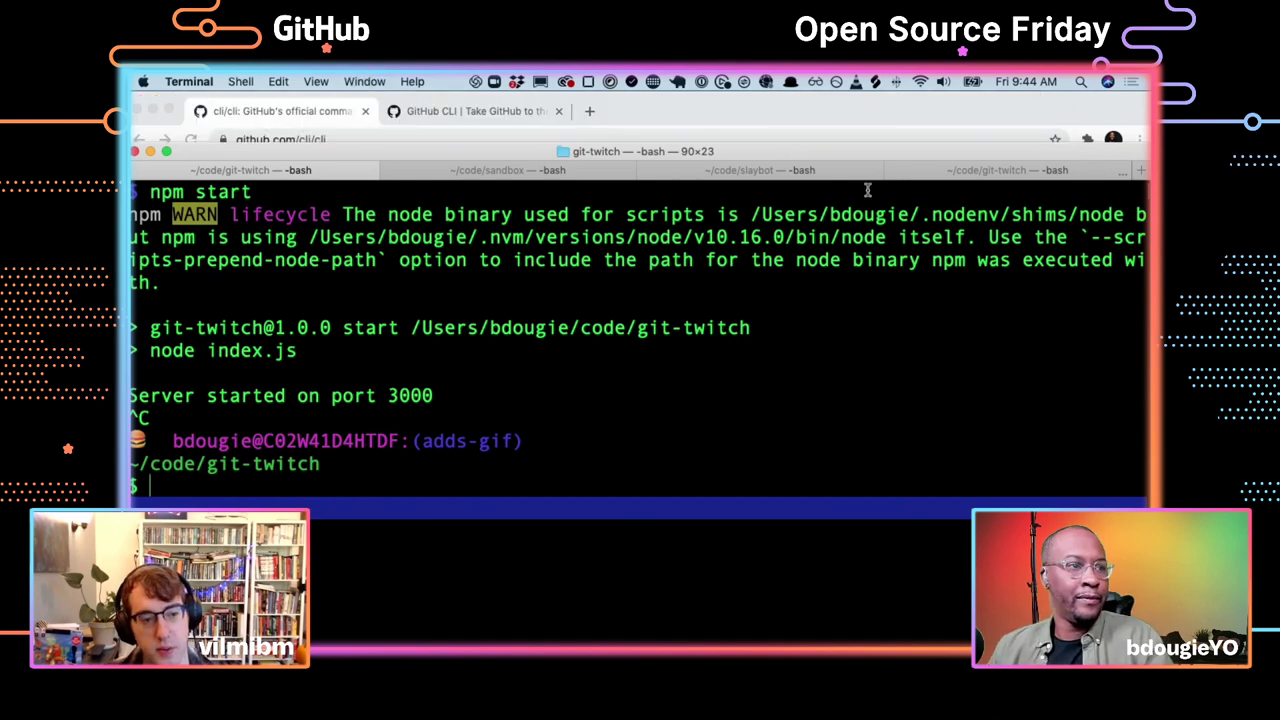
key(super+comma)
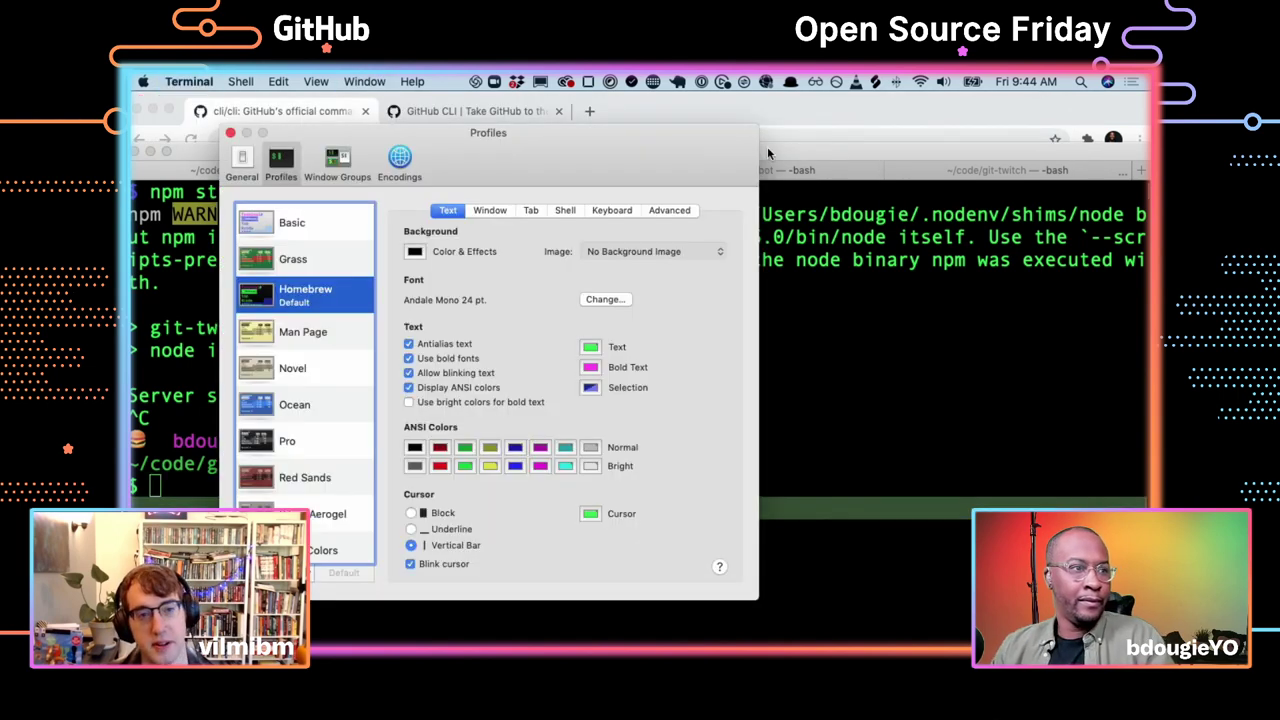
click(230, 132)
key(super+m)
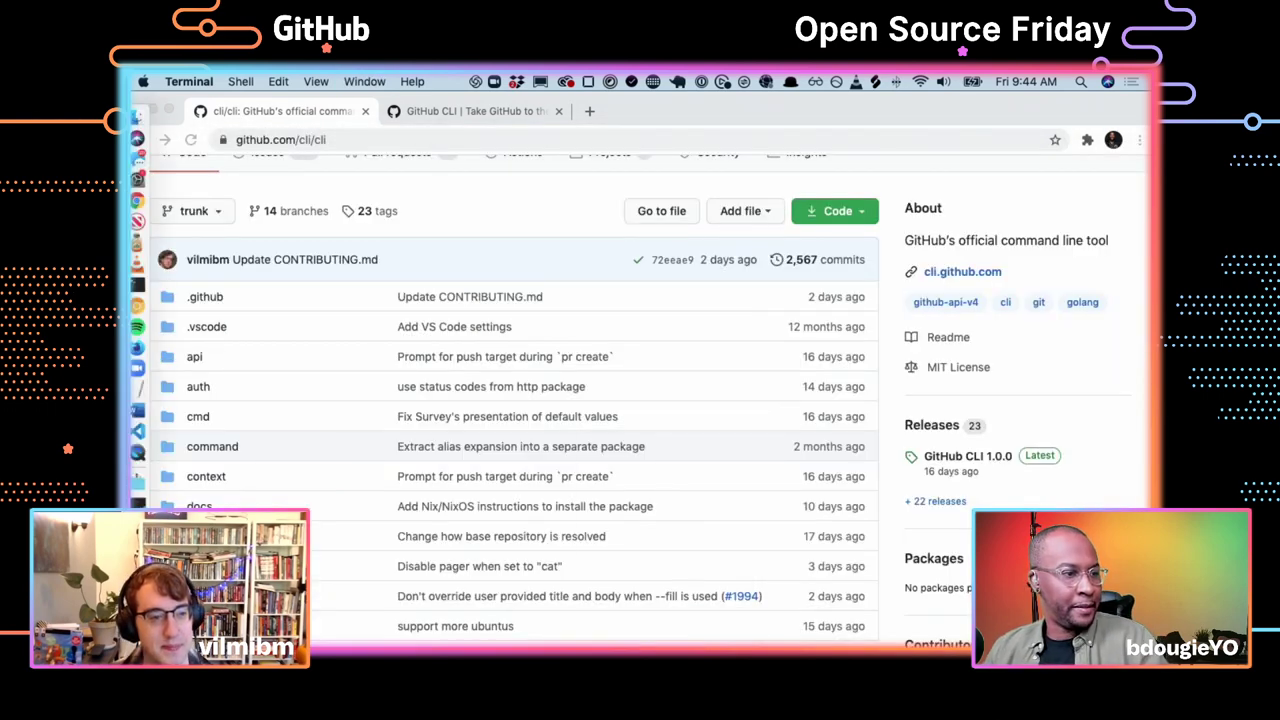
key(super+n)
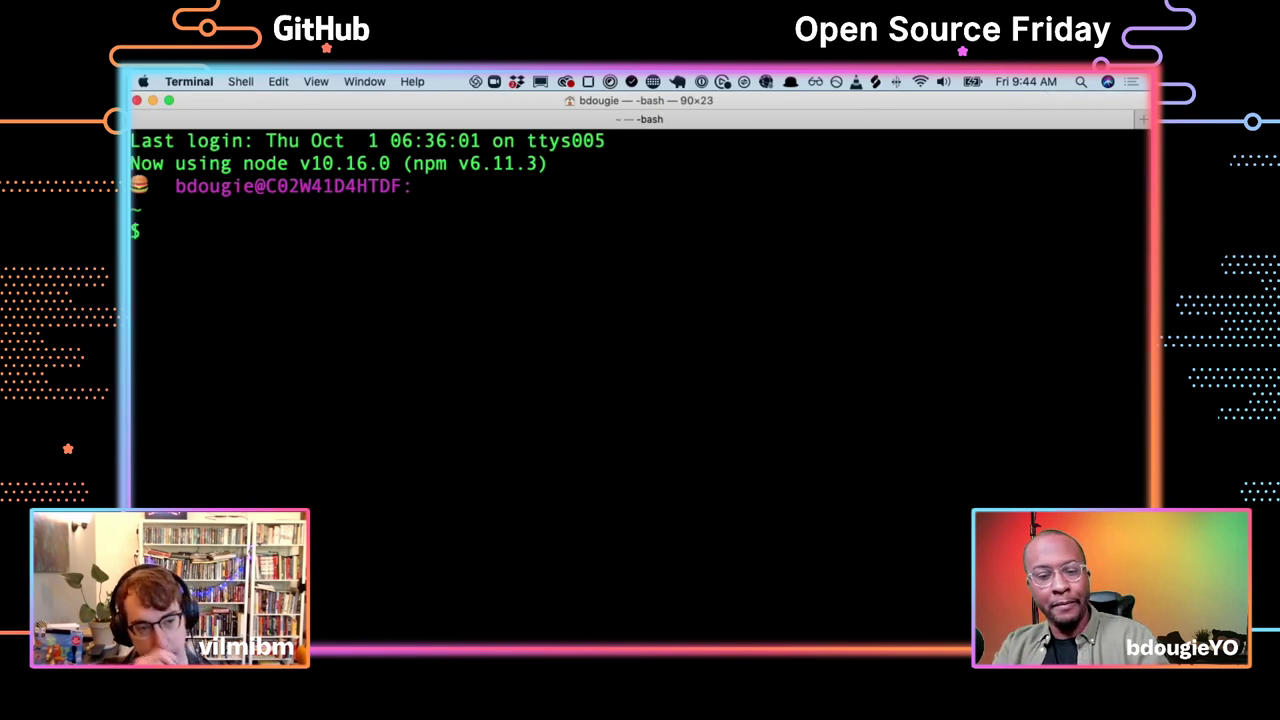
Change into the ~/code/open-sauced project folder
text(cd)
key(Return)
text(cd open)
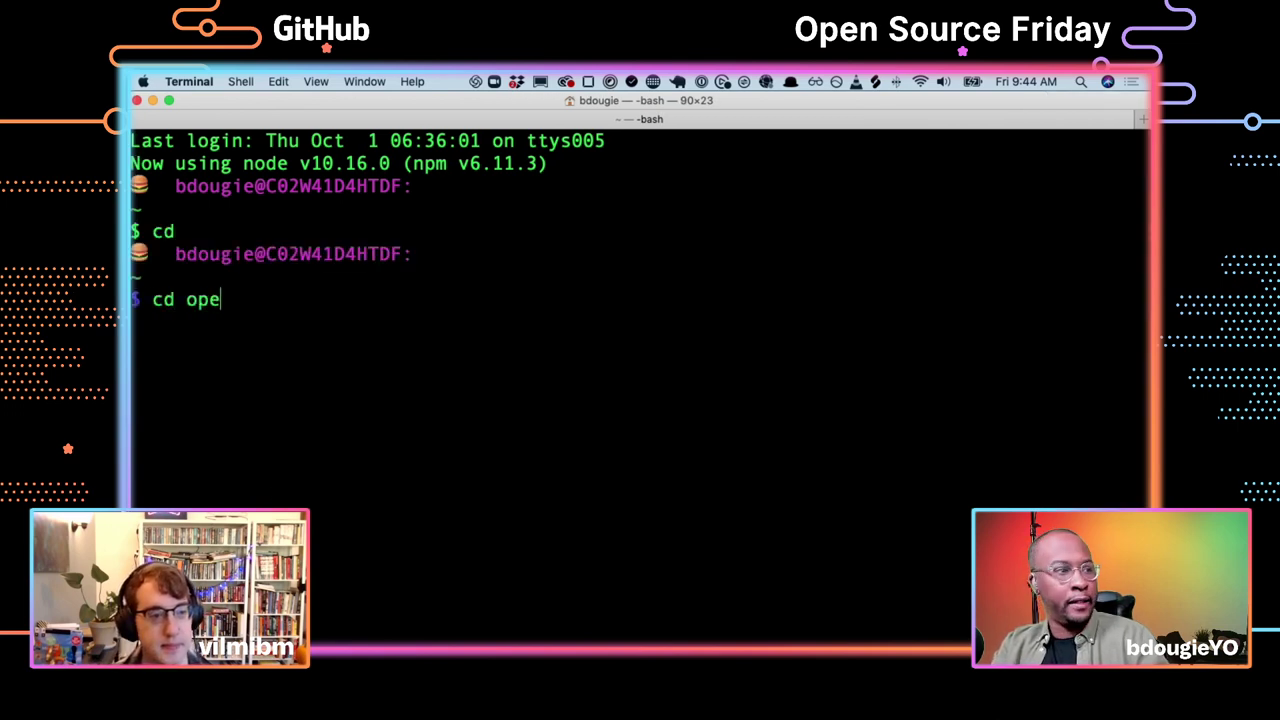
key(BackSpace)
key(BackSpace)
key(BackSpace)
key(BackSpace)
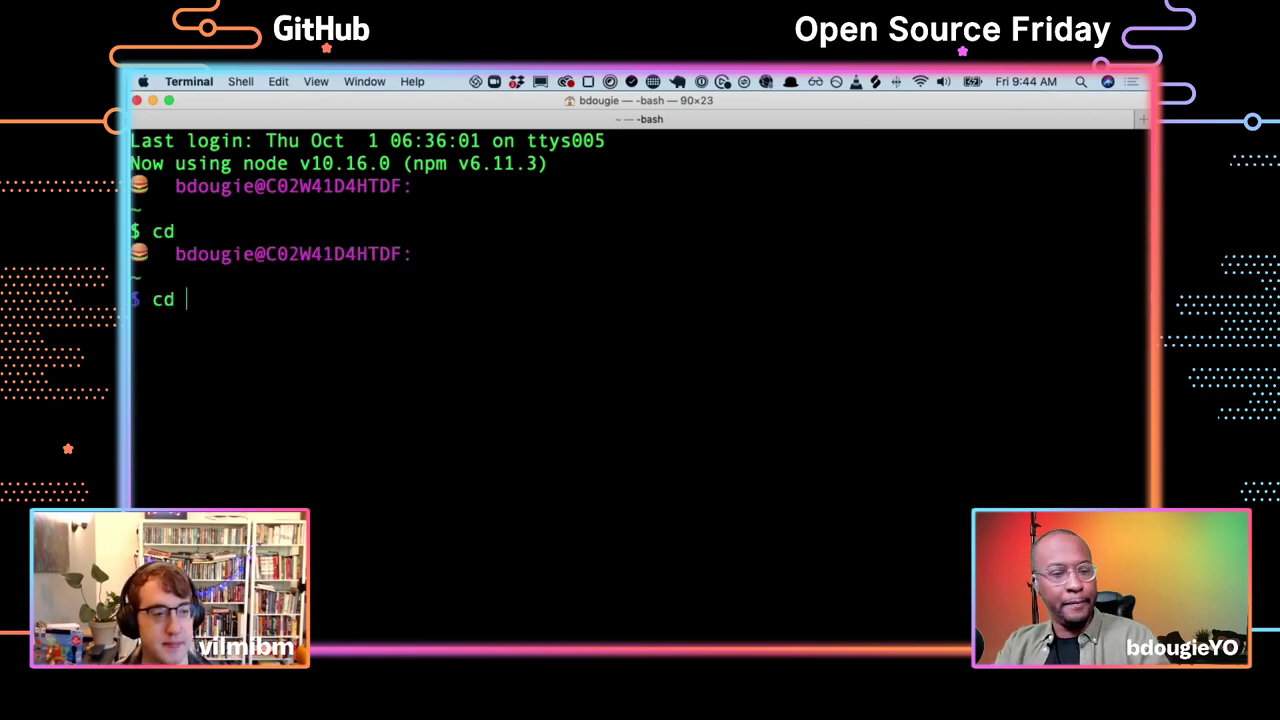
text(code/)
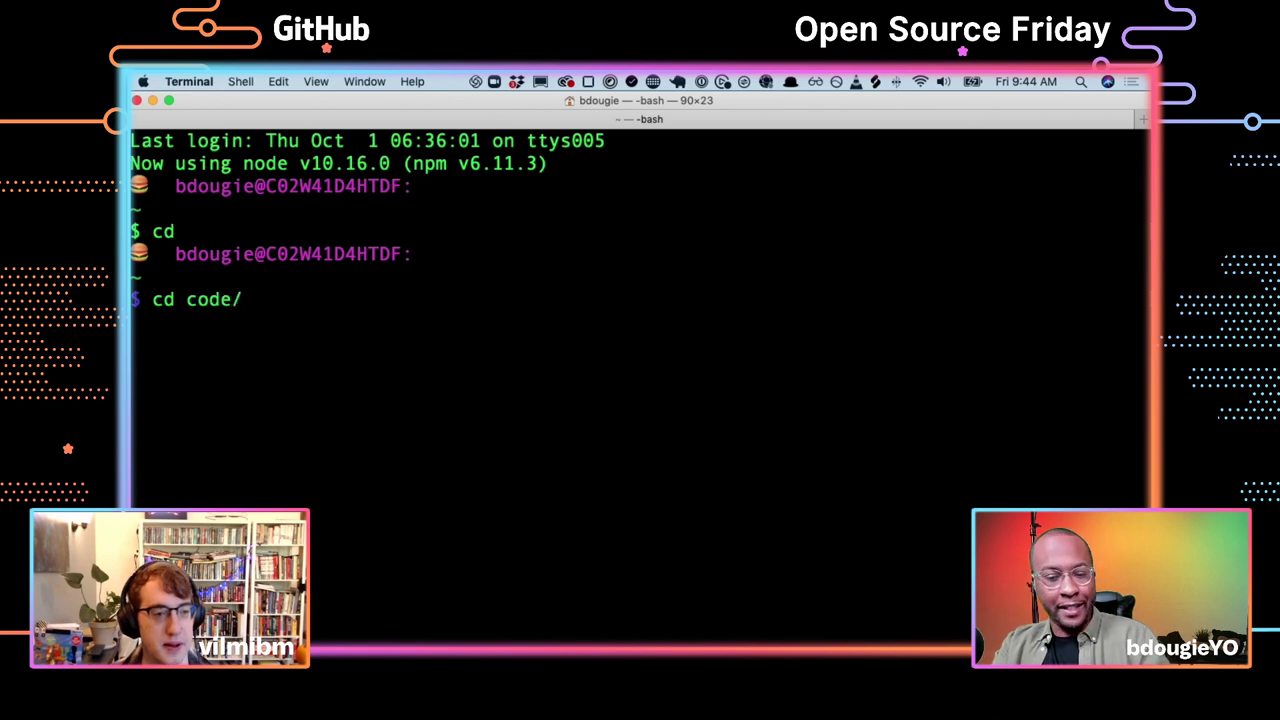
text(open-sauced)
key(Return)
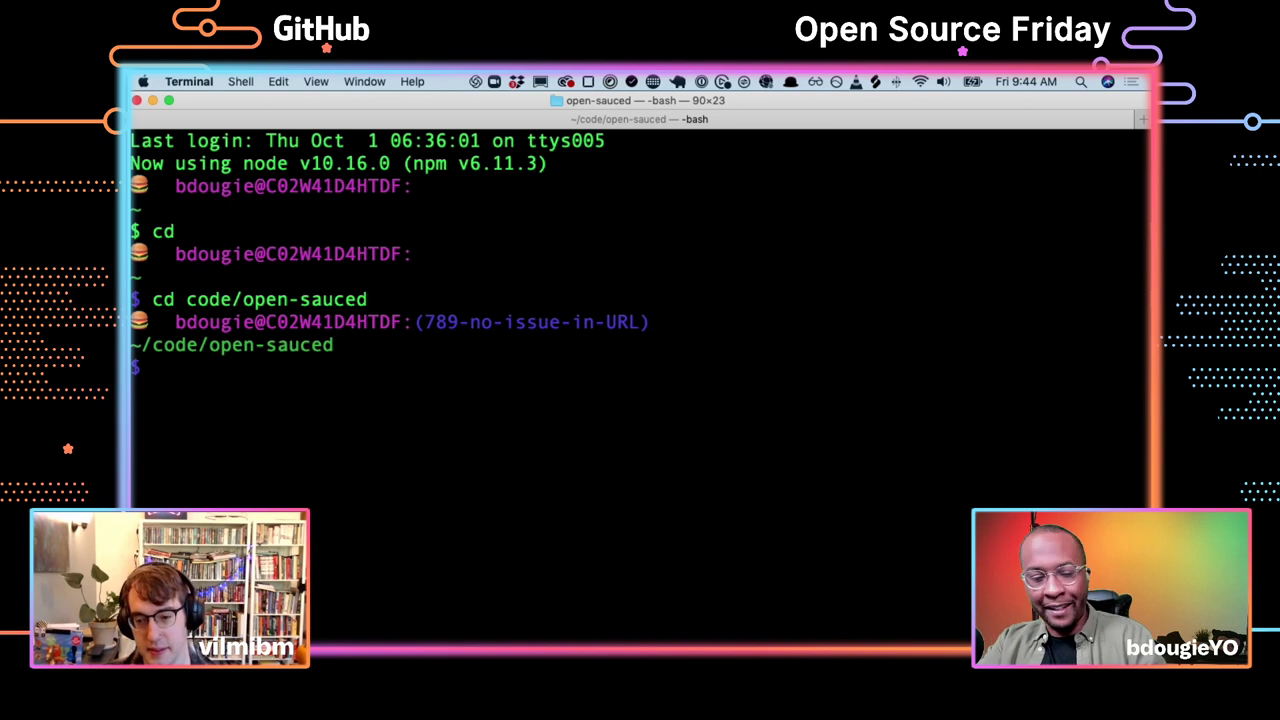
Run gh repo garden in the open-sauced repository
text(gh )
text(repo)
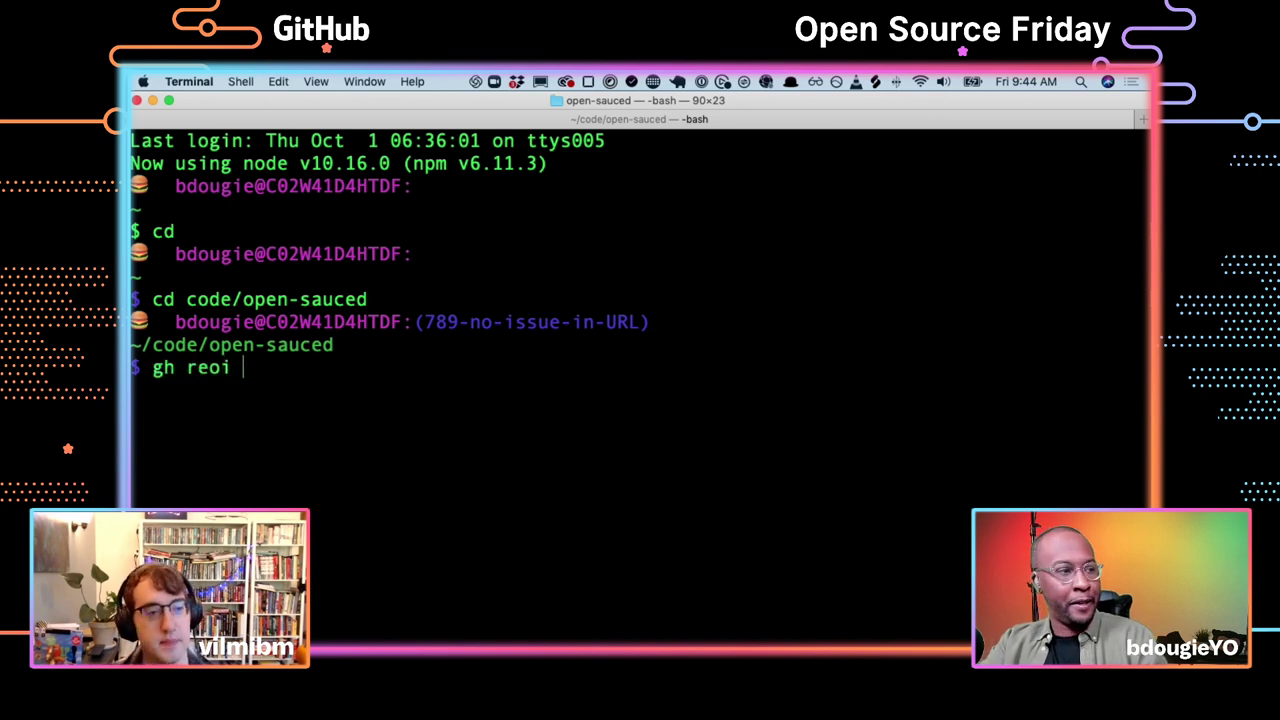
key(BackSpace)
key(BackSpace)
text(po )
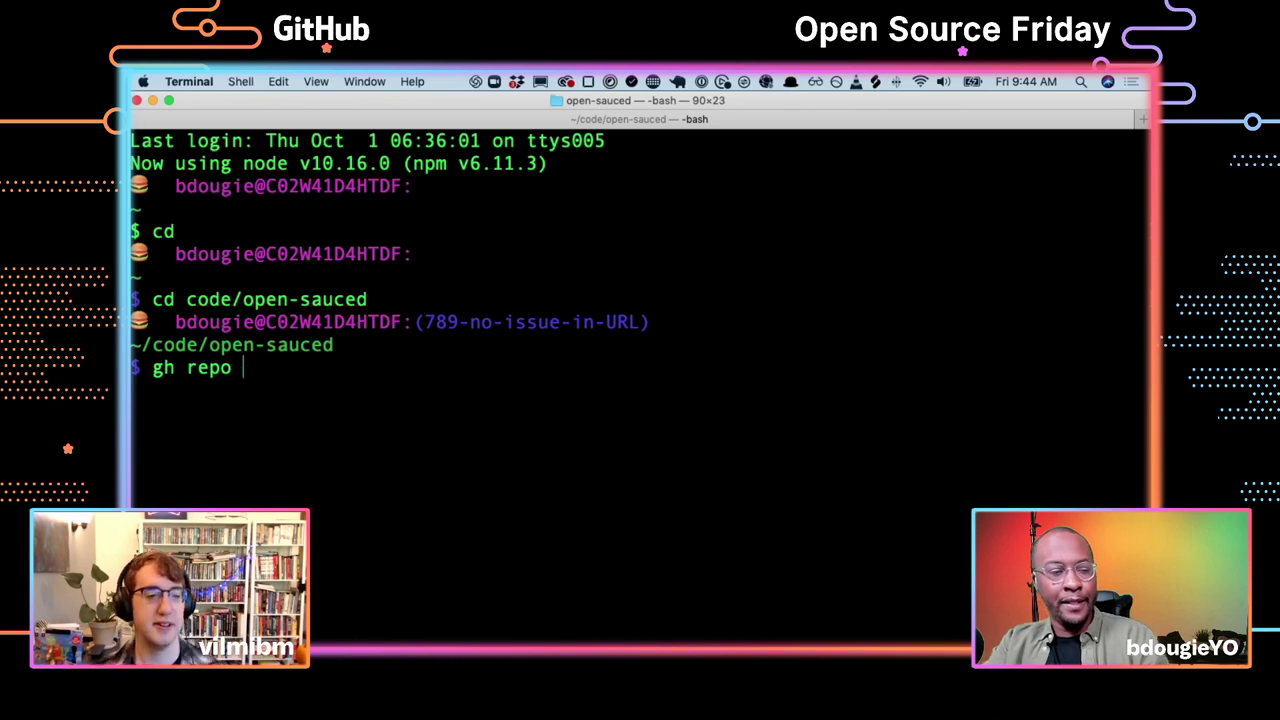
text(garden)
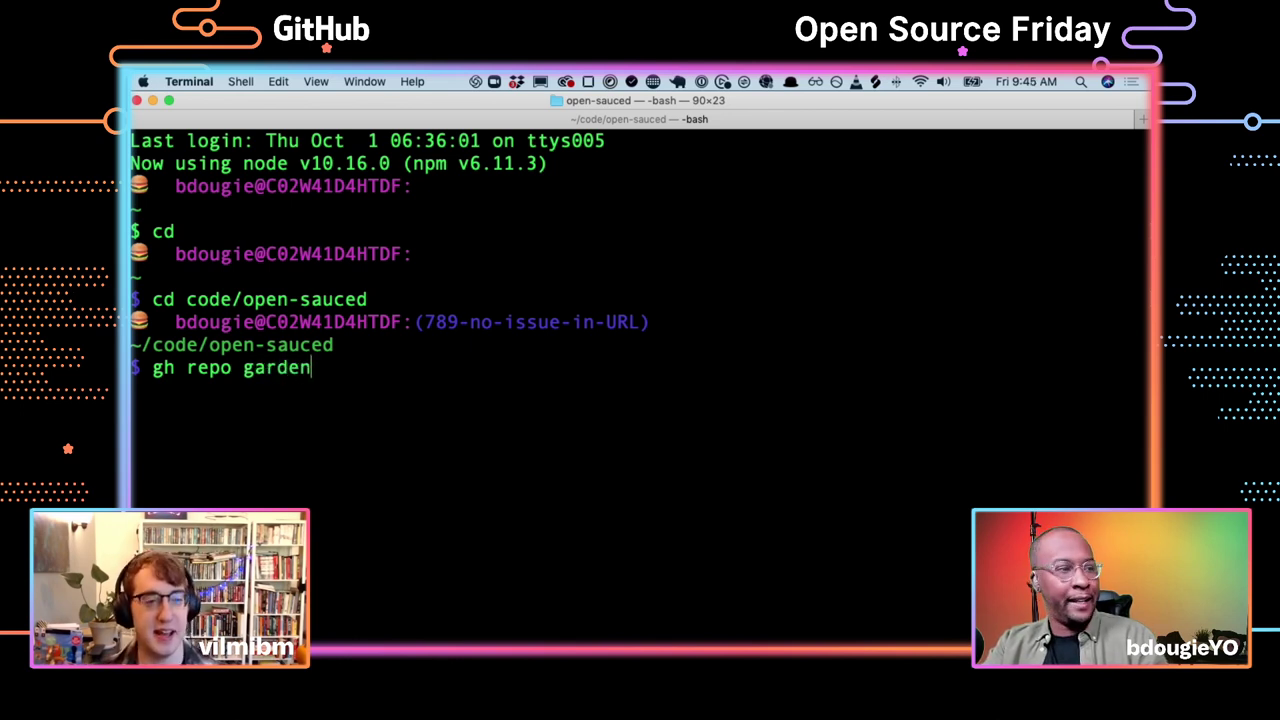
key(Return)
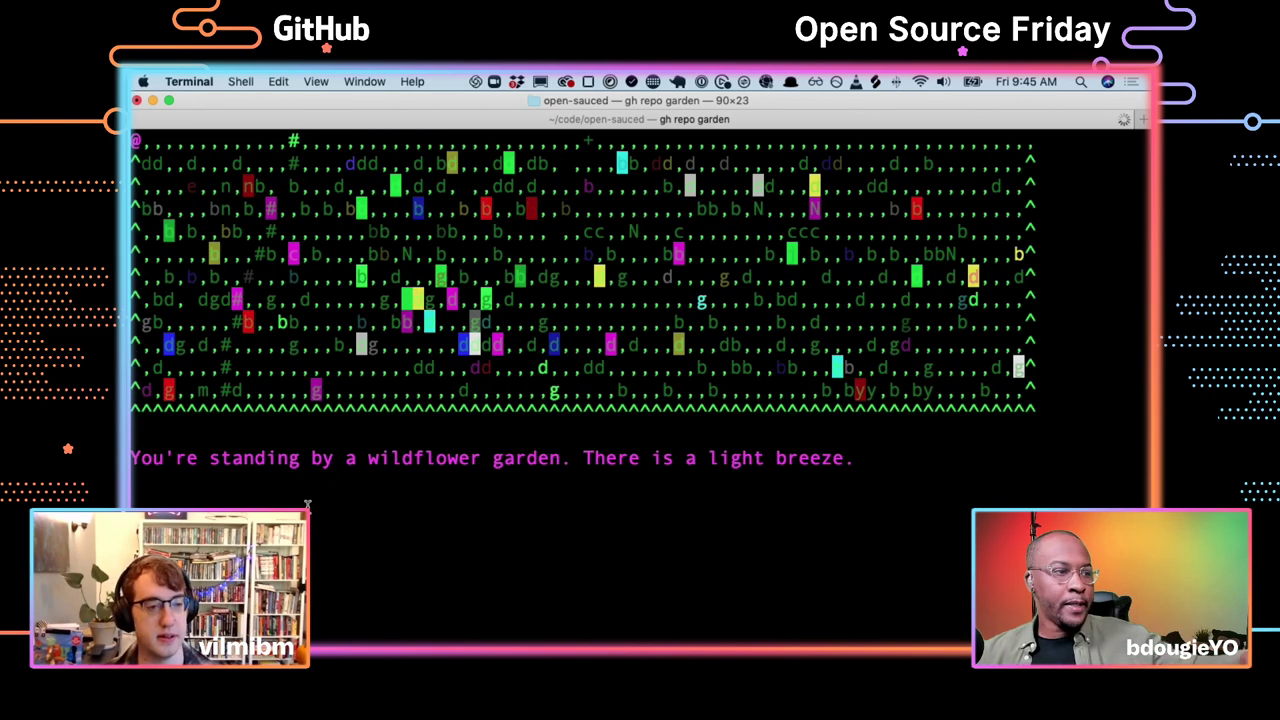
Scroll over the rendered commit garden and step the @ marker left, then right into the wildflowers
scroll(364, 432, up, 5)
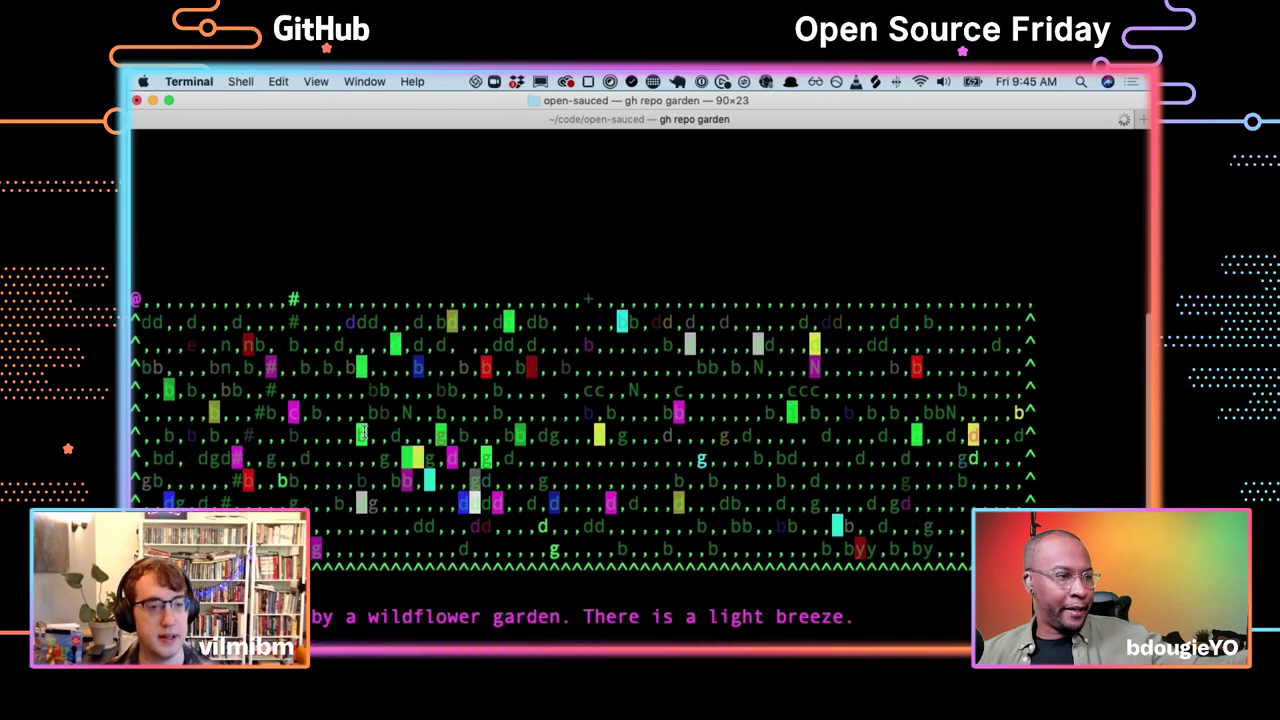
scroll(364, 432, down, 1)
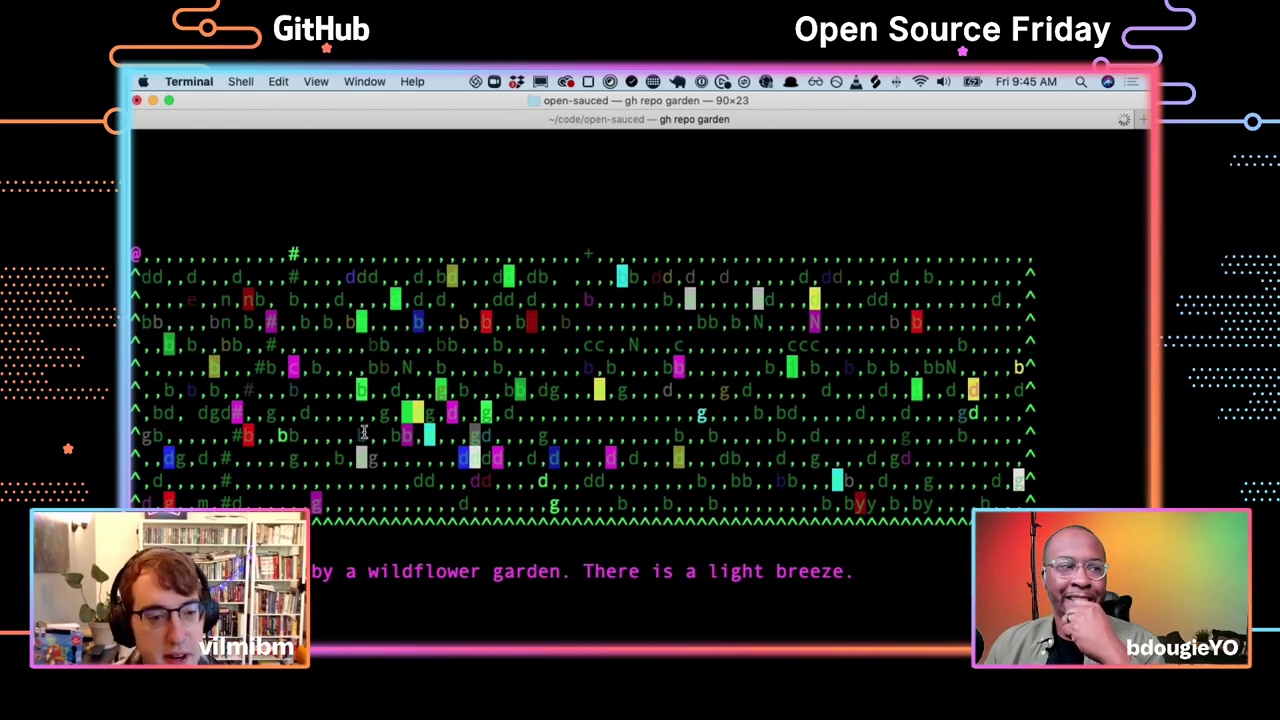
scroll(420, 378, down, 4)
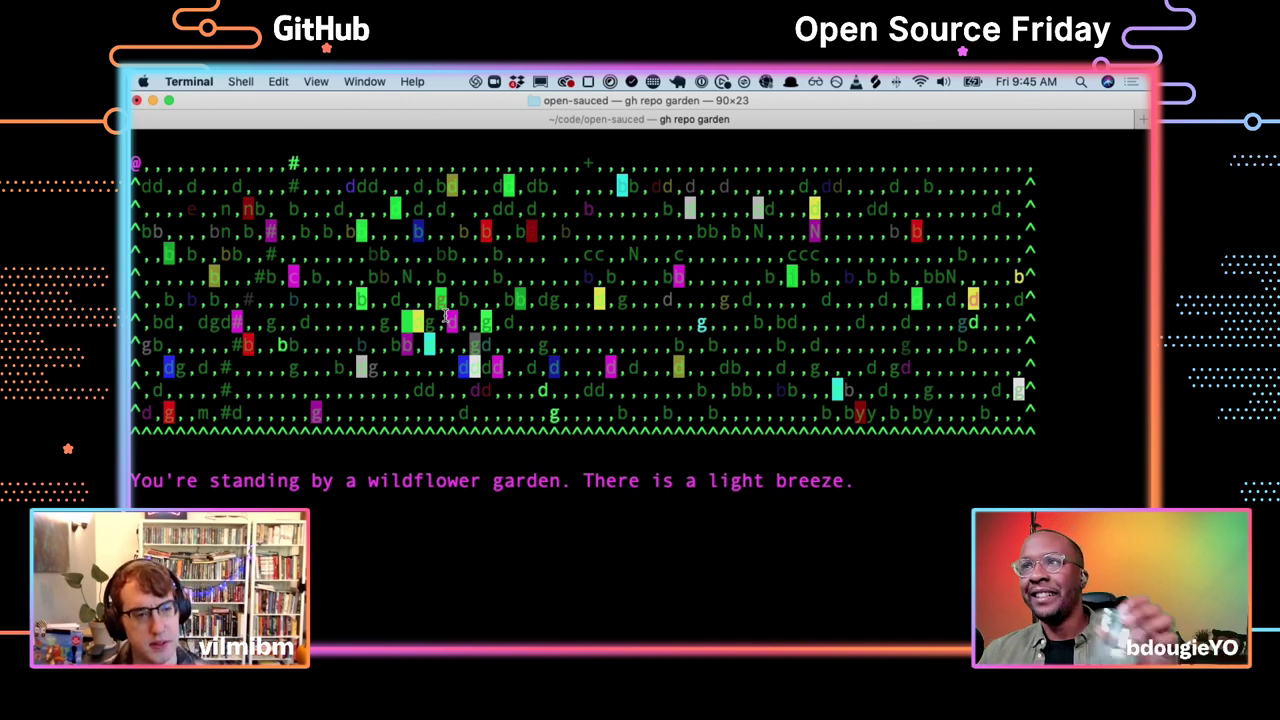
scroll(447, 318, down, 1)
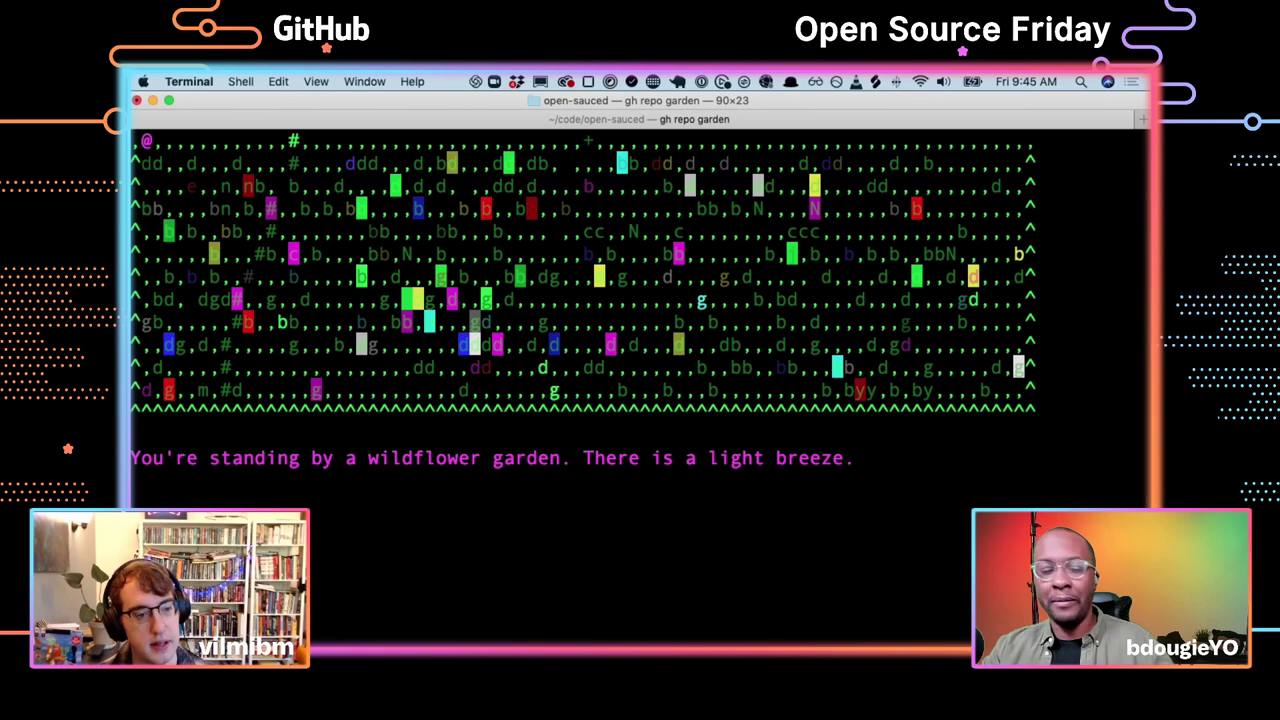
key(Left)
key(Right)
key(Right)
key(Right)
key(Right)
key(Right)
key(Right)
key(Right)
key(Right)
key(Right)
key(Right)
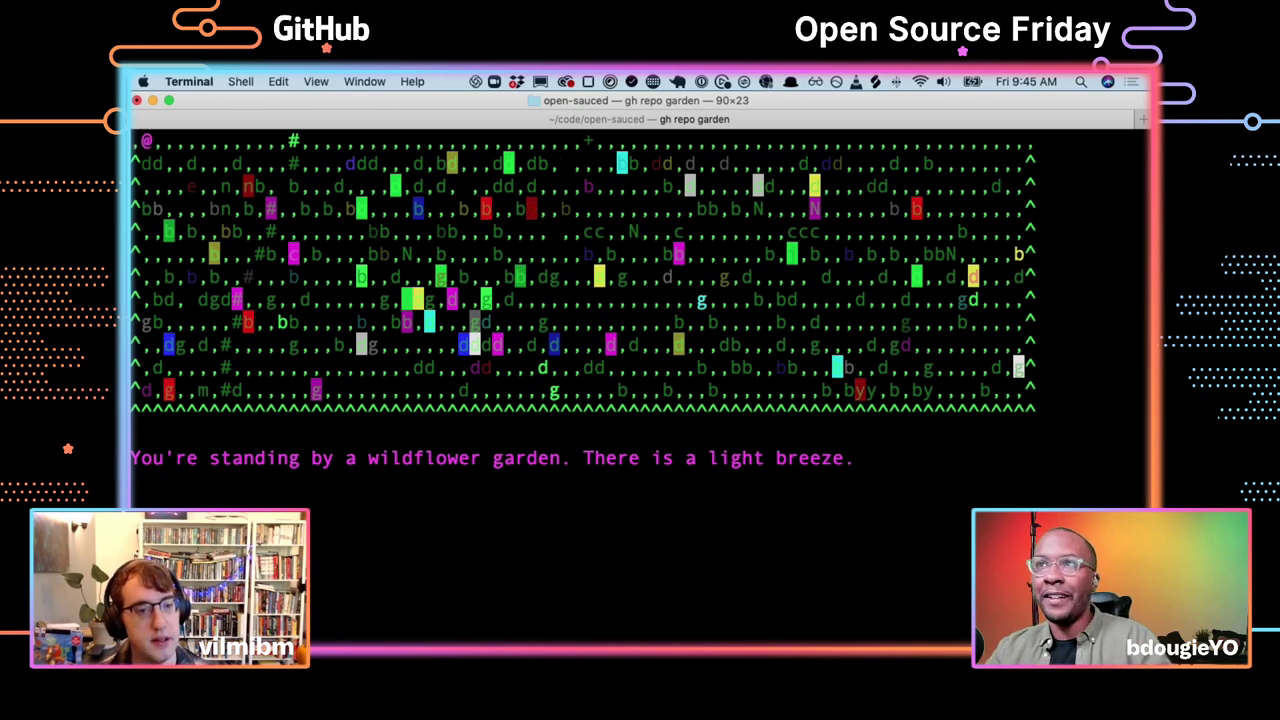
Walk the @ over commit flowers 9365c7 and 05a729 toward a dependabot-preview[bot] flower
key(Down)
key(Down)
key(Right)
key(Right)
key(Right)
key(Right)
key(Right)
key(Right)
key(Right)
key(Right)
key(Right)
key(Right)
key(Right)
key(Right)
key(Right)
key(Right)
key(Right)
key(Right)
key(Right)
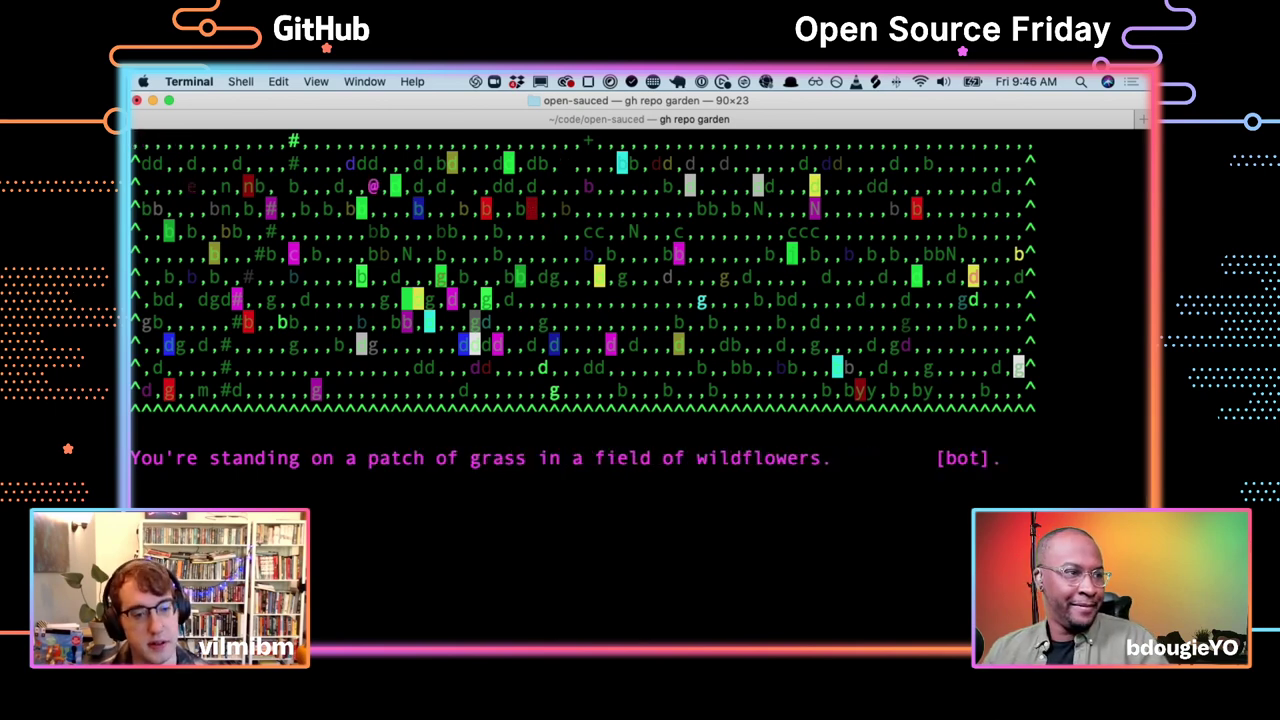
key(Right)
key(Right)
key(Right)
key(Right)
key(Right)
key(Right)
key(Right)
key(Right)
key(Right)
key(Right)
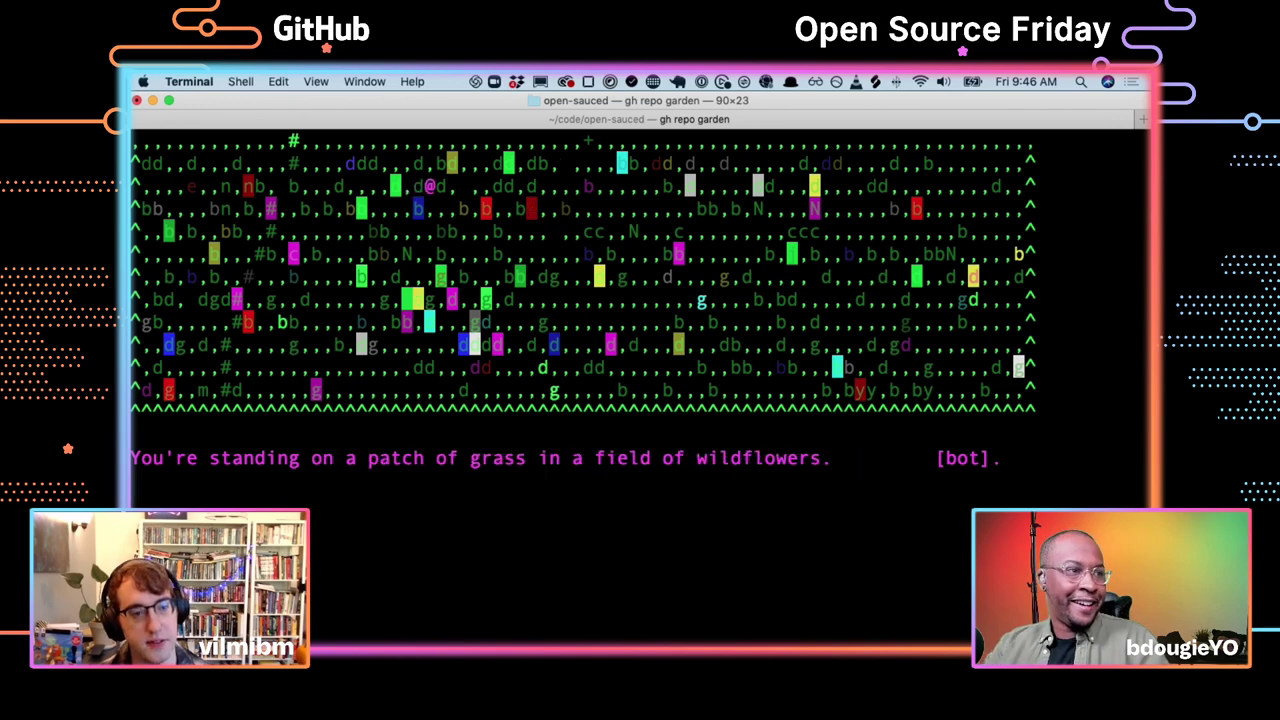
key(Down)
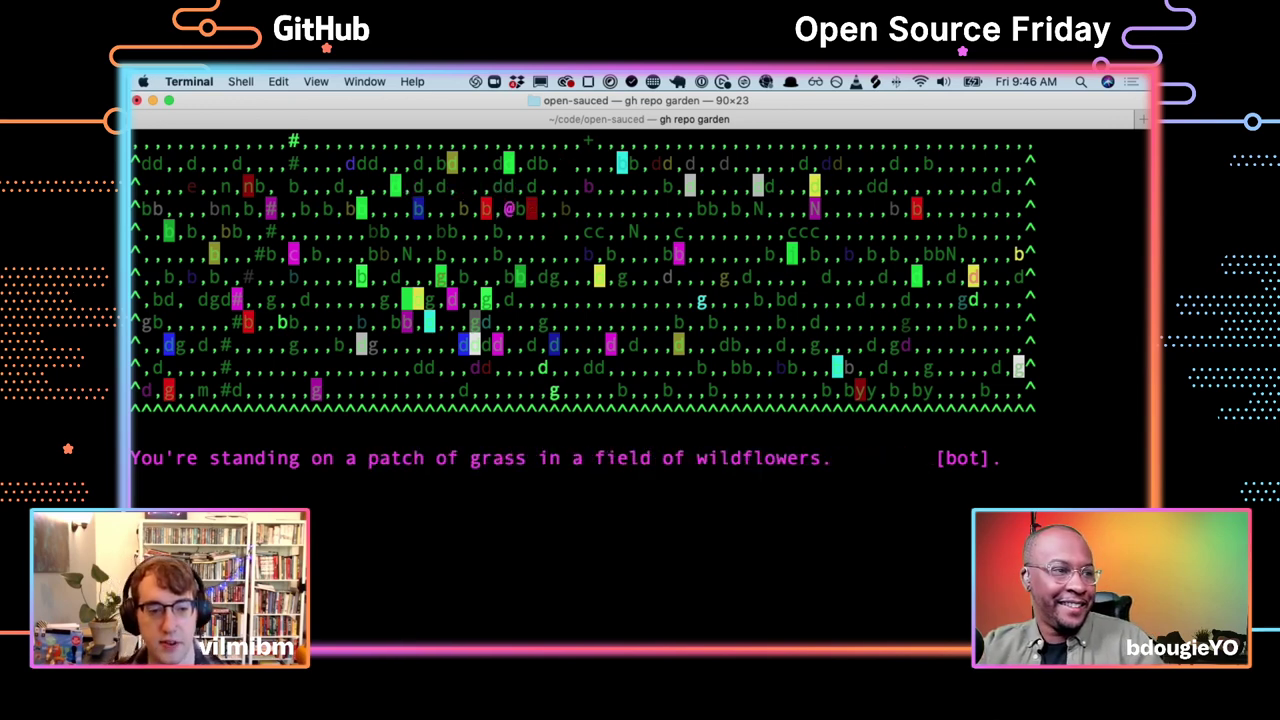
key(Left)
key(Left)
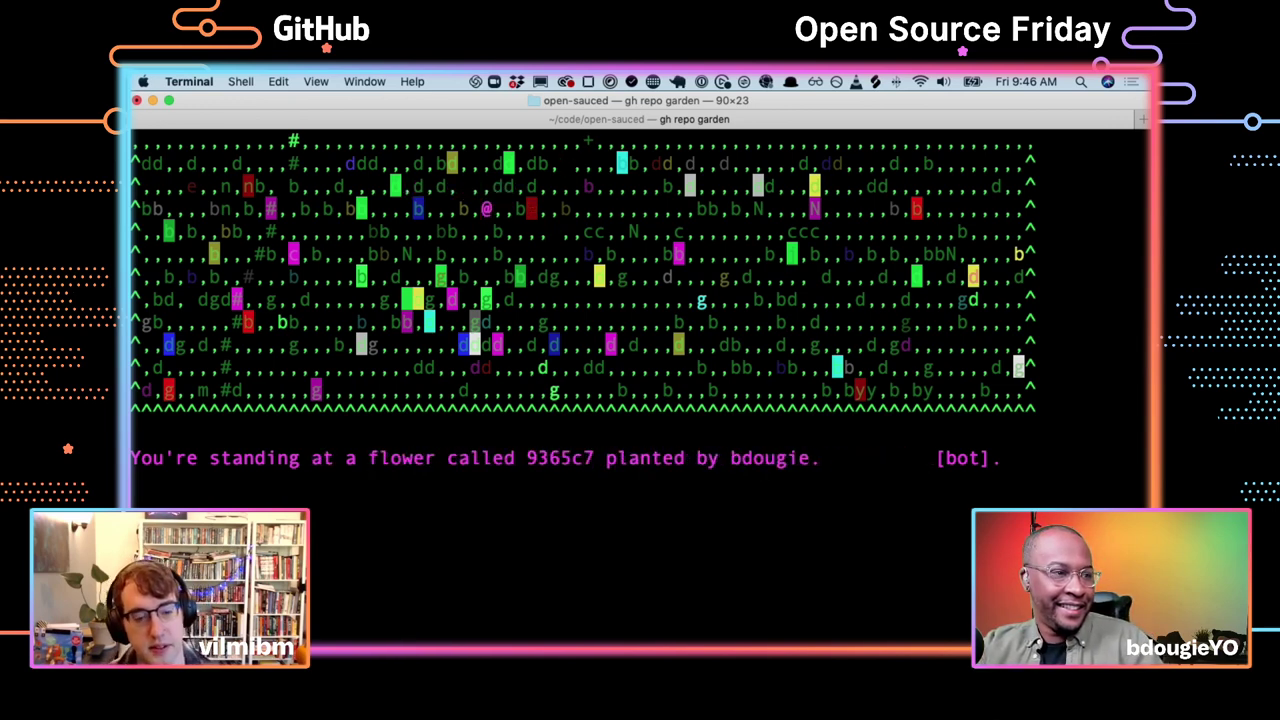
key(Right)
key(Right)
key(Right)
key(Right)
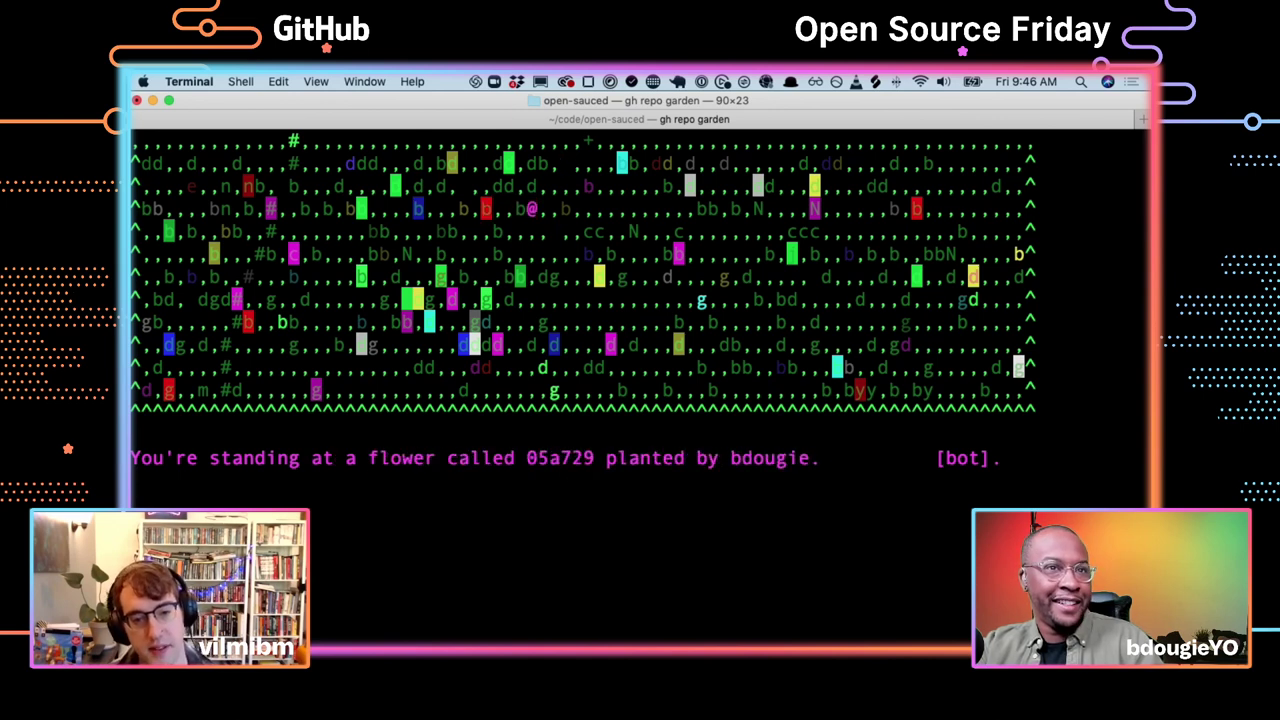
key(Right)
key(Right)
key(Right)
key(Right)
key(Right)
key(Right)
key(Right)
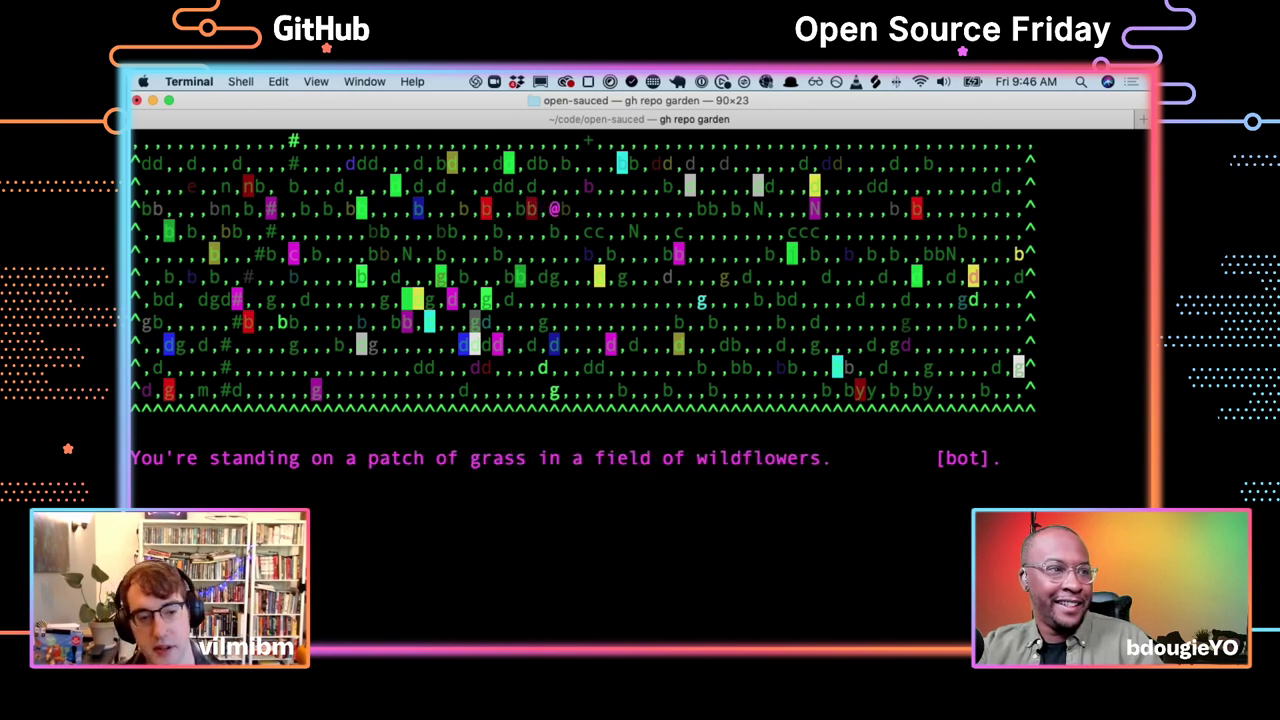
key(Down)
key(Down)
key(Down)
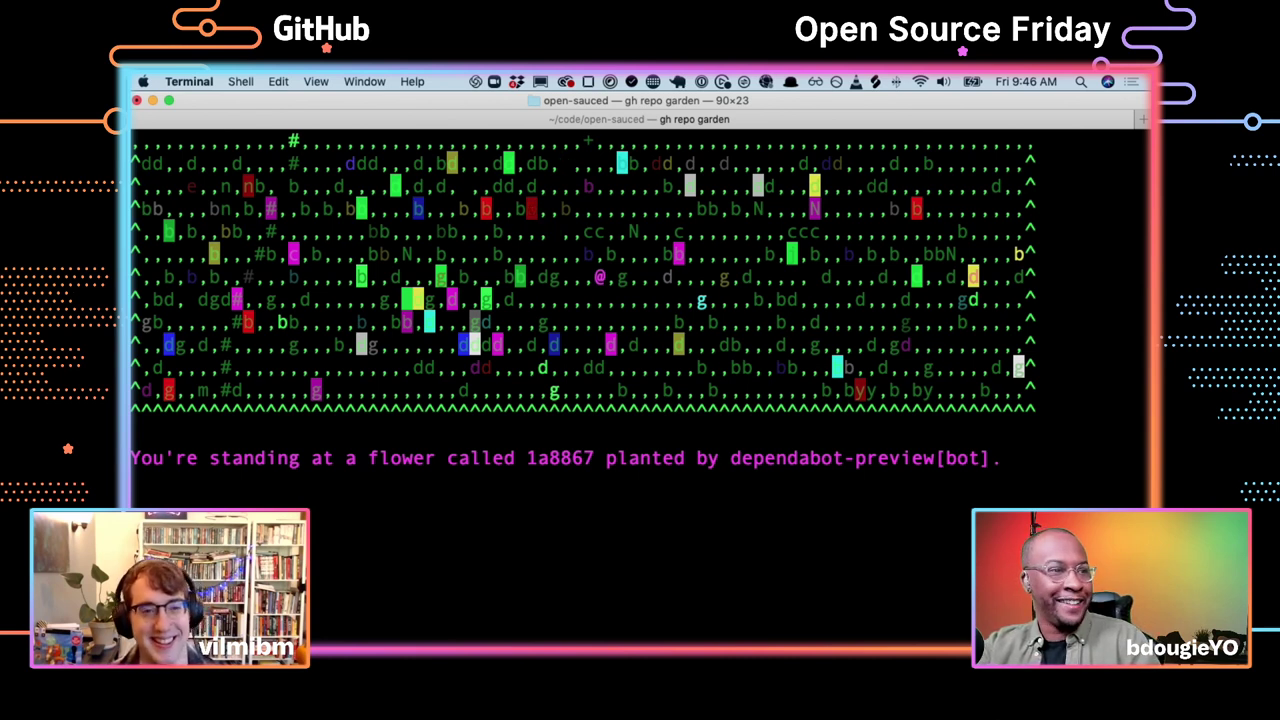
Inspect flowers 69fa0e, 6789b1, a52d09 and 392f6e, then return to Chrome's cli/cli page
key(Down)
key(Down)
key(Down)
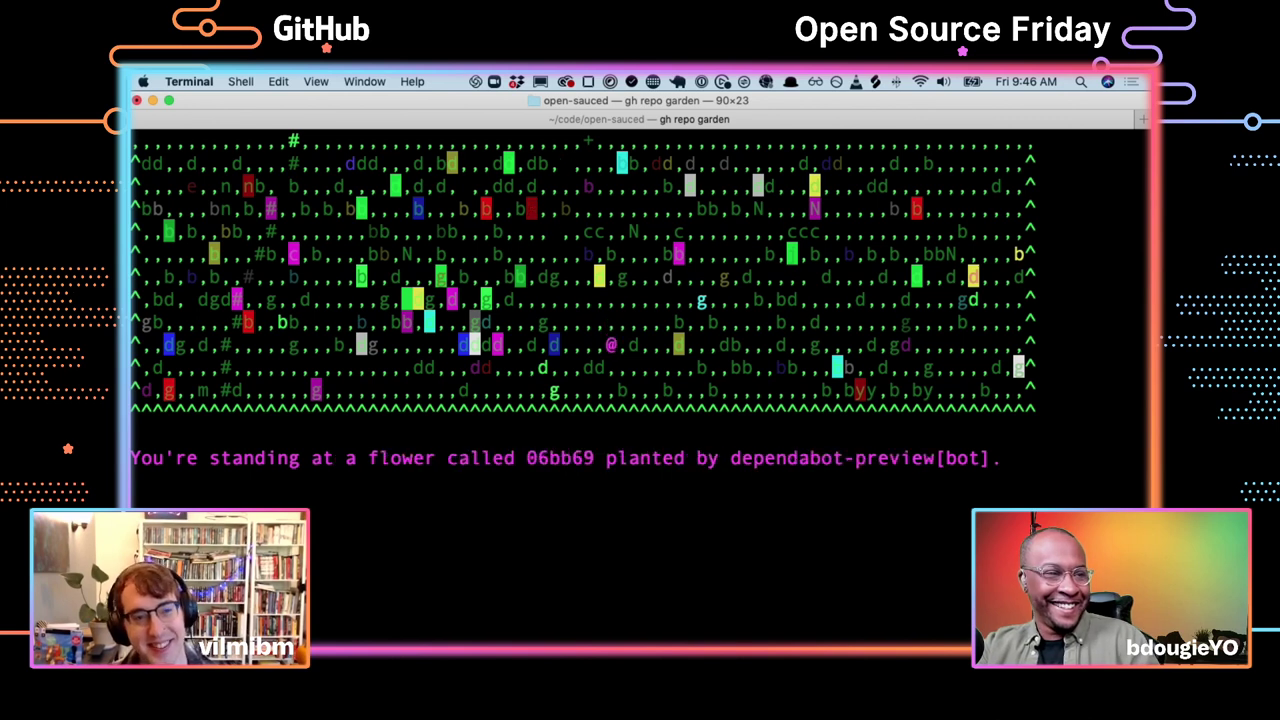
key(Left)
key(Left)
key(Left)
key(Left)
key(Left)
key(Left)
key(Left)
key(Left)
key(Left)
key(Left)
key(Left)
key(Left)
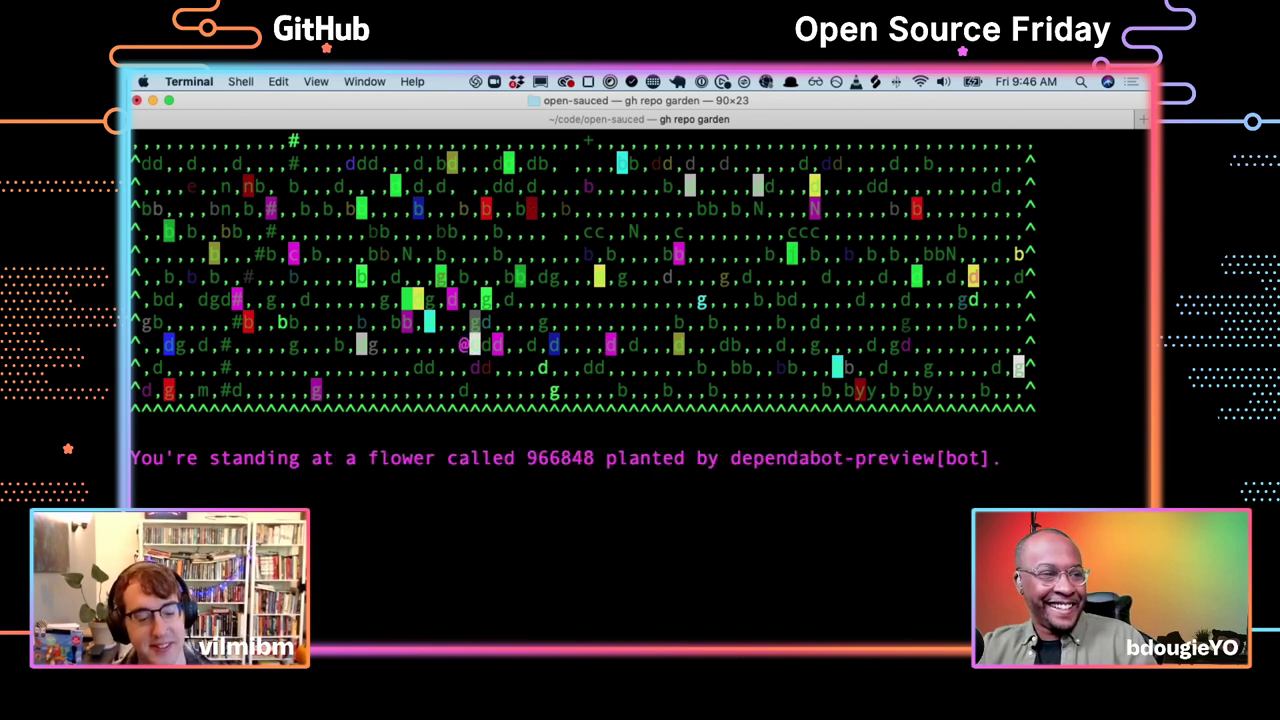
key(Right)
key(Up)
key(Left)
key(Up)
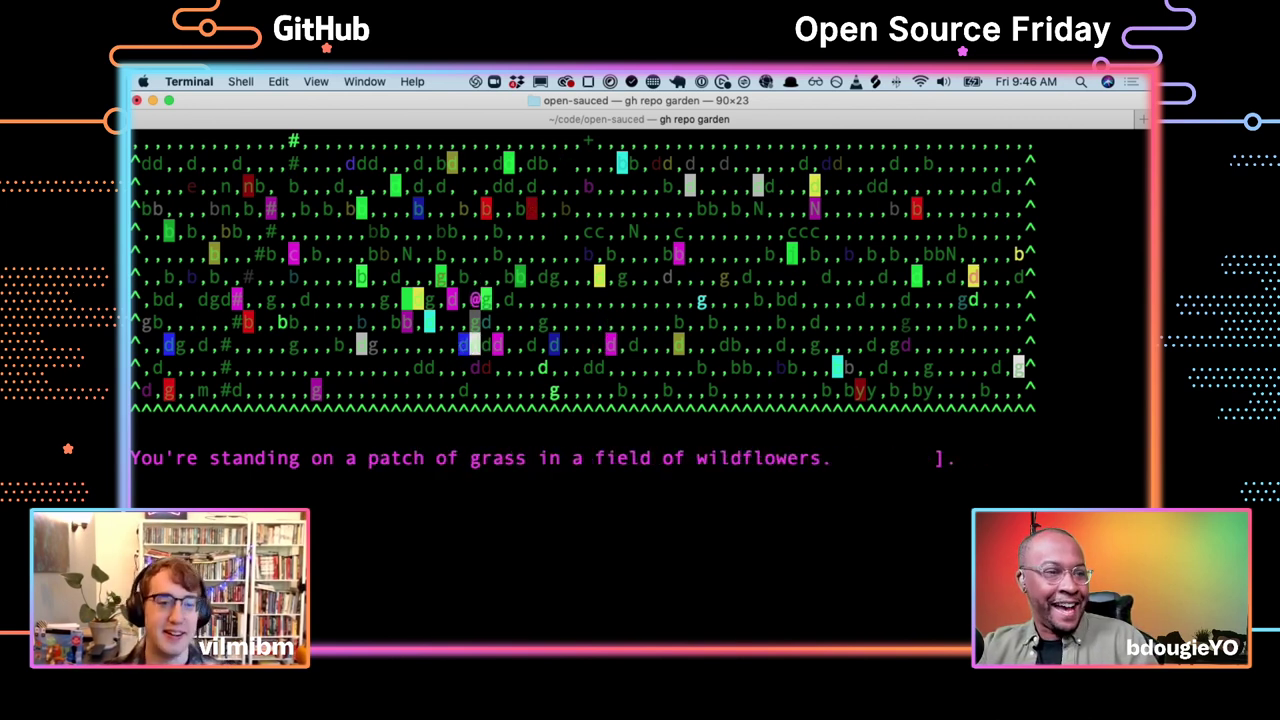
key(Left)
key(Left)
key(Left)
key(Left)
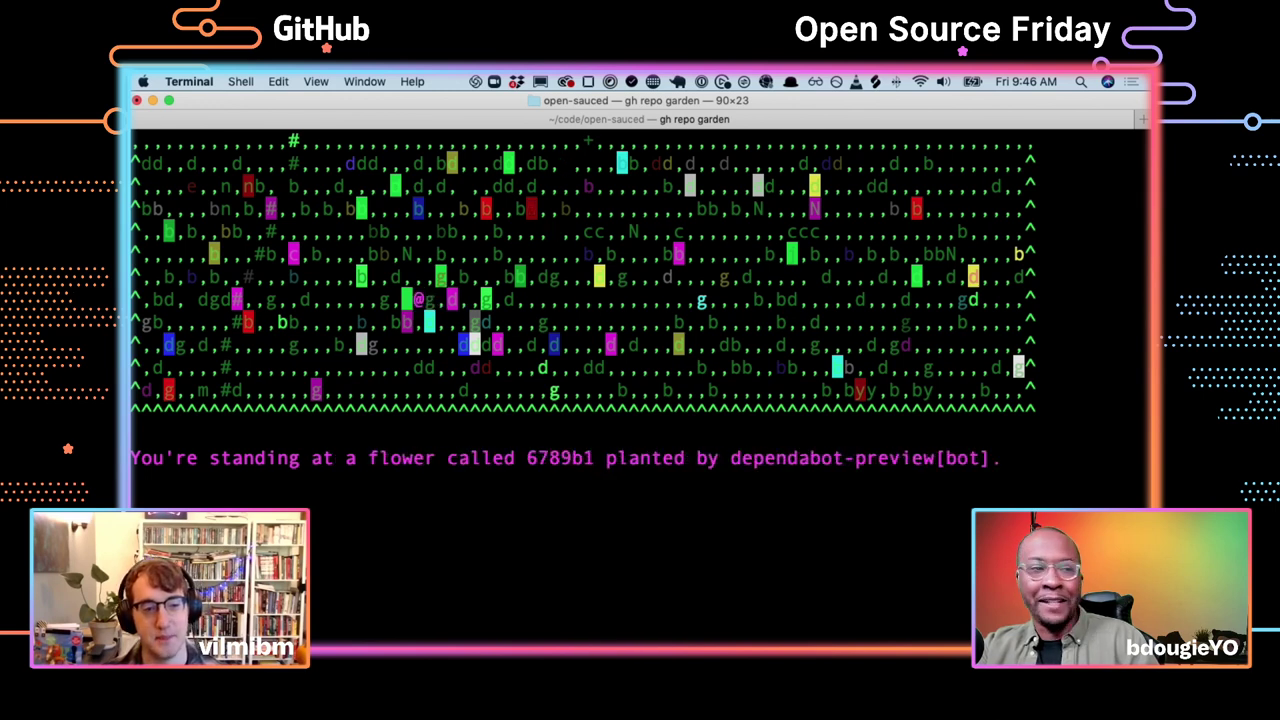
key(Left)
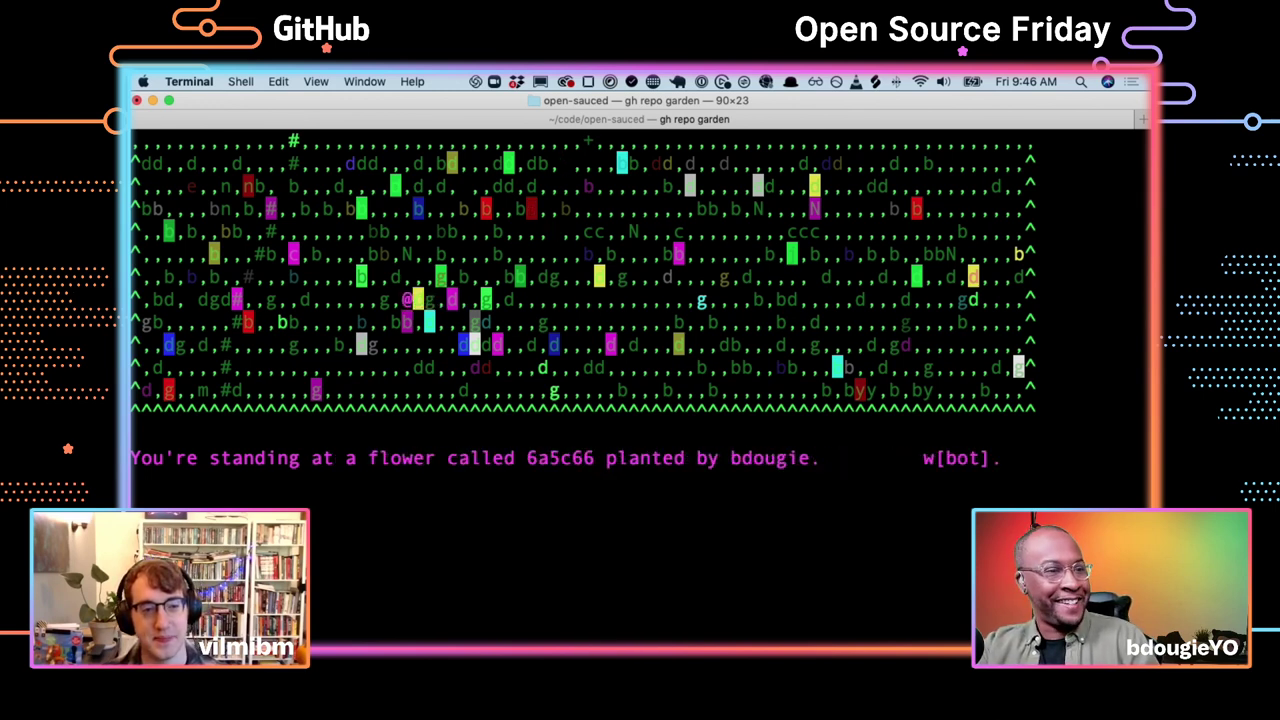
key(Down)
key(Down)
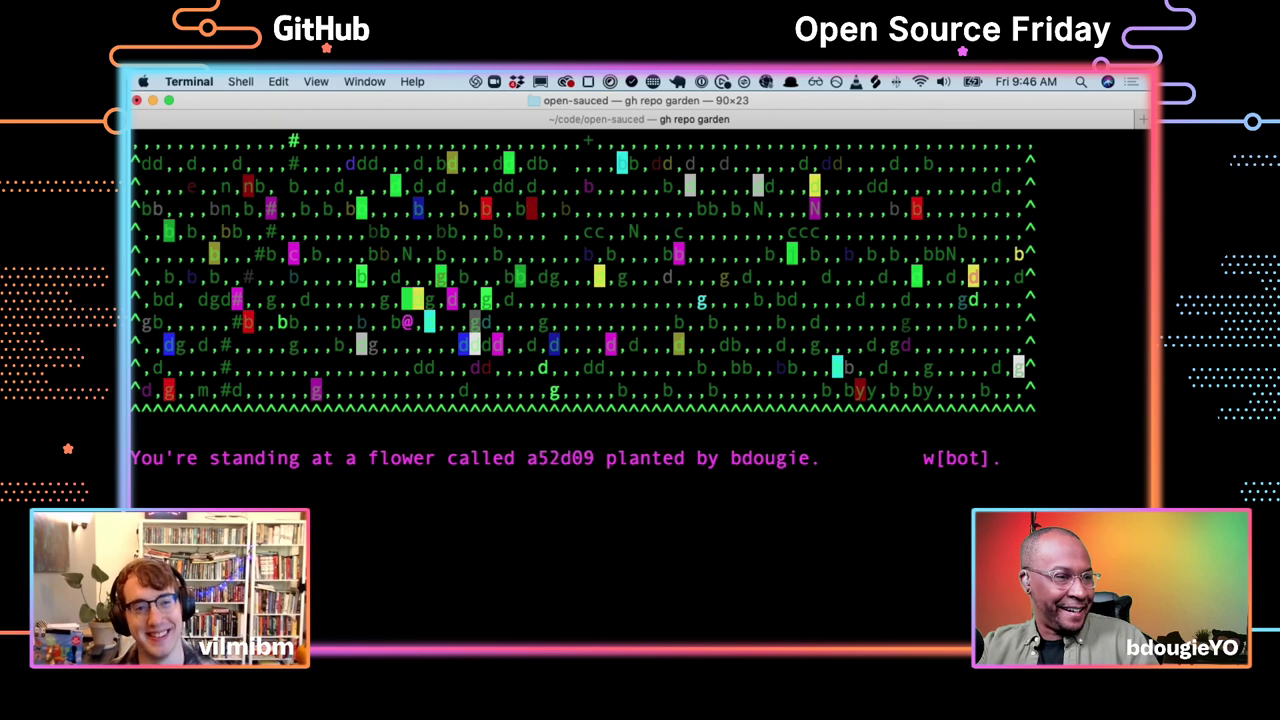
key(Left)
key(Left)
key(Left)
key(Left)
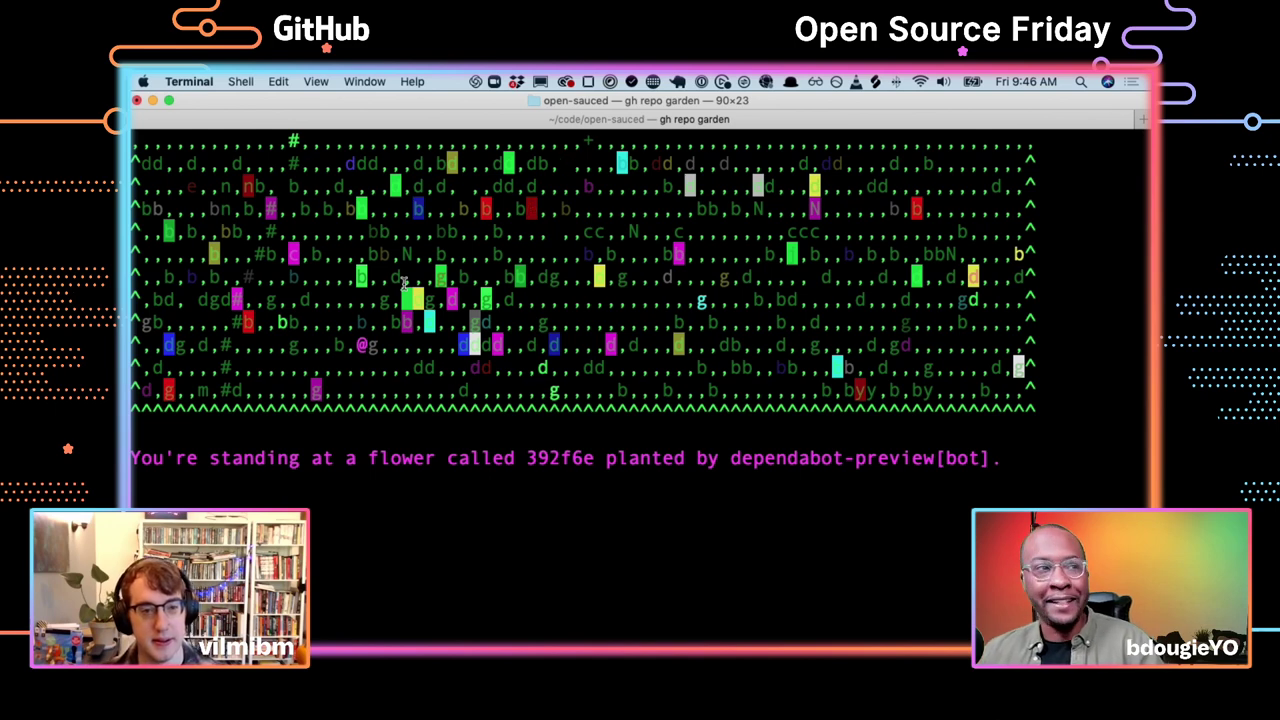
key(super+Tab)
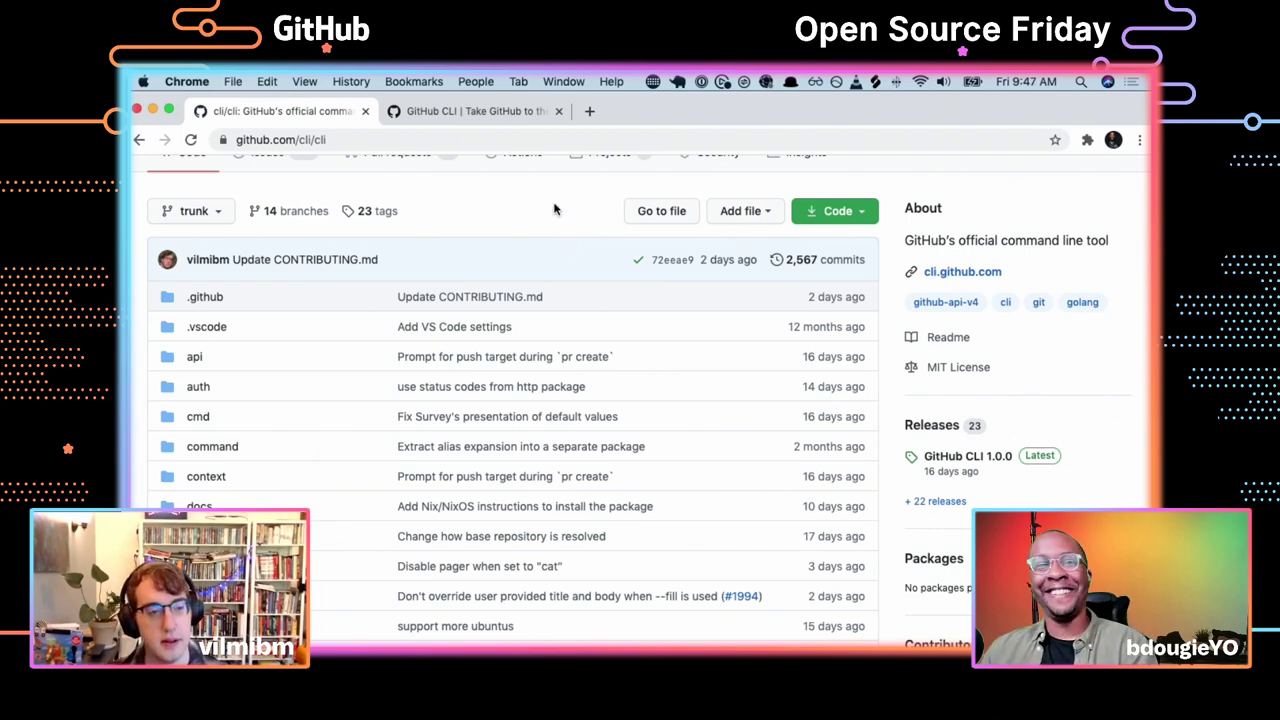
Set cli/cli notifications to Watching so the button reads Unwatch with 458 watchers
scroll(550, 227, up, 3)
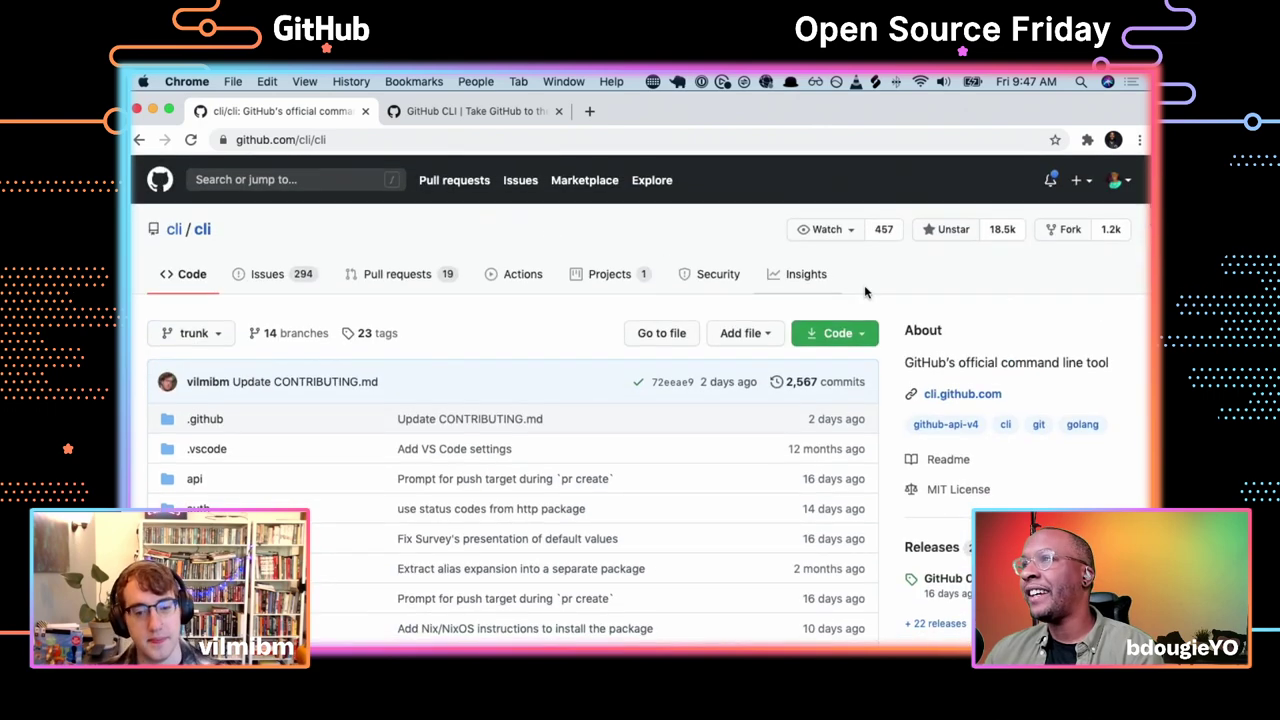
click(846, 230)
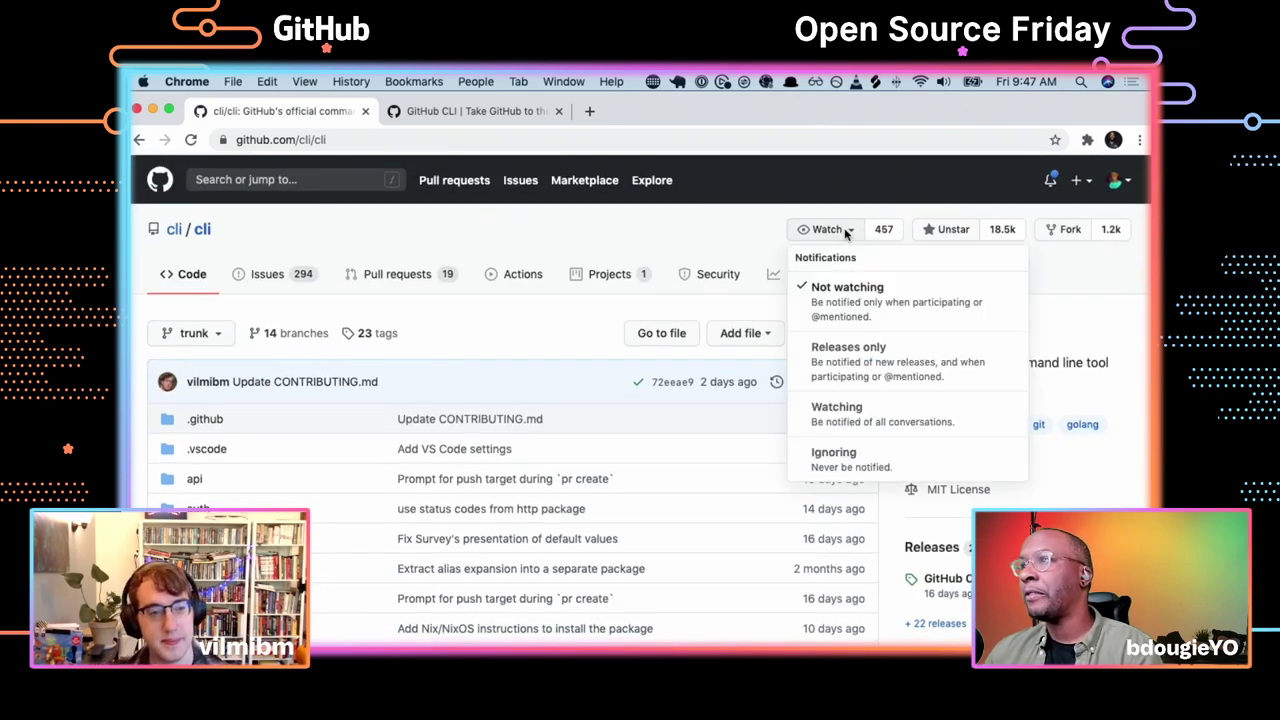
click(824, 414)
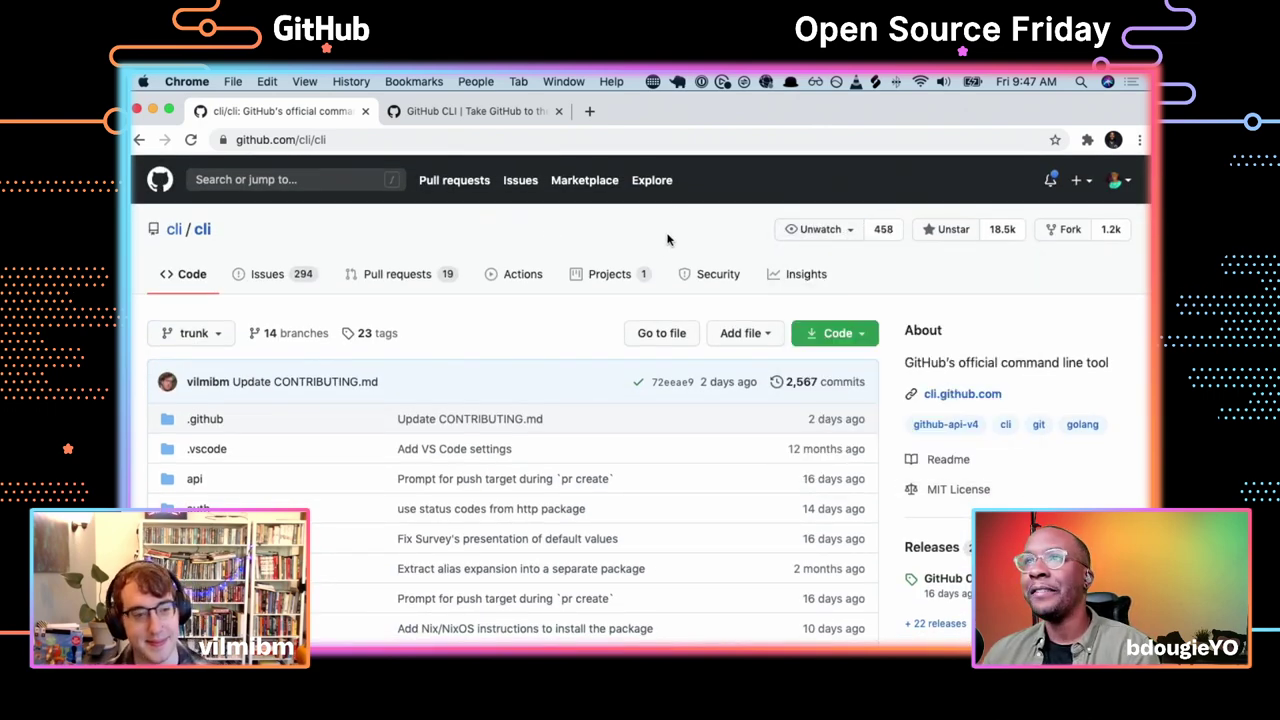
scroll(668, 238, down, 5)
scroll(668, 238, up, 3)
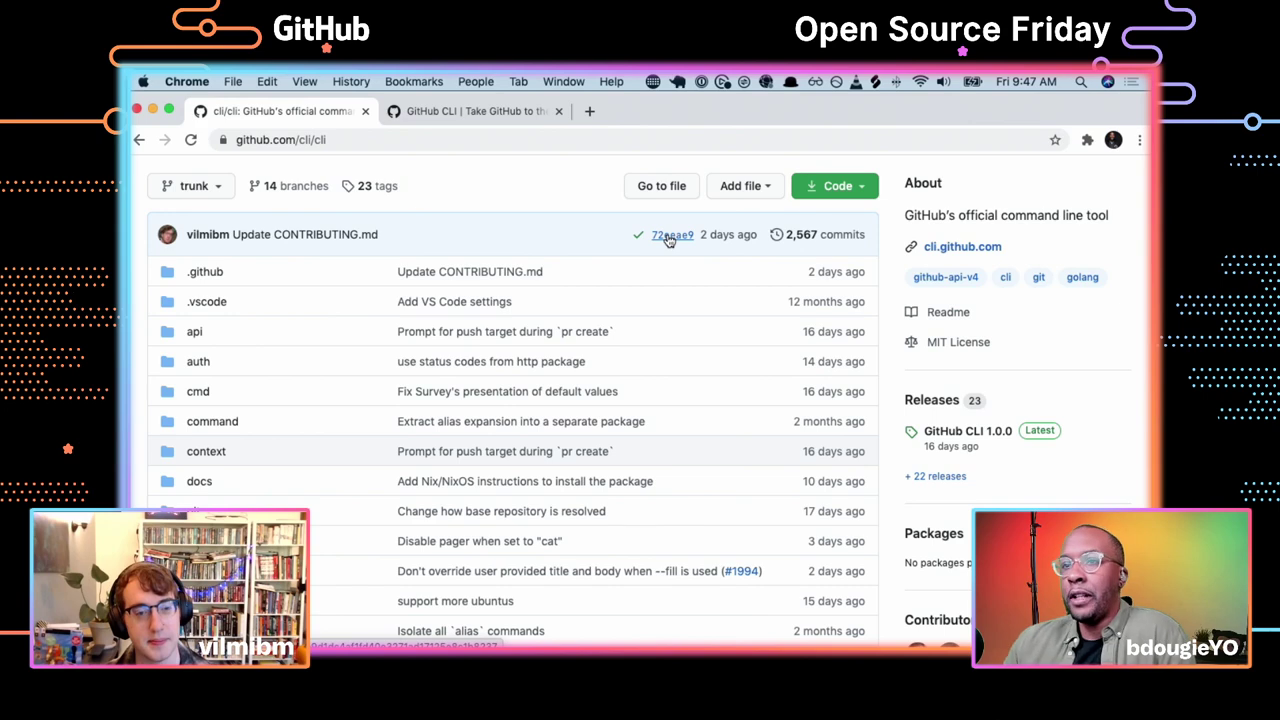
scroll(668, 238, up, 3)
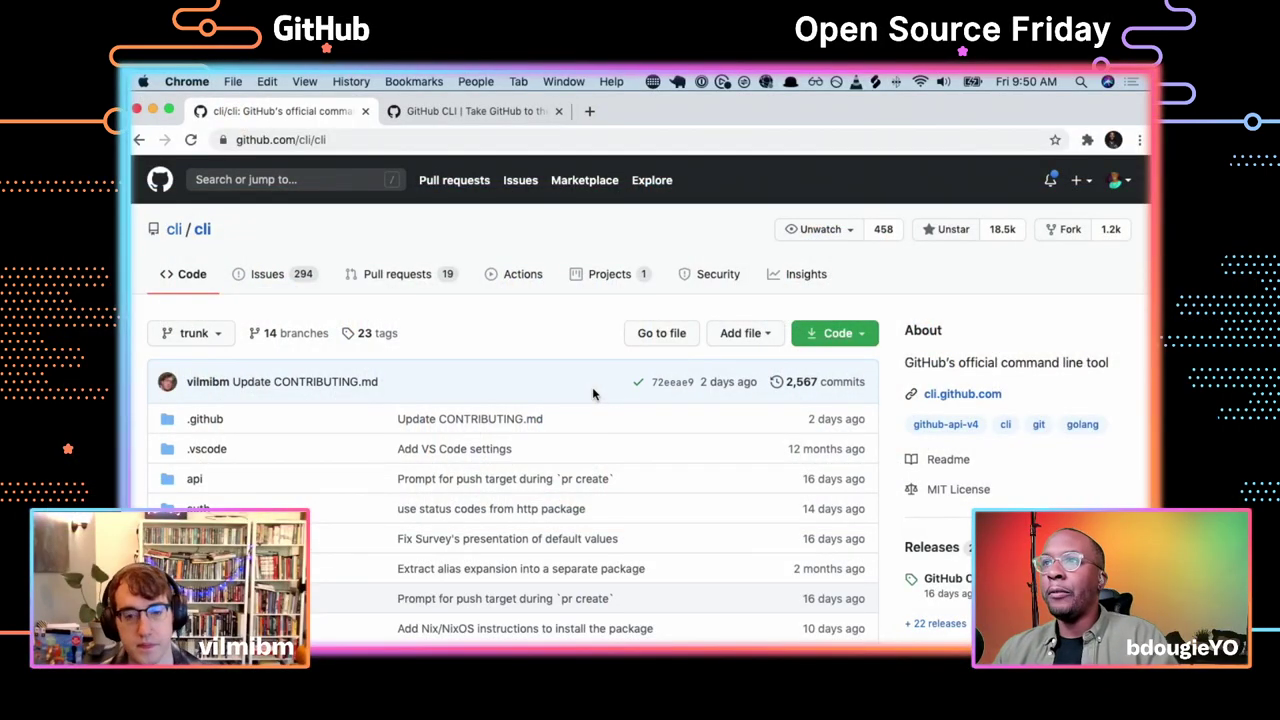
List cli/cli's closed pull requests and filter them to one assignee
click(408, 276)
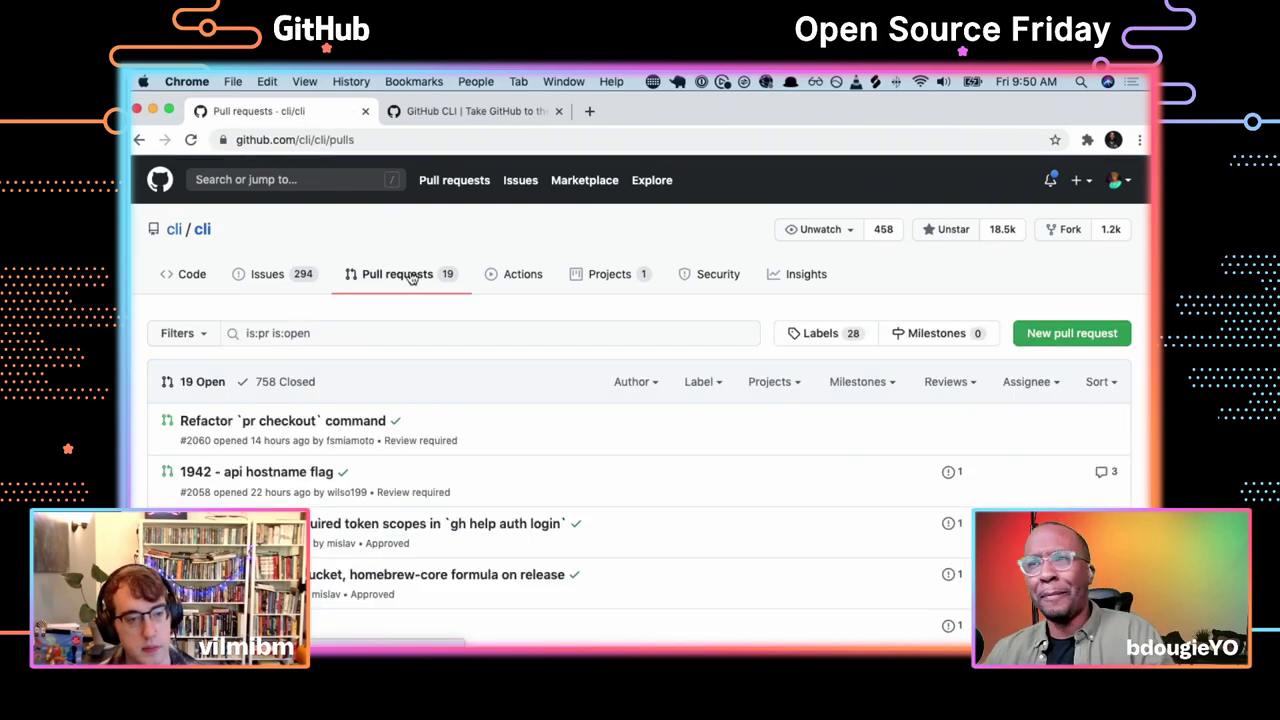
scroll(452, 386, down, 1)
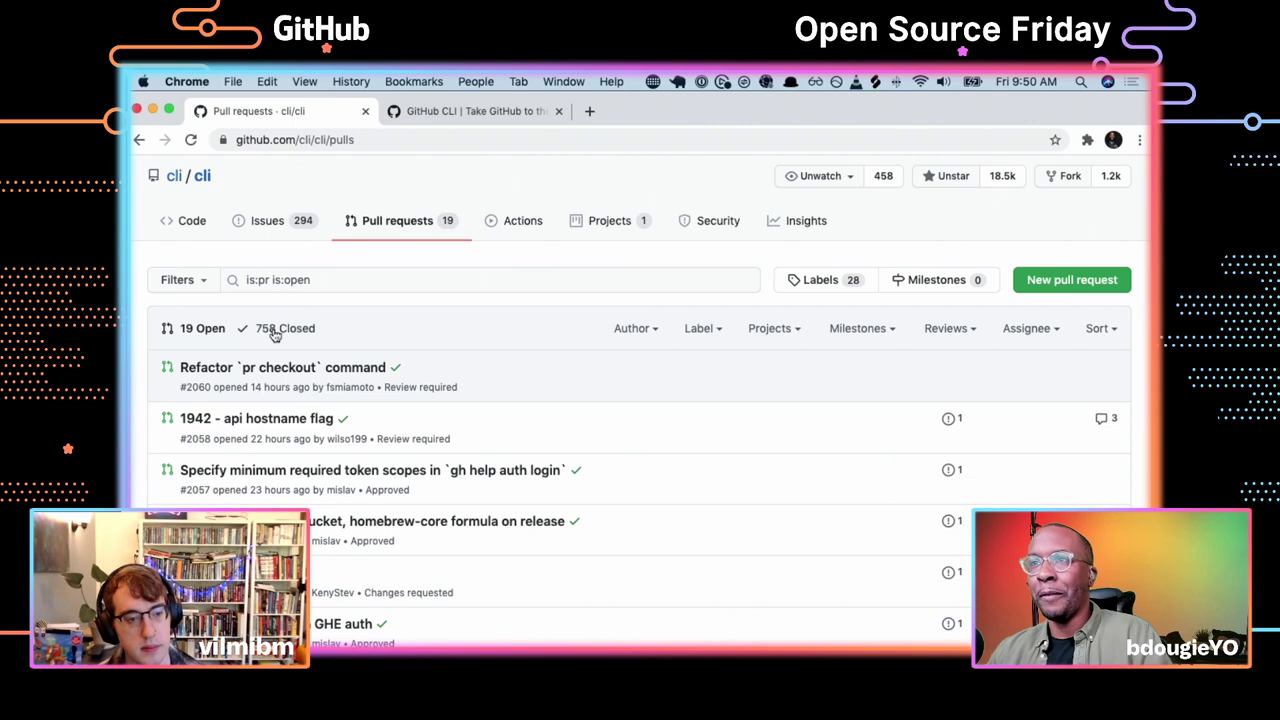
click(276, 330)
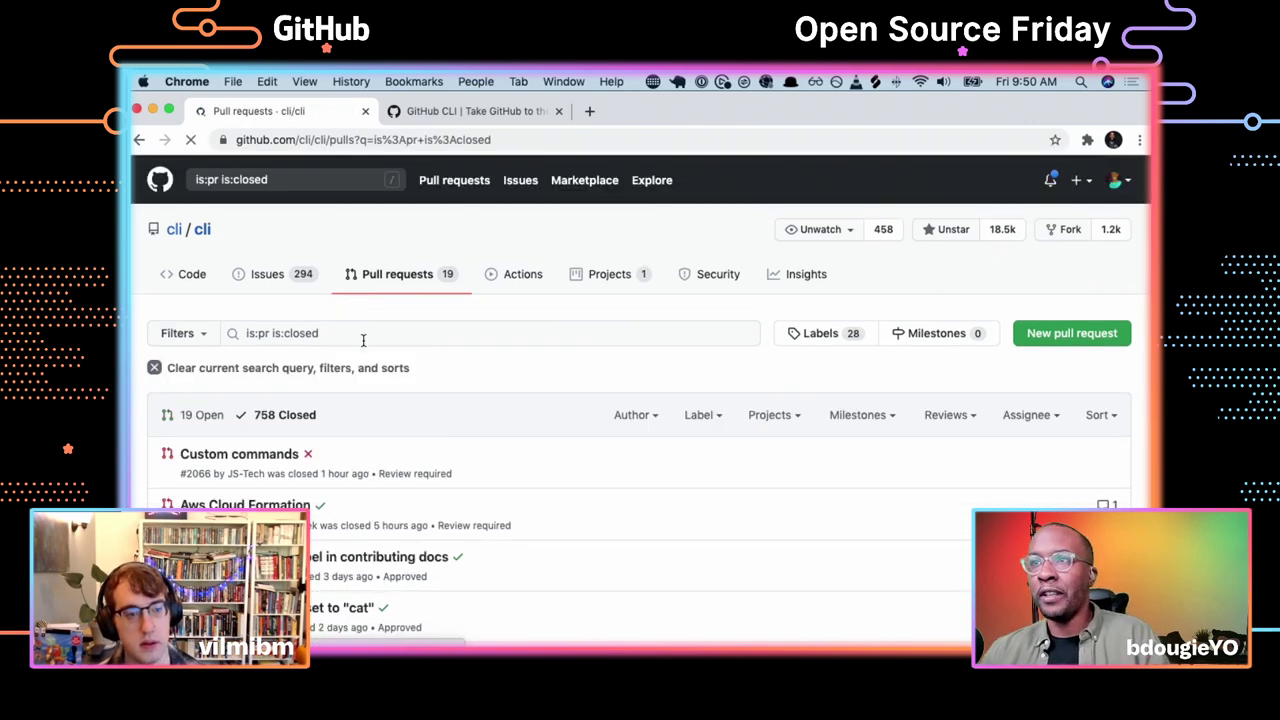
click(362, 336)
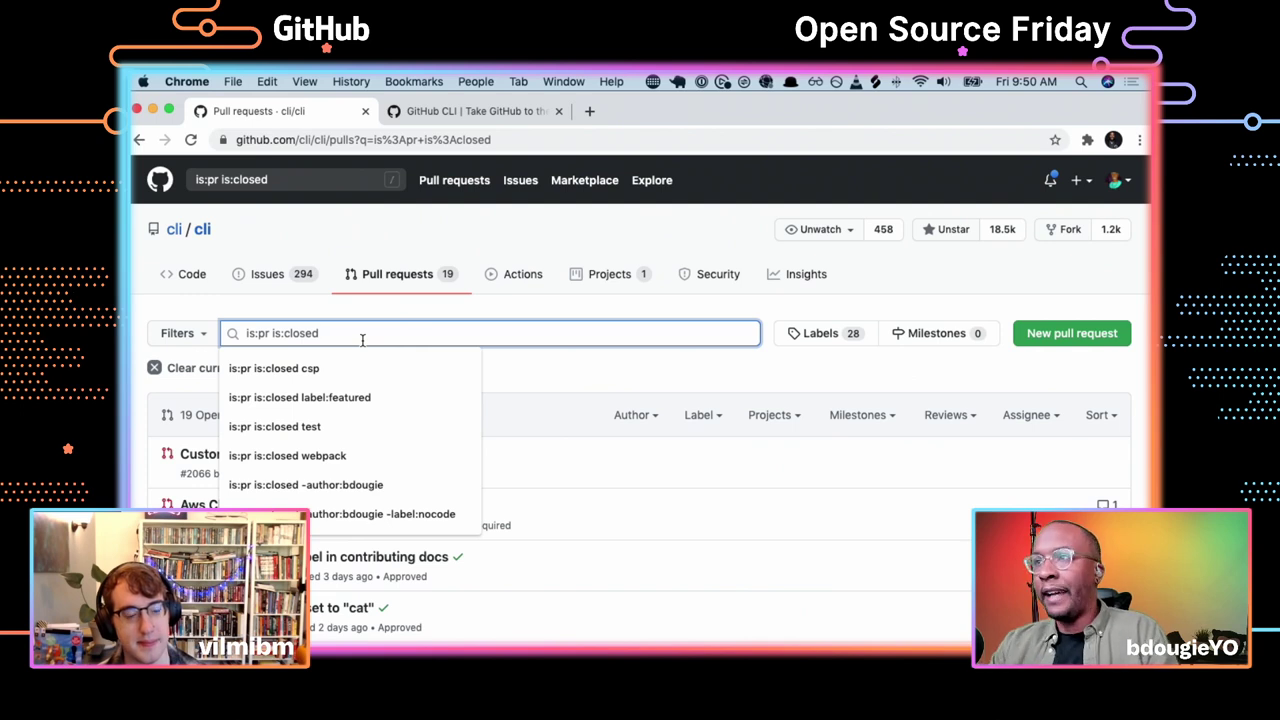
click(1030, 415)
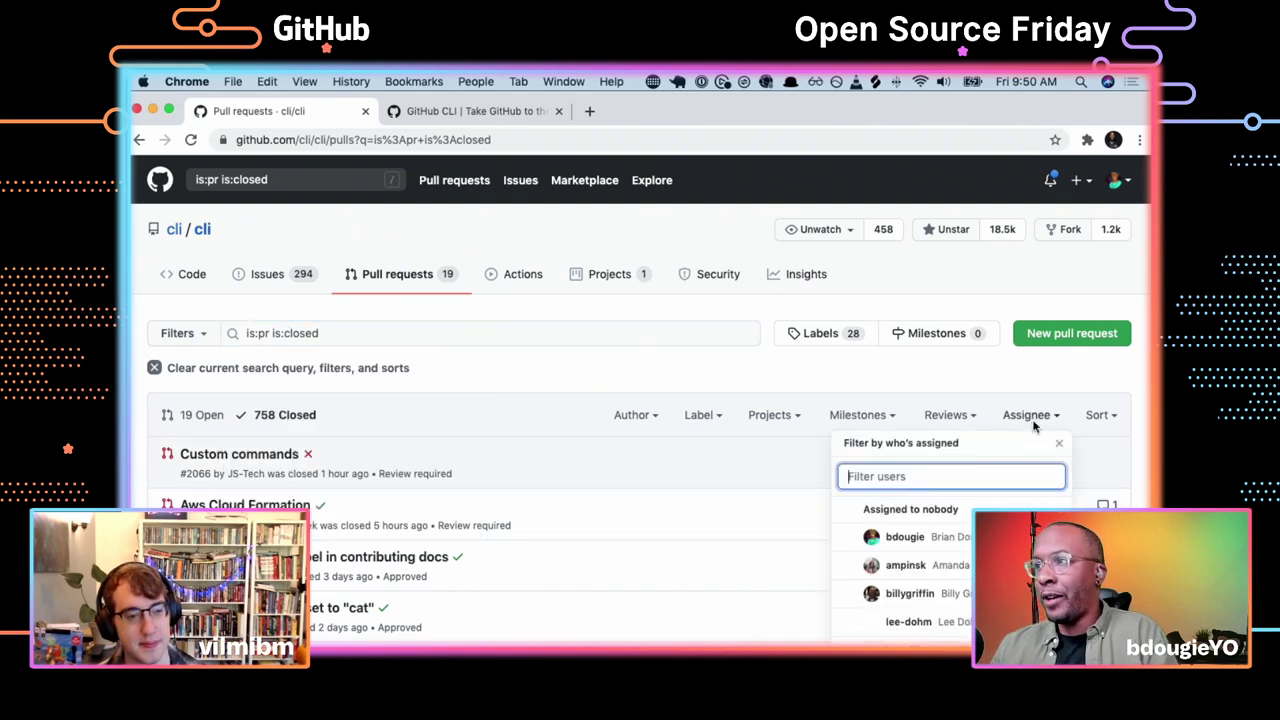
click(915, 537)
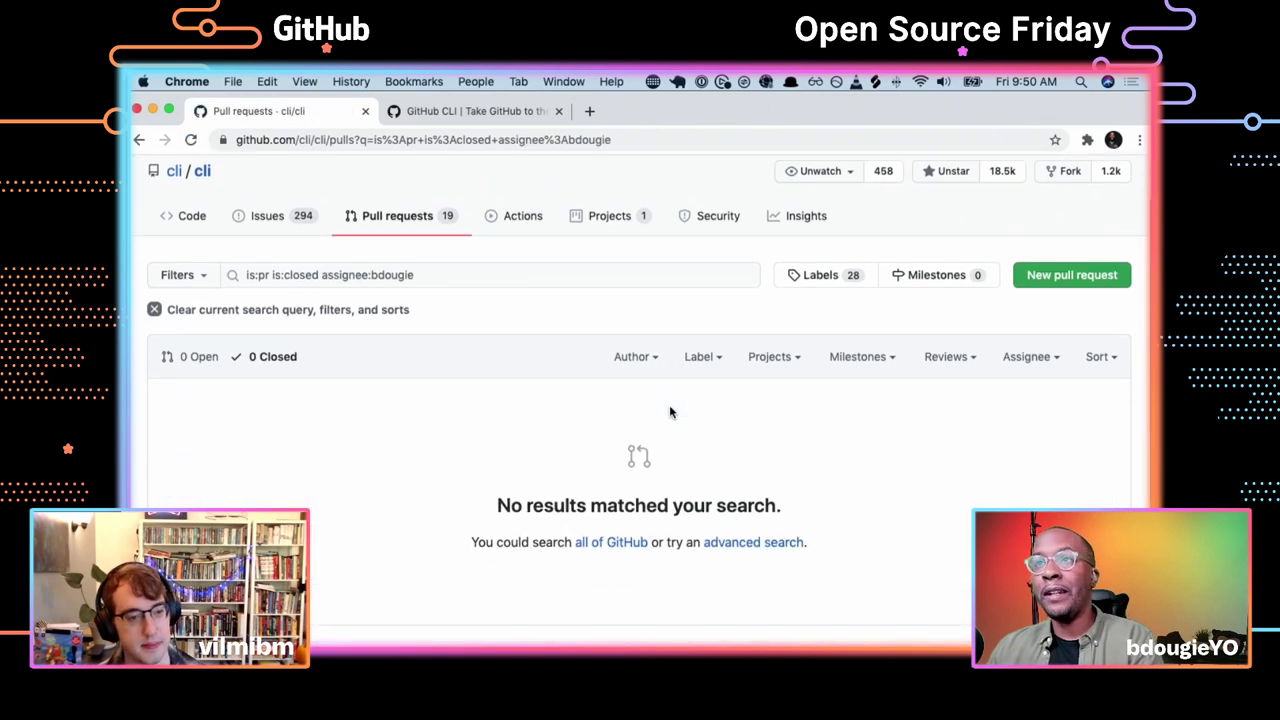
Add the same user as author filter, leaving 0 matching closed pull requests
scroll(374, 366, up, 2)
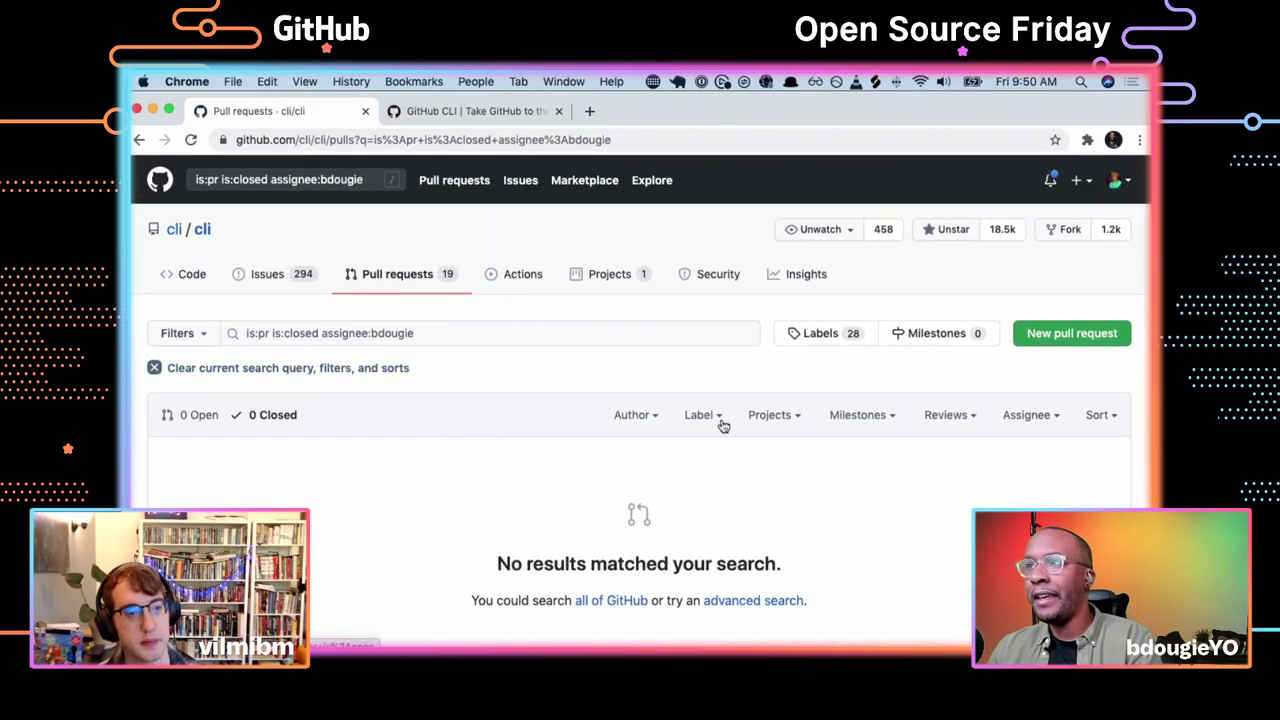
click(1005, 419)
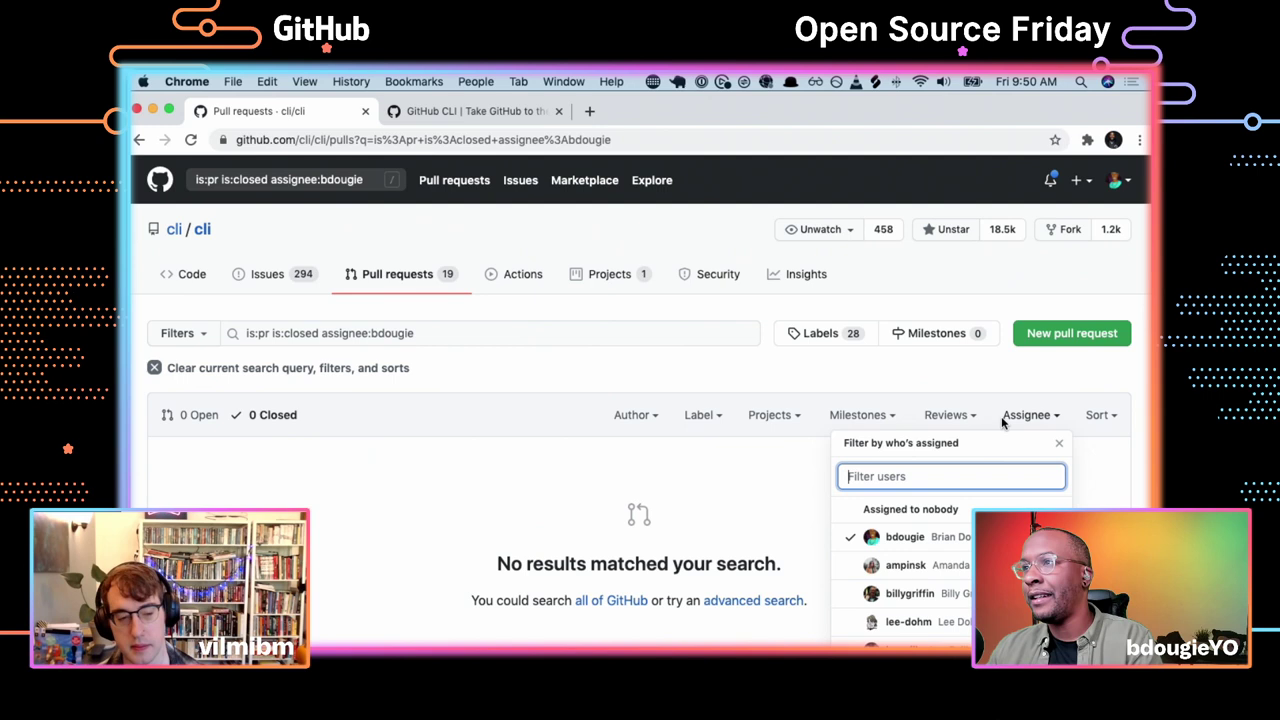
click(907, 512)
click(643, 420)
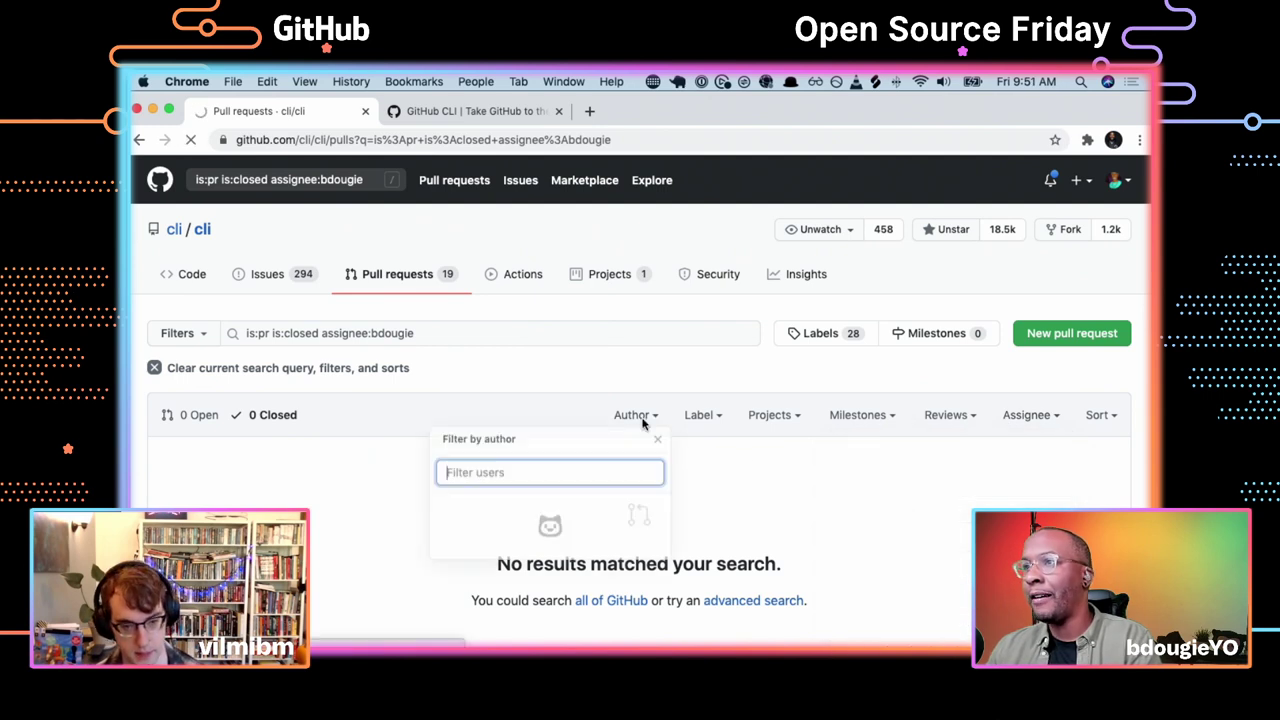
click(590, 519)
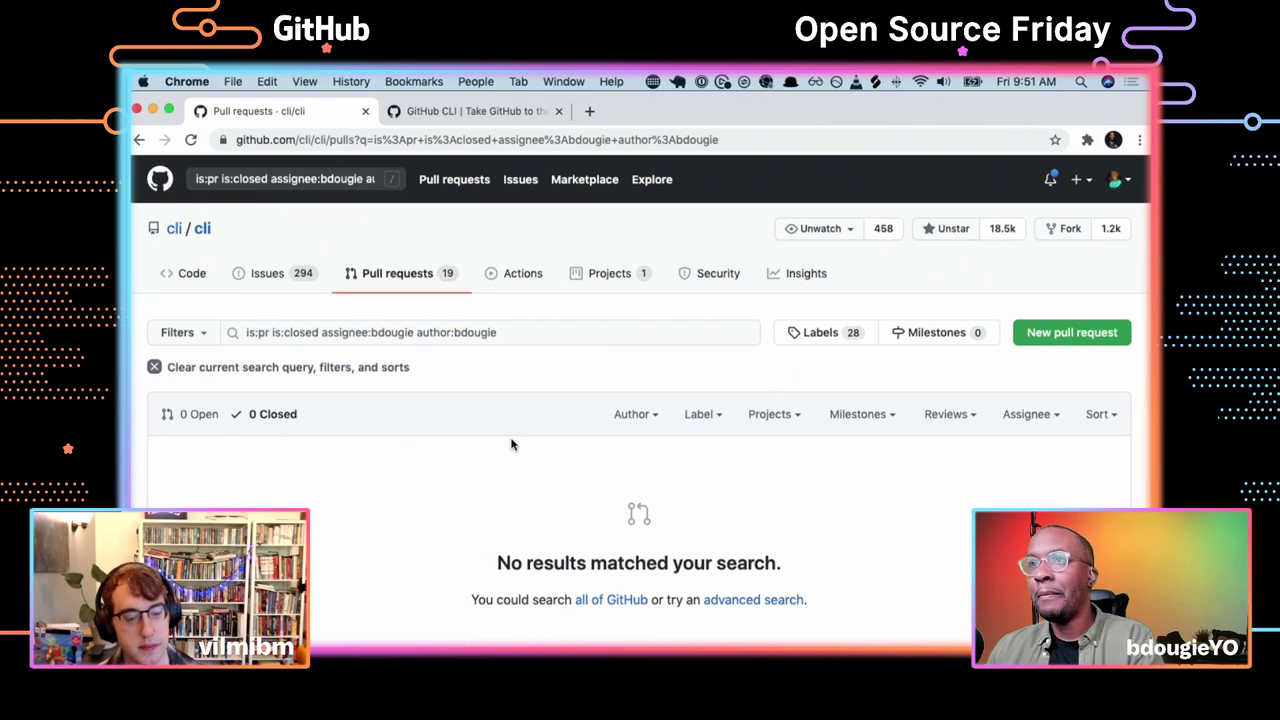
scroll(512, 443, down, 1)
Delete the assignee: term from the search query and rerun it, leaving PR #1623
click(361, 265)
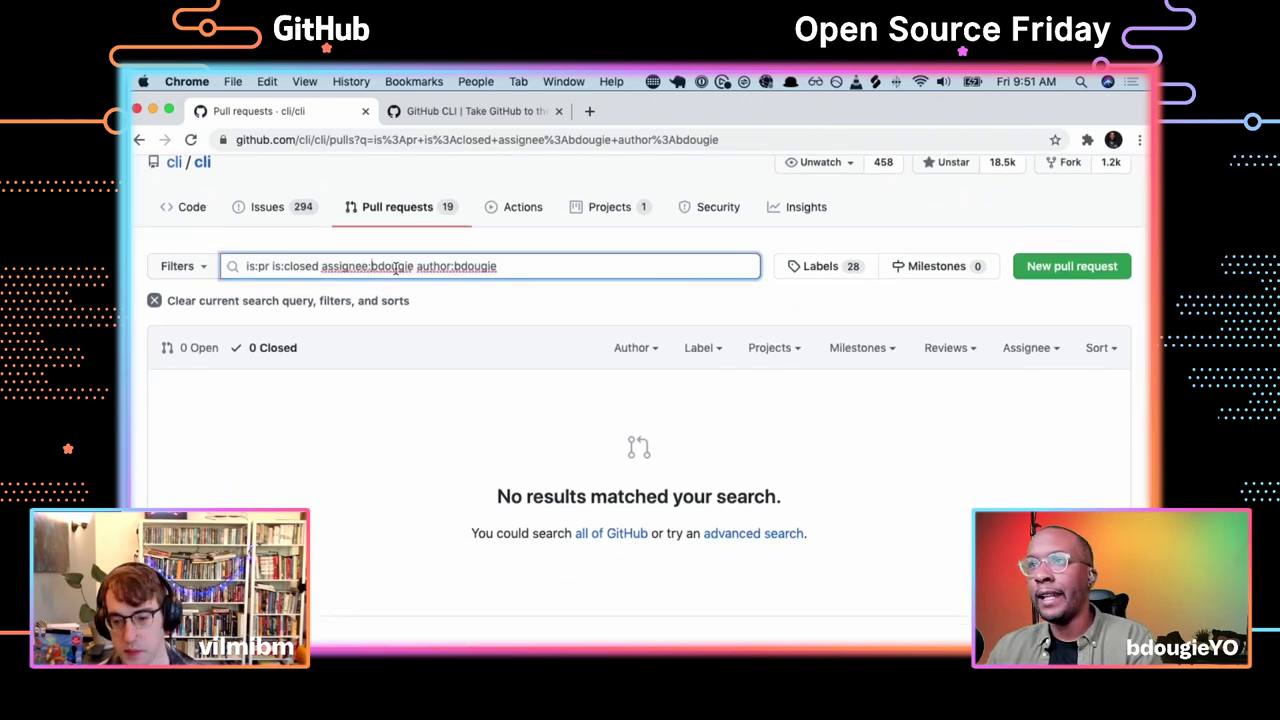
drag(412, 266, 300, 268)
key(shift+super+Right)
double_click(322, 266)
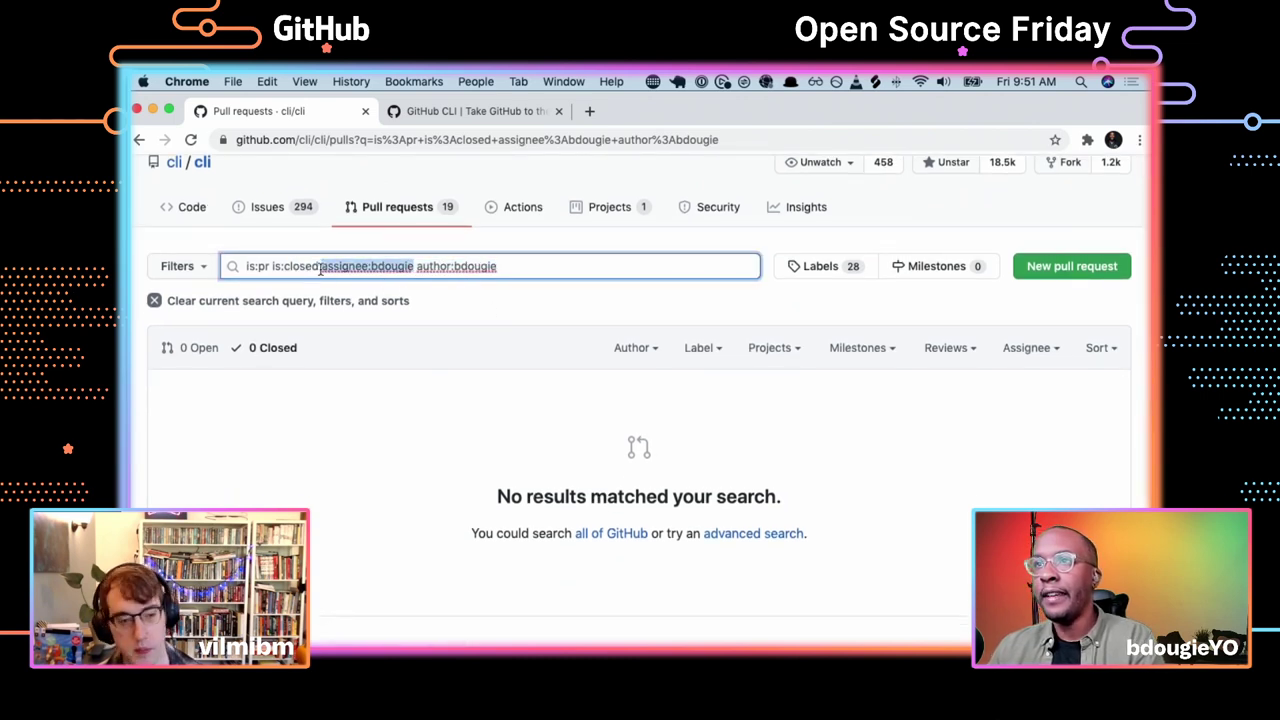
key(BackSpace)
key(Return)
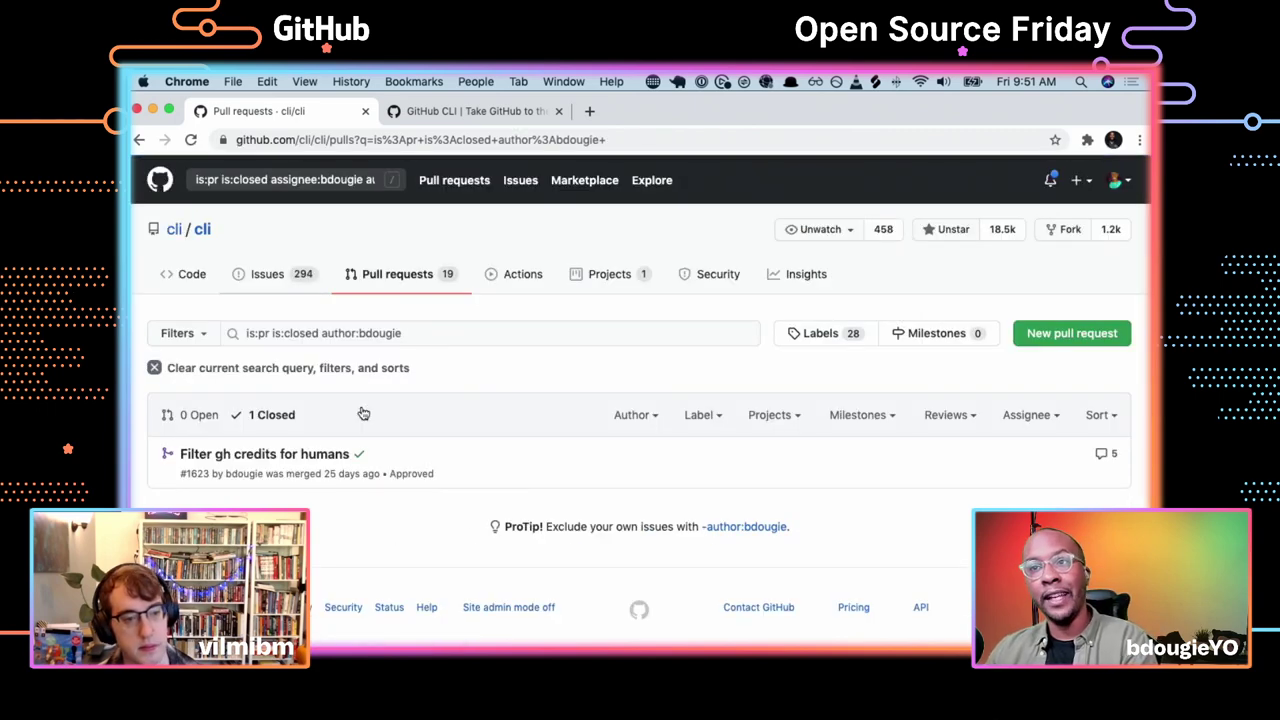
scroll(398, 543, down, 1)
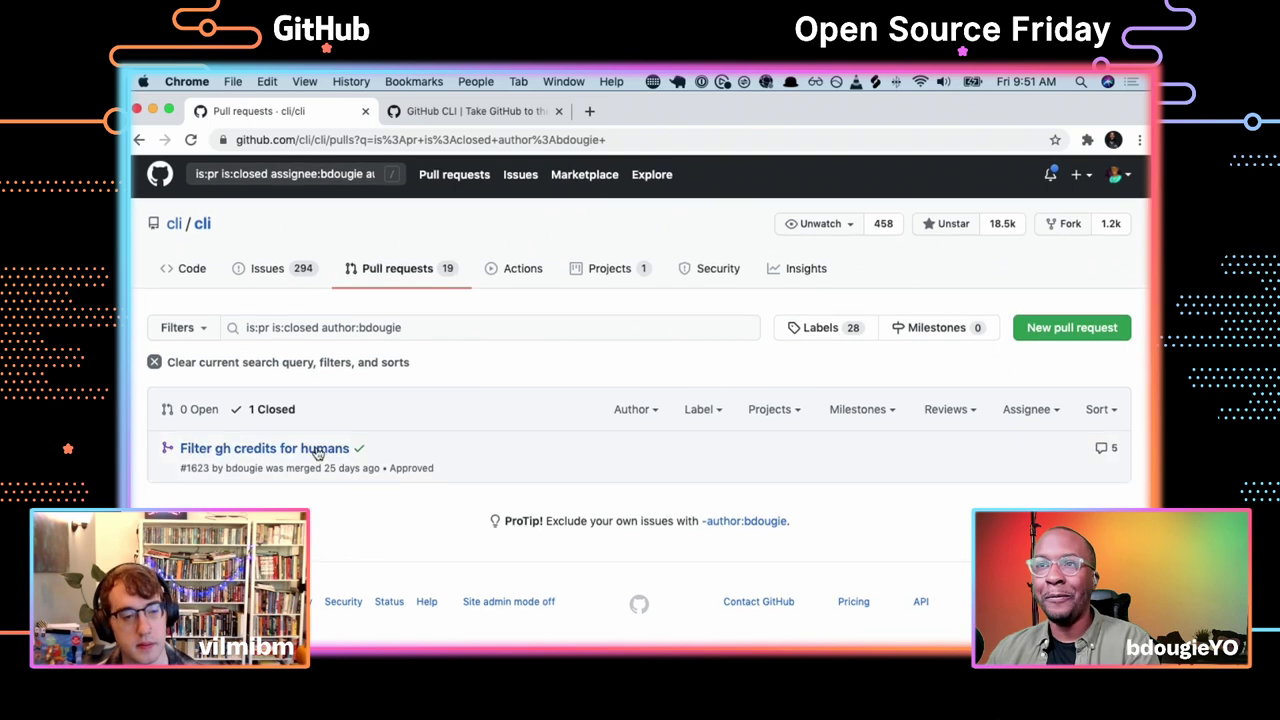
Read PR #1623 'Filter gh credits for humans', then view the cli/cli file list in a new tab
mouse_move(305, 450)
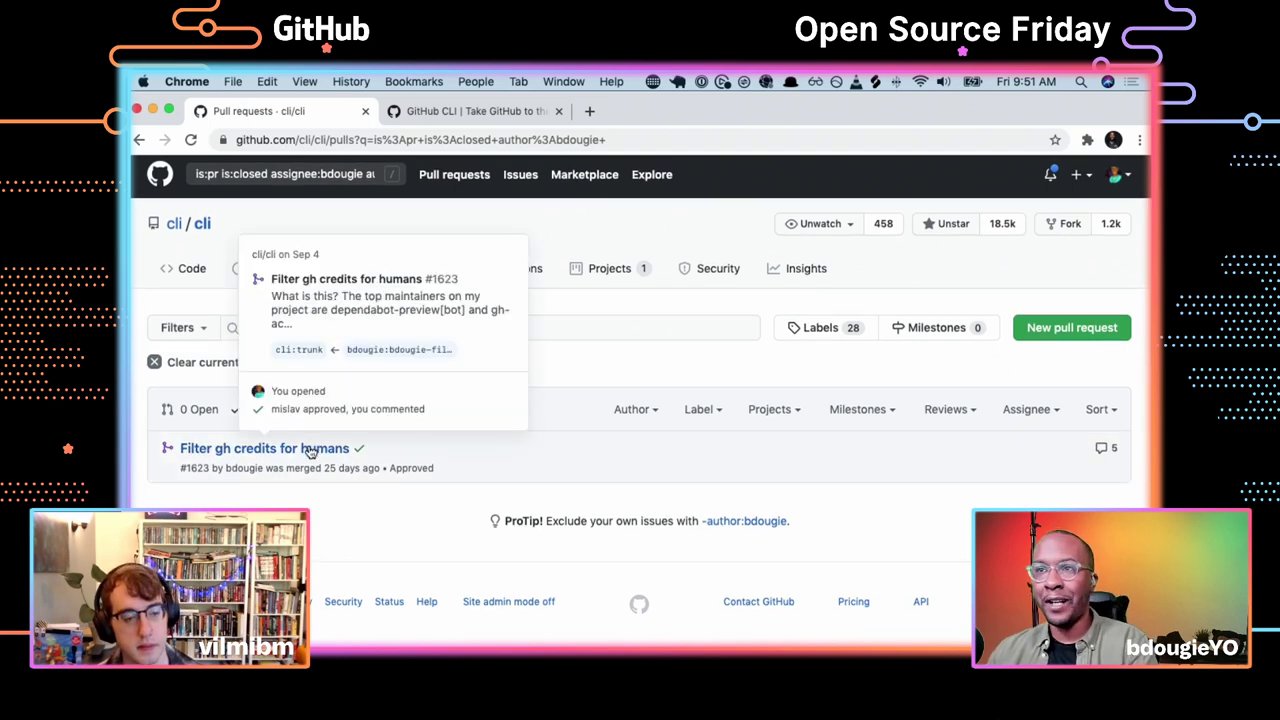
click(310, 452)
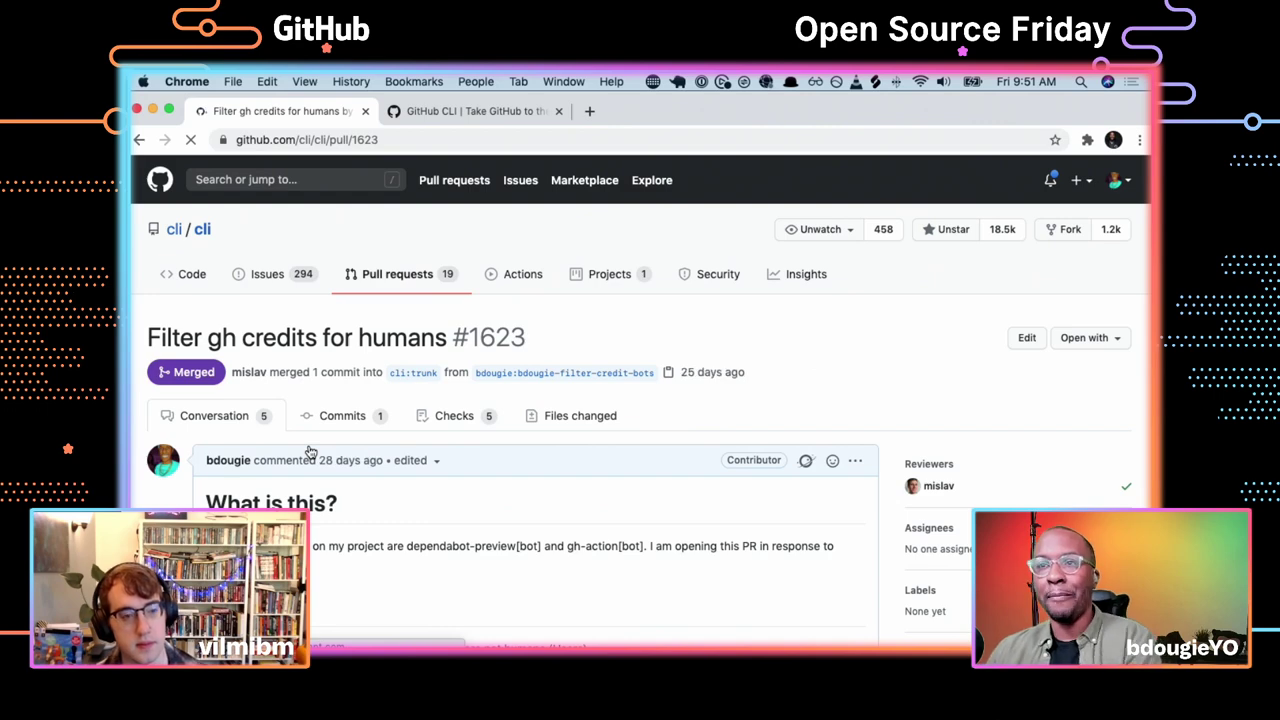
scroll(505, 485, down, 5)
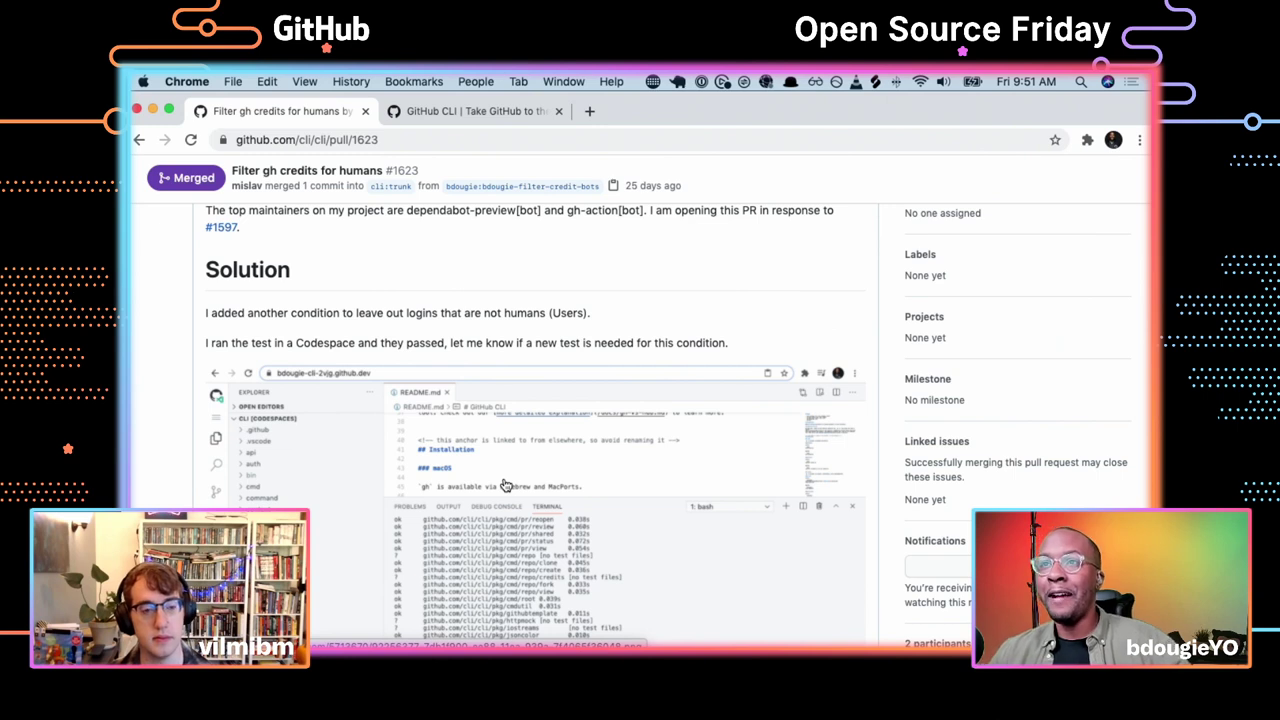
scroll(506, 485, up, 1)
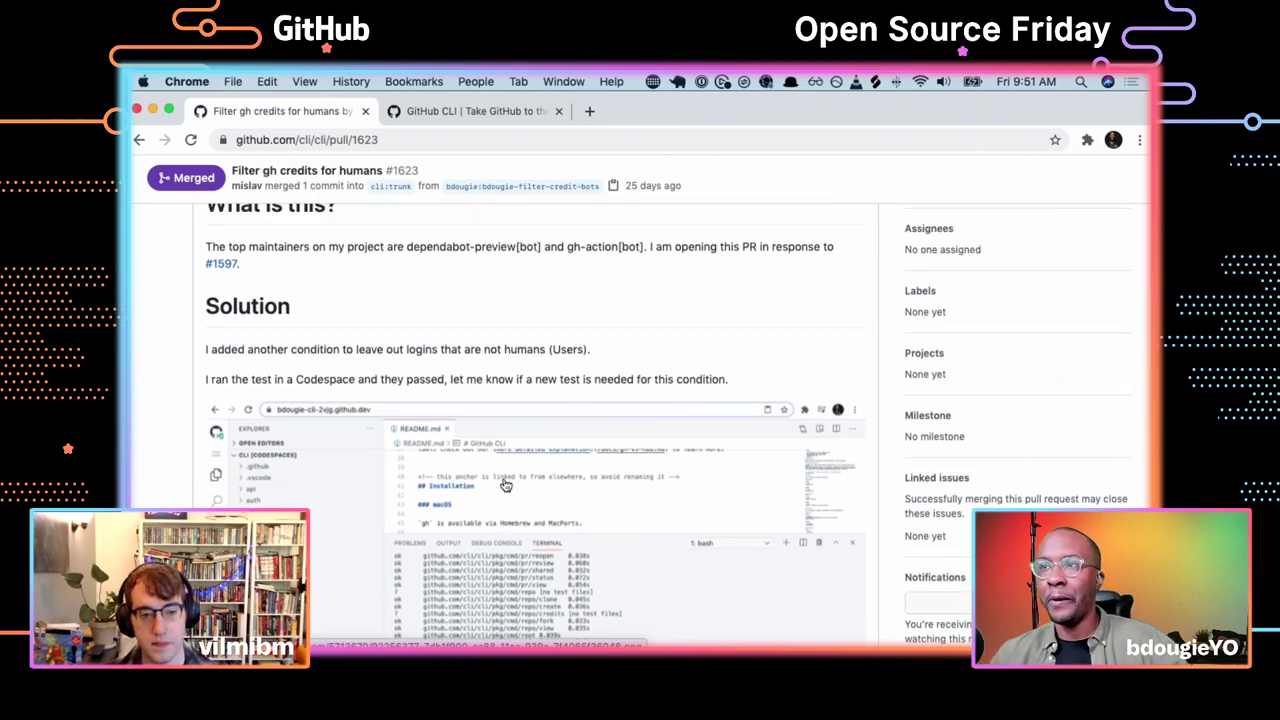
scroll(506, 485, up, 1)
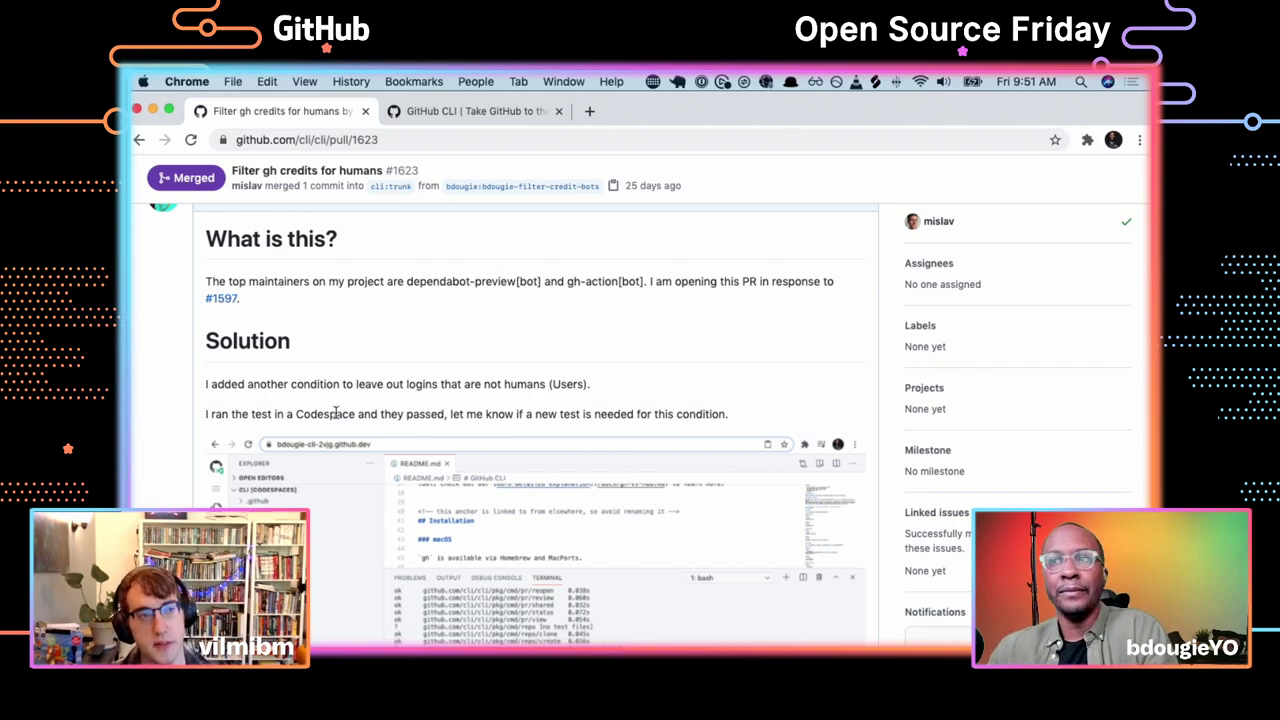
scroll(336, 413, down, 5)
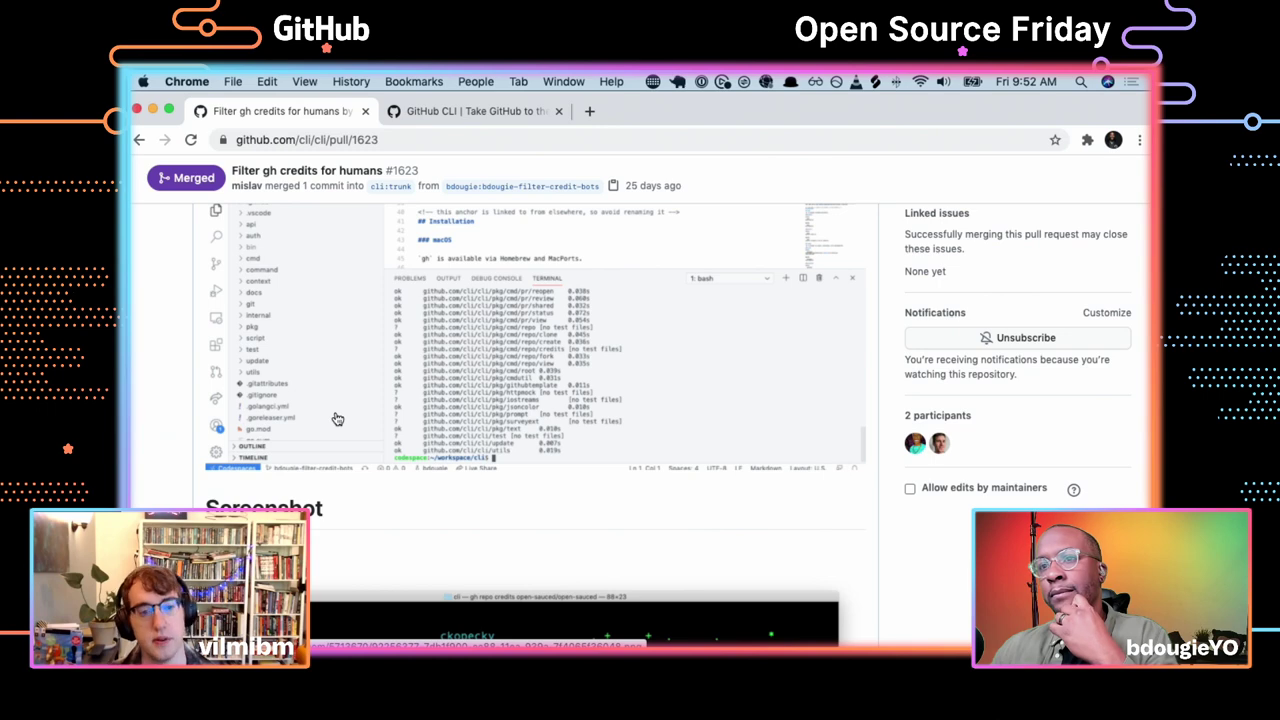
scroll(338, 419, up, 10)
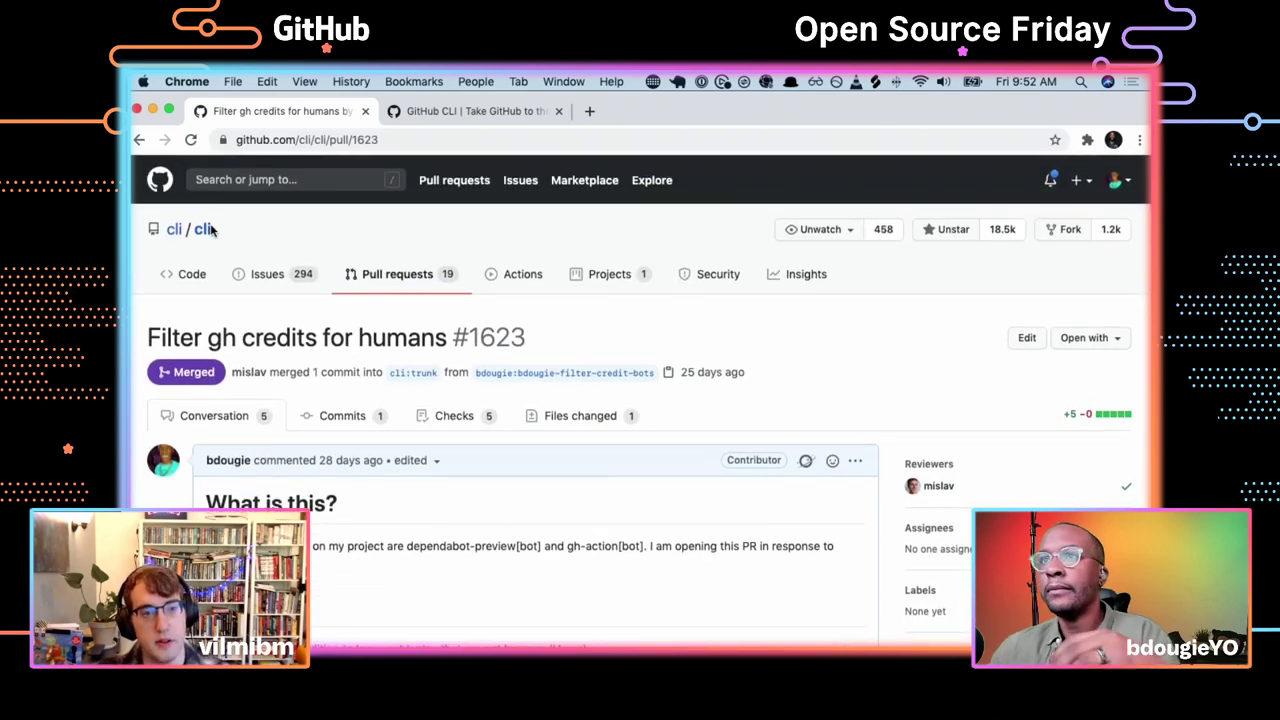
super+click(203, 229)
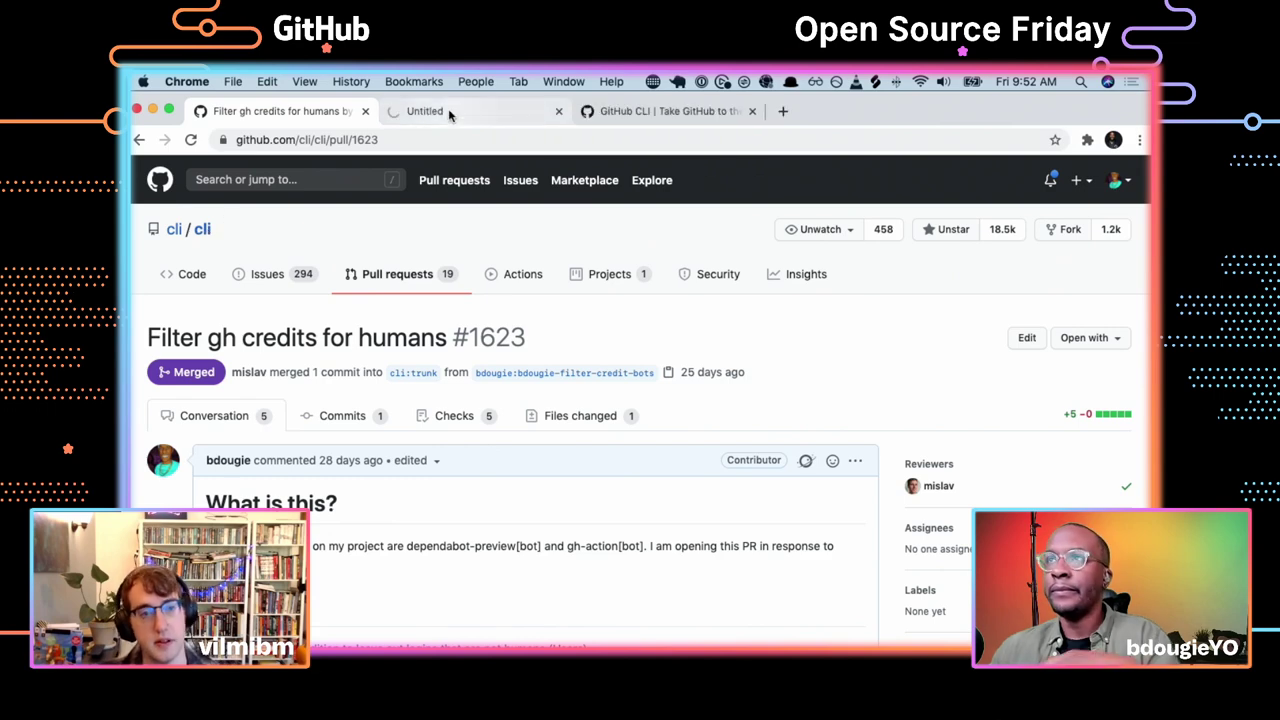
click(449, 112)
Open cli/cli's .github folder listing ISSUE_TEMPLATE, PULL_REQUEST_TEMPLATE, workflows and community files
scroll(363, 288, down, 3)
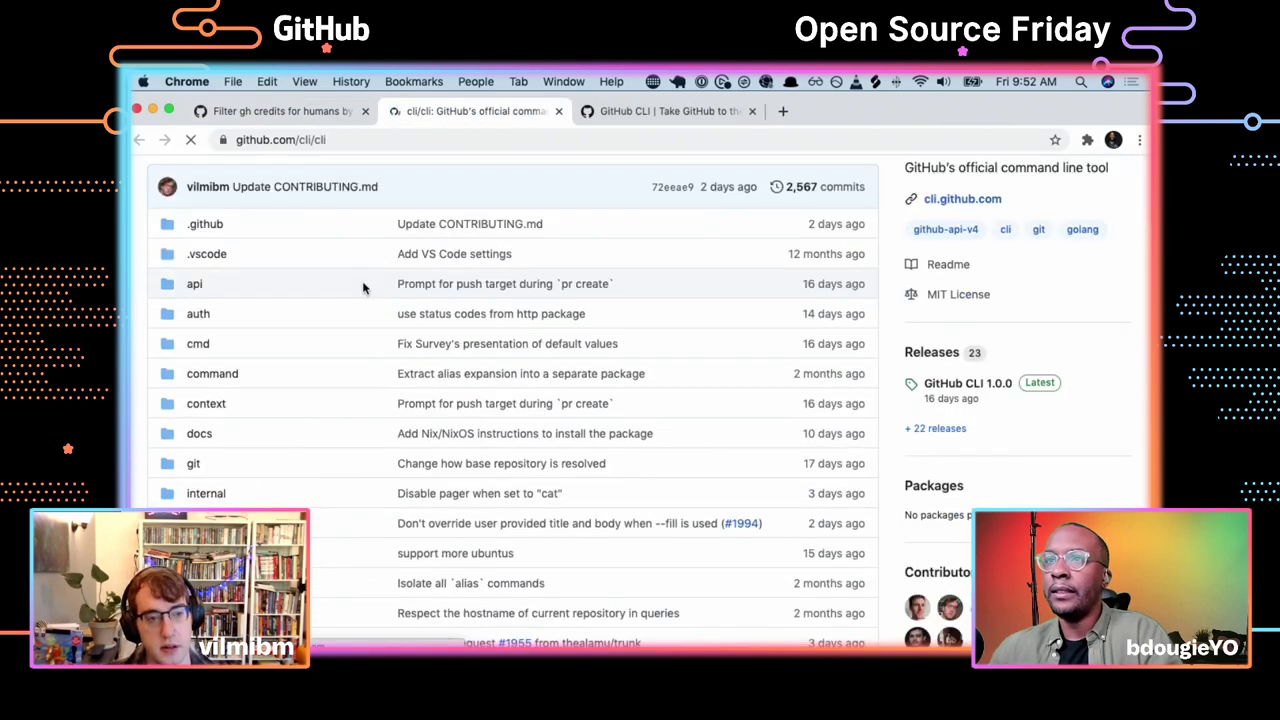
scroll(355, 286, down, 1)
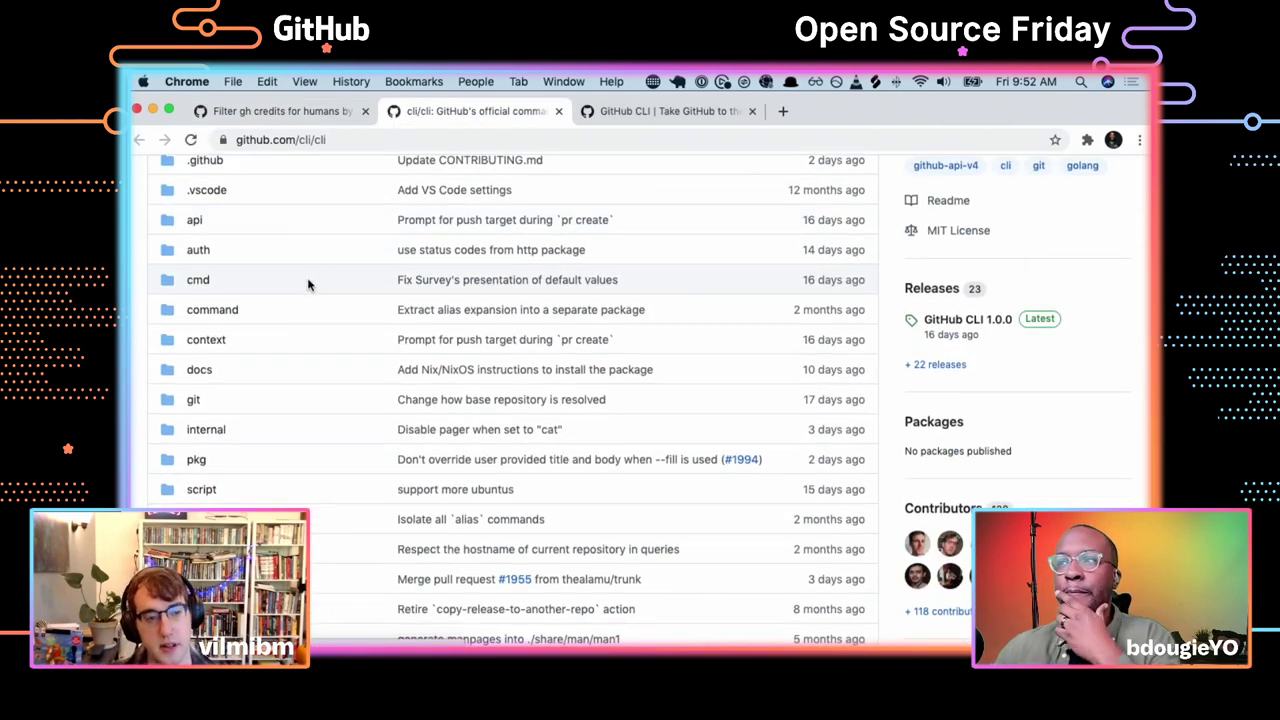
scroll(308, 285, down, 1)
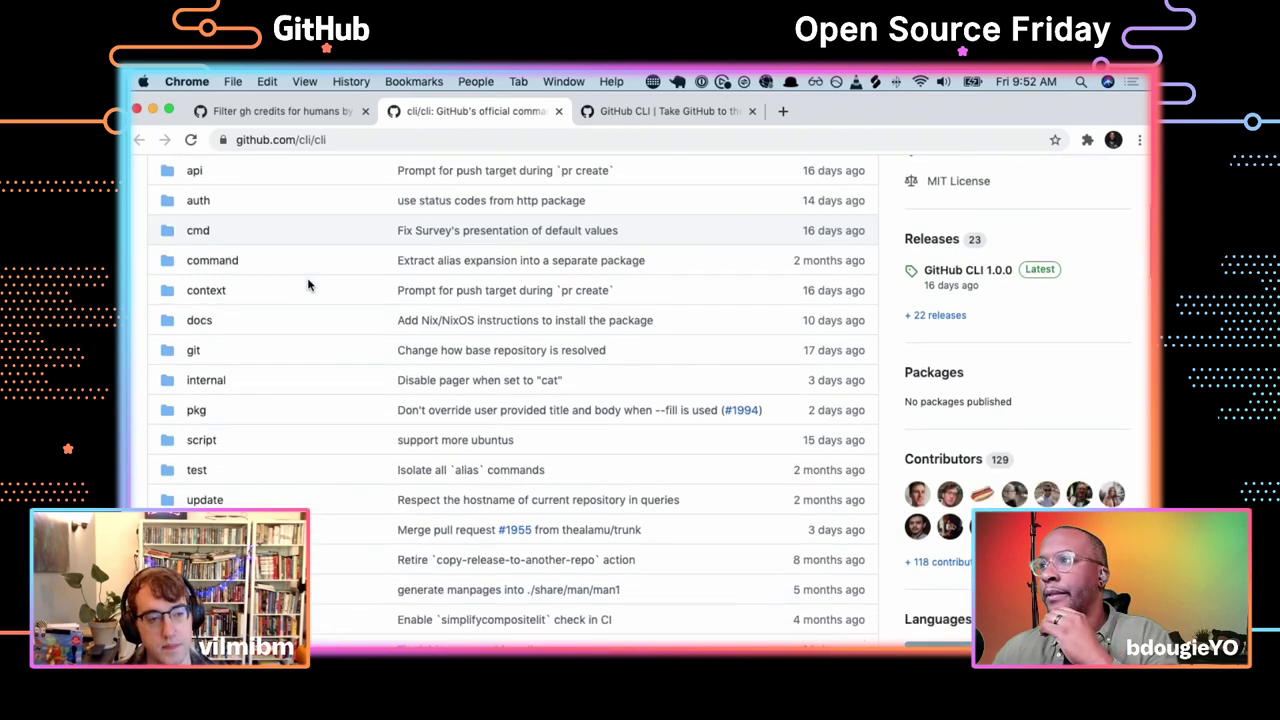
scroll(308, 285, down, 3)
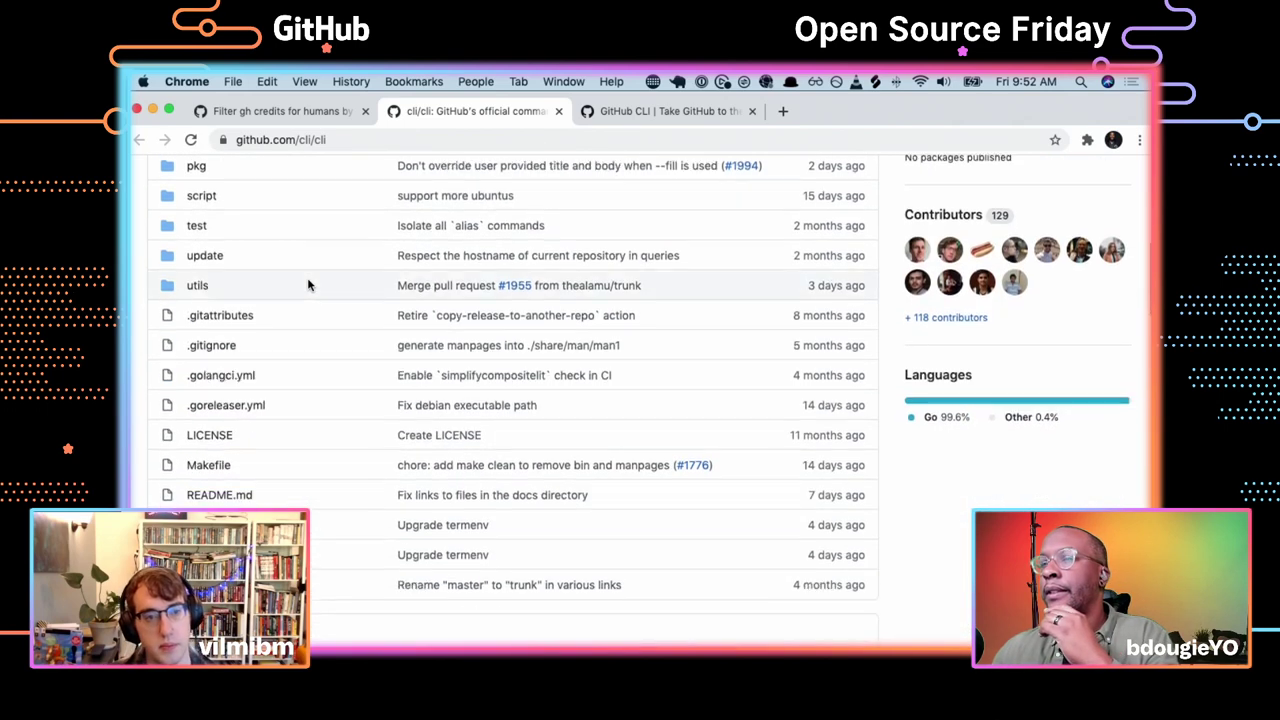
scroll(308, 285, up, 3)
scroll(308, 285, up, 1)
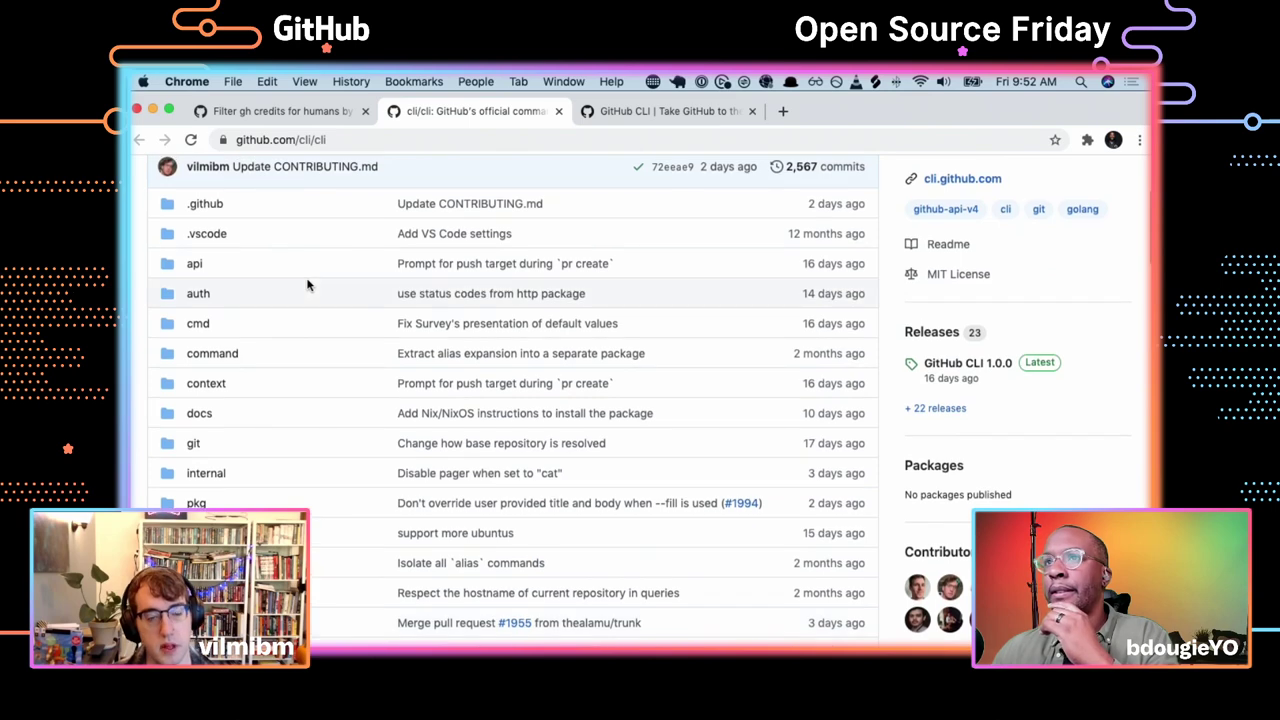
click(205, 203)
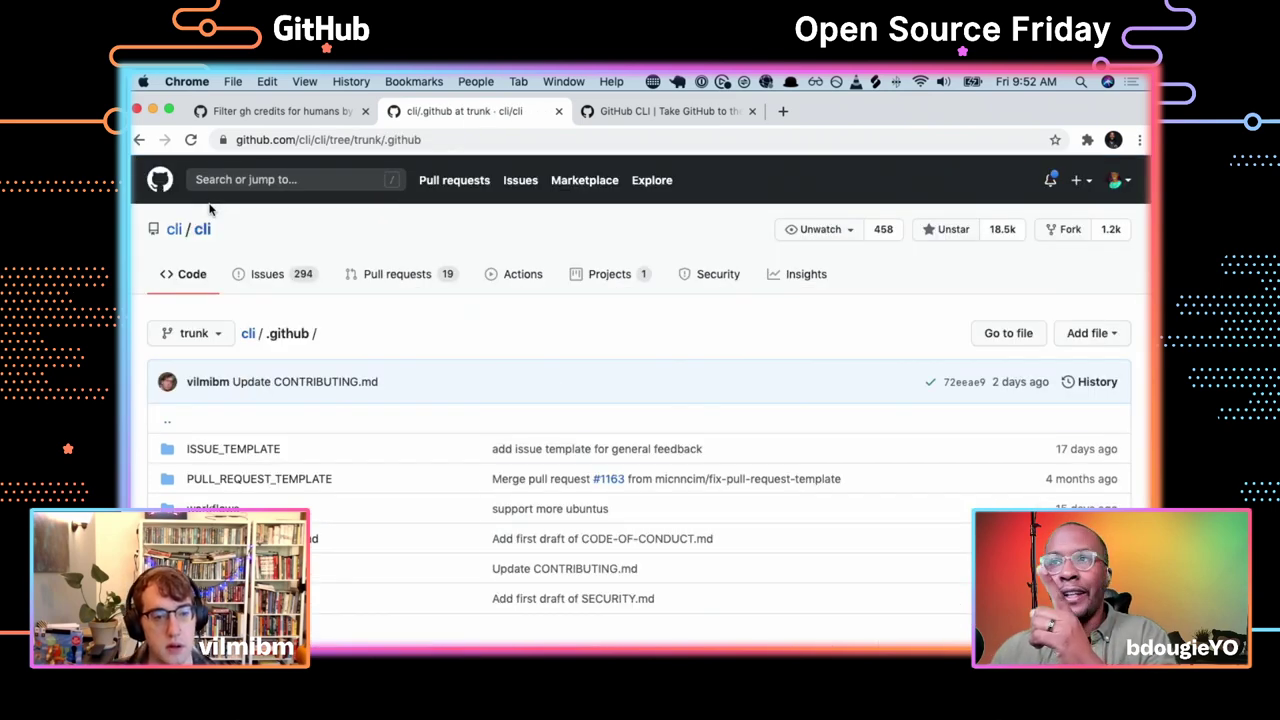
scroll(720, 451, down, 2)
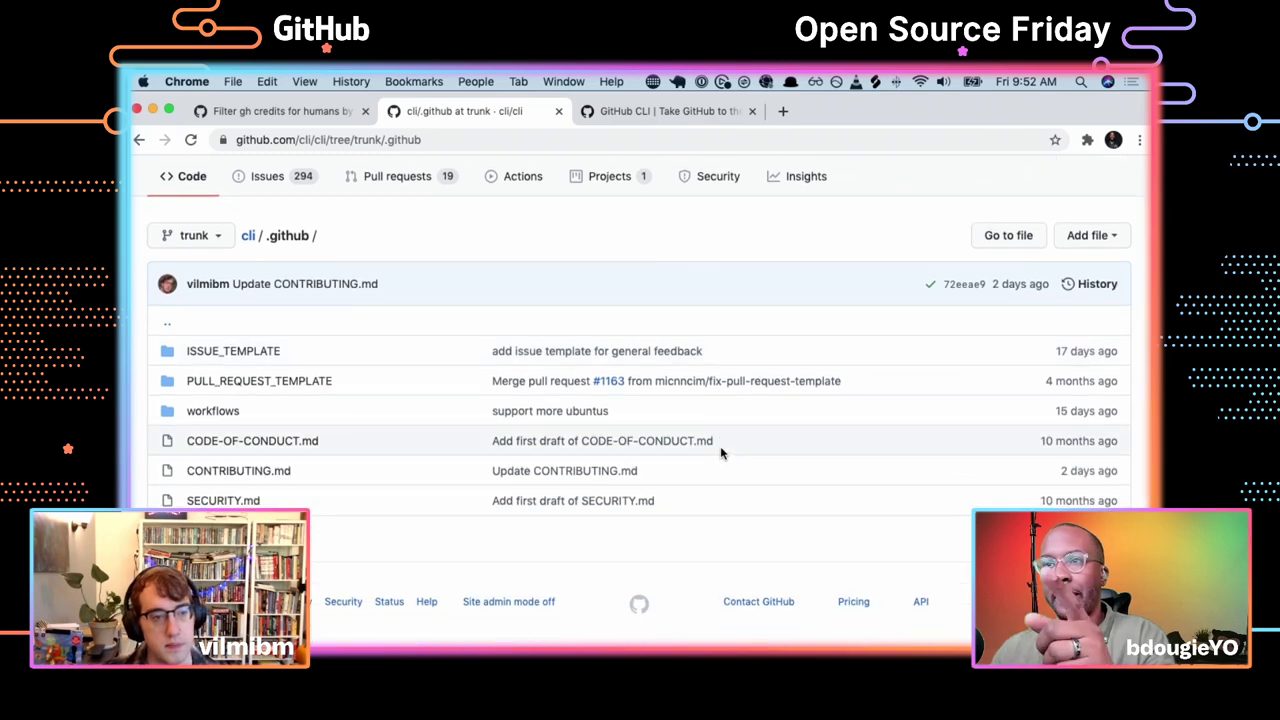
click(254, 472)
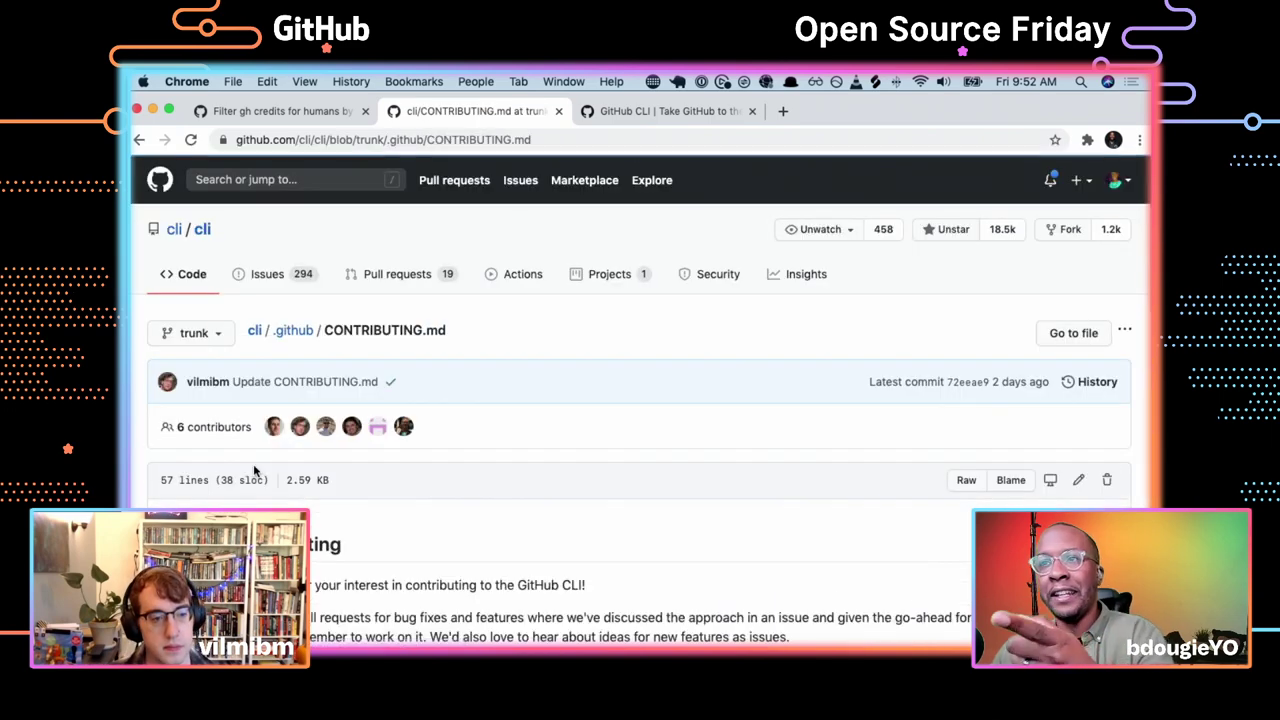
scroll(254, 472, down, 3)
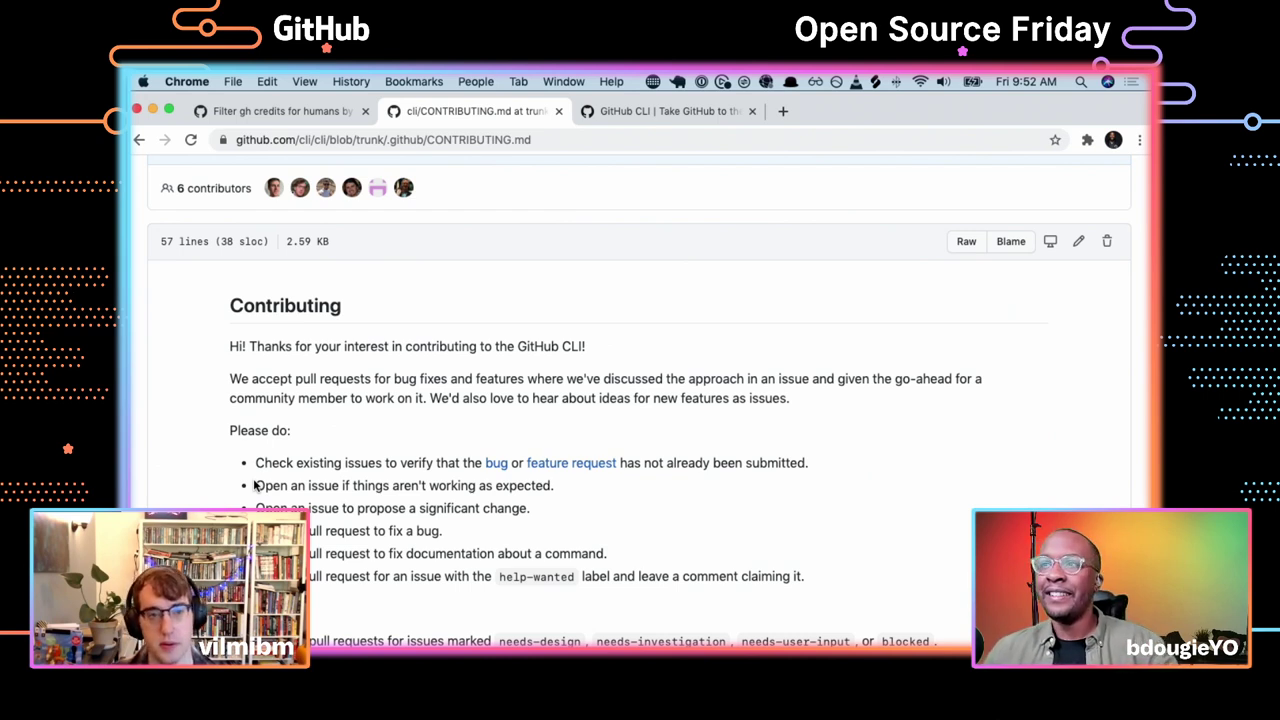
scroll(640, 400, down, 2)
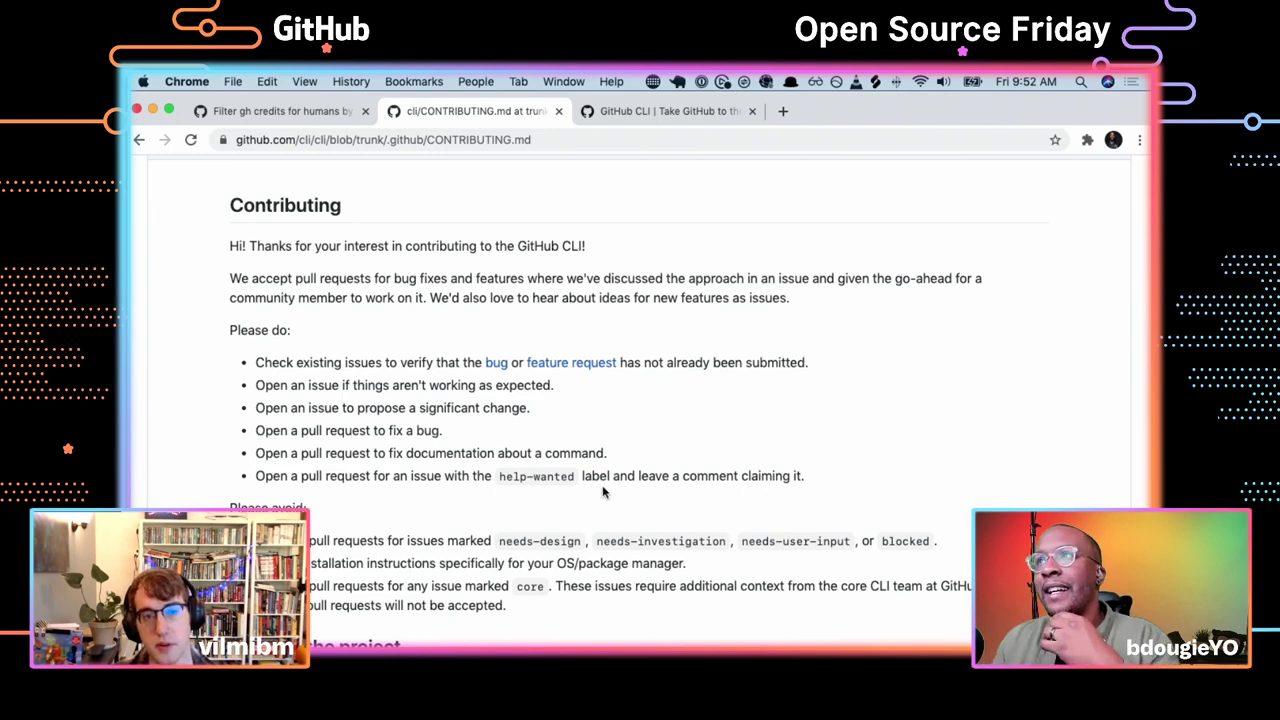
key(super+bracketleft)
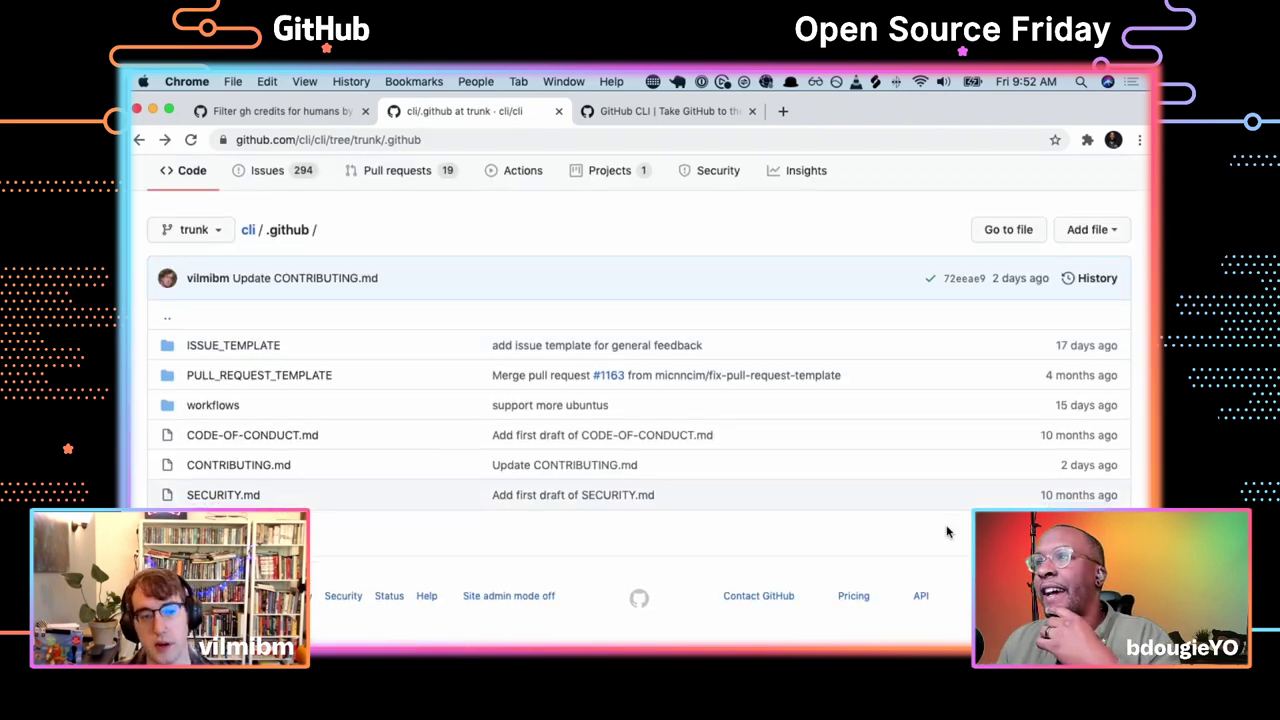
scroll(500, 394, up, 2)
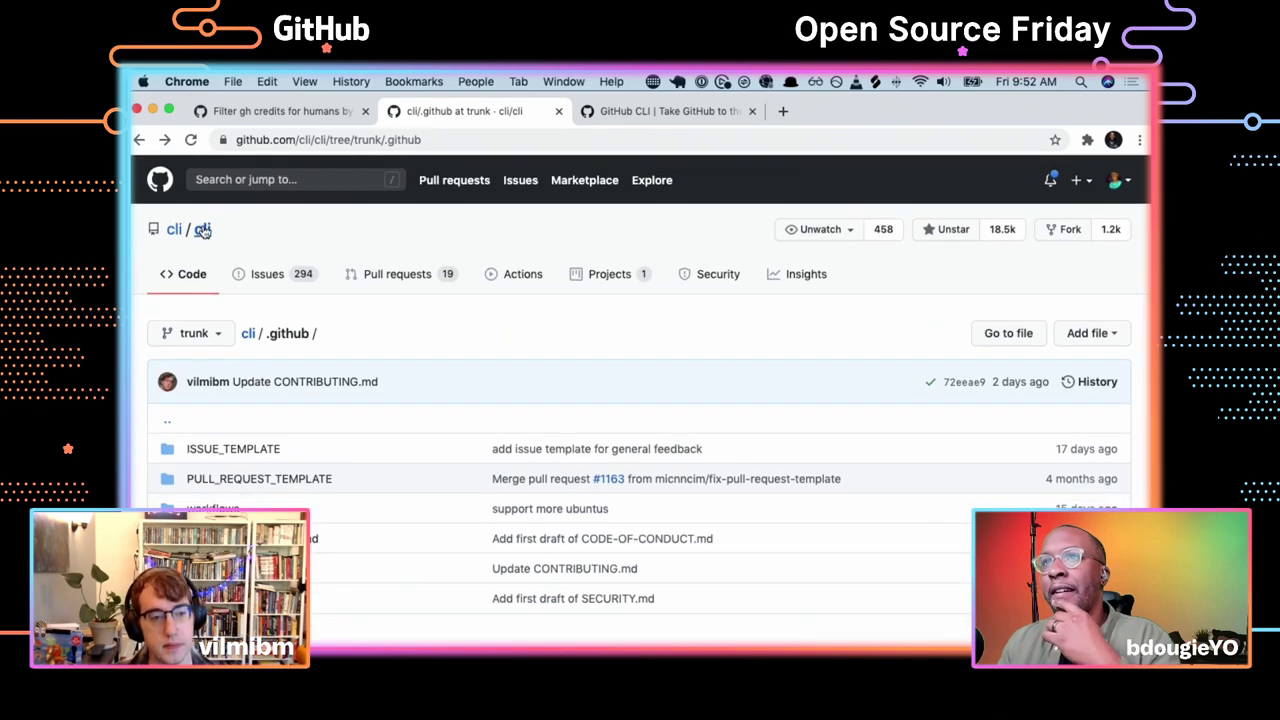
Return to the cli/cli repository home and open its Insights Pulse for Sep 25 – Oct 2, 2020
click(202, 229)
scroll(965, 340, down, 2)
scroll(965, 340, down, 4)
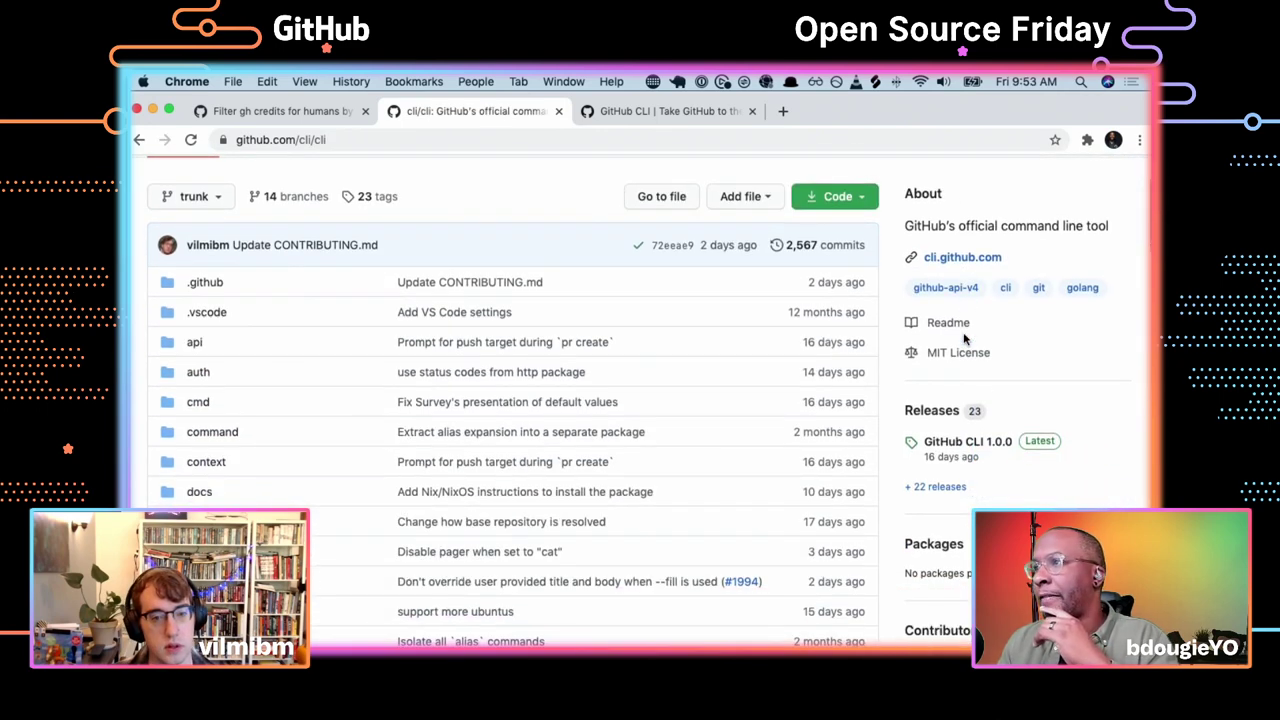
scroll(1015, 357, down, 5)
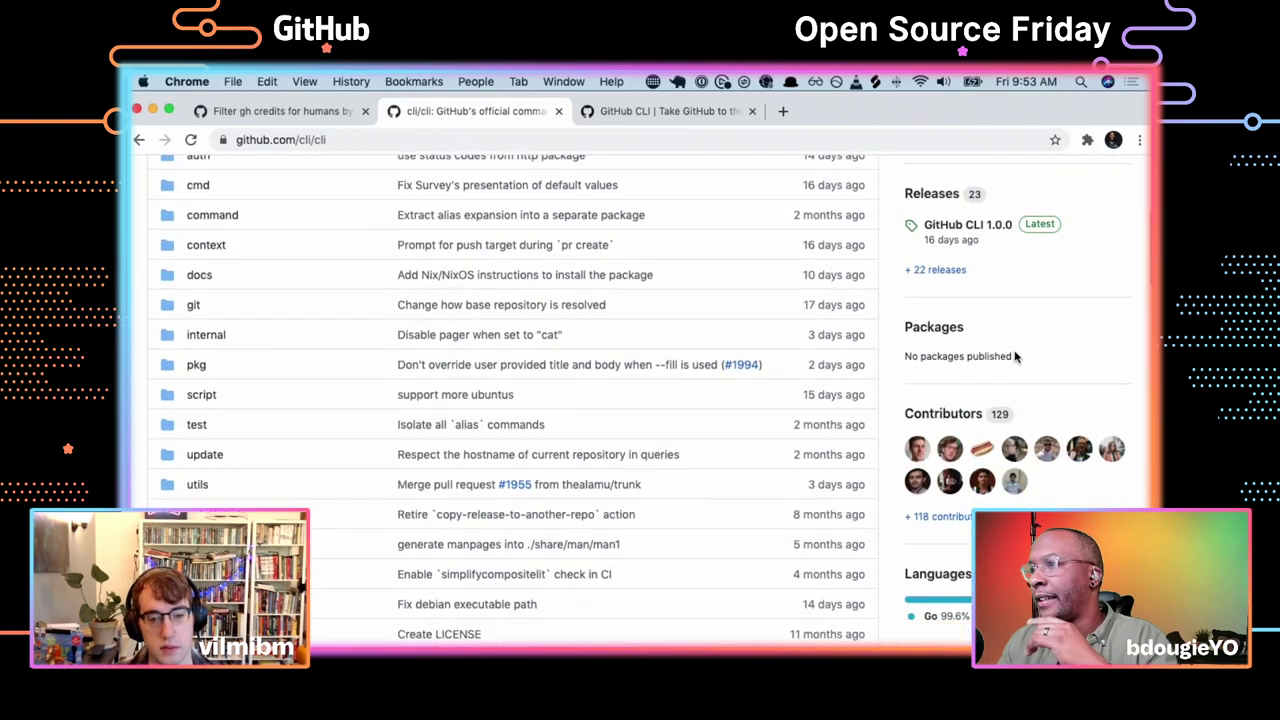
scroll(1014, 411, up, 10)
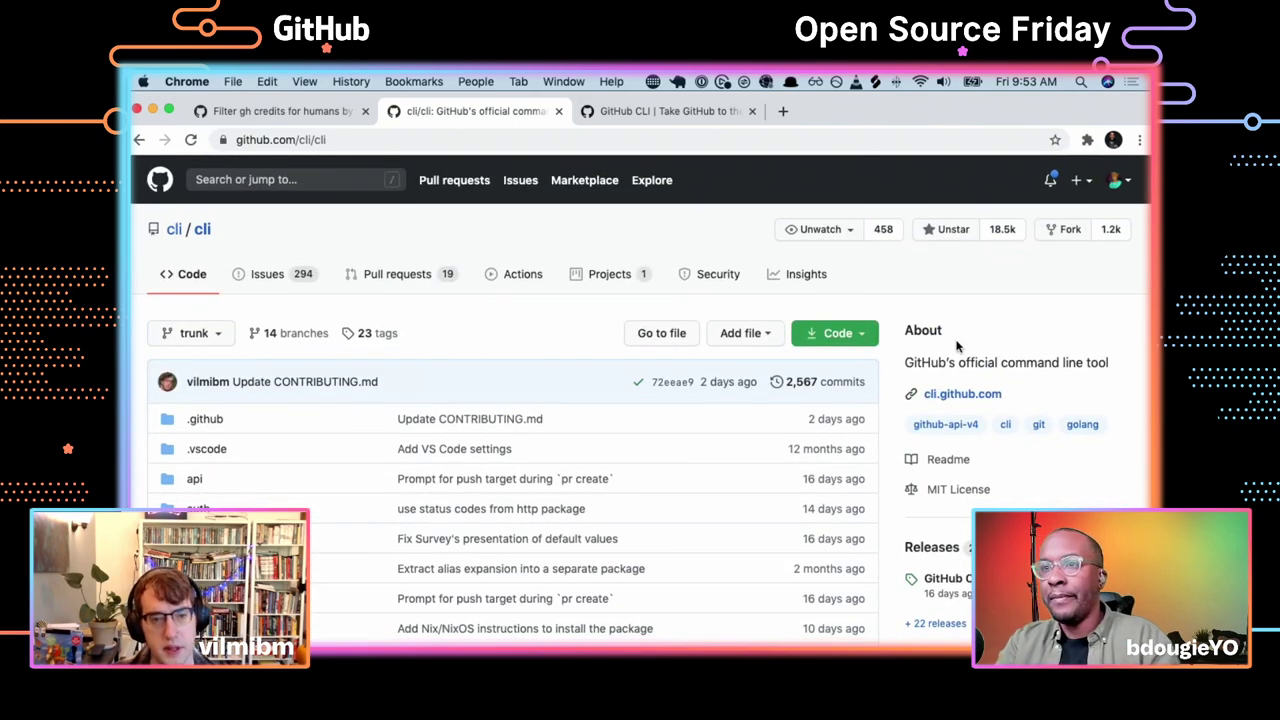
click(806, 276)
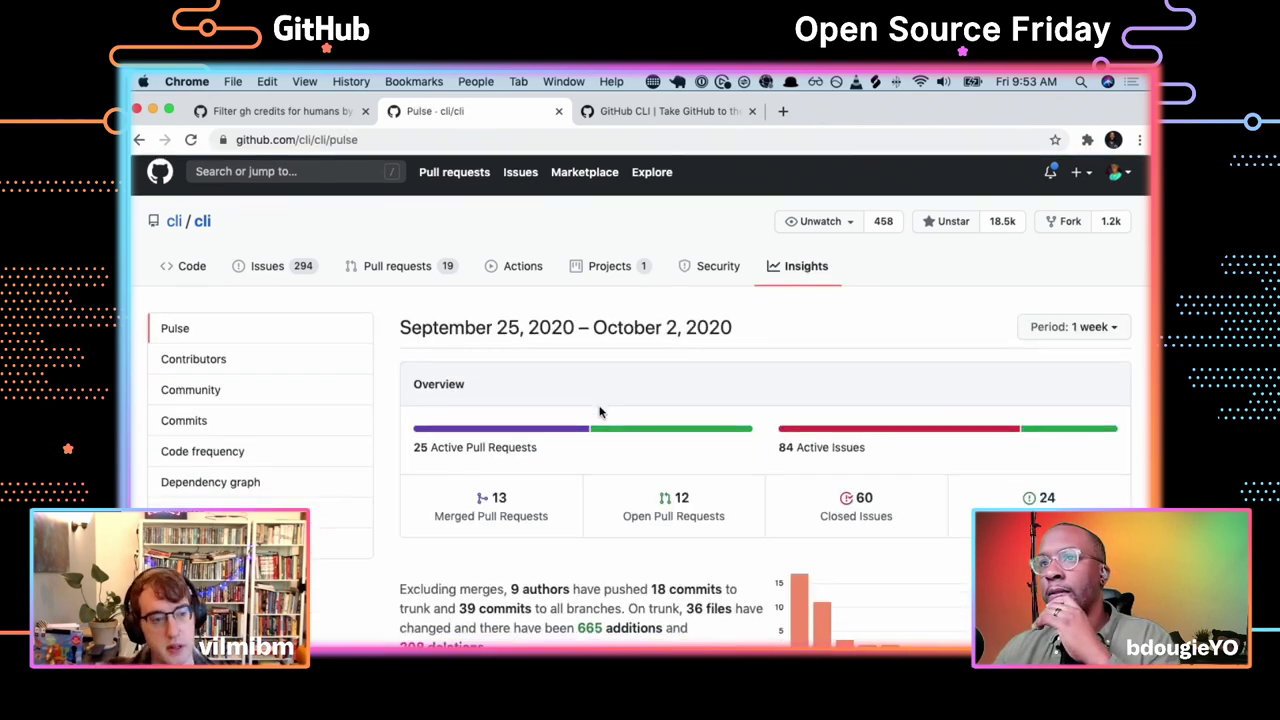
scroll(598, 408, down, 1)
click(253, 355)
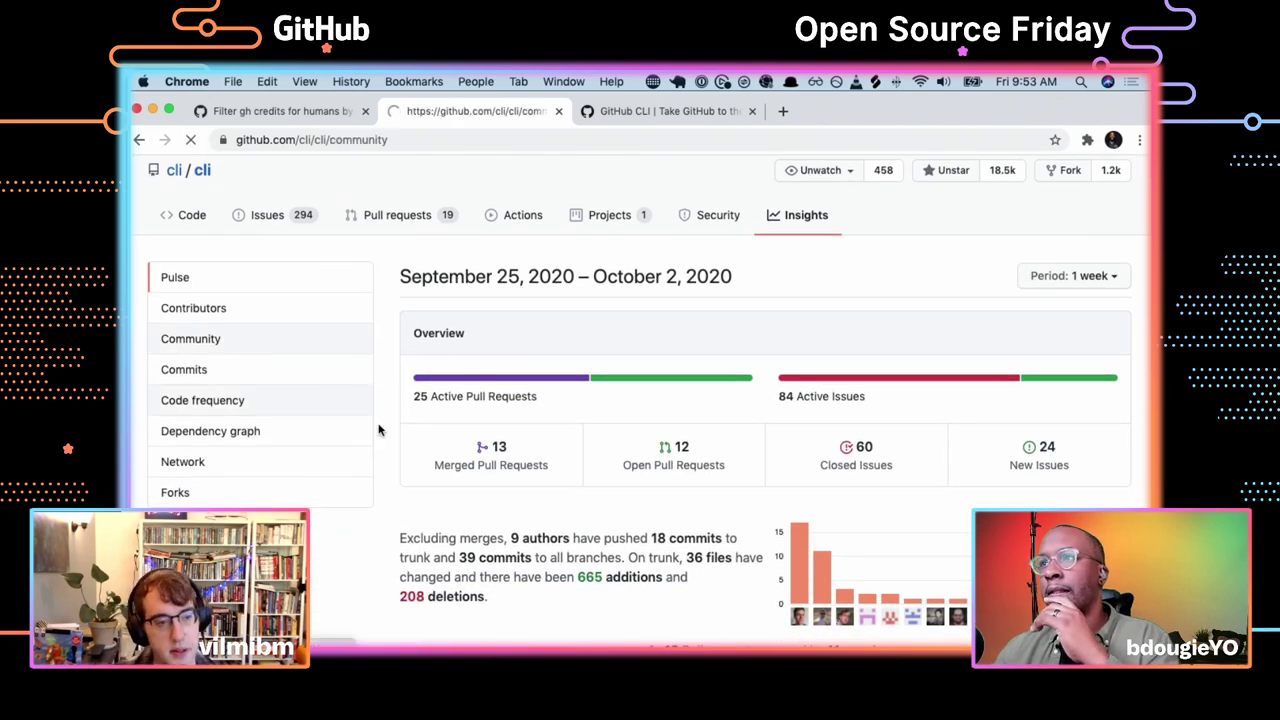
scroll(750, 490, down, 3)
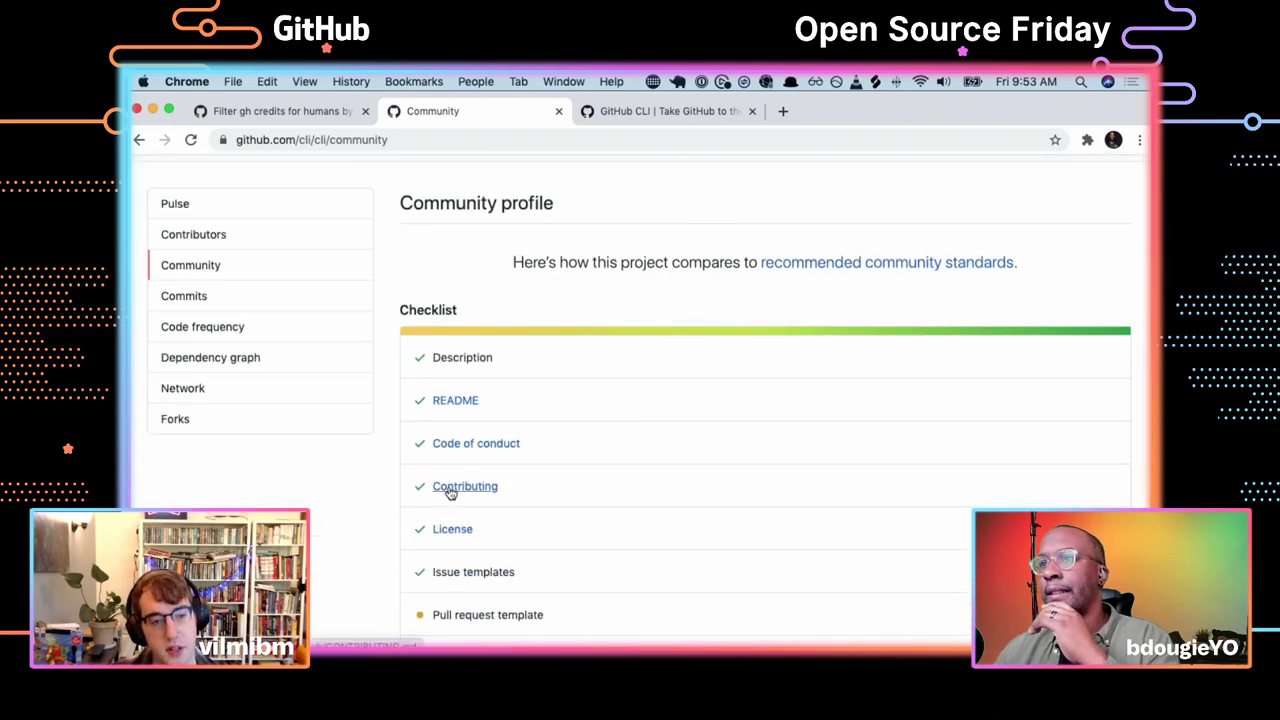
scroll(450, 492, down, 4)
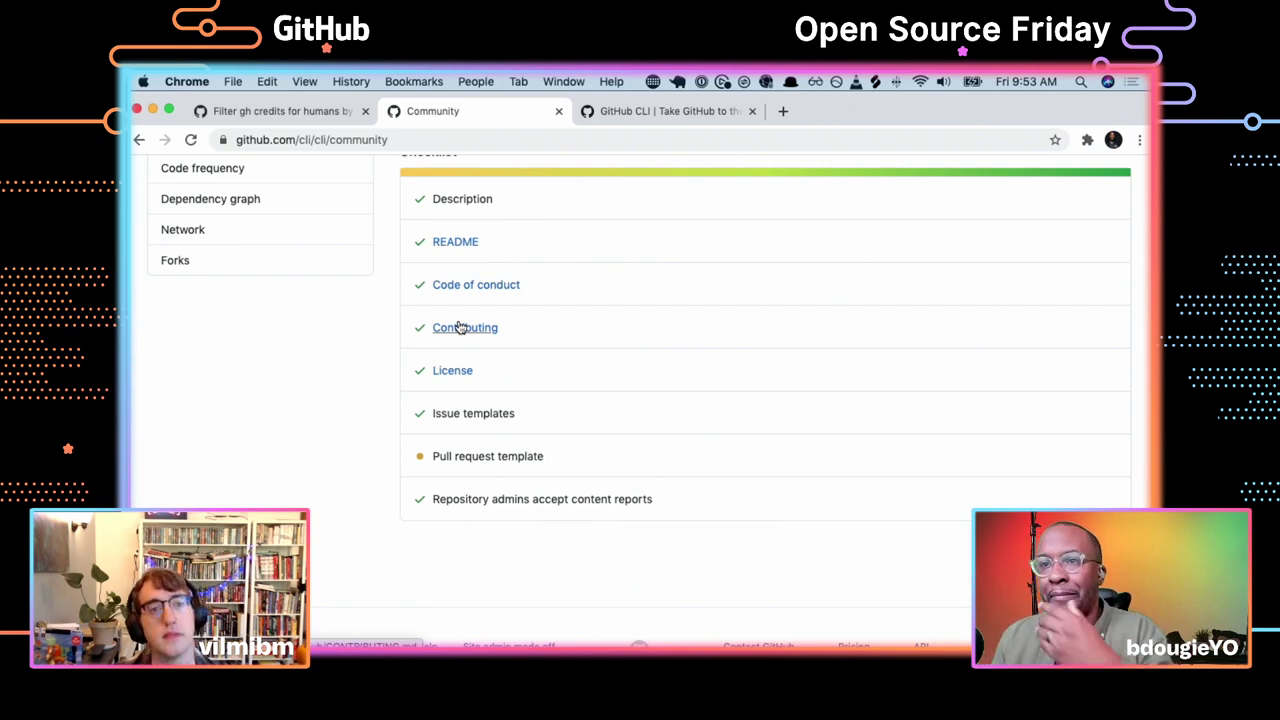
scroll(470, 468, up, 5)
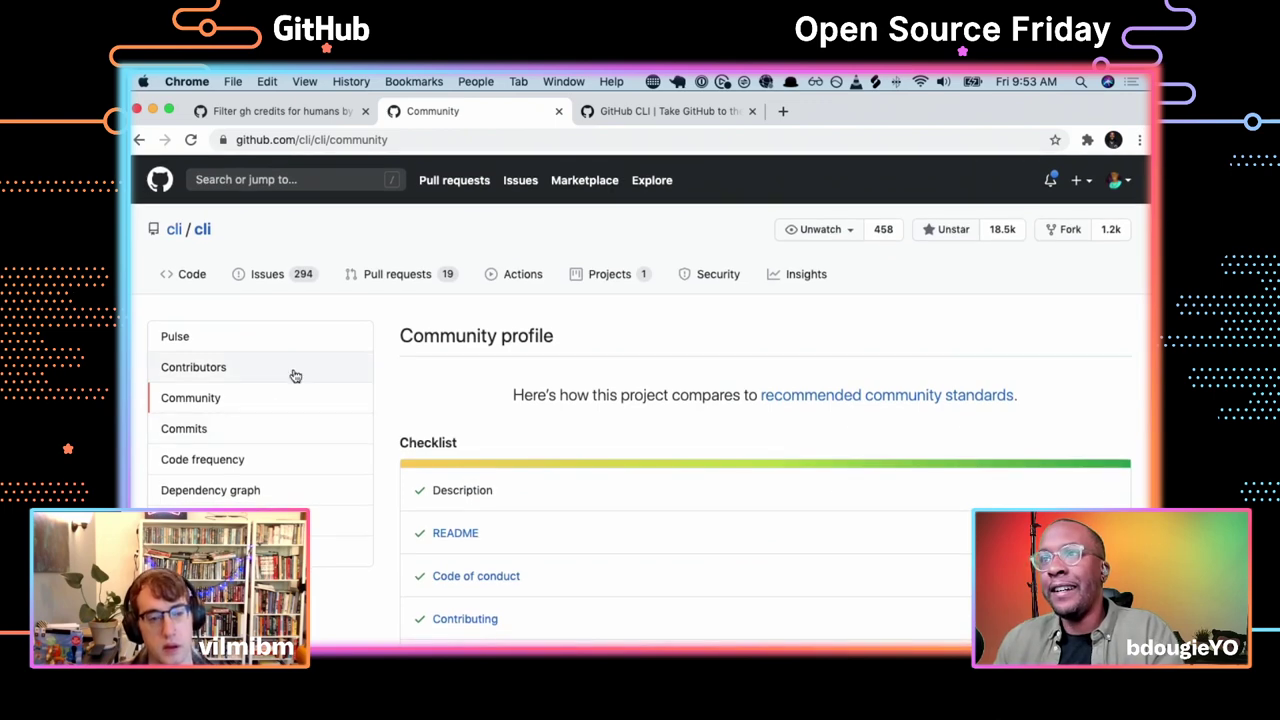
scroll(293, 375, down, 5)
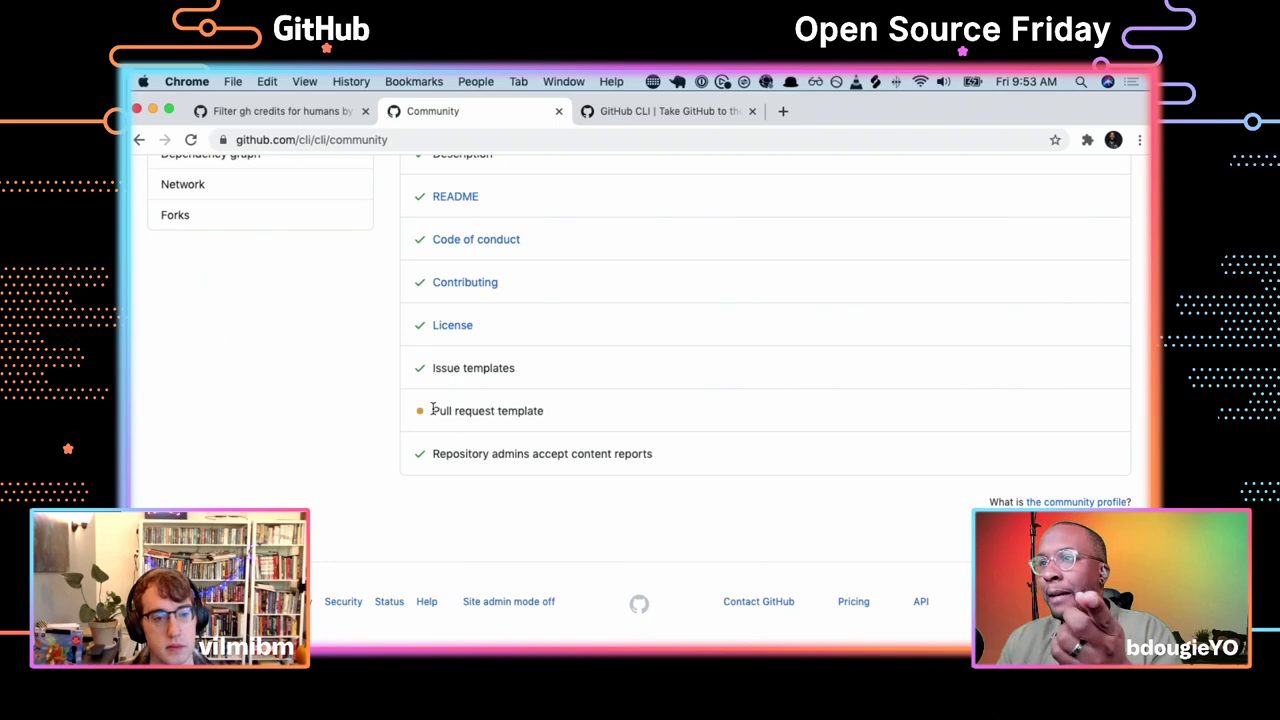
drag(431, 410, 583, 412)
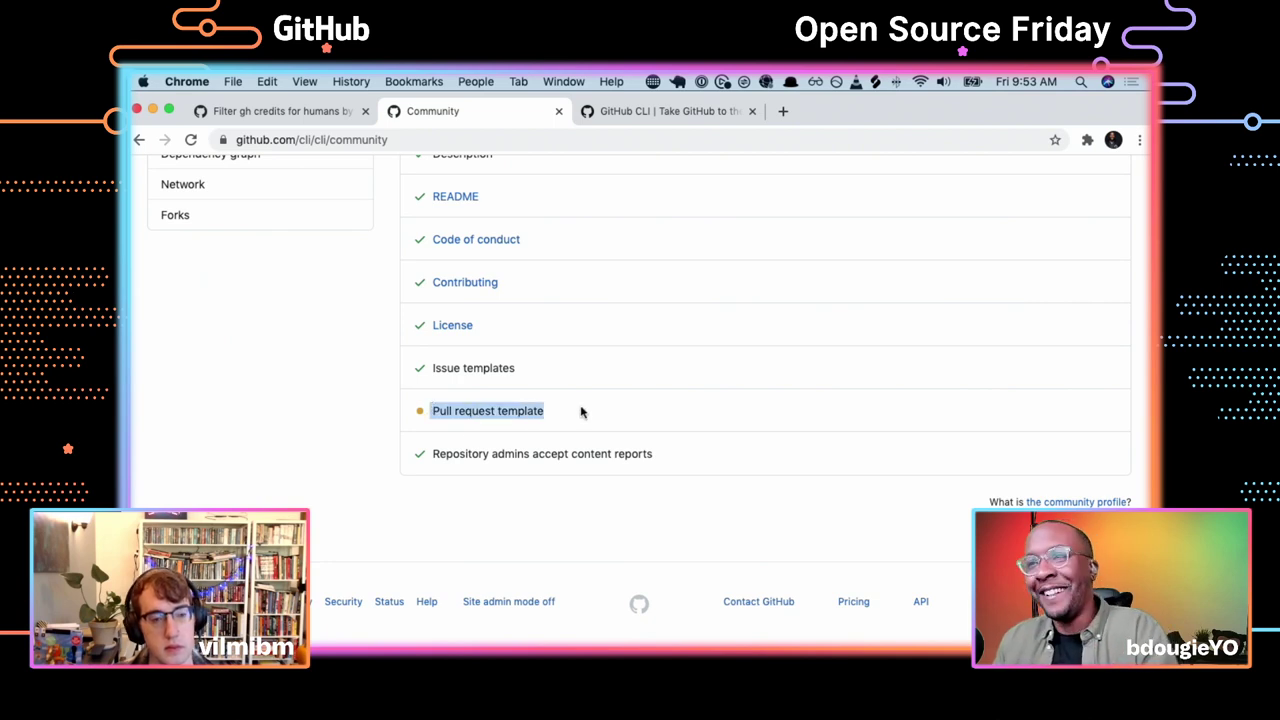
scroll(581, 412, up, 3)
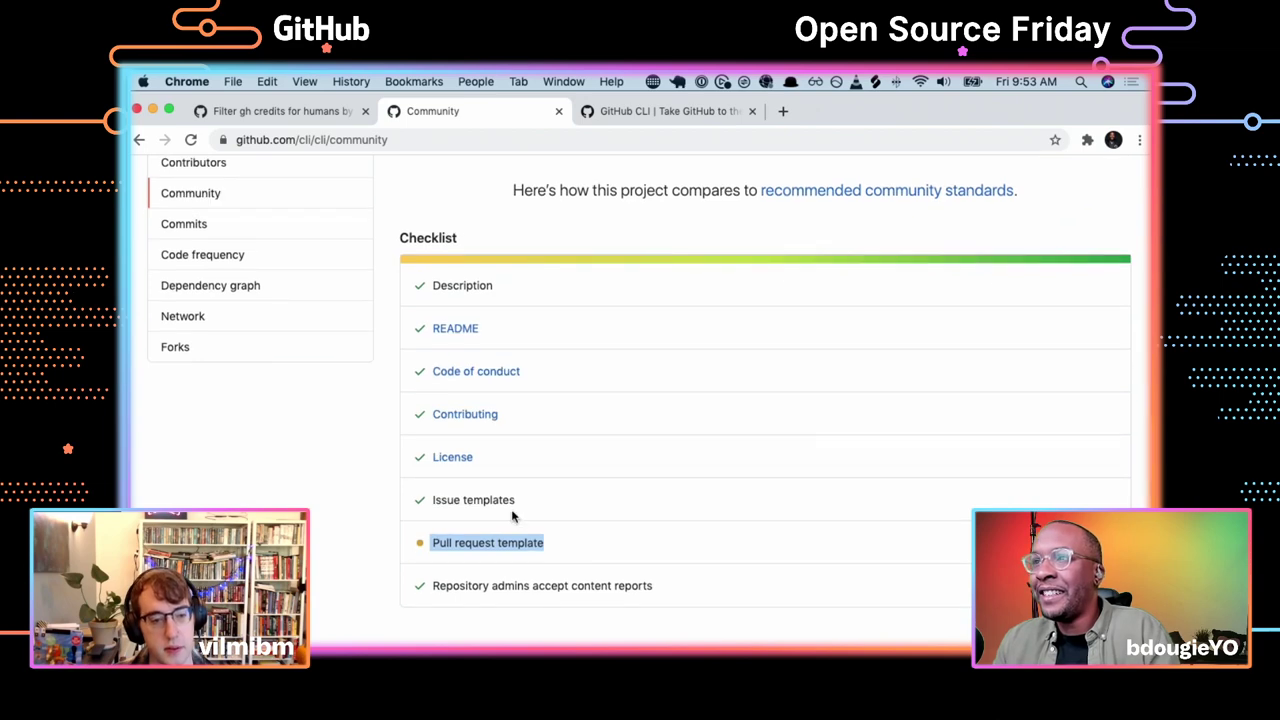
scroll(517, 545, up, 5)
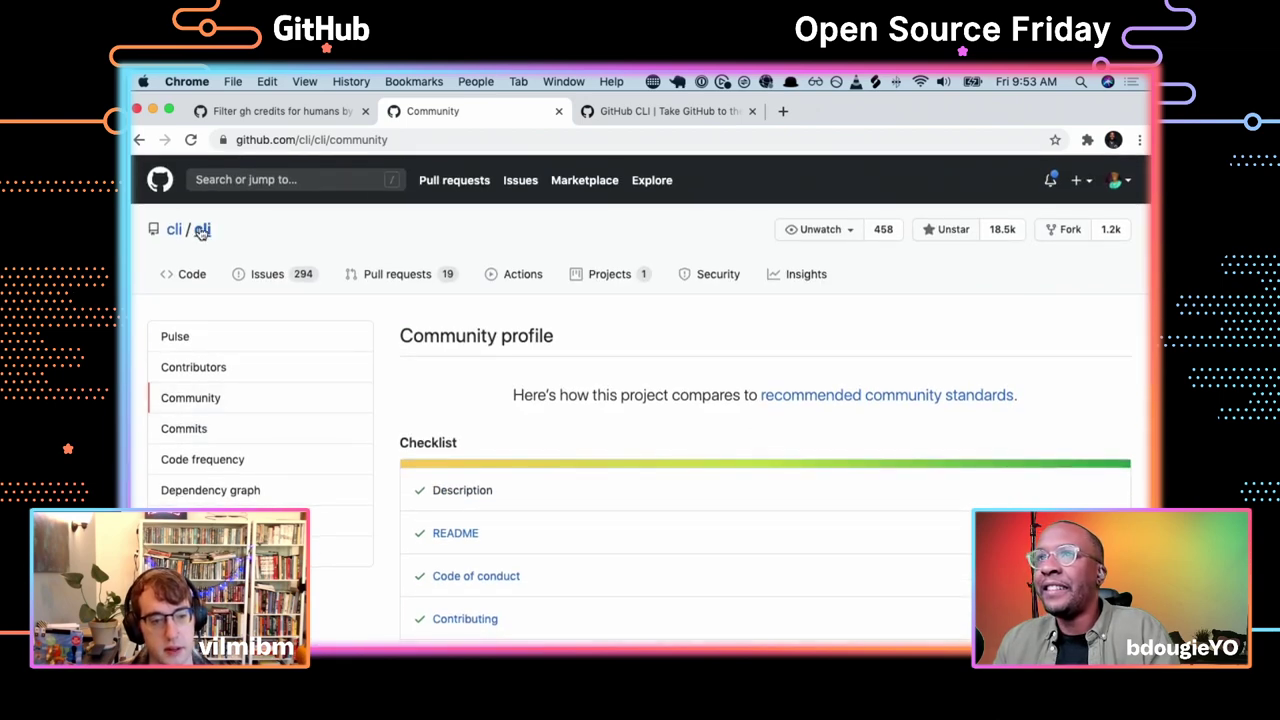
Go to the cli/cli code page and open its .github folder
click(201, 231)
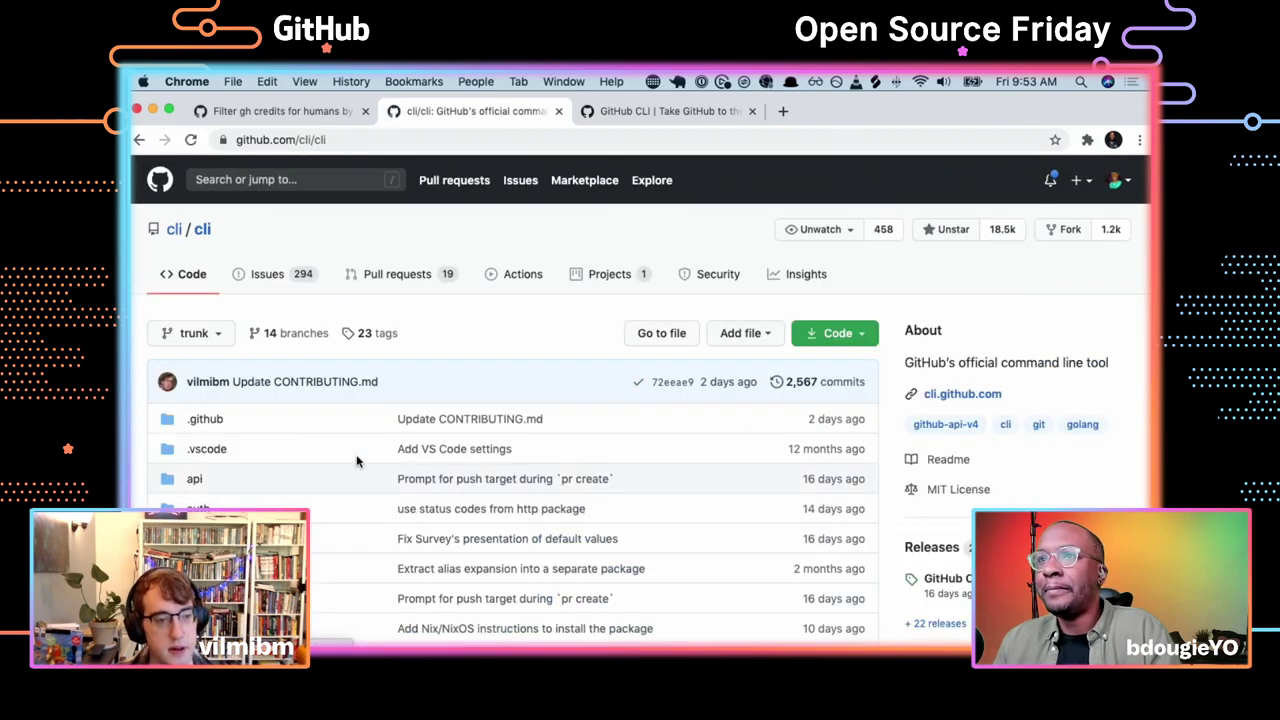
click(206, 419)
scroll(208, 428, down, 2)
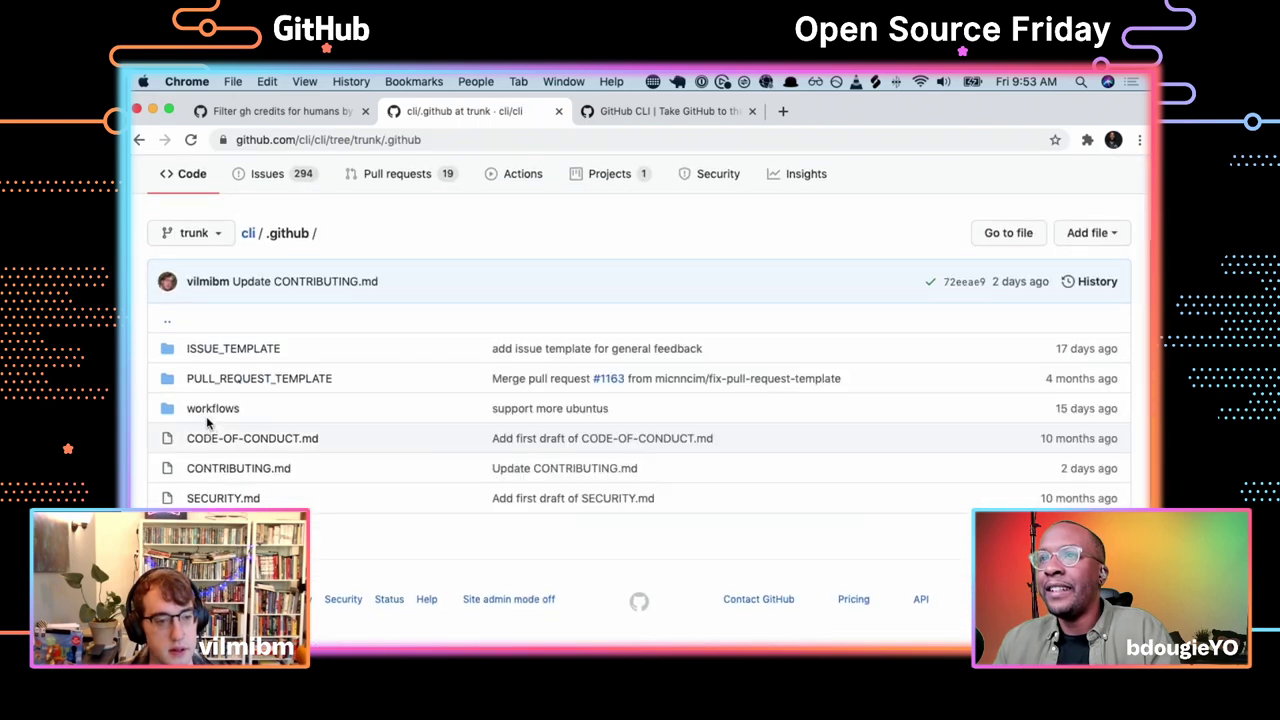
Inspect PULL_REQUEST_TEMPLATE, which holds only bug_fix.md, then return to .github
click(232, 380)
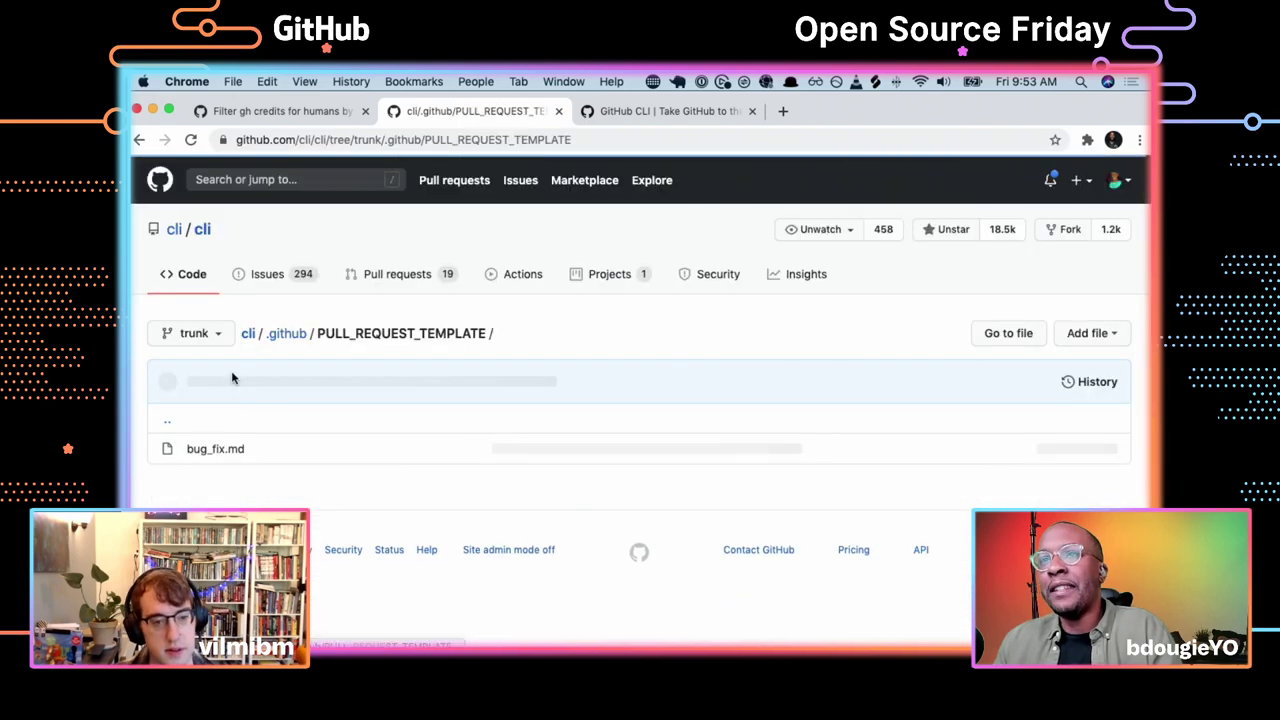
scroll(240, 380, left, 5)
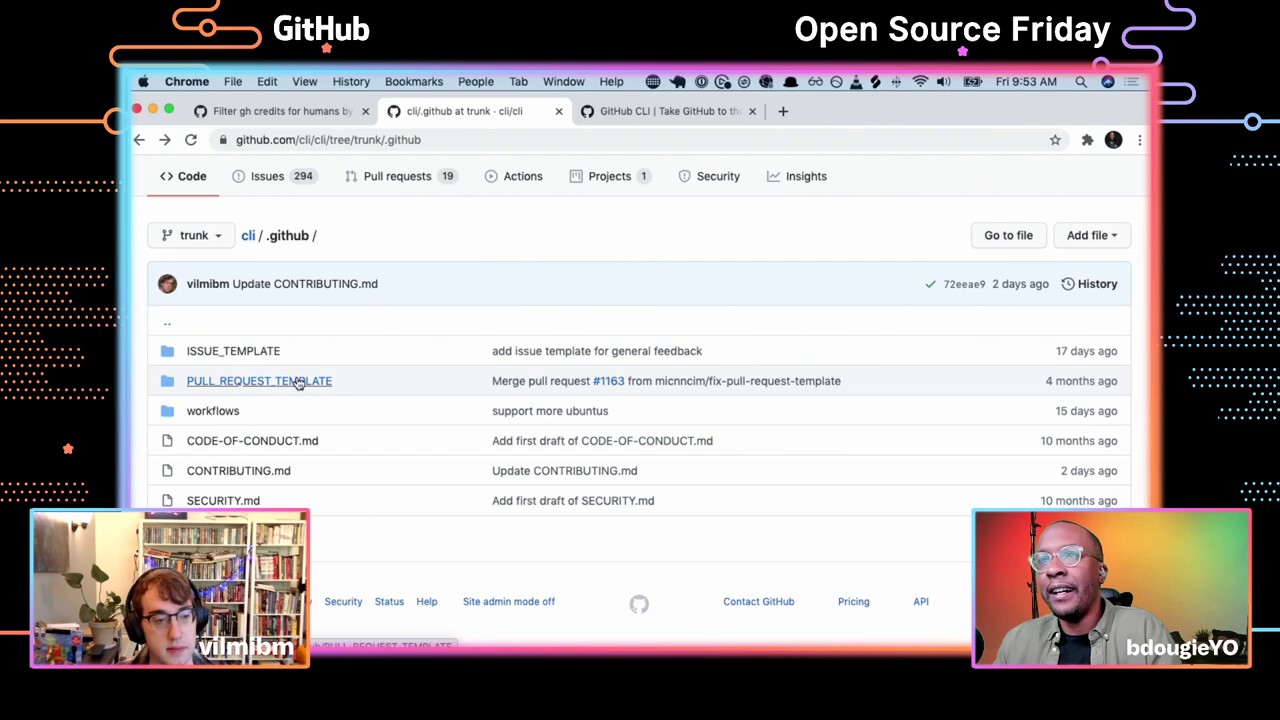
click(266, 382)
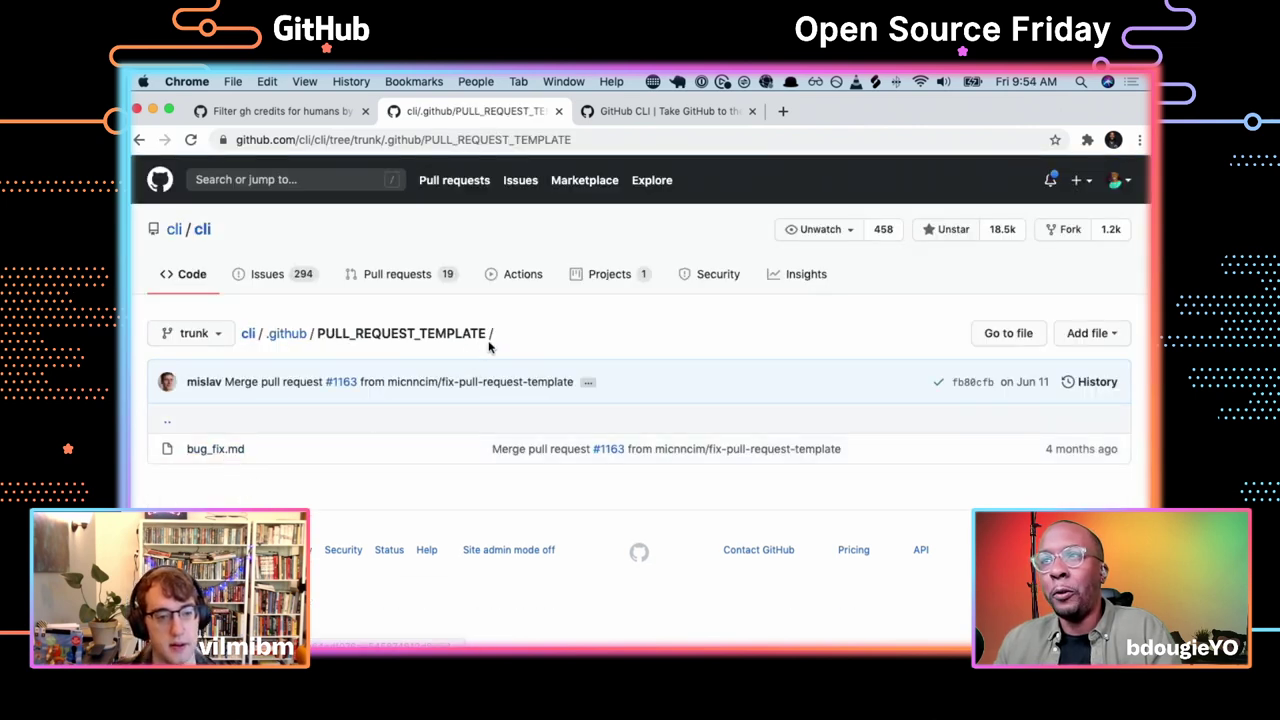
drag(489, 346, 333, 340)
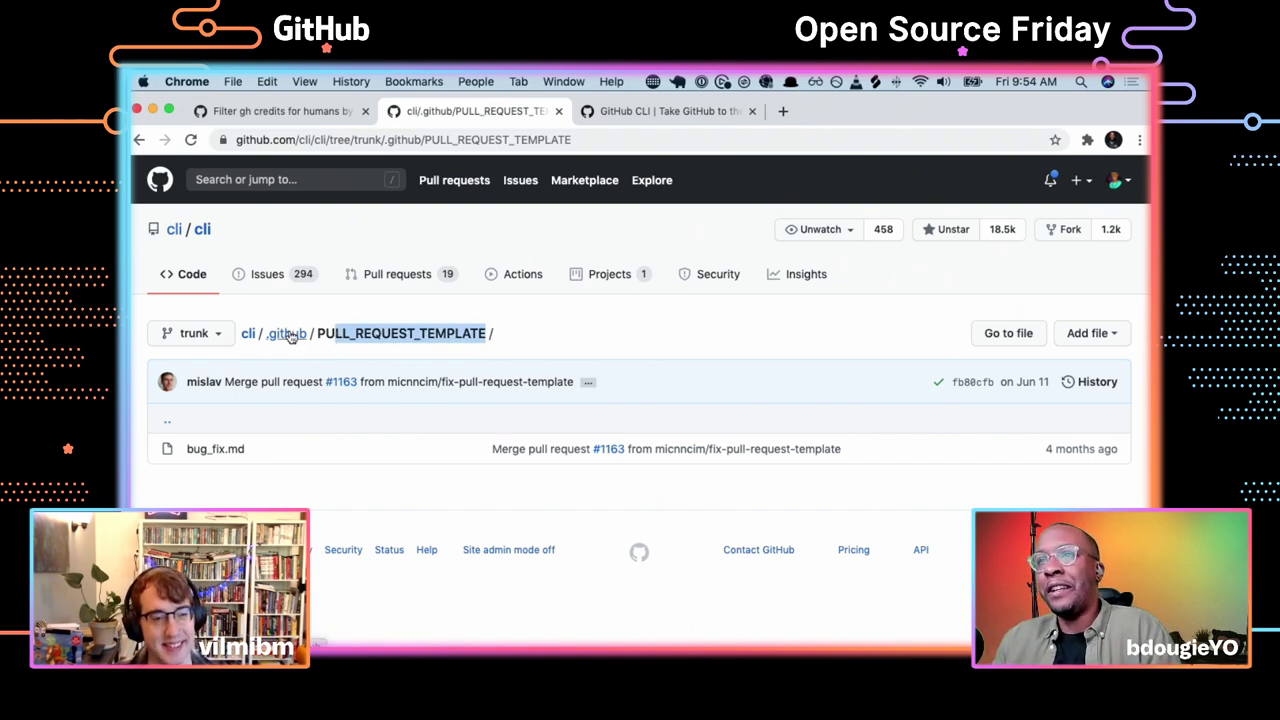
click(289, 333)
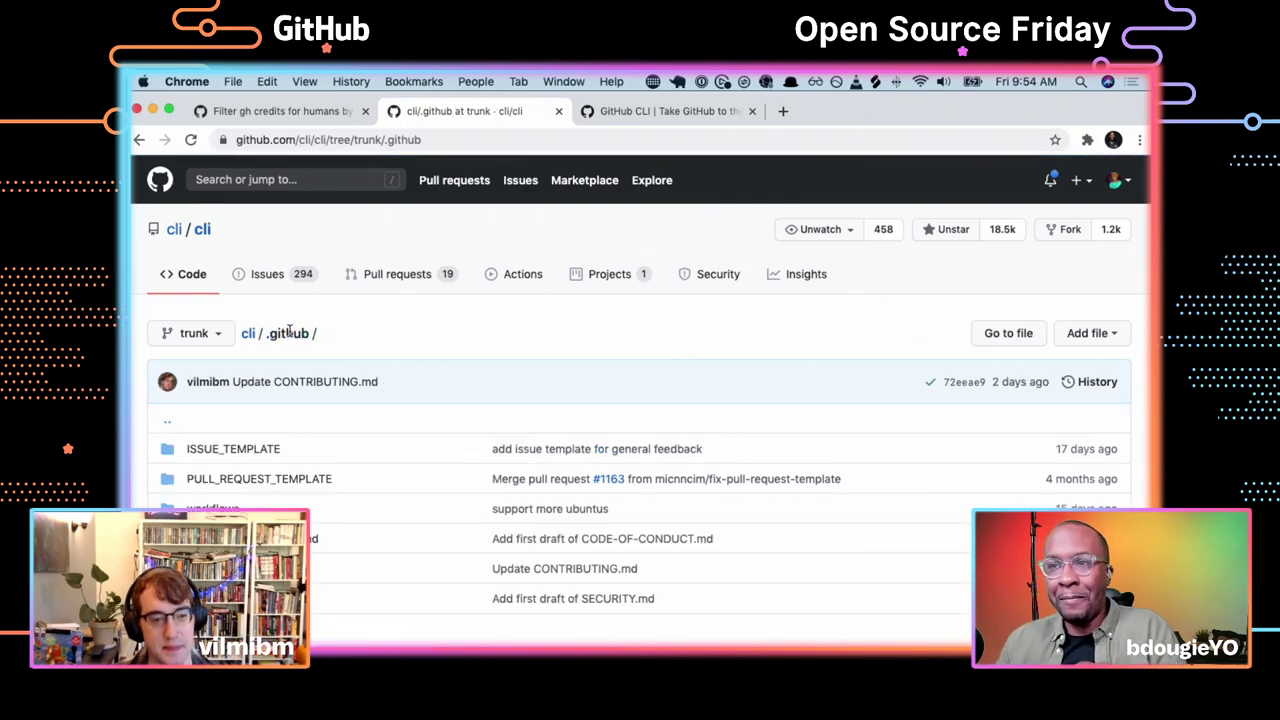
scroll(271, 437, down, 2)
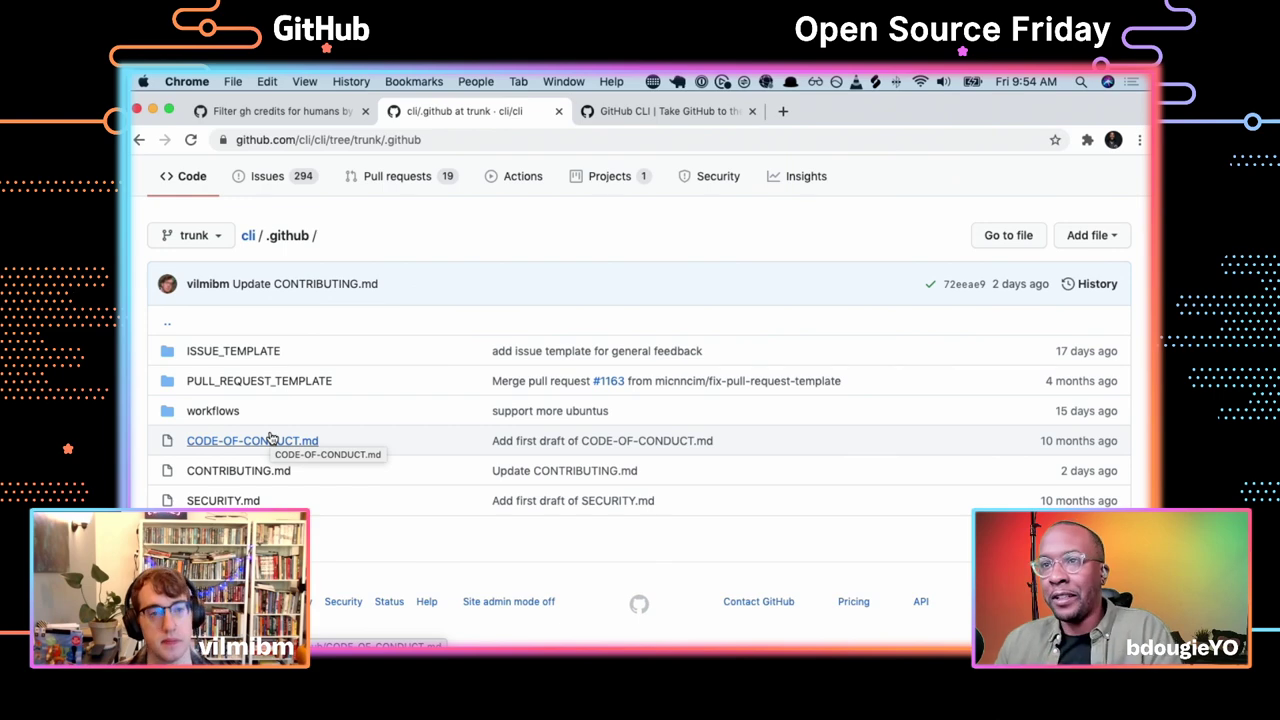
Open CONTRIBUTING.md and highlight the 'Please do' issue and pull request items
click(257, 473)
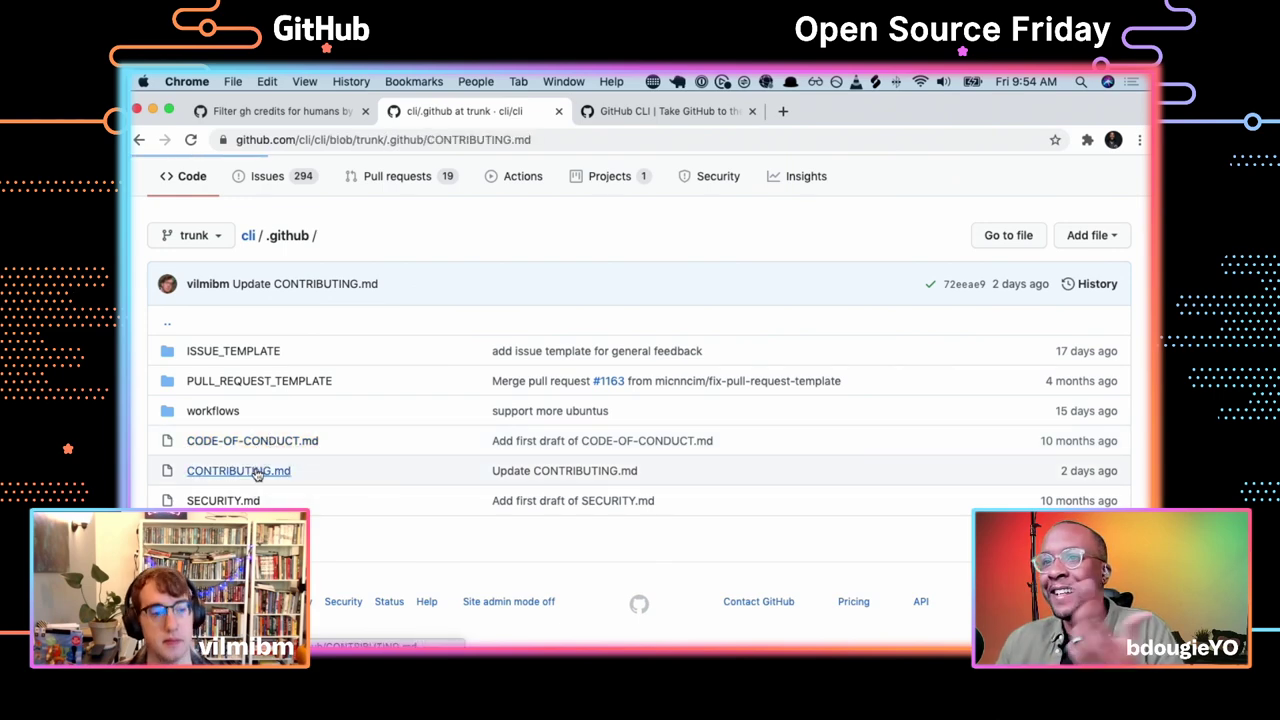
scroll(430, 495, down, 5)
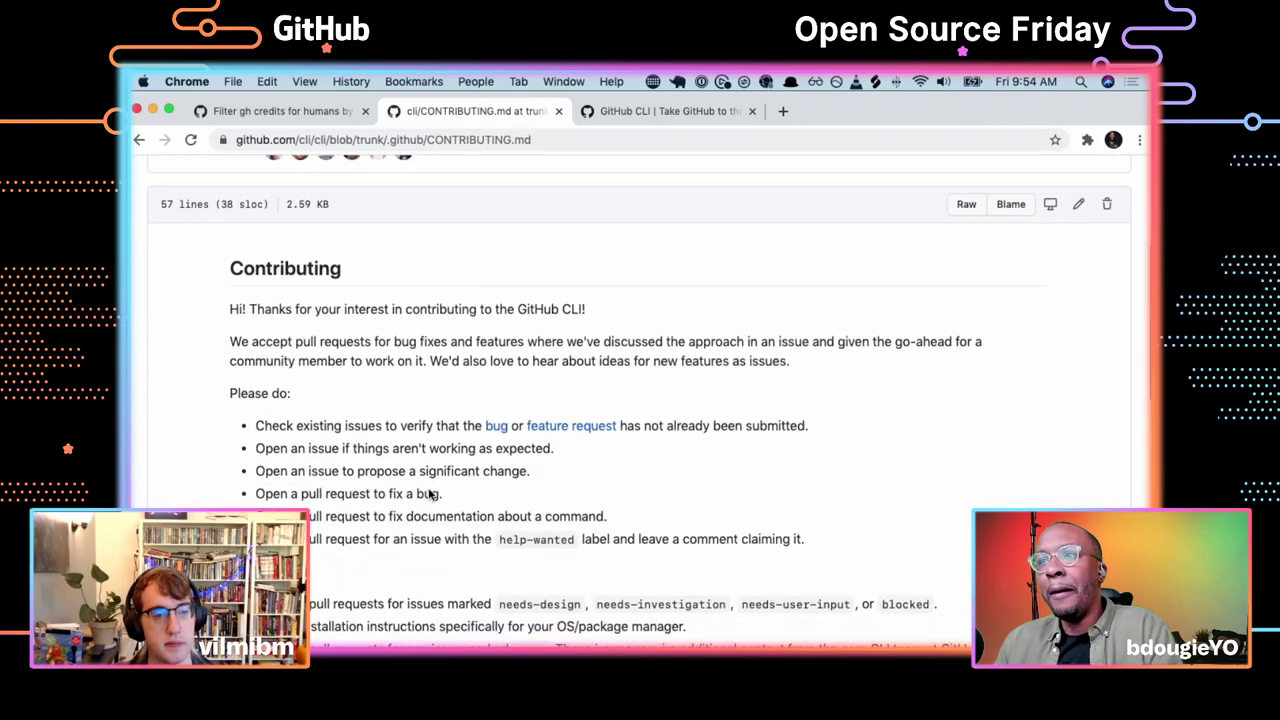
scroll(430, 493, down, 1)
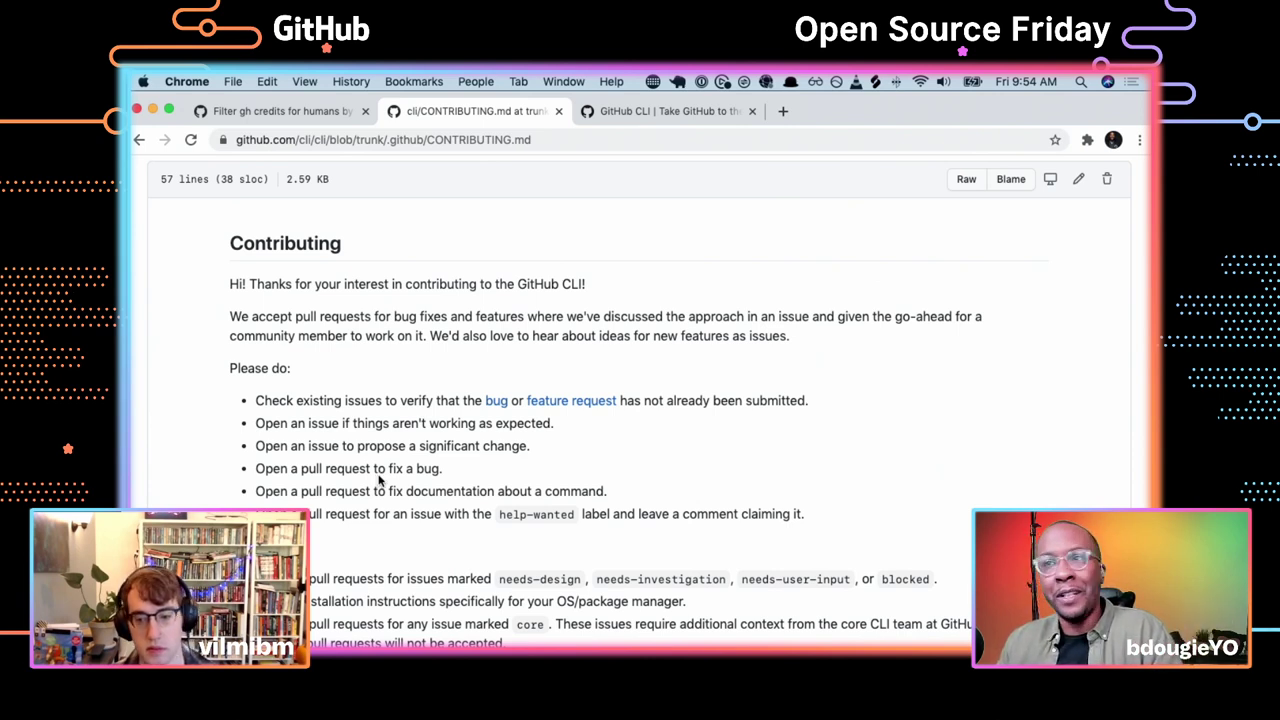
scroll(385, 478, down, 3)
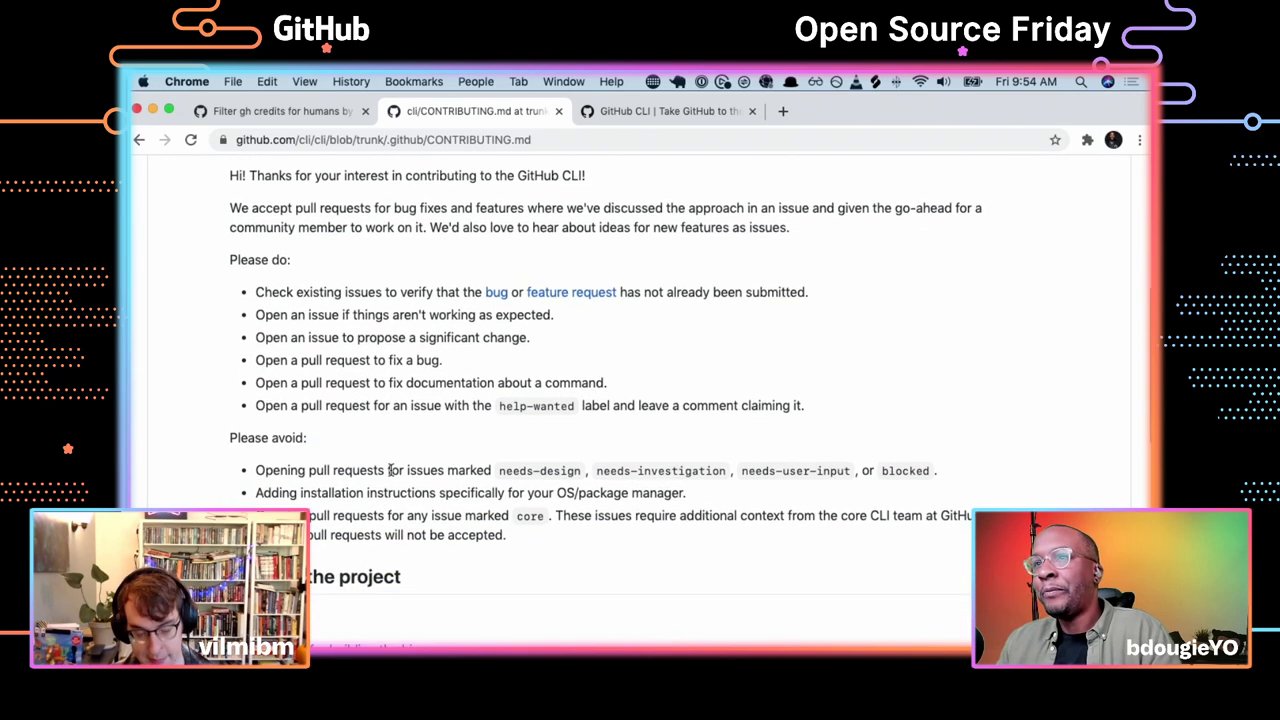
scroll(390, 470, down, 1)
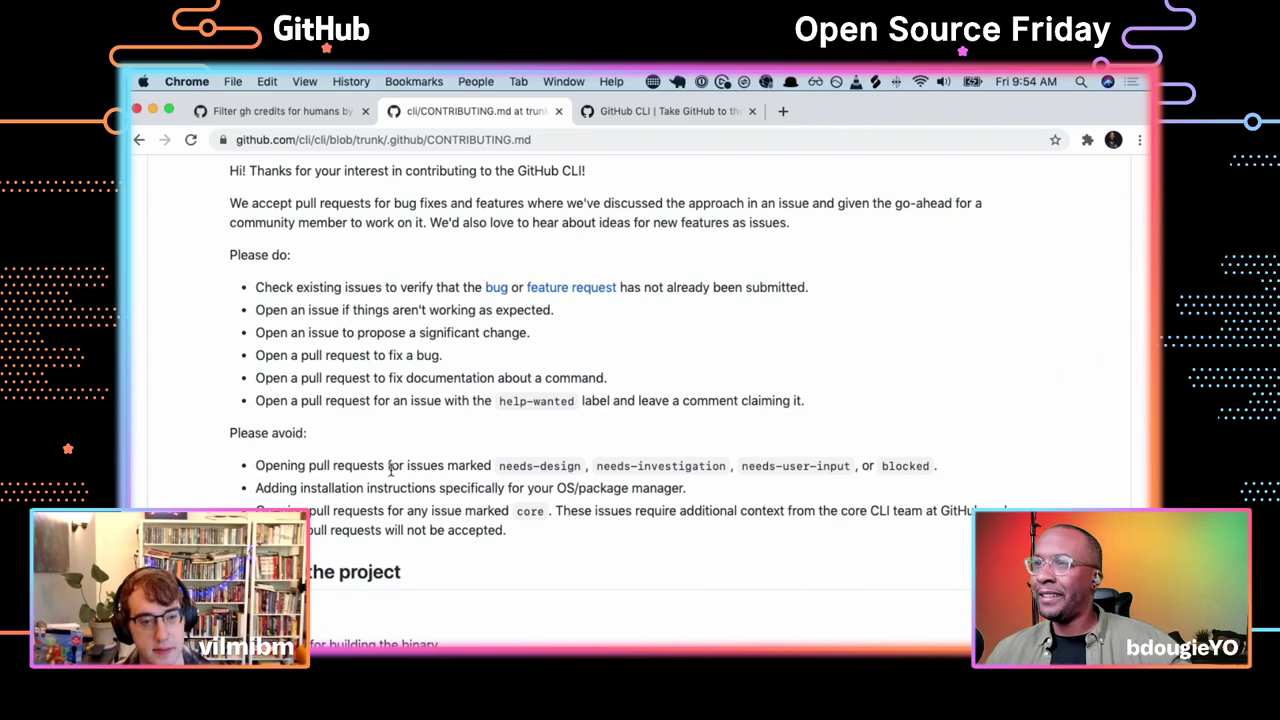
scroll(391, 470, down, 3)
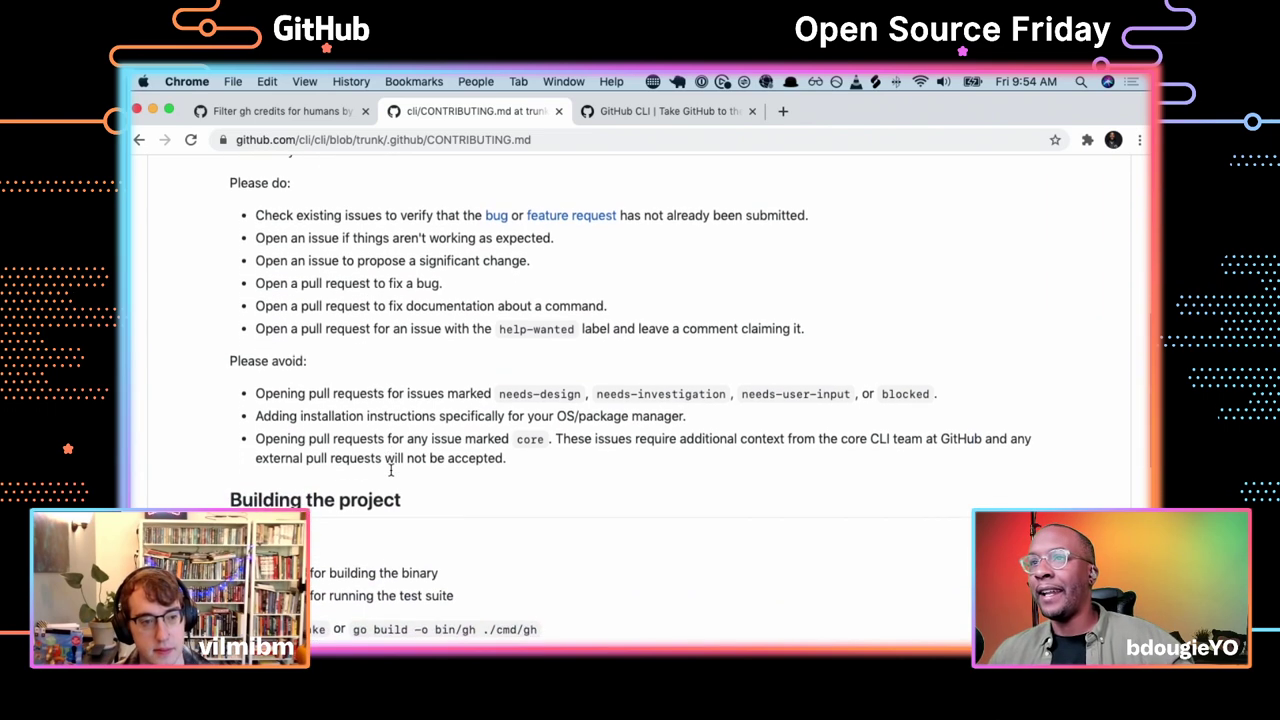
drag(256, 228, 328, 312)
Highlight the 'Building the project' commands, including go build -o and ./bin/gh
scroll(328, 312, down, 10)
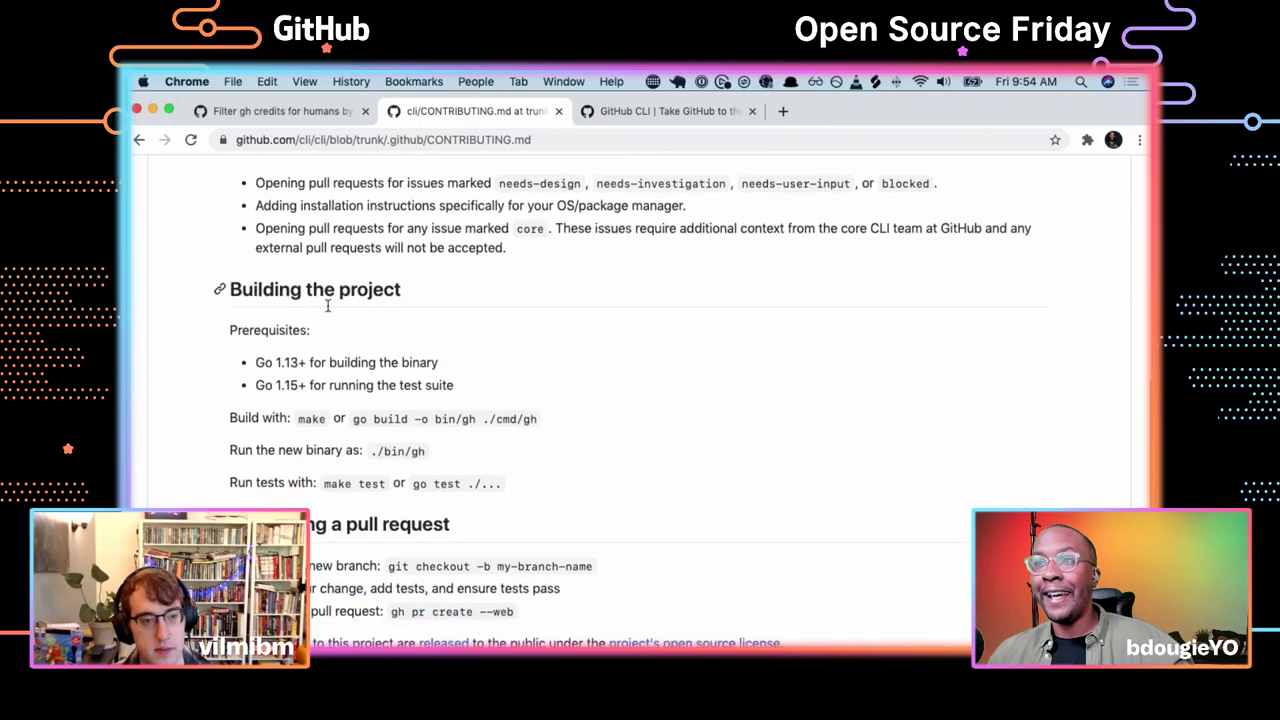
drag(296, 349, 558, 365)
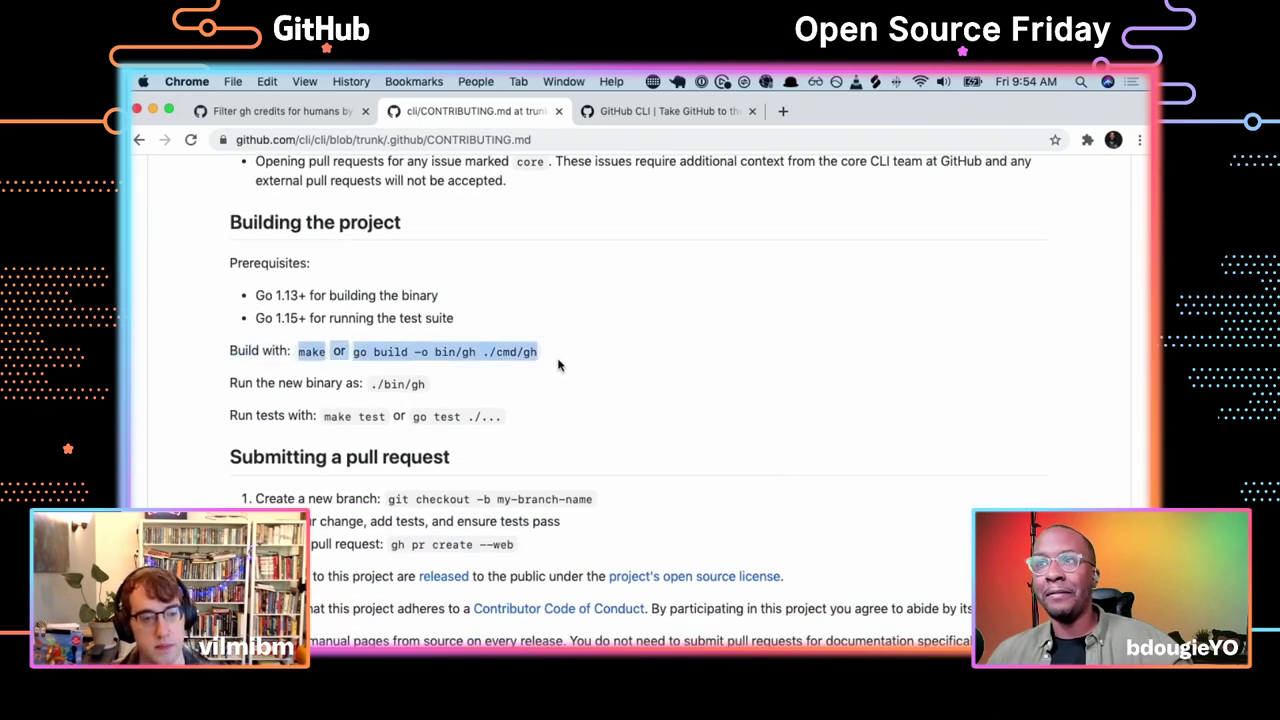
double_click(388, 354)
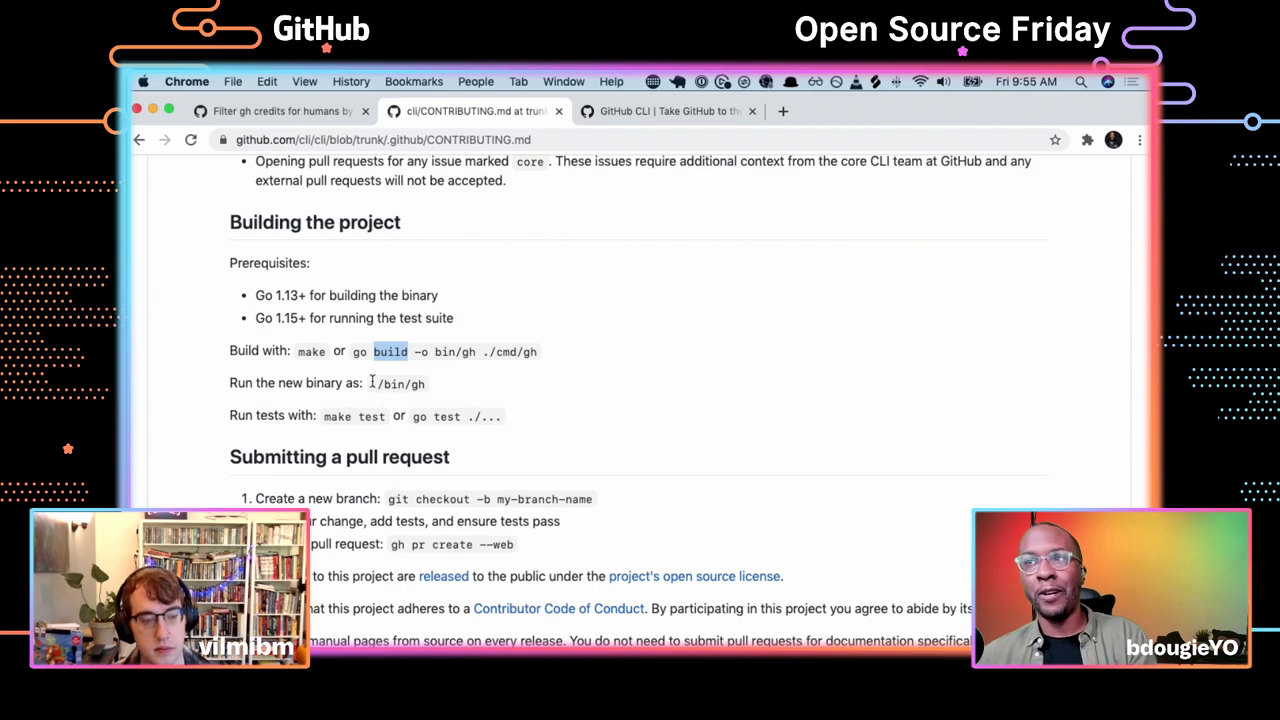
drag(370, 384, 427, 393)
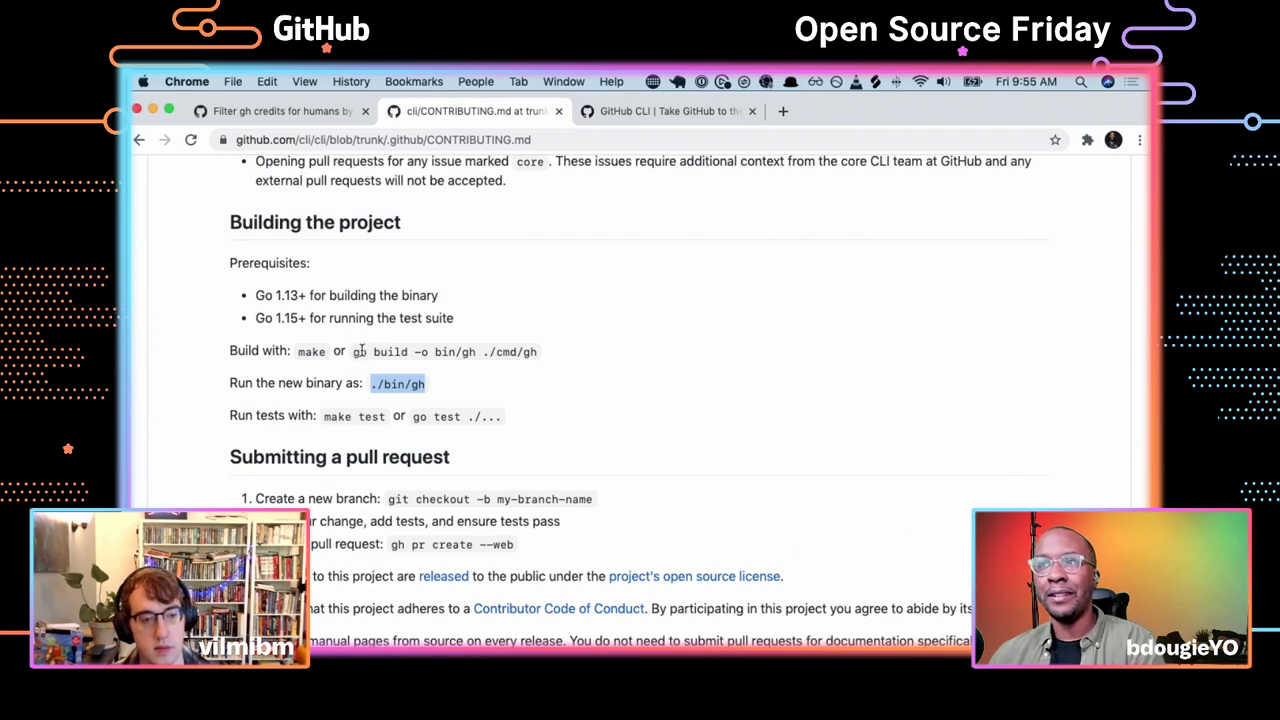
drag(356, 352, 435, 351)
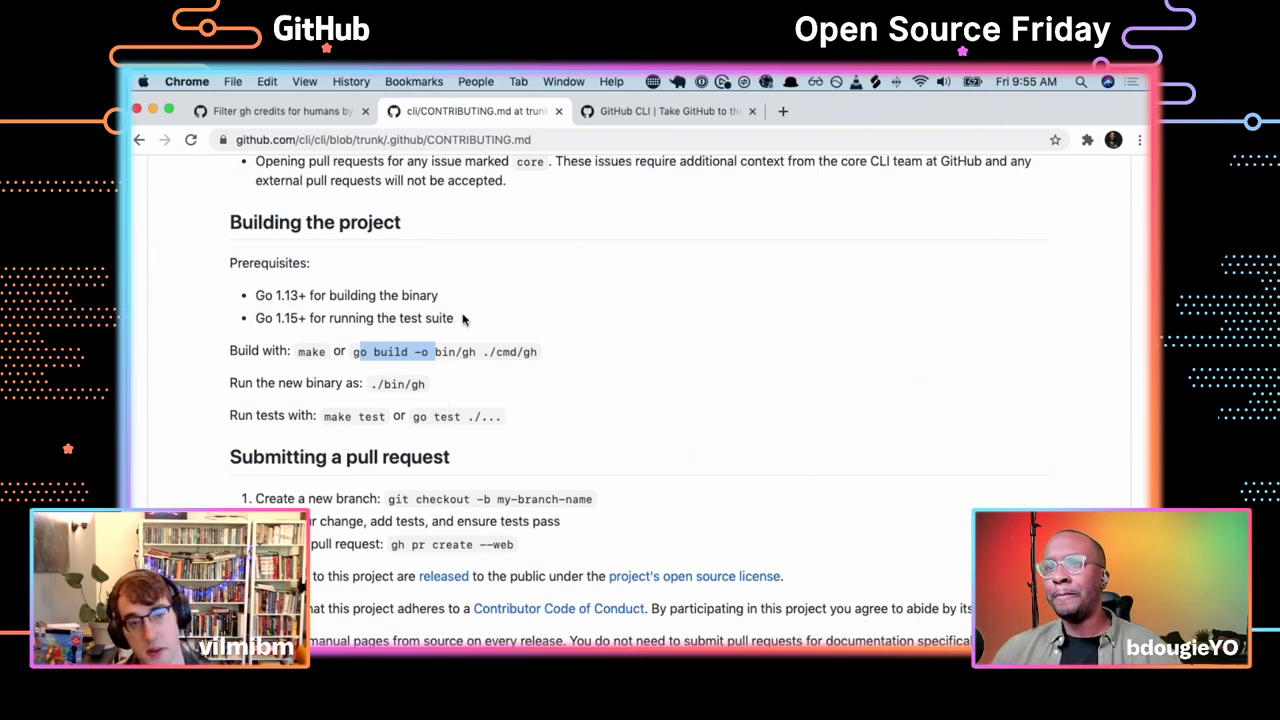
click(496, 322)
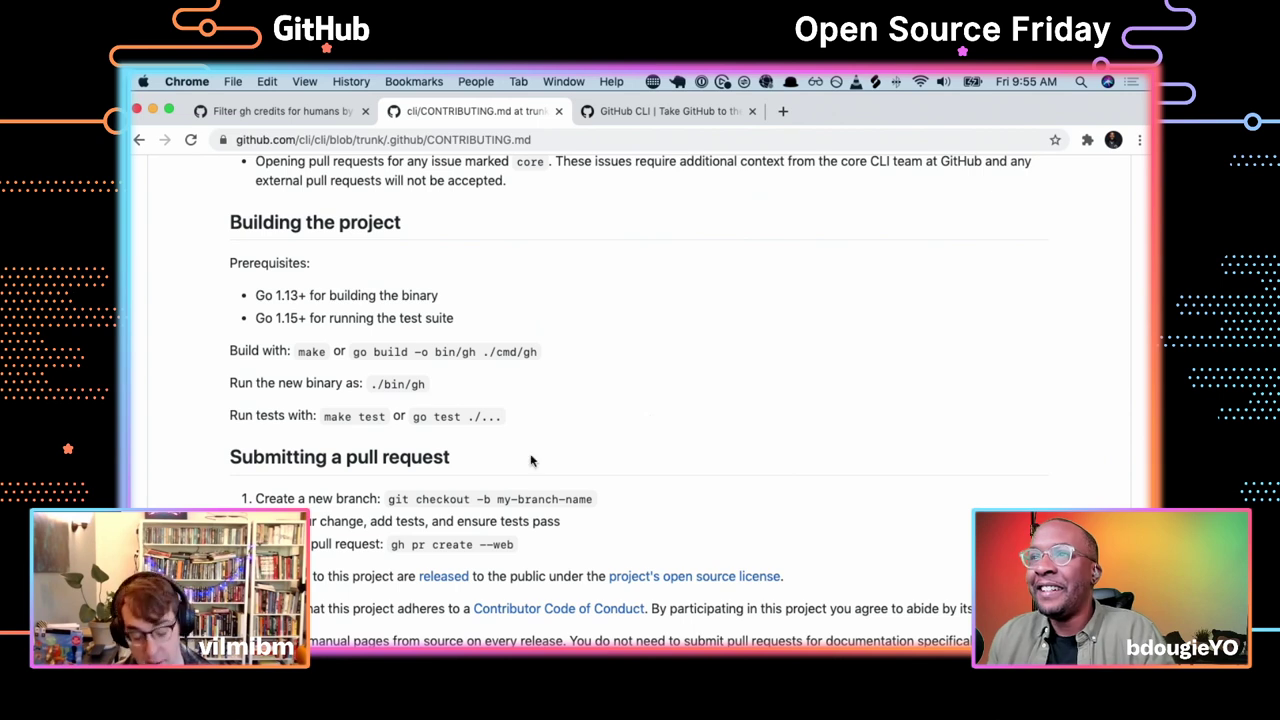
scroll(430, 497, down, 1)
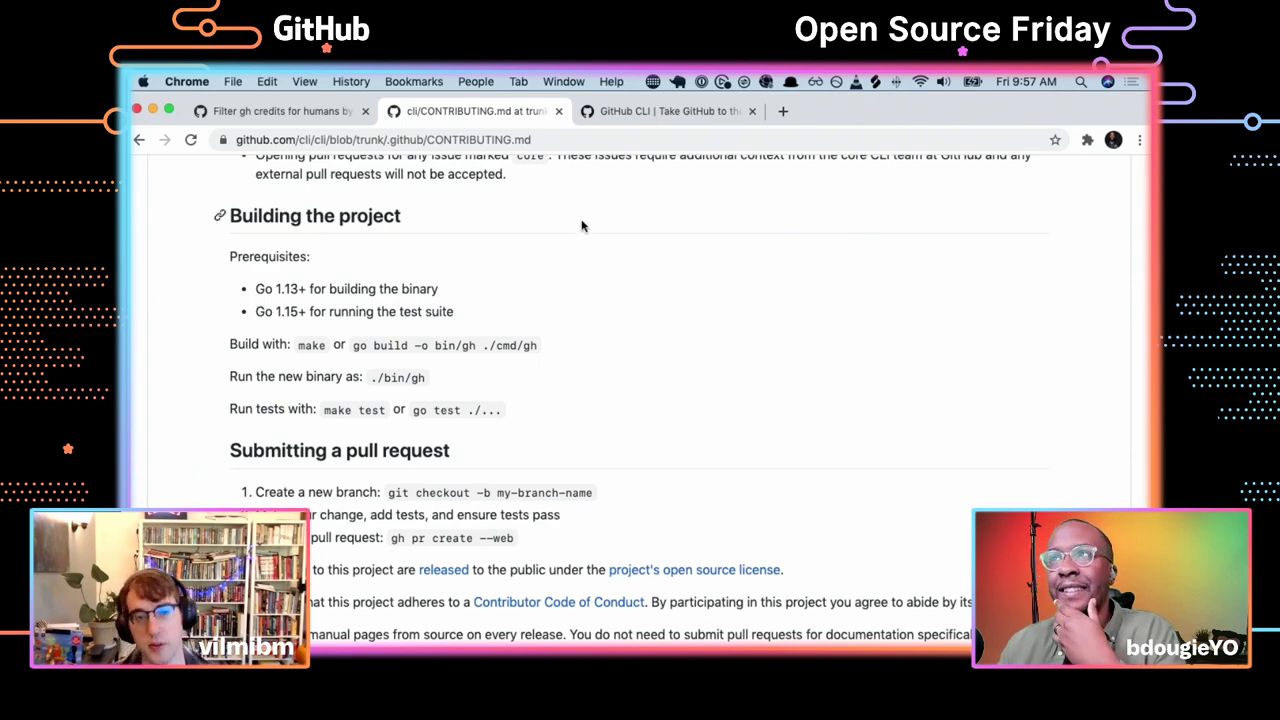
click(640, 112)
scroll(680, 373, down, 5)
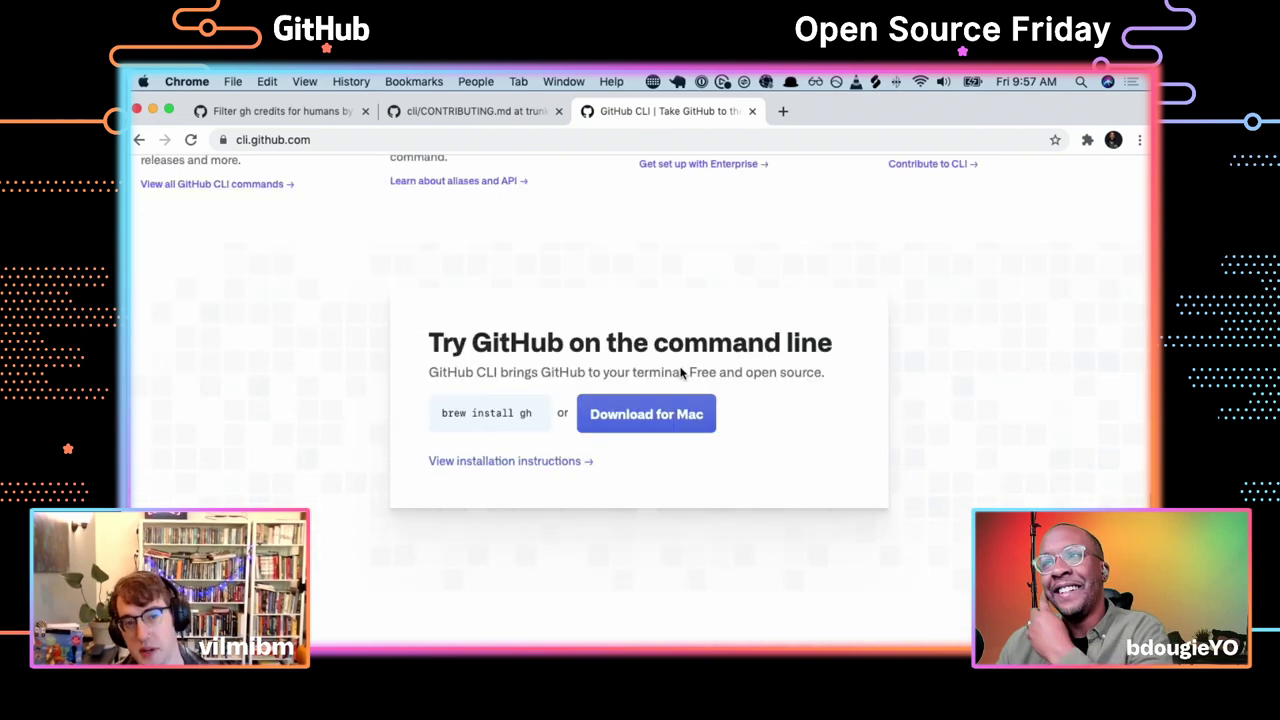
scroll(680, 368, up, 20)
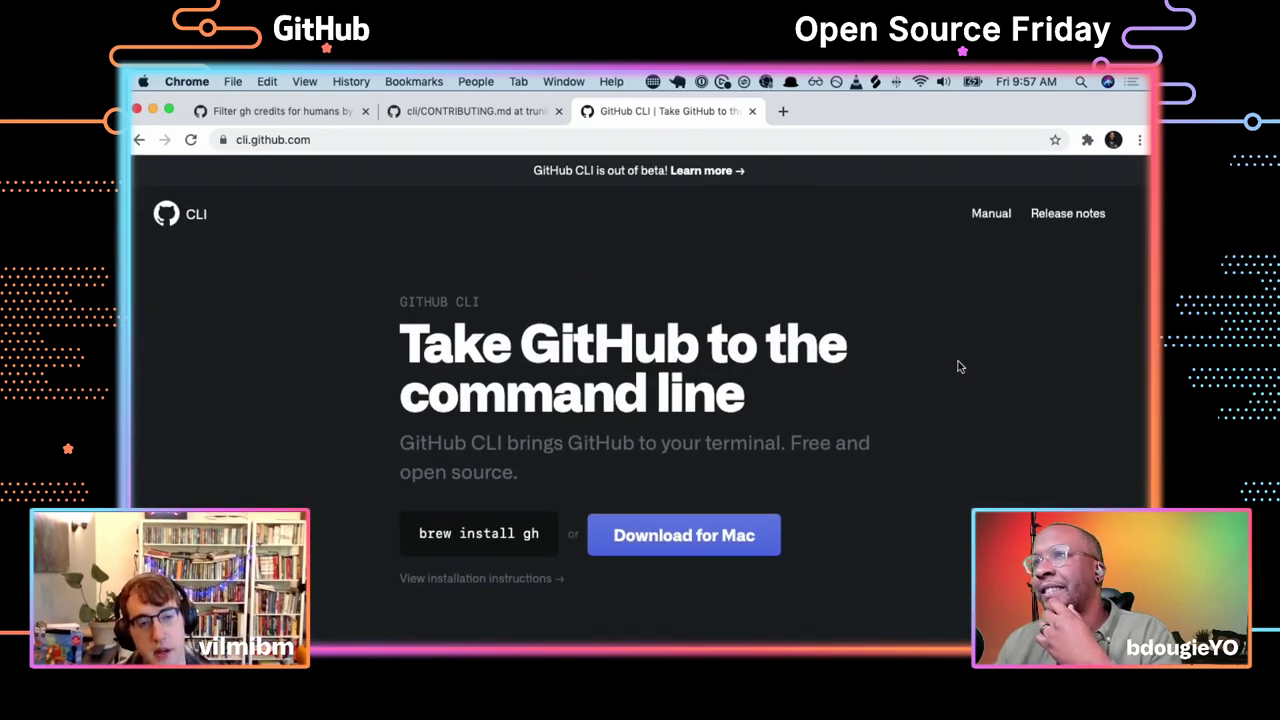
scroll(958, 367, down, 15)
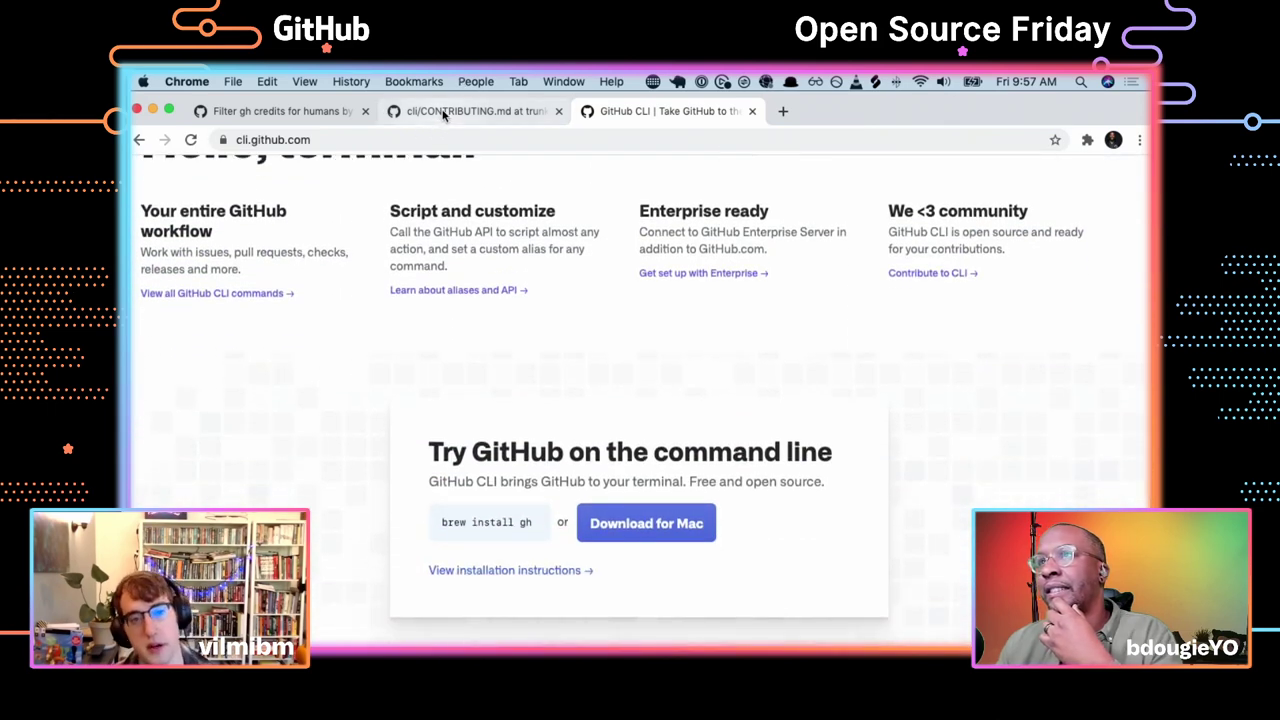
click(444, 115)
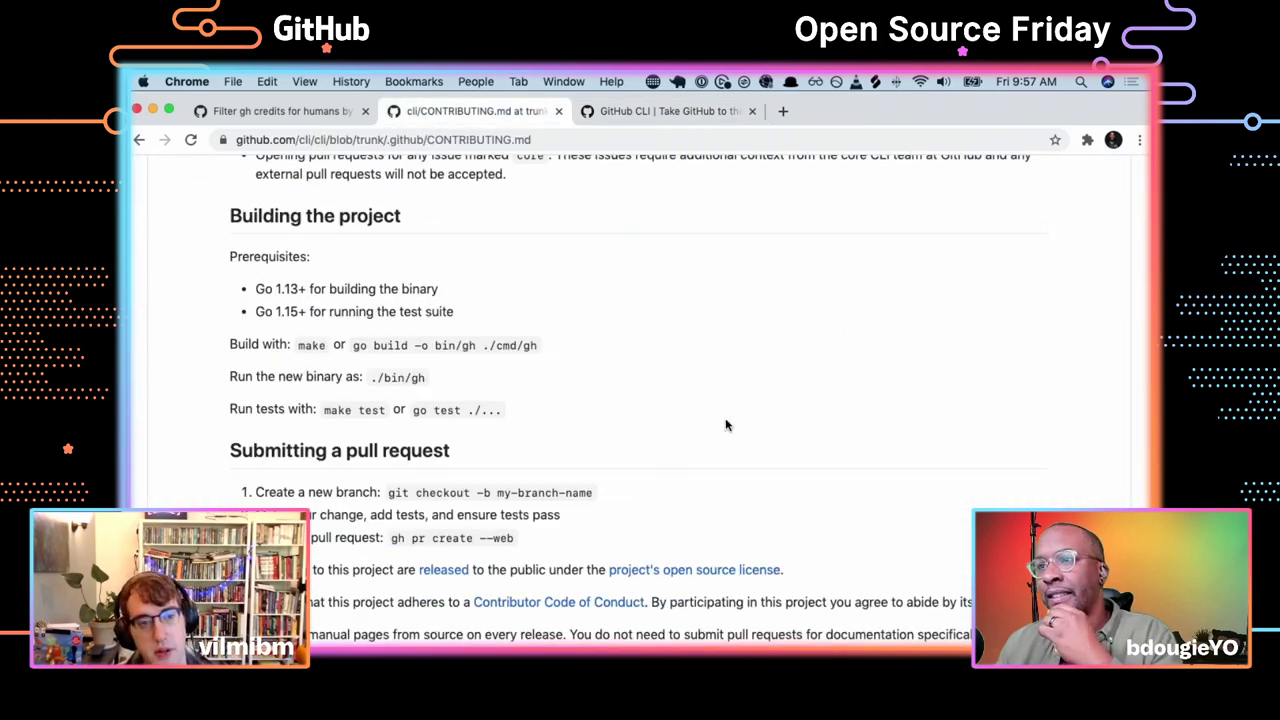
Open and browse the cli/cli Issues list
scroll(726, 425, up, 10)
scroll(726, 423, down, 2)
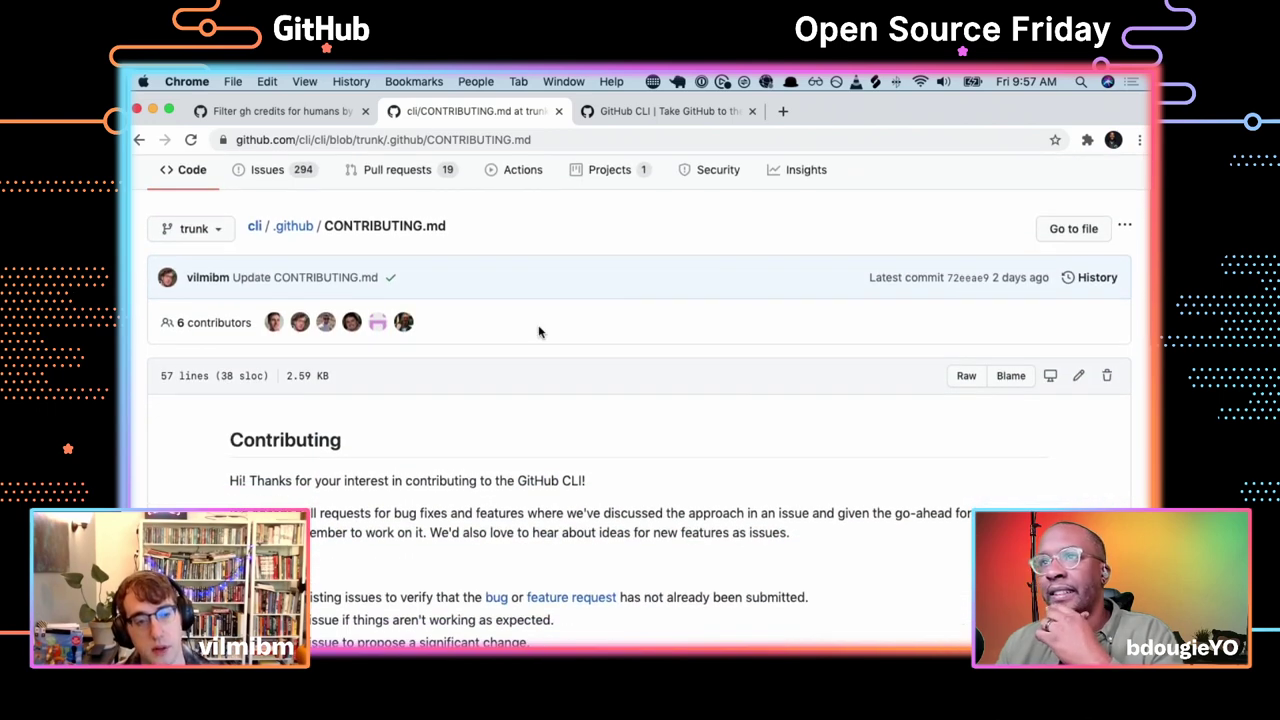
scroll(323, 206, up, 2)
click(267, 279)
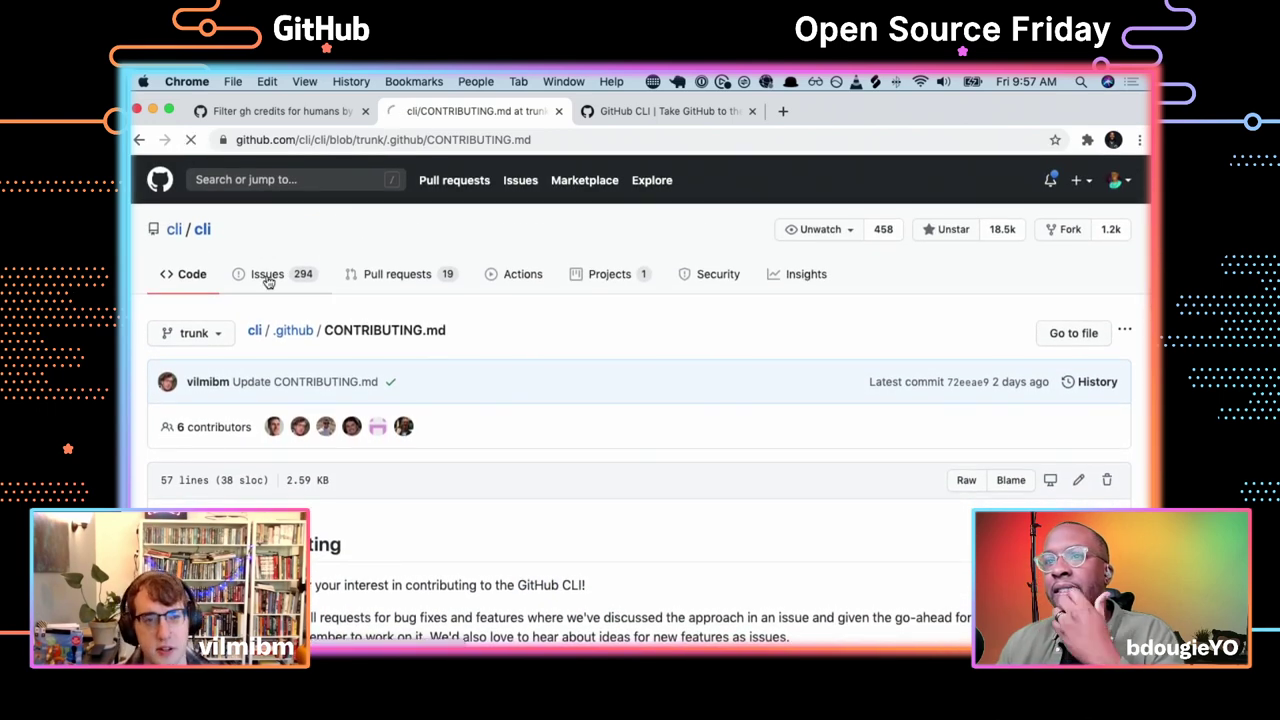
scroll(300, 378, down, 1)
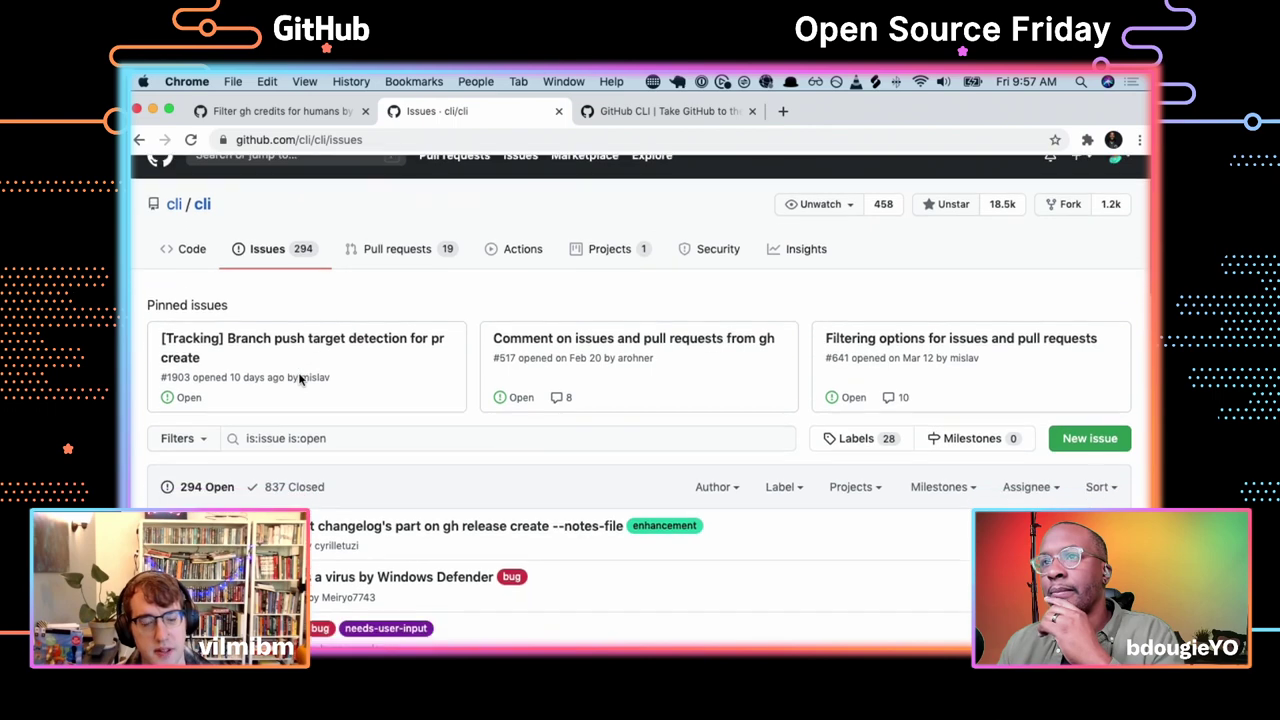
scroll(299, 378, down, 3)
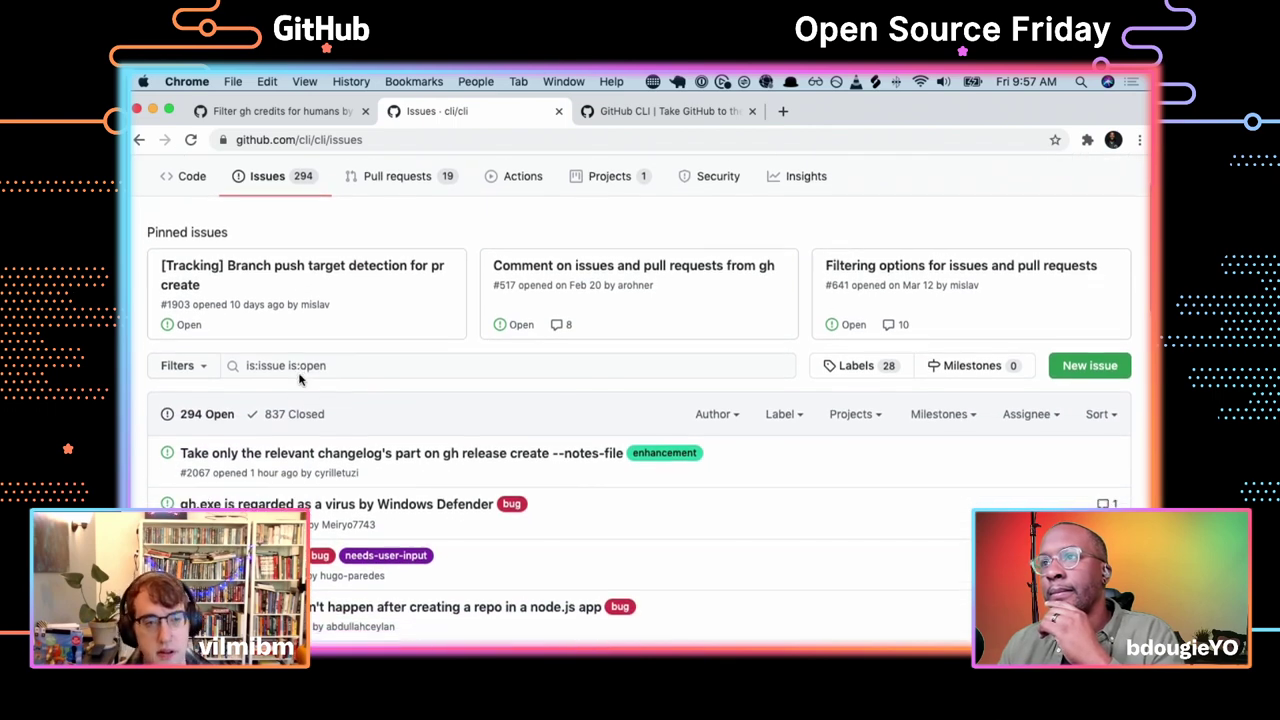
scroll(299, 378, down, 4)
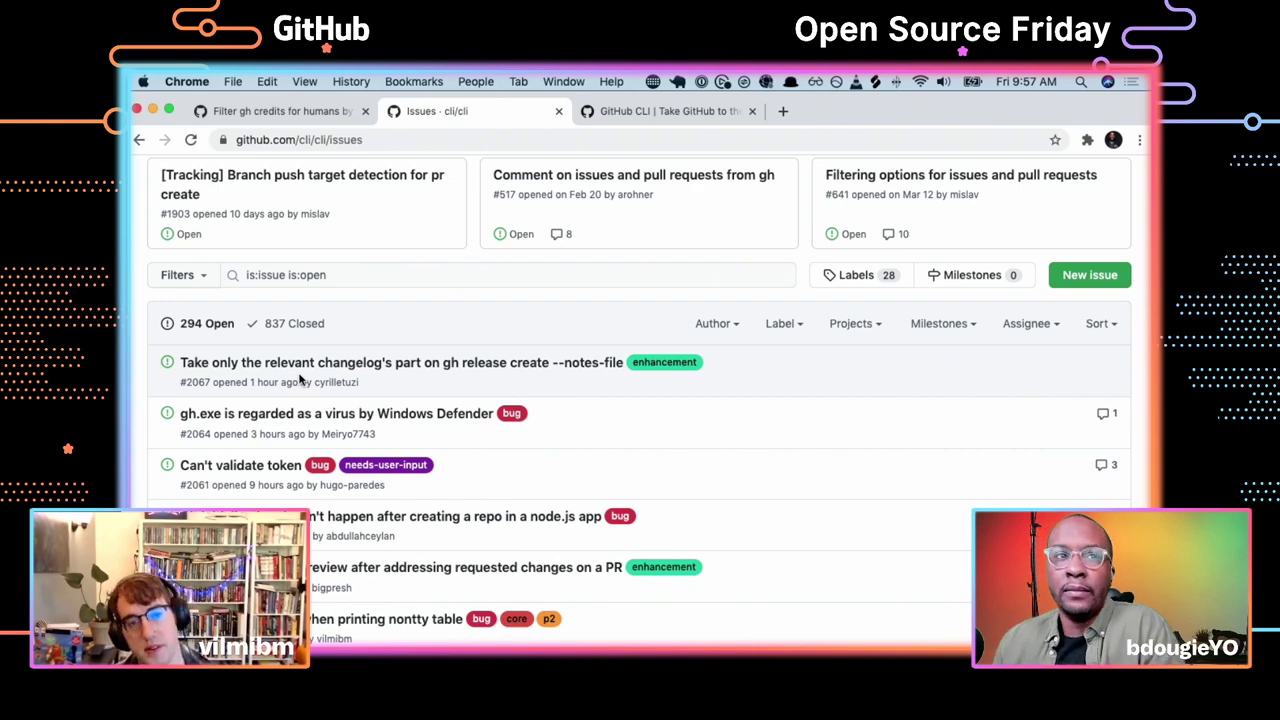
scroll(299, 378, down, 3)
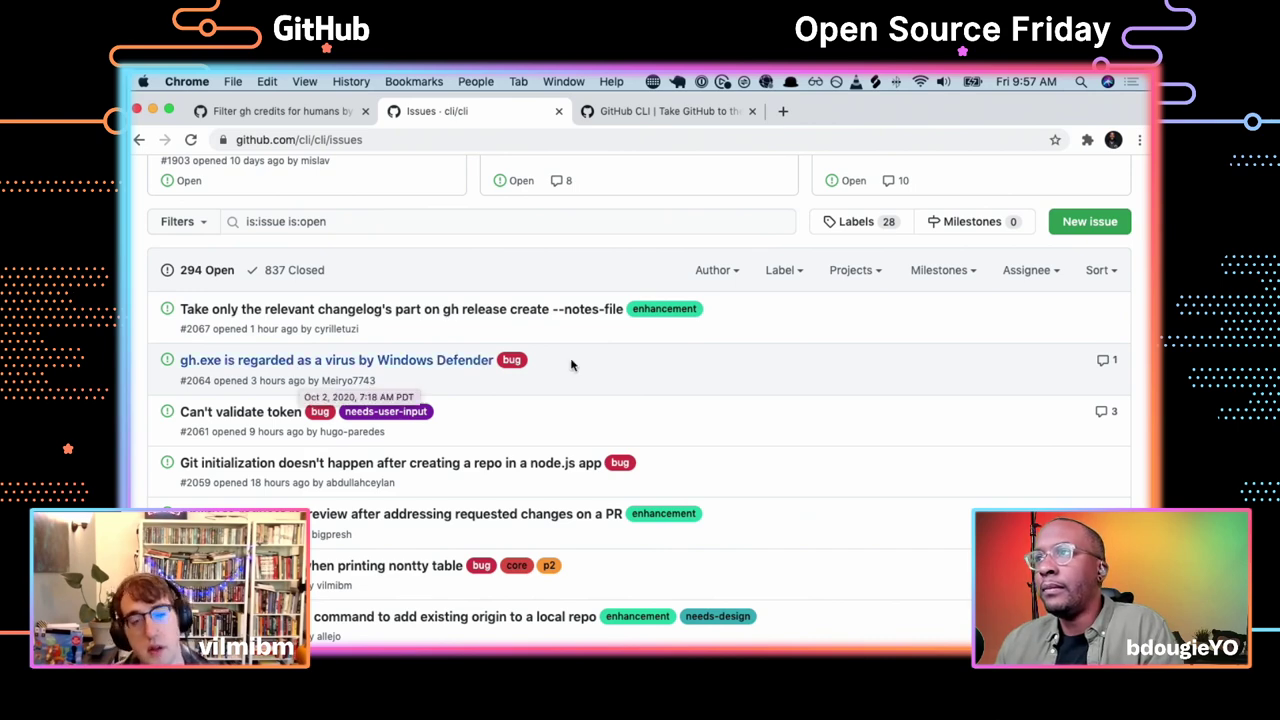
View the New issue template chooser, then switch to the Terminal window
click(1088, 221)
scroll(521, 348, down, 1)
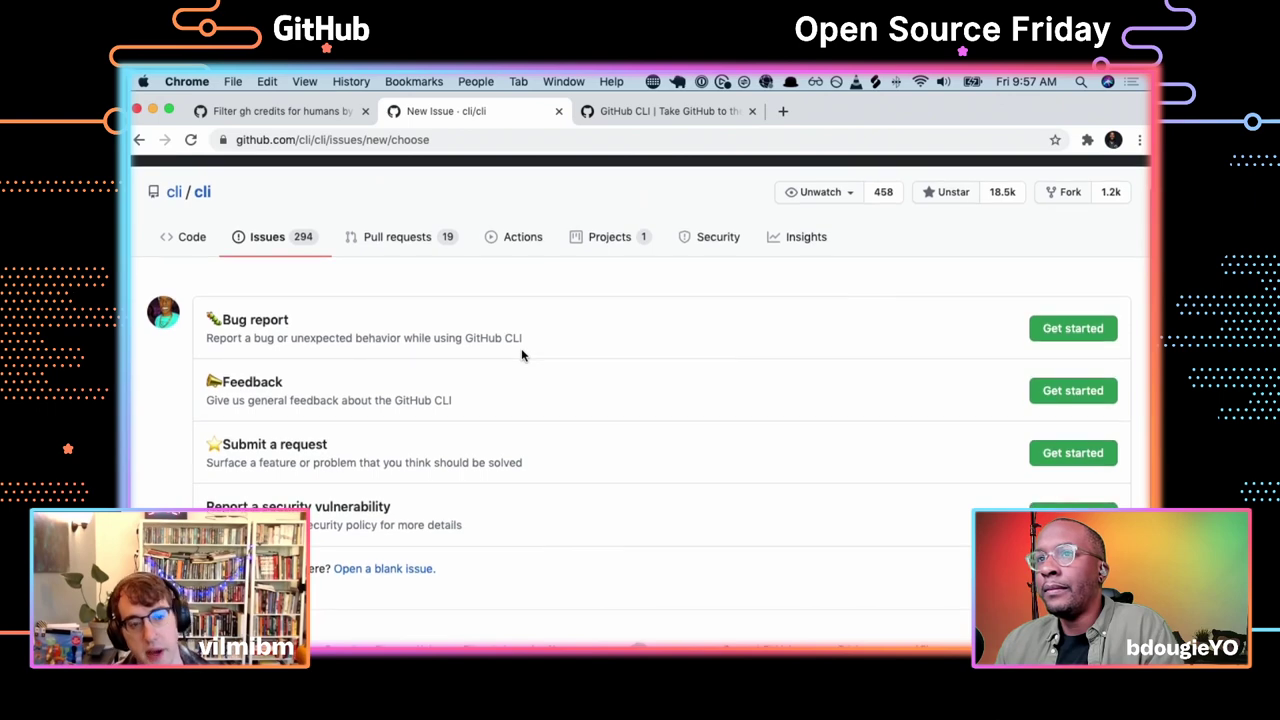
key(ctrl+Up)
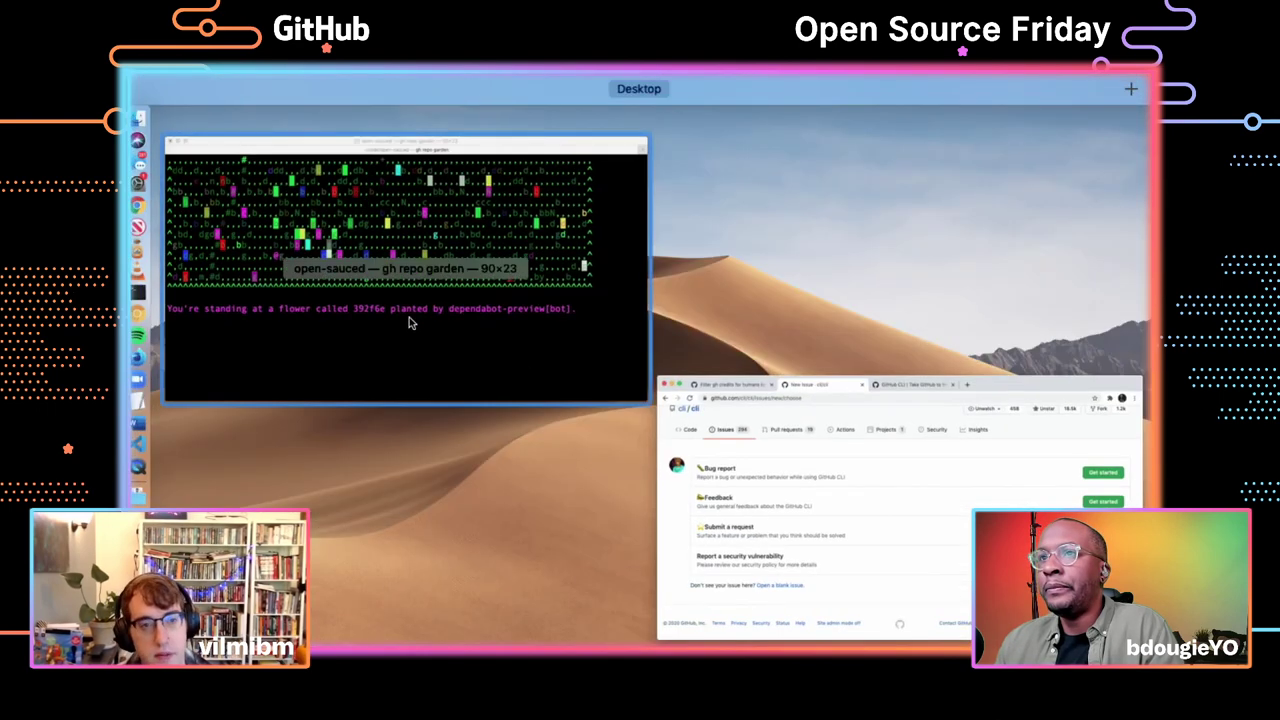
click(409, 318)
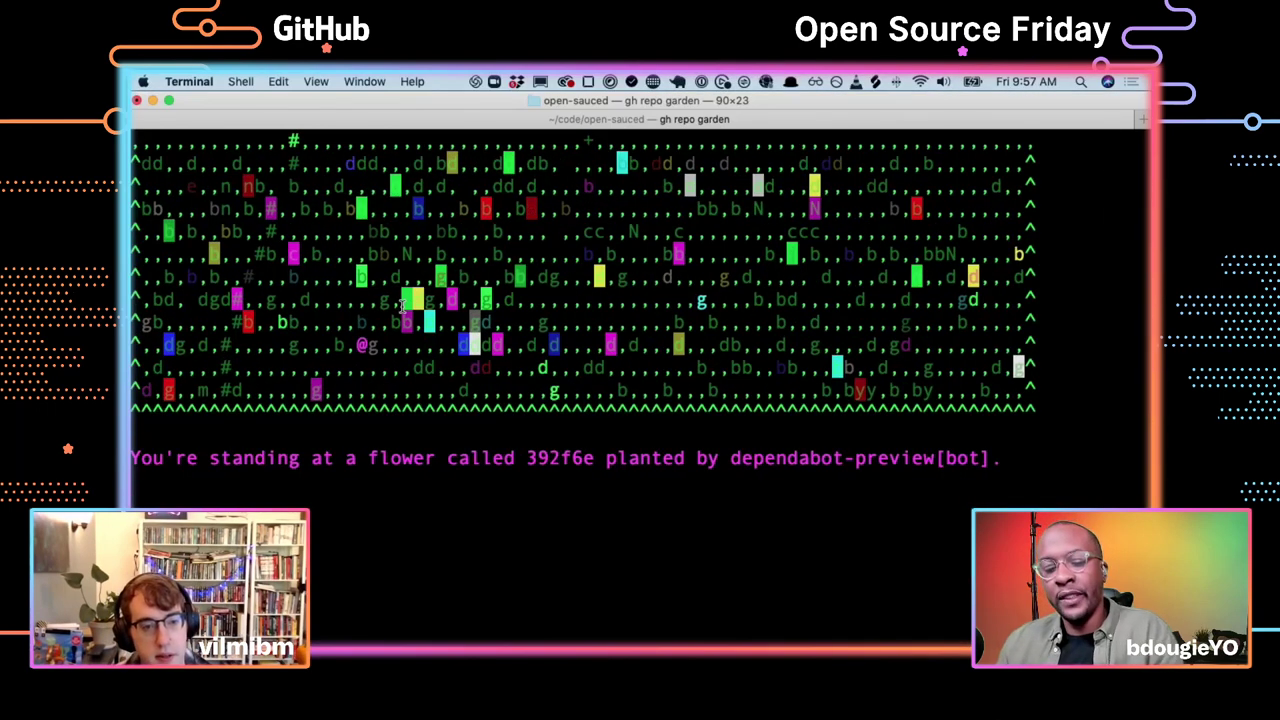
Quit the garden, run gh issue create to see its Bug report/Feature request templates, then cancel and recall
key(q)
key(ctrl+l)
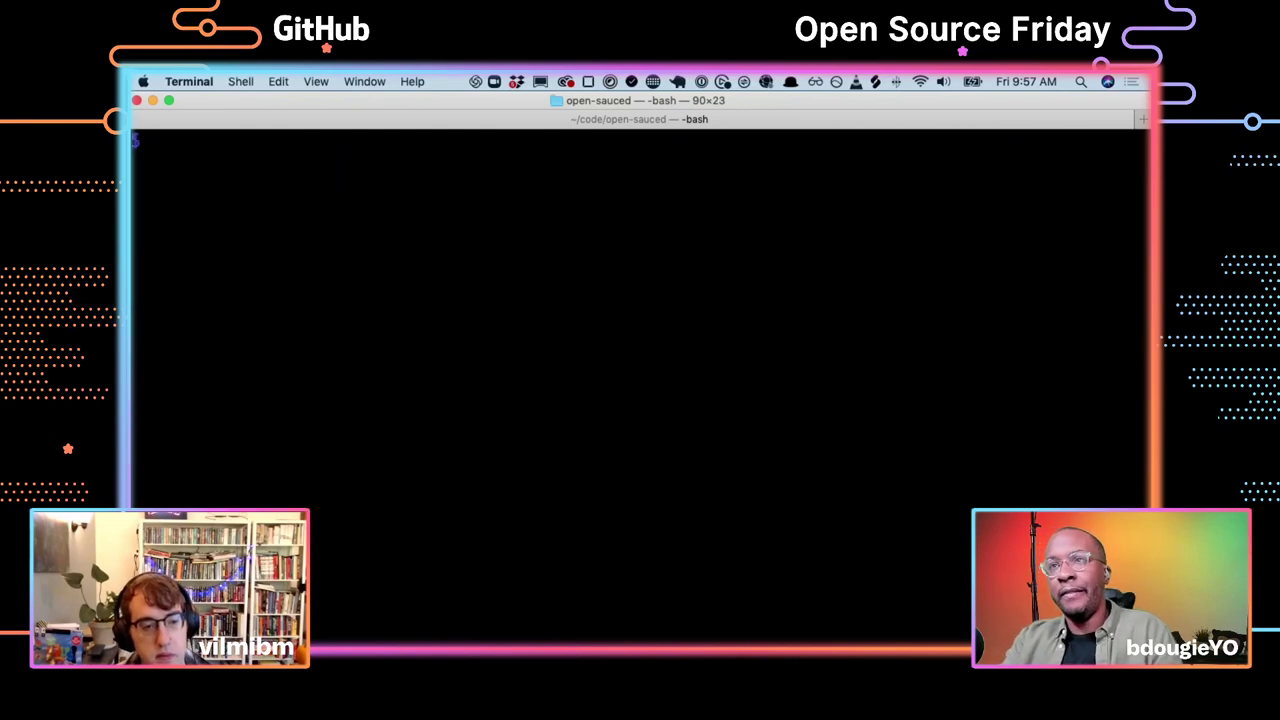
text(gh issue)
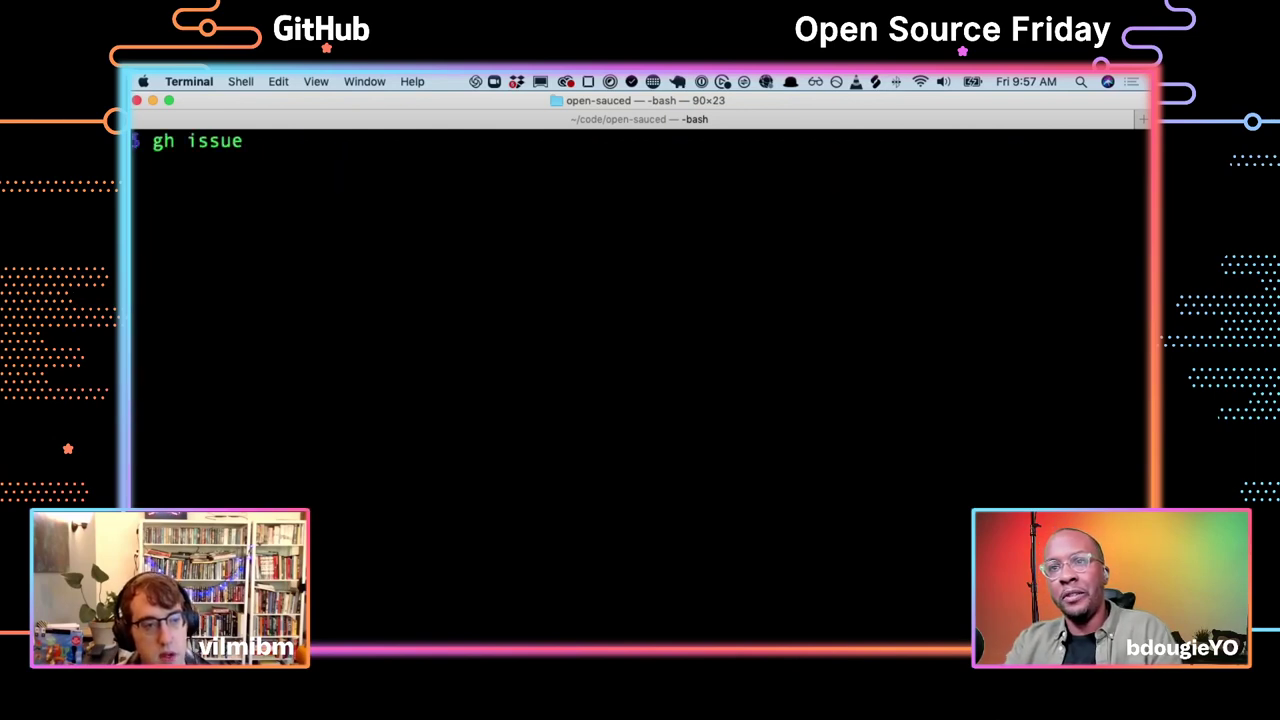
text( create)
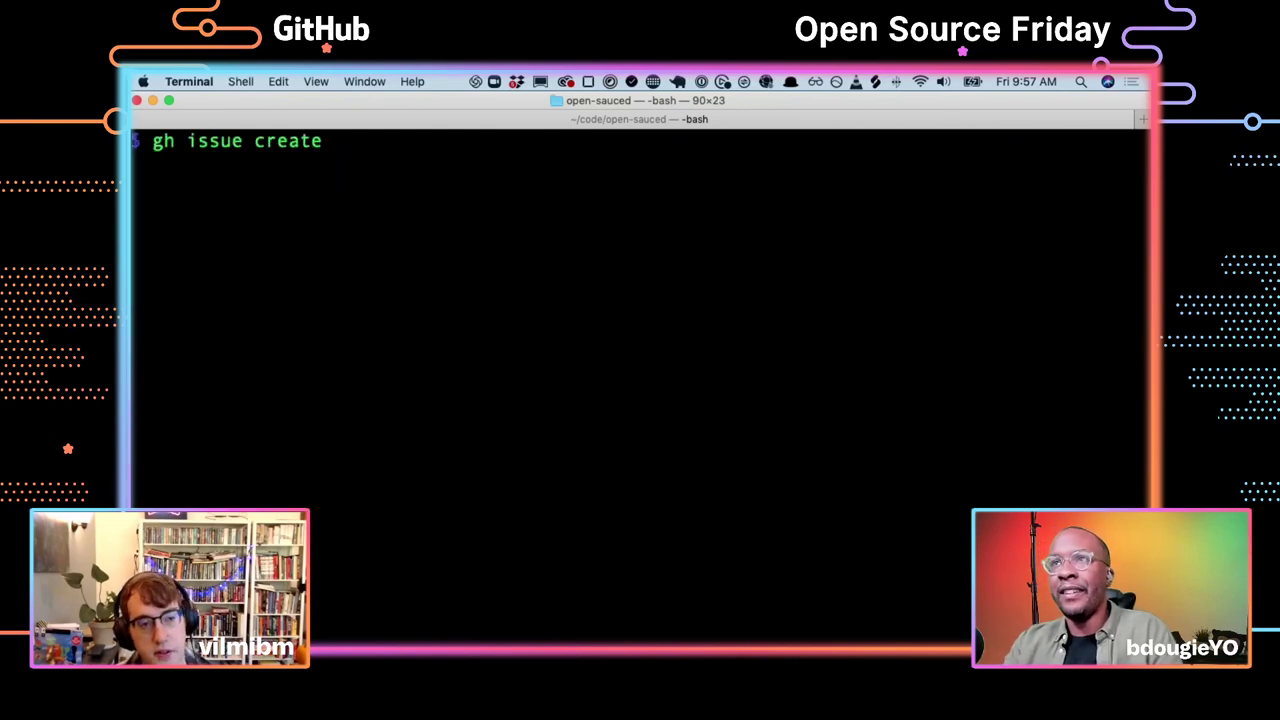
key(Return)
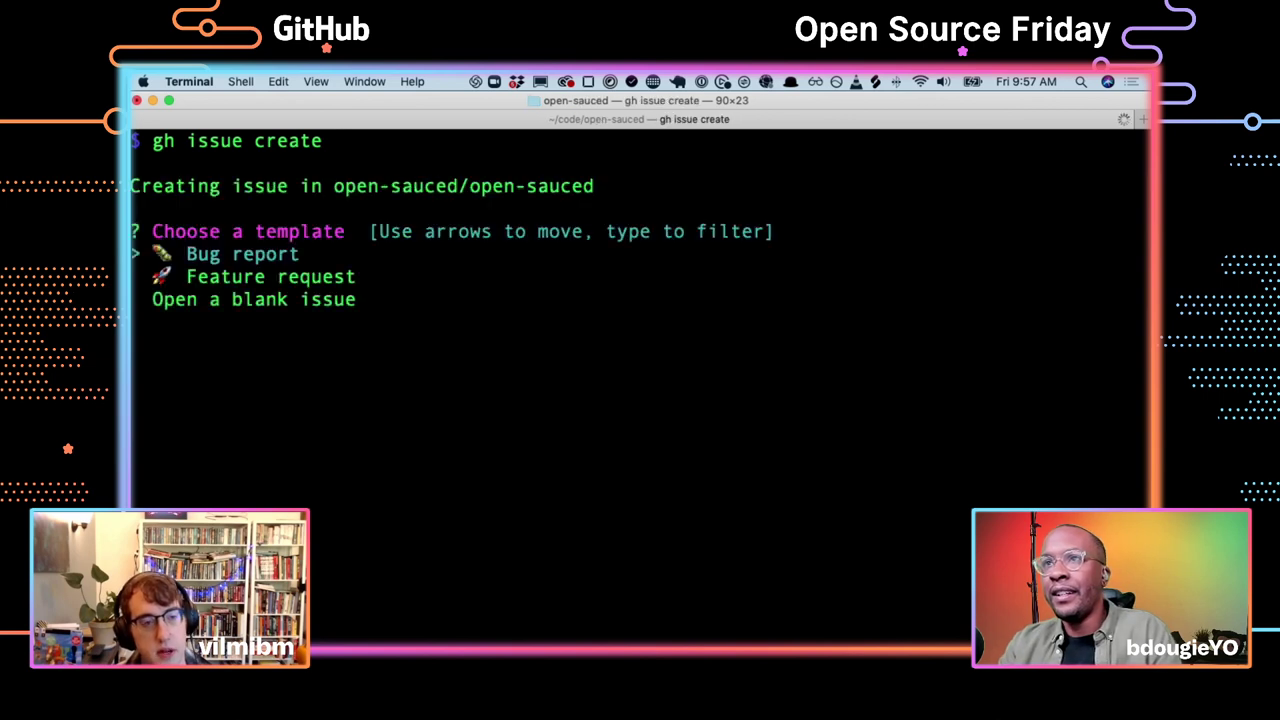
key(Down)
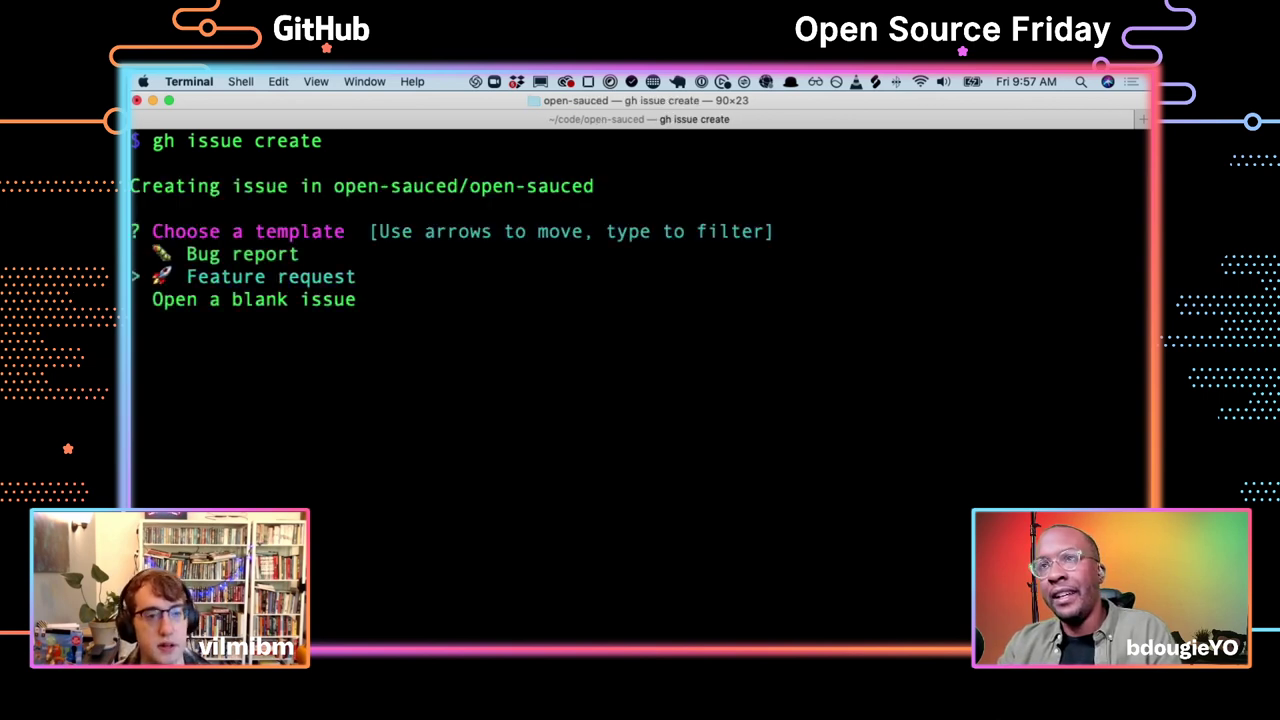
key(ctrl+c)
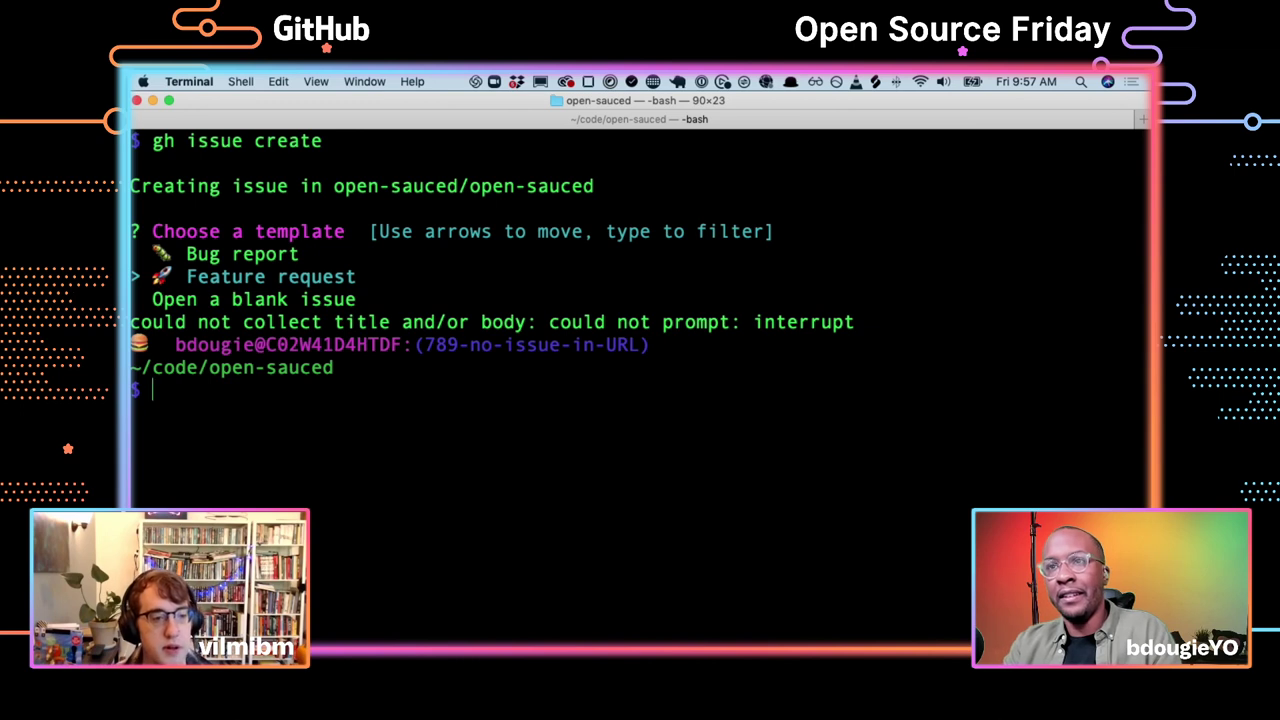
key(Up)
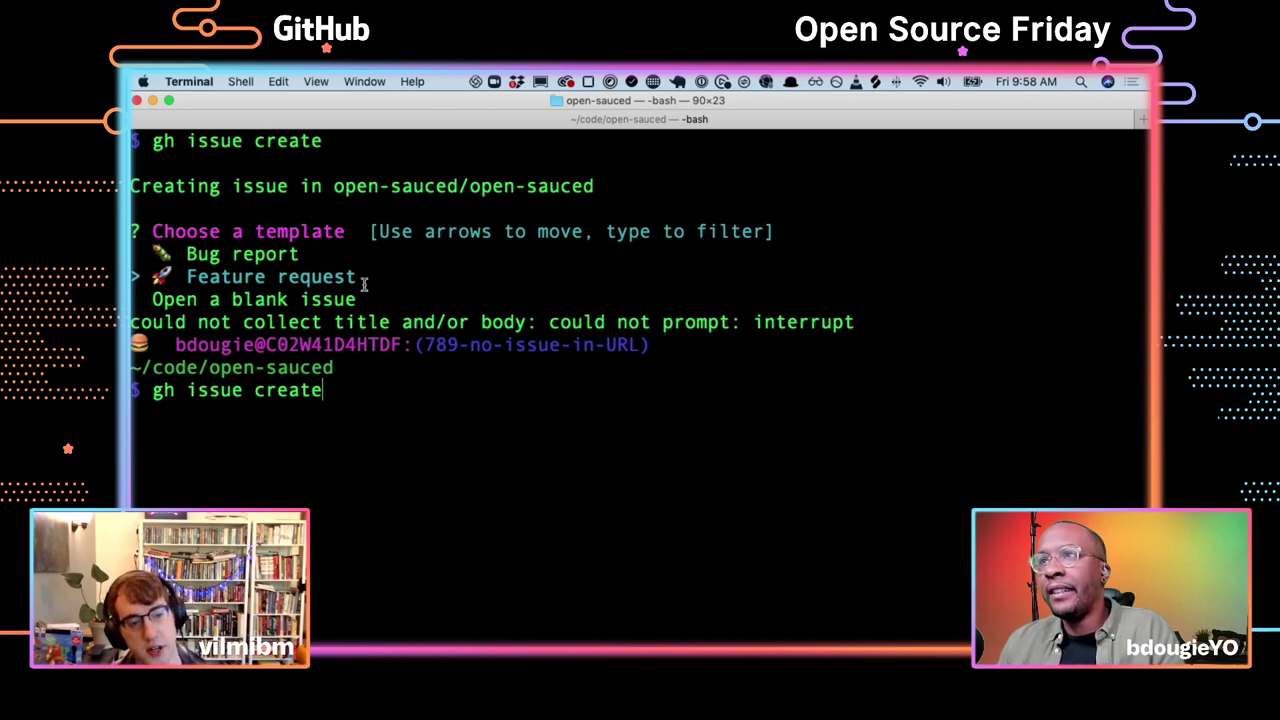
Run gh issue create -R cli/cli to target the cli/cli repository
drag(370, 281, 145, 248)
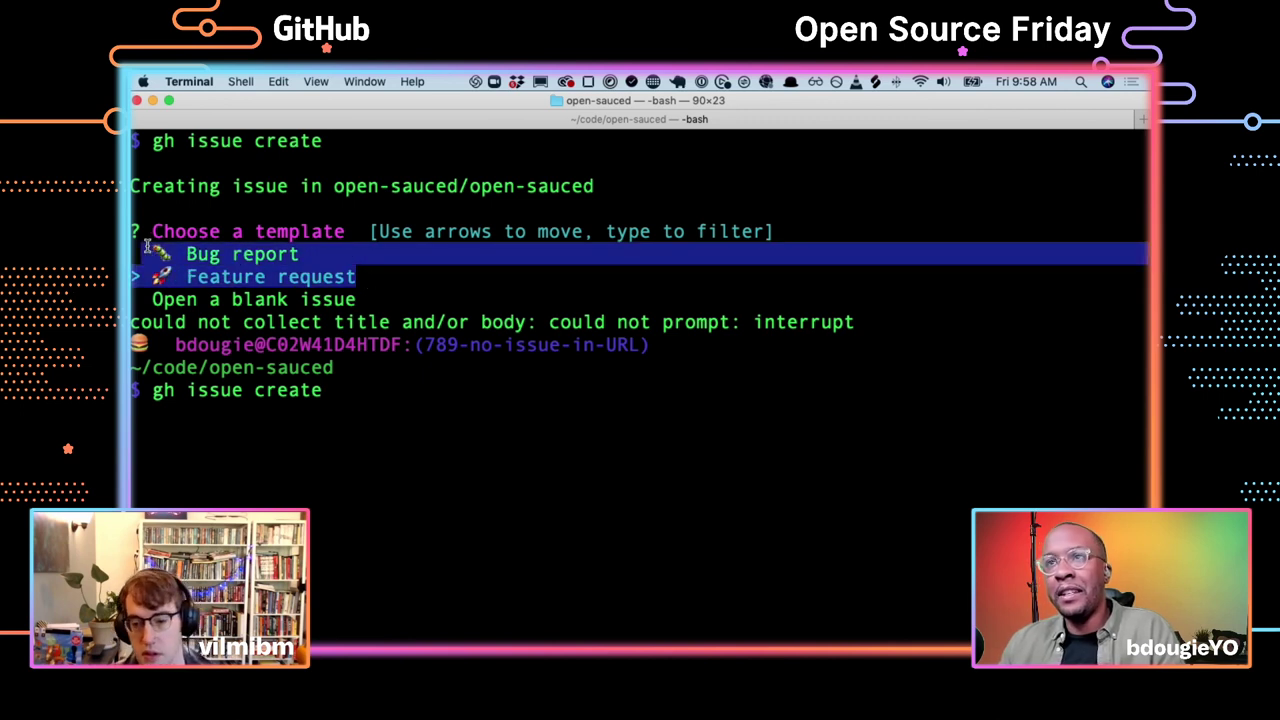
click(446, 405)
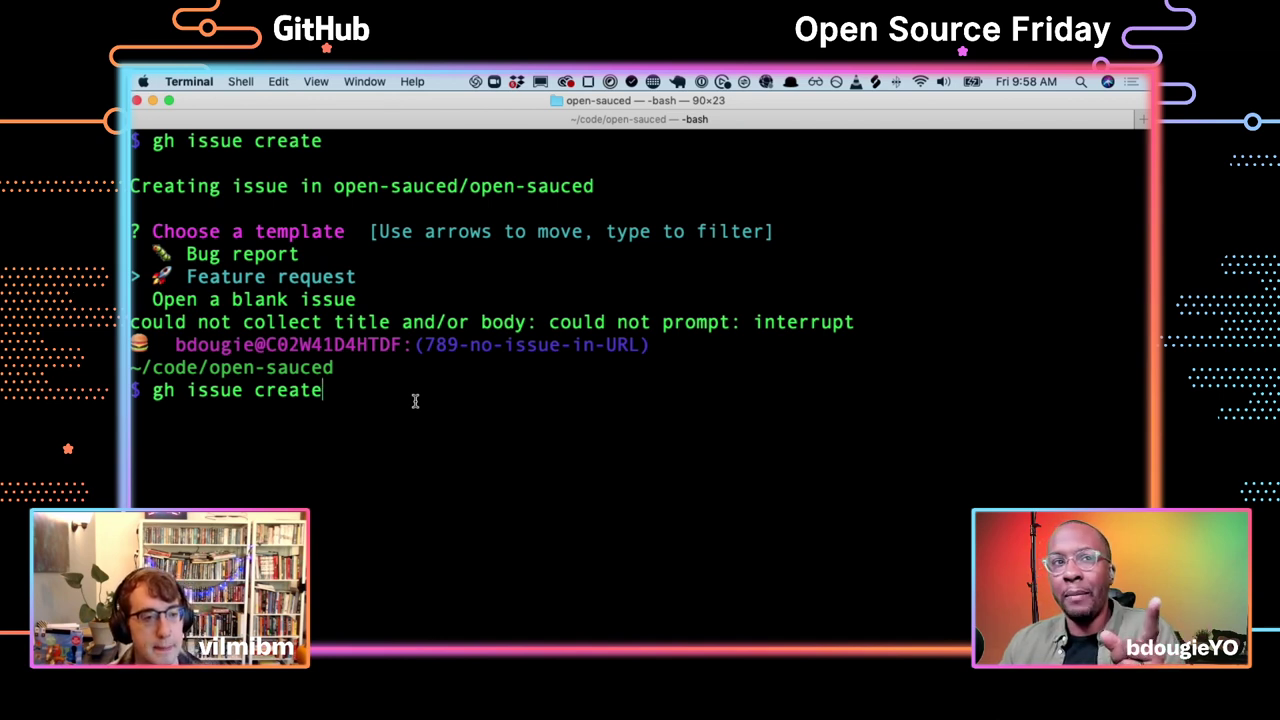
text(-)
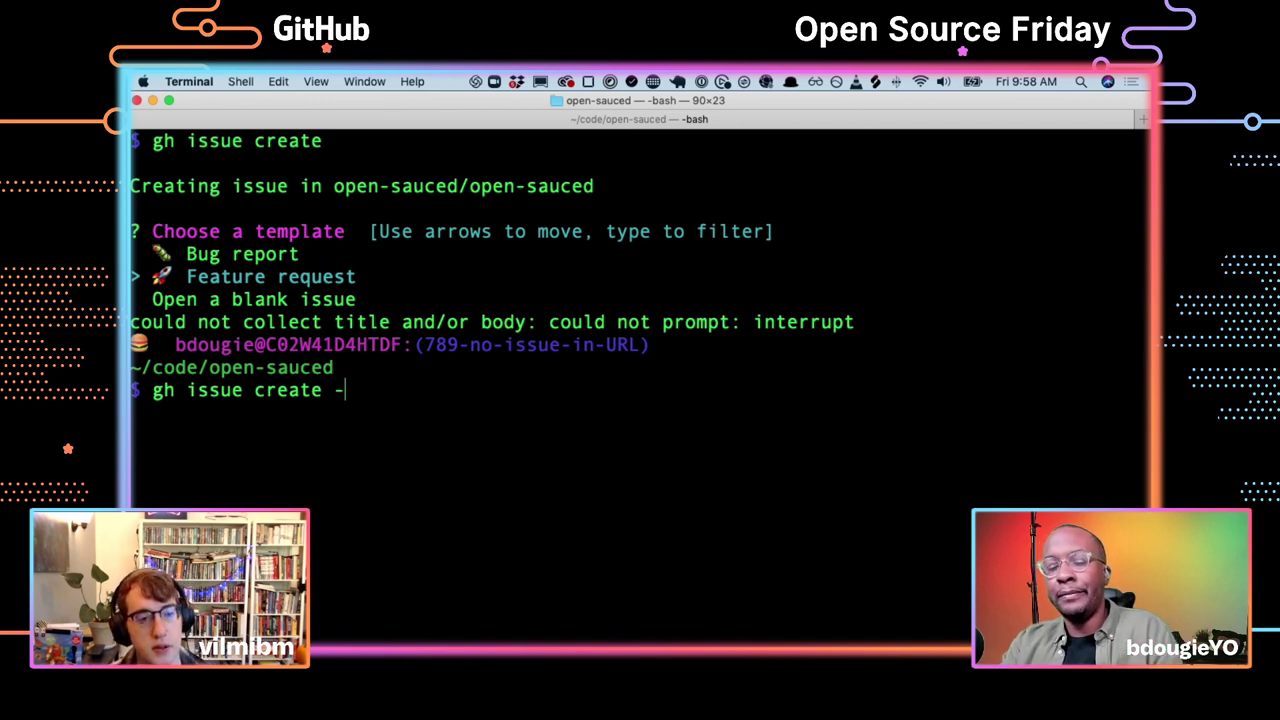
text(R cli/cli)
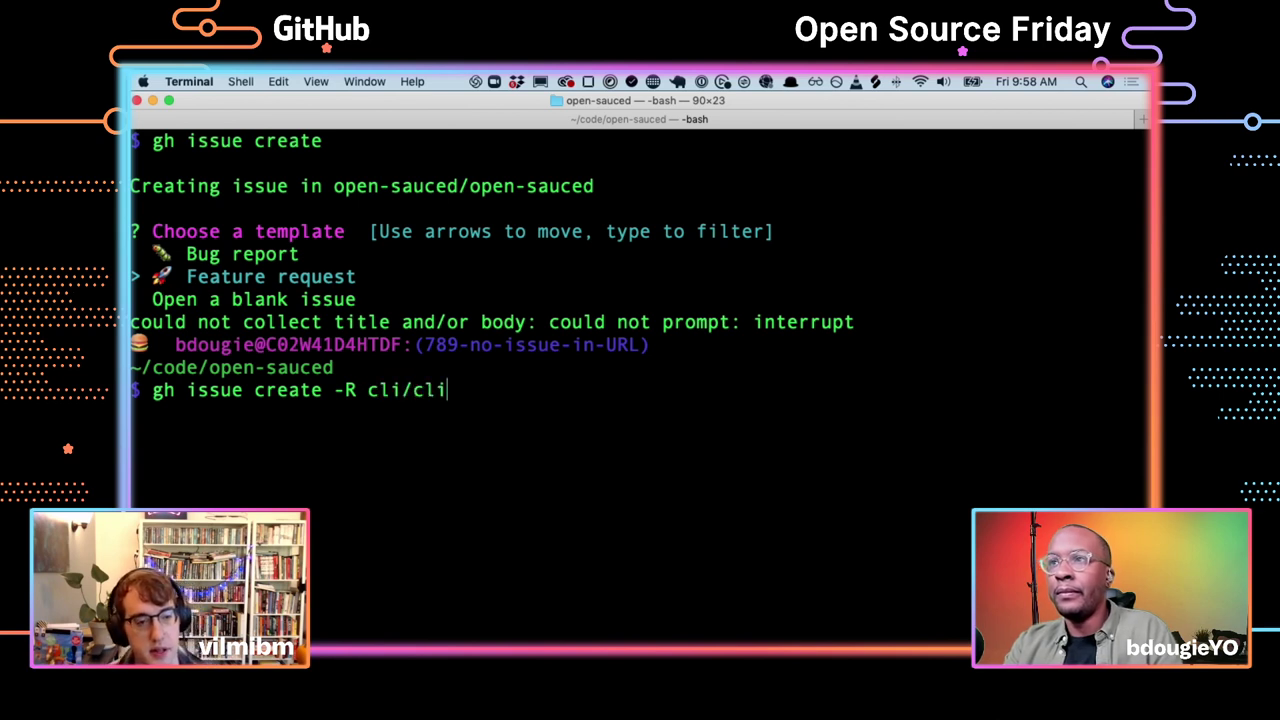
key(Return)
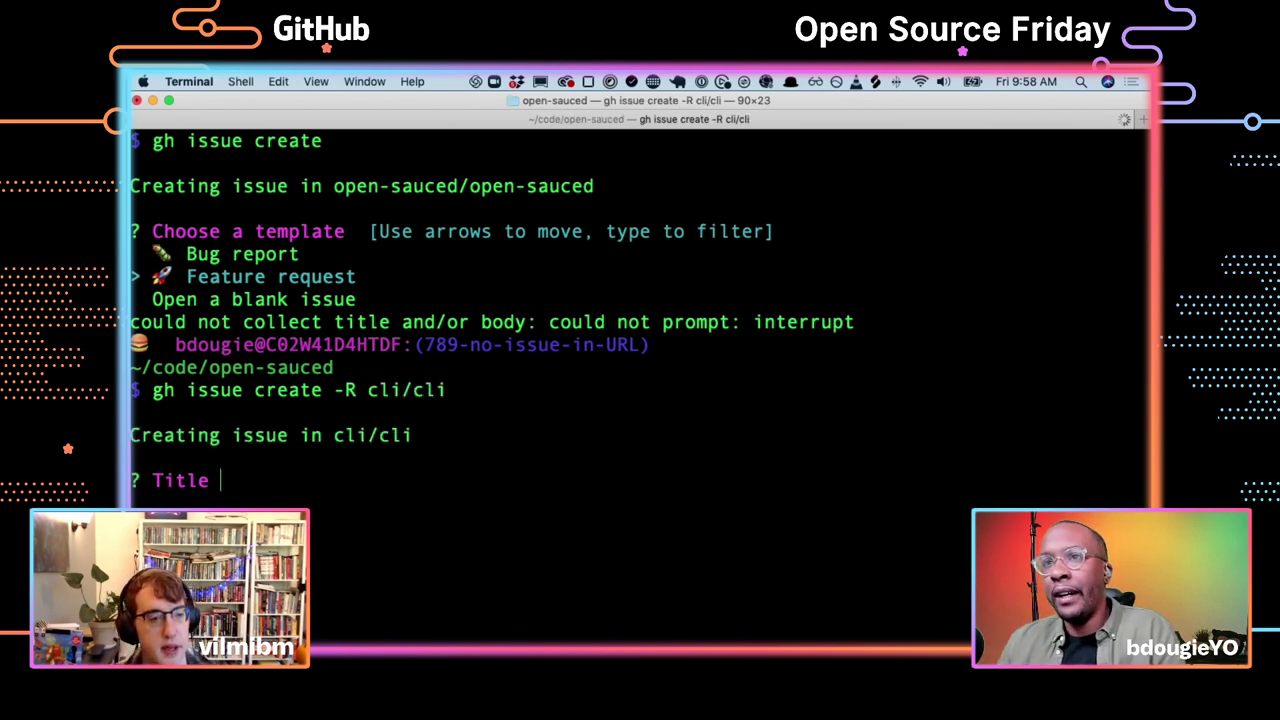
Cancel at the Title prompt and clear the terminal screen
key(ctrl+c)
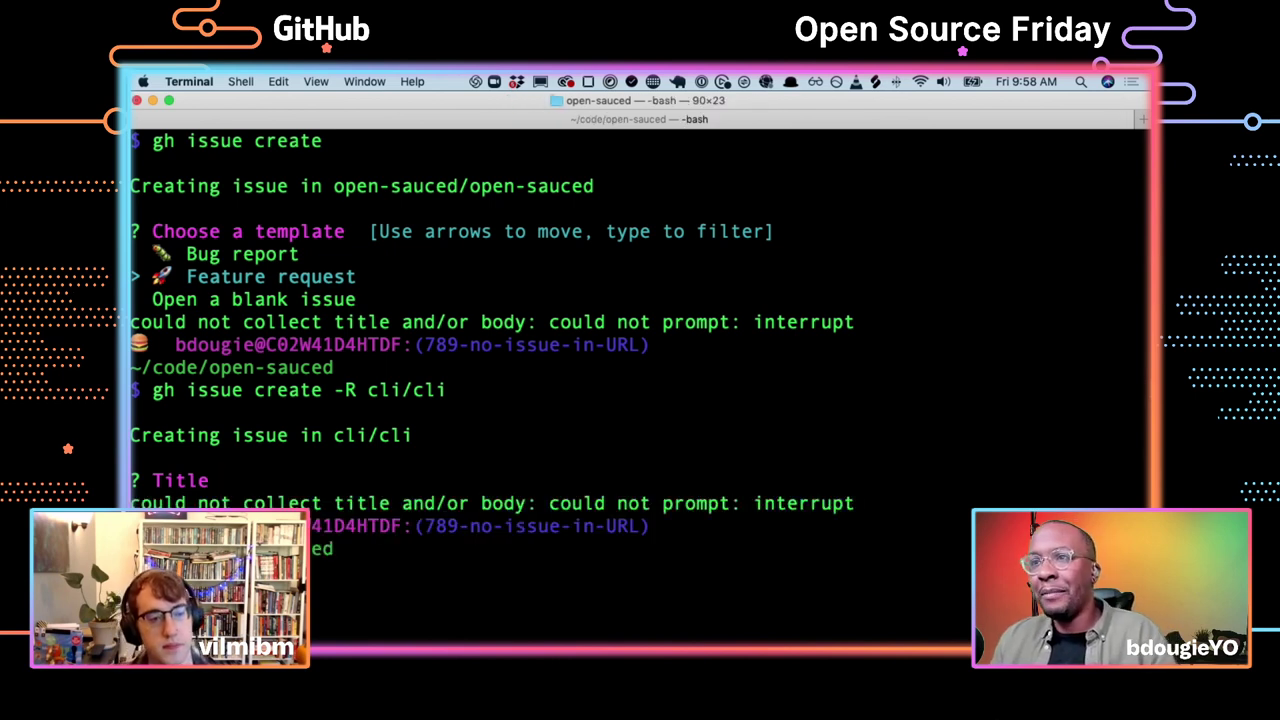
key(super+k)
text(cd)
key(BackSpace)
key(BackSpace)
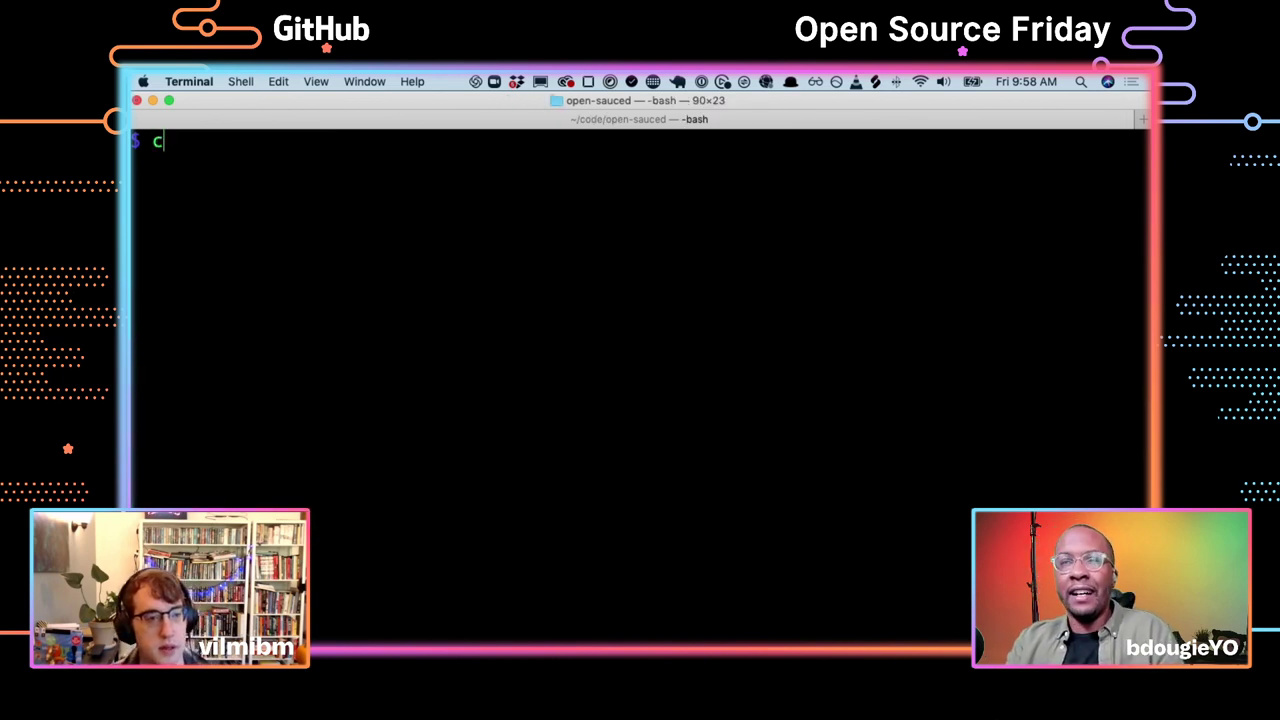
key(ctrl+Up)
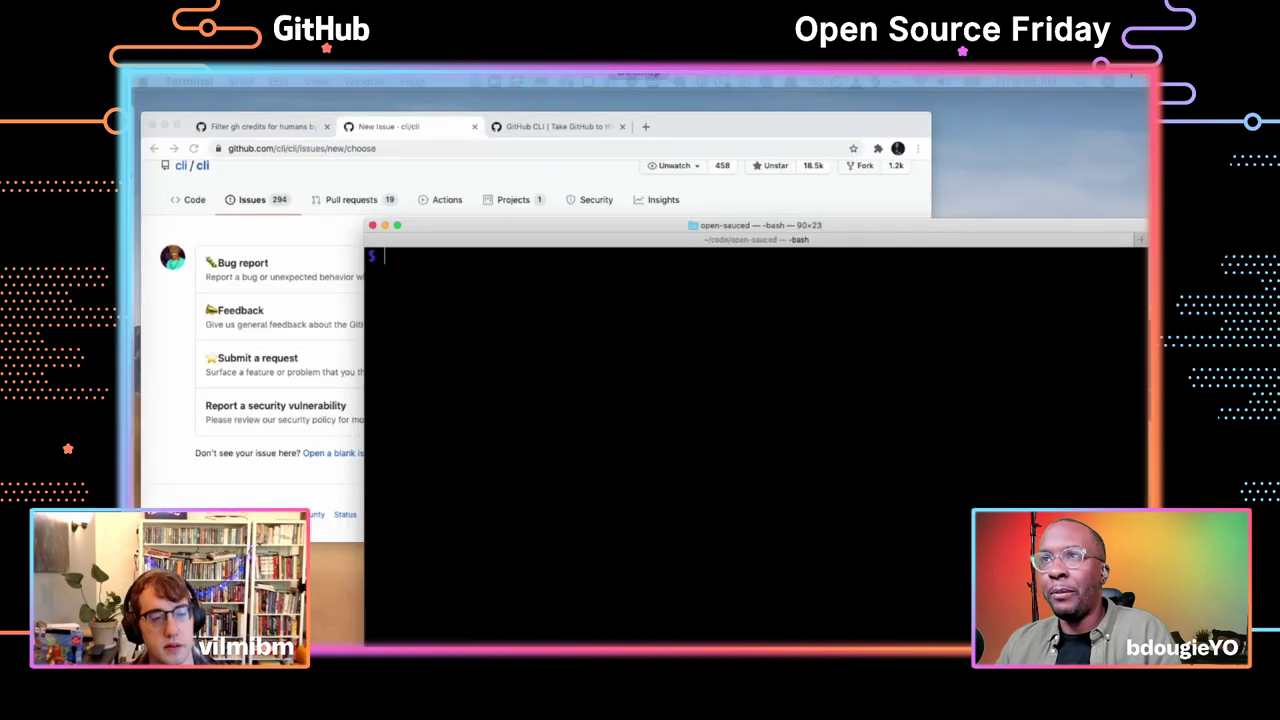
key(Escape)
key(ctrl+Up)
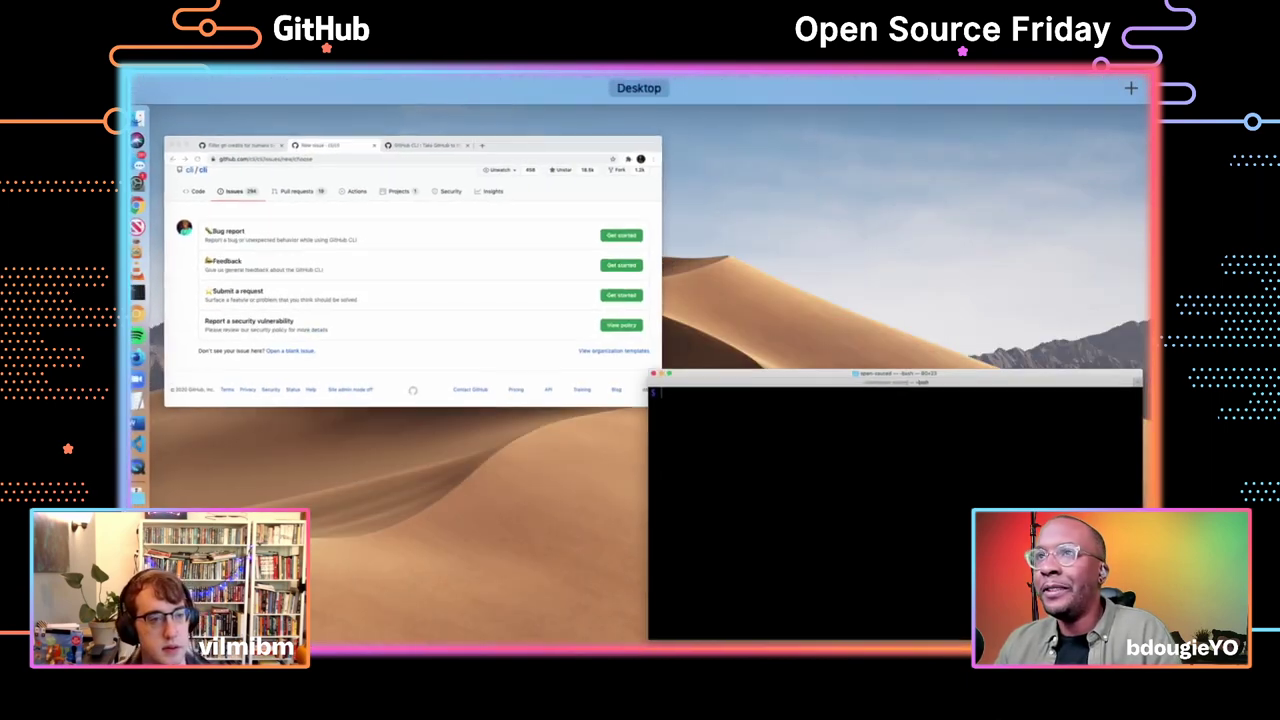
click(138, 490)
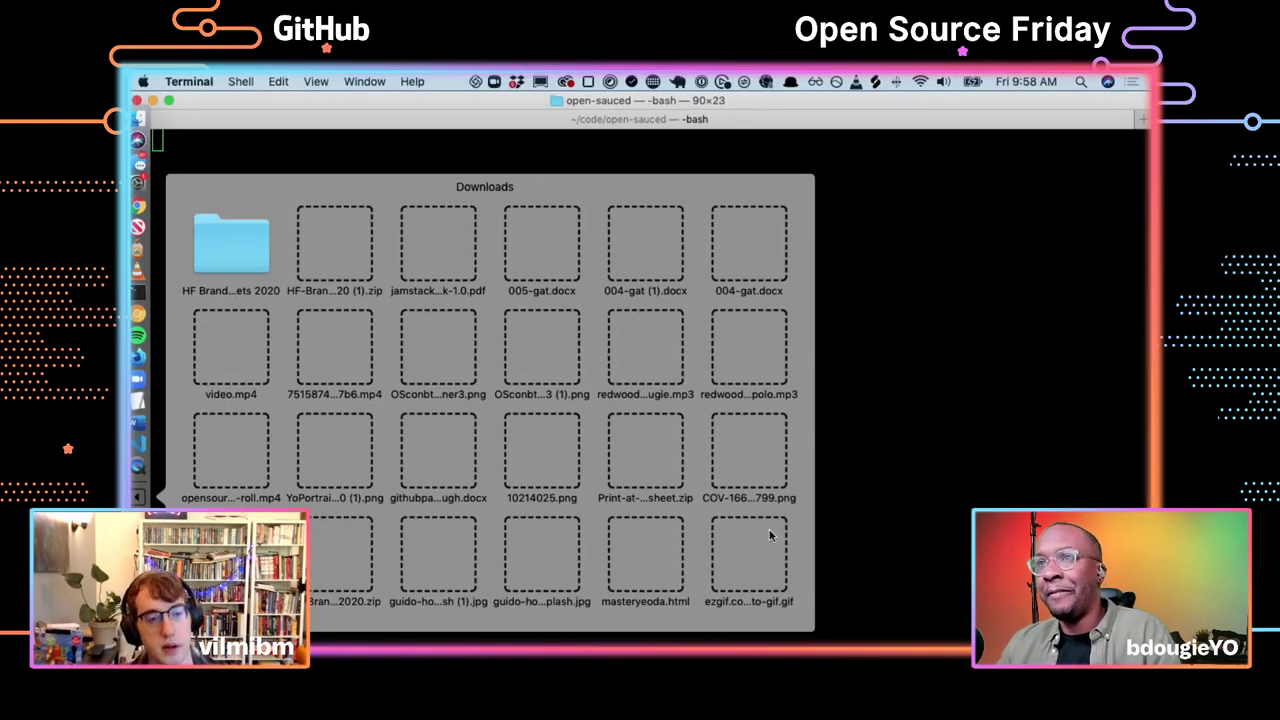
click(923, 360)
key(ctrl+Up)
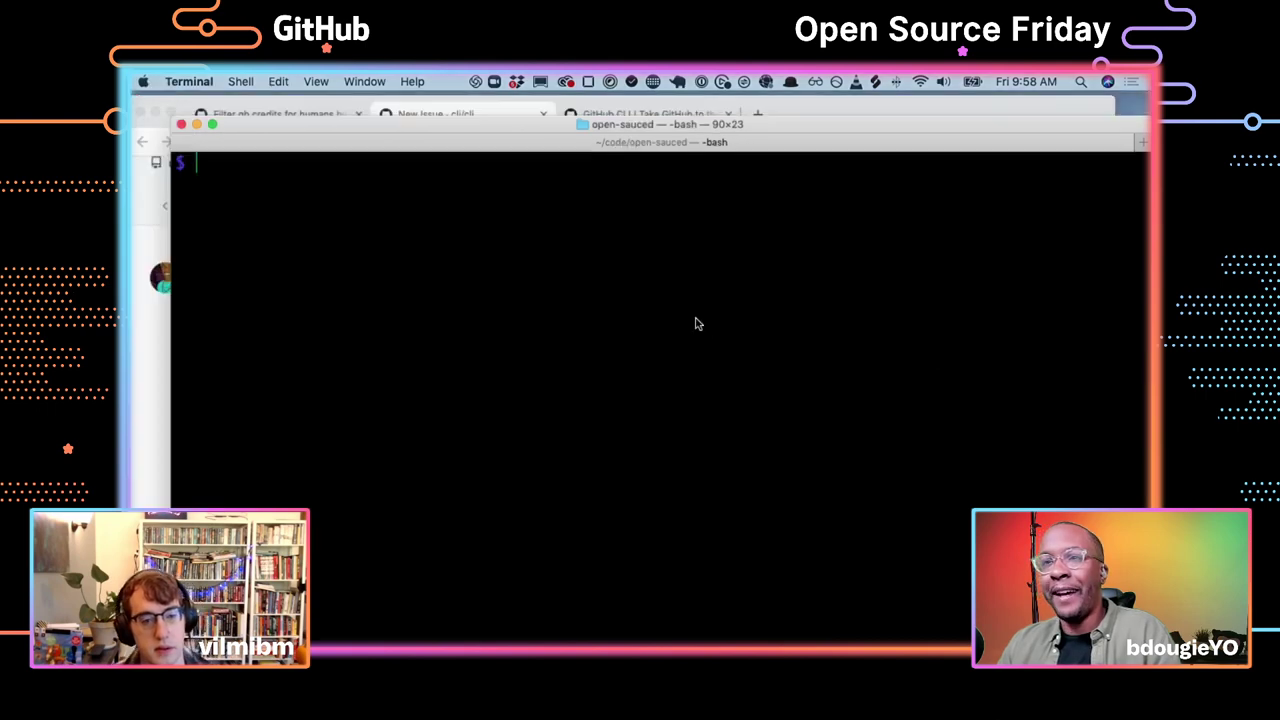
Bring Chrome's cli/cli new-issue template chooser forward, review it, then go to the repository home
click(472, 293)
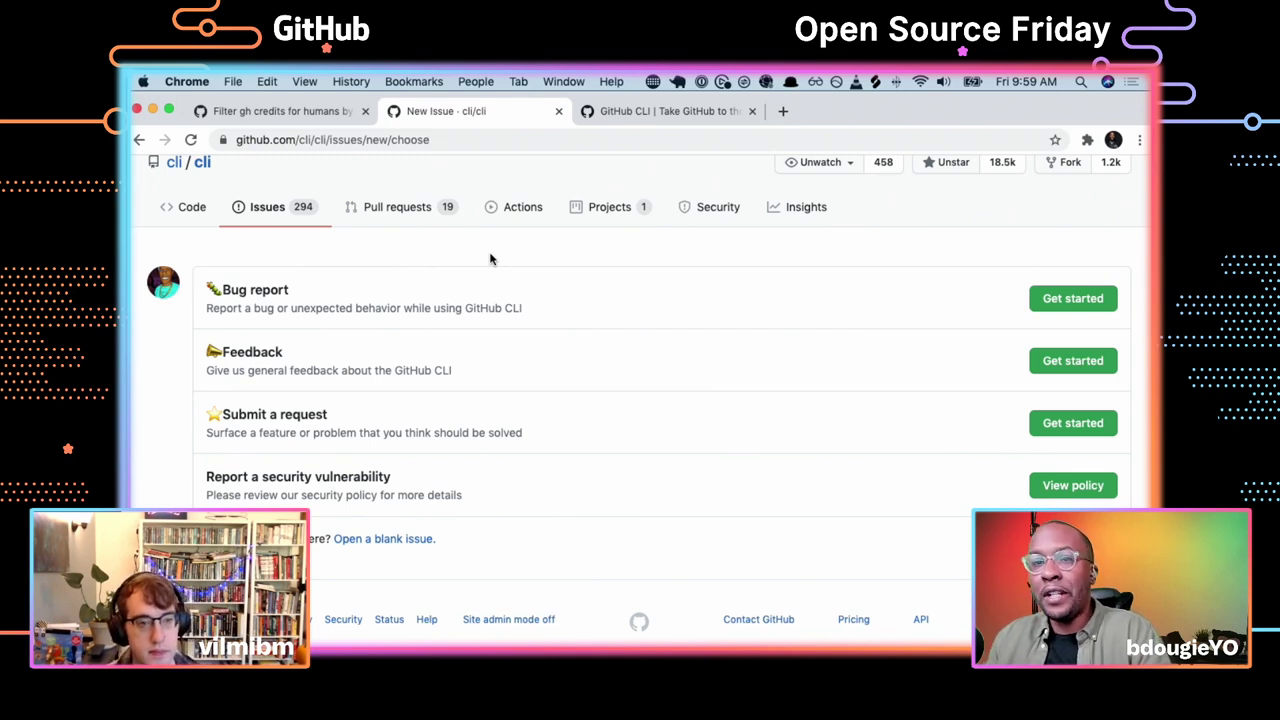
scroll(490, 259, up, 2)
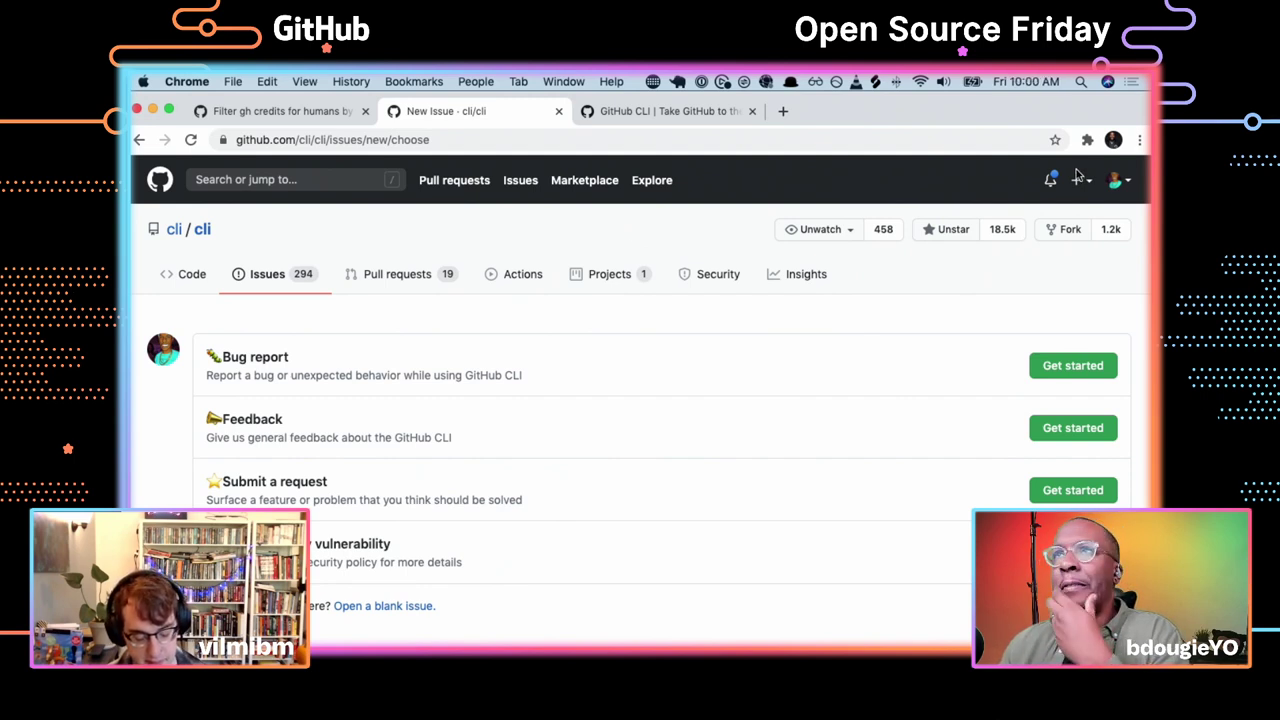
scroll(866, 235, down, 2)
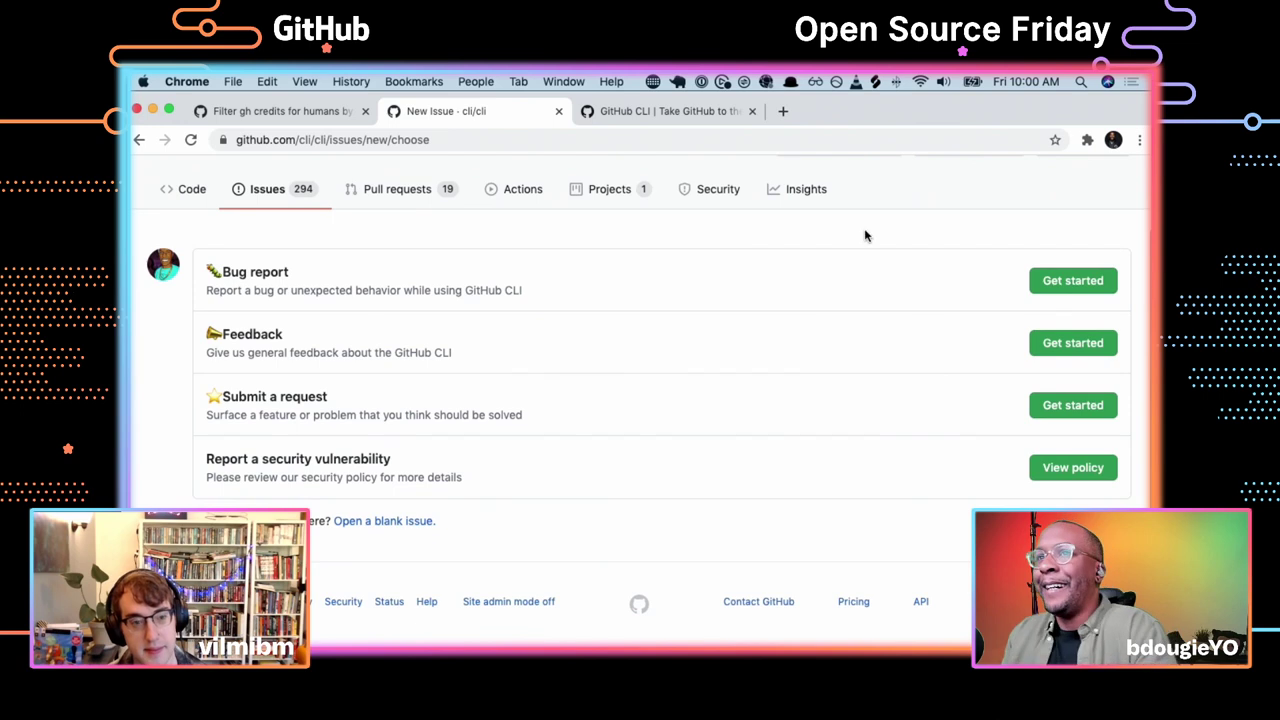
scroll(866, 235, up, 1)
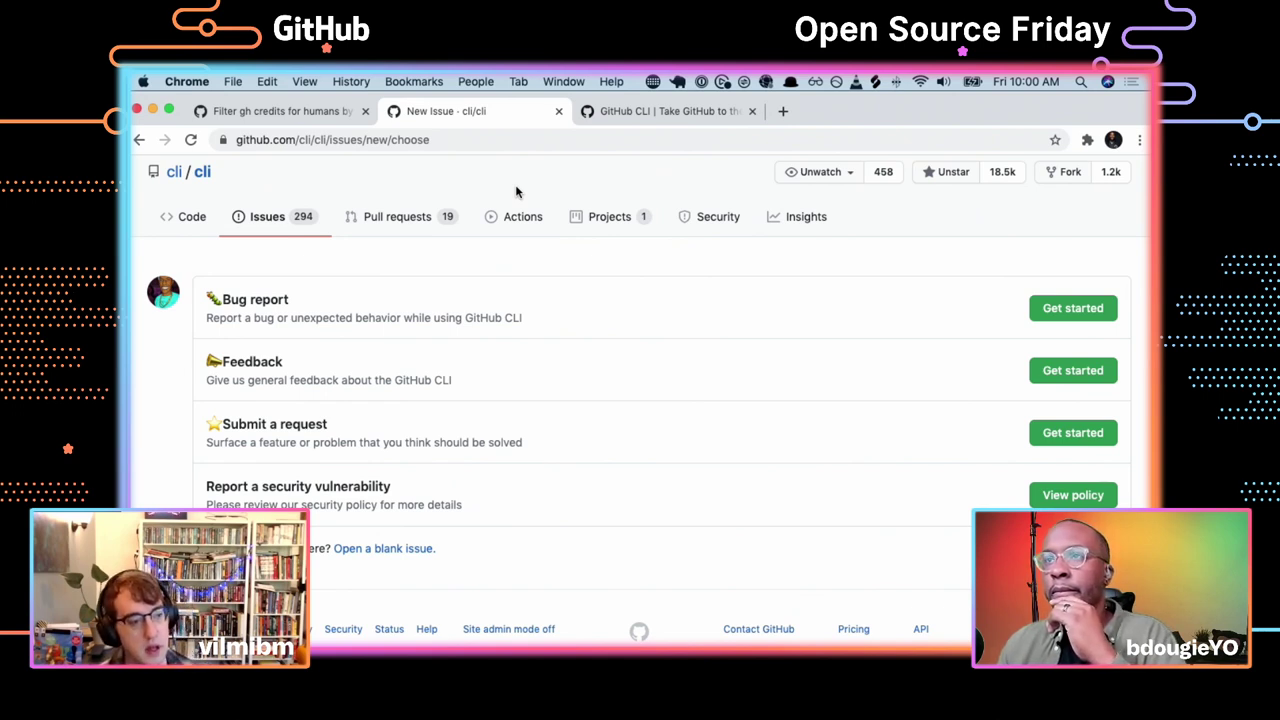
click(202, 172)
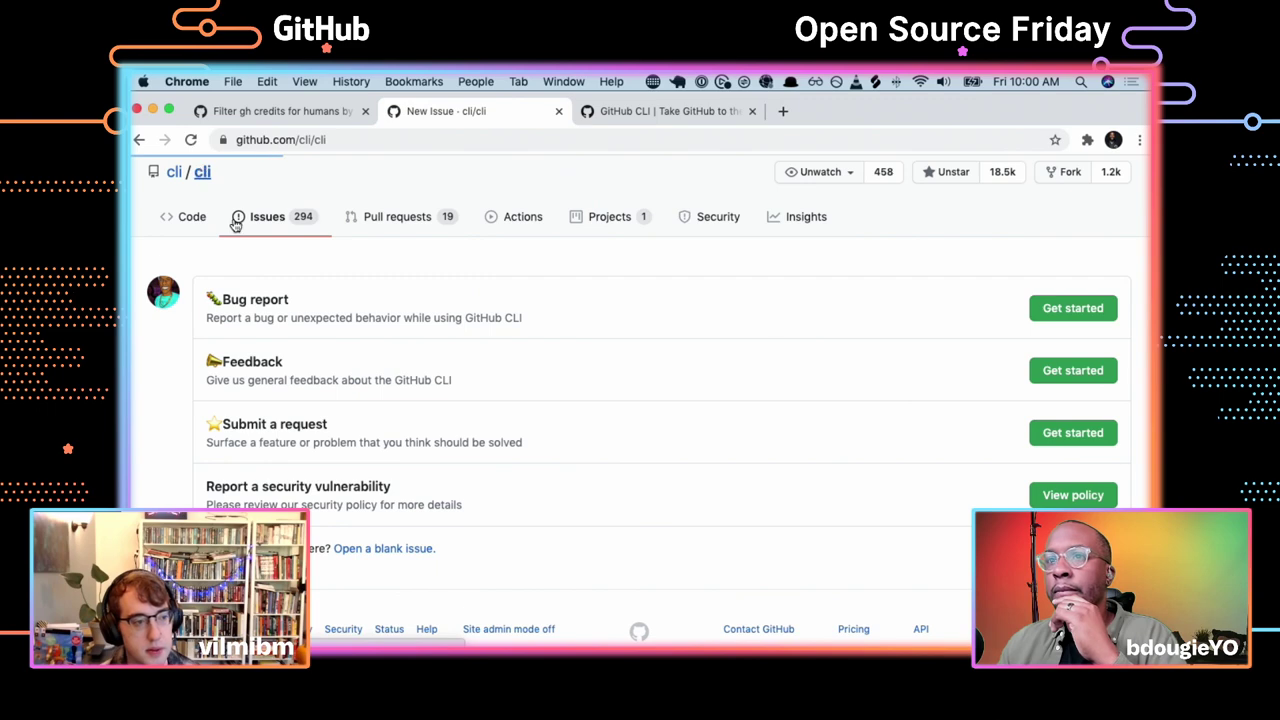
Open cli/cli Insights Pulse, then the Community profile checklist, then the Contributors graph
scroll(400, 470, down, 2)
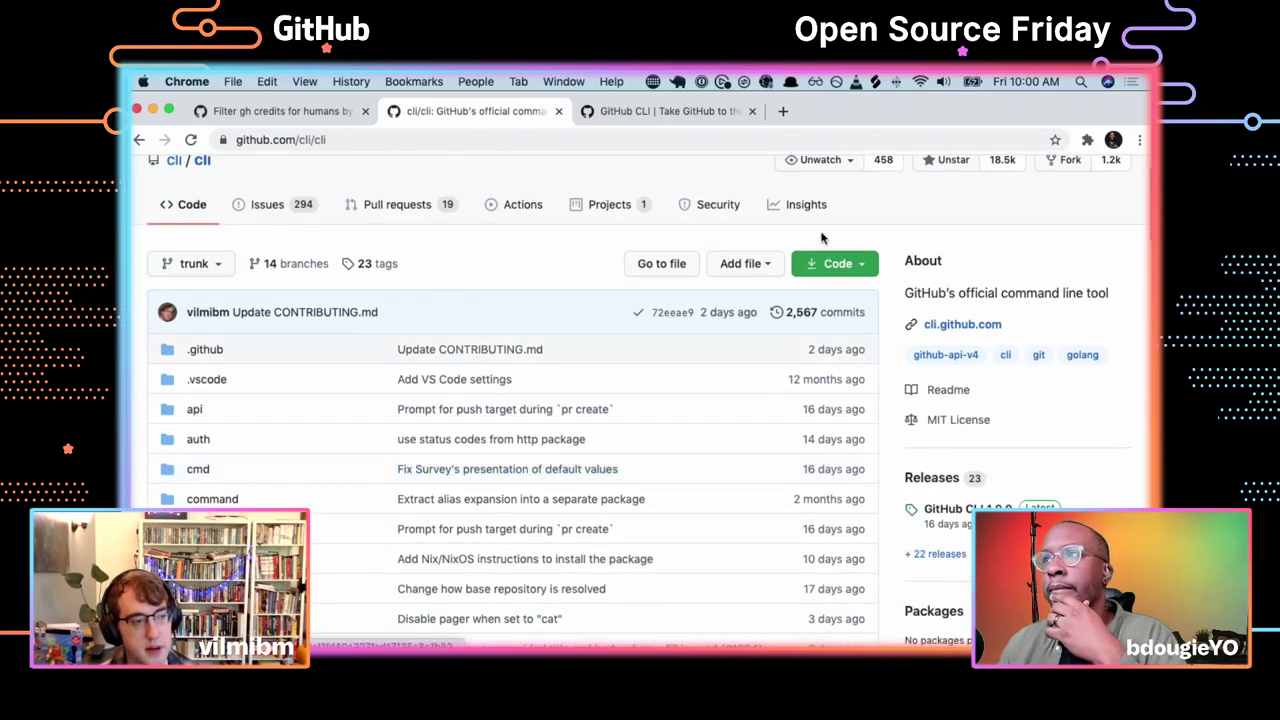
click(806, 204)
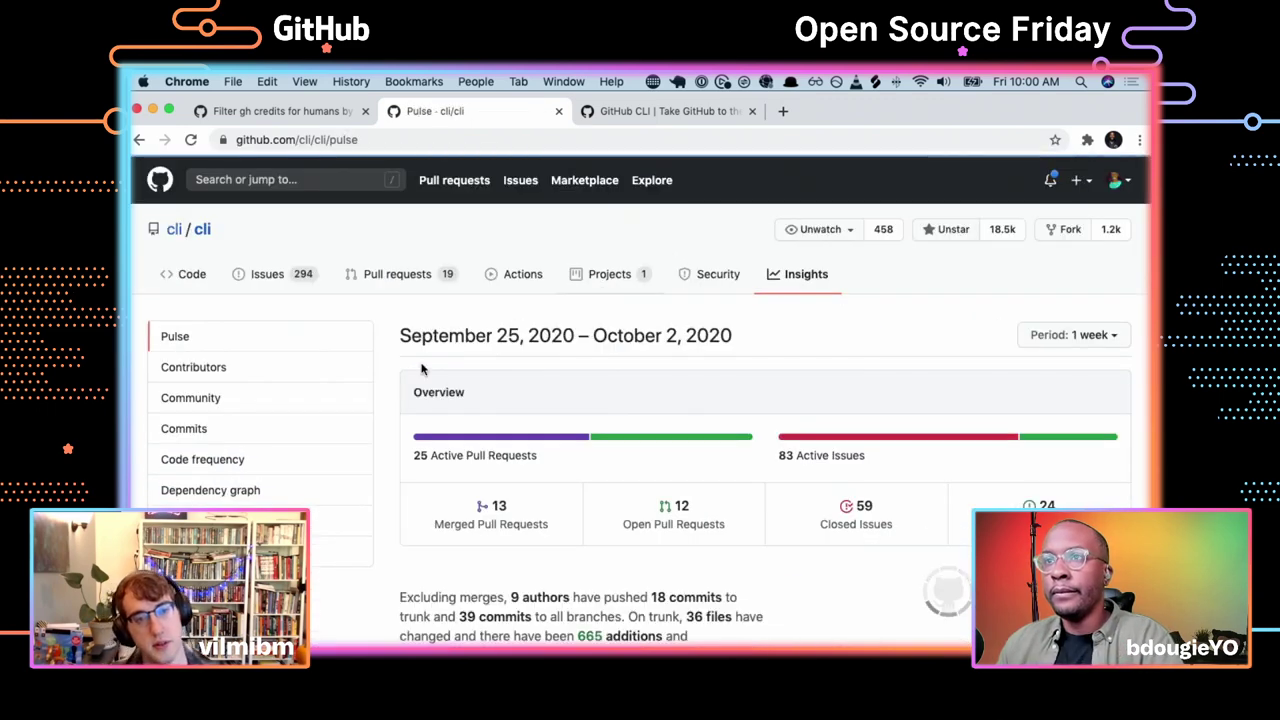
click(274, 399)
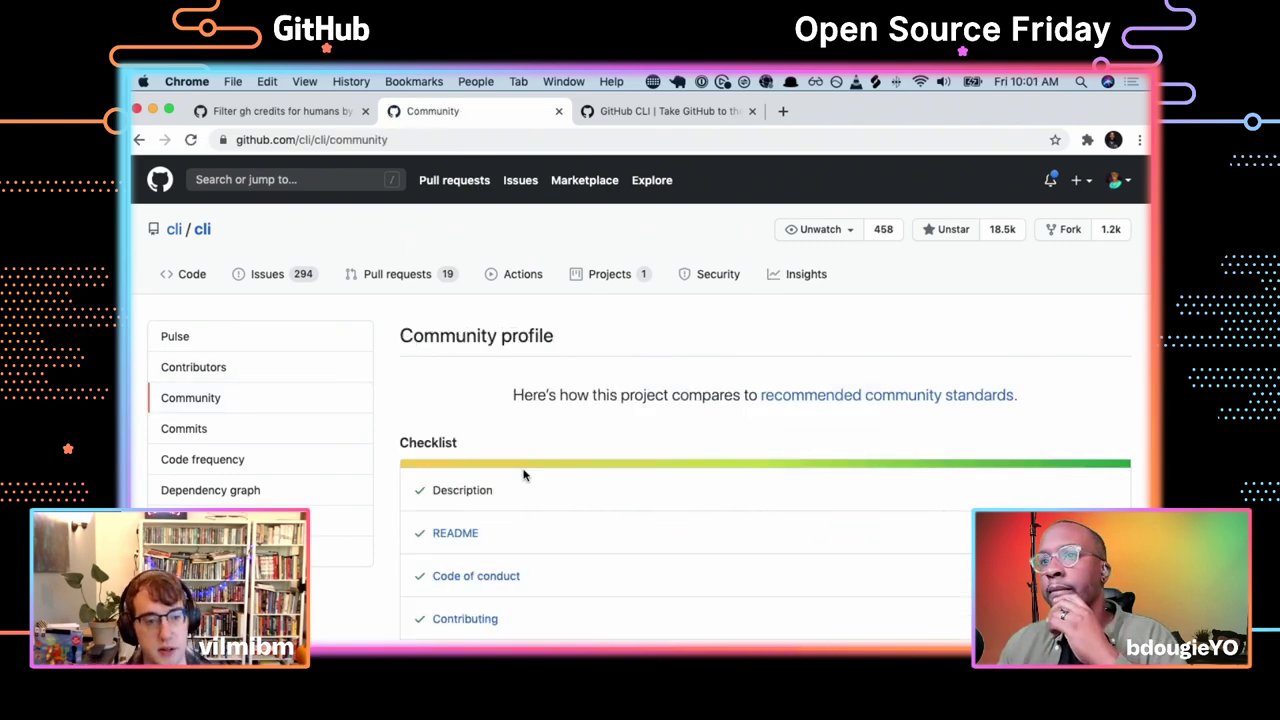
scroll(543, 483, down, 5)
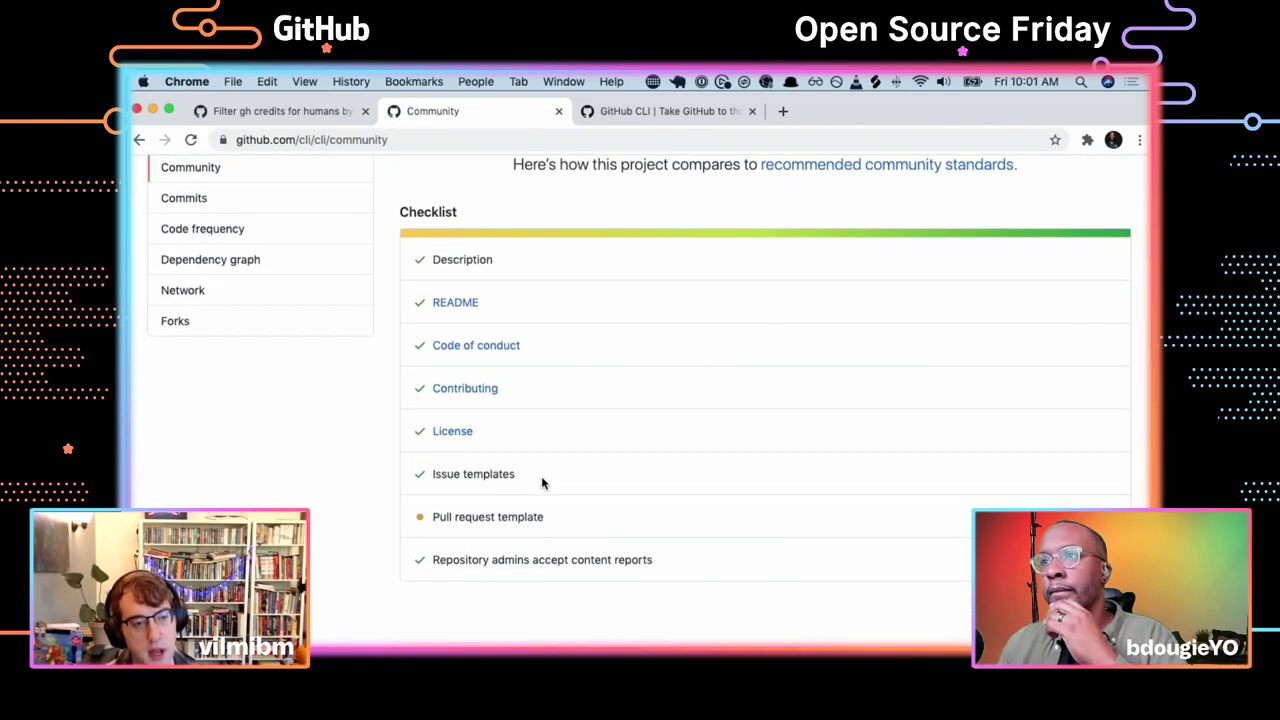
scroll(543, 483, up, 3)
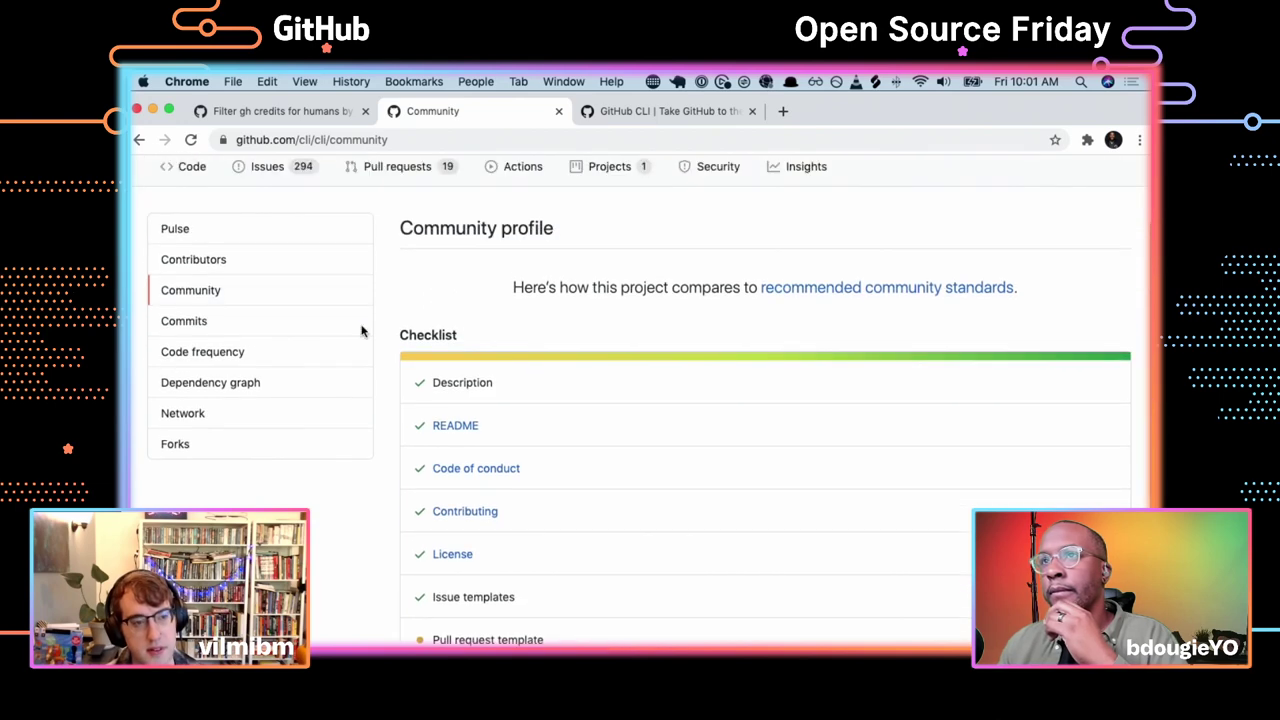
click(276, 266)
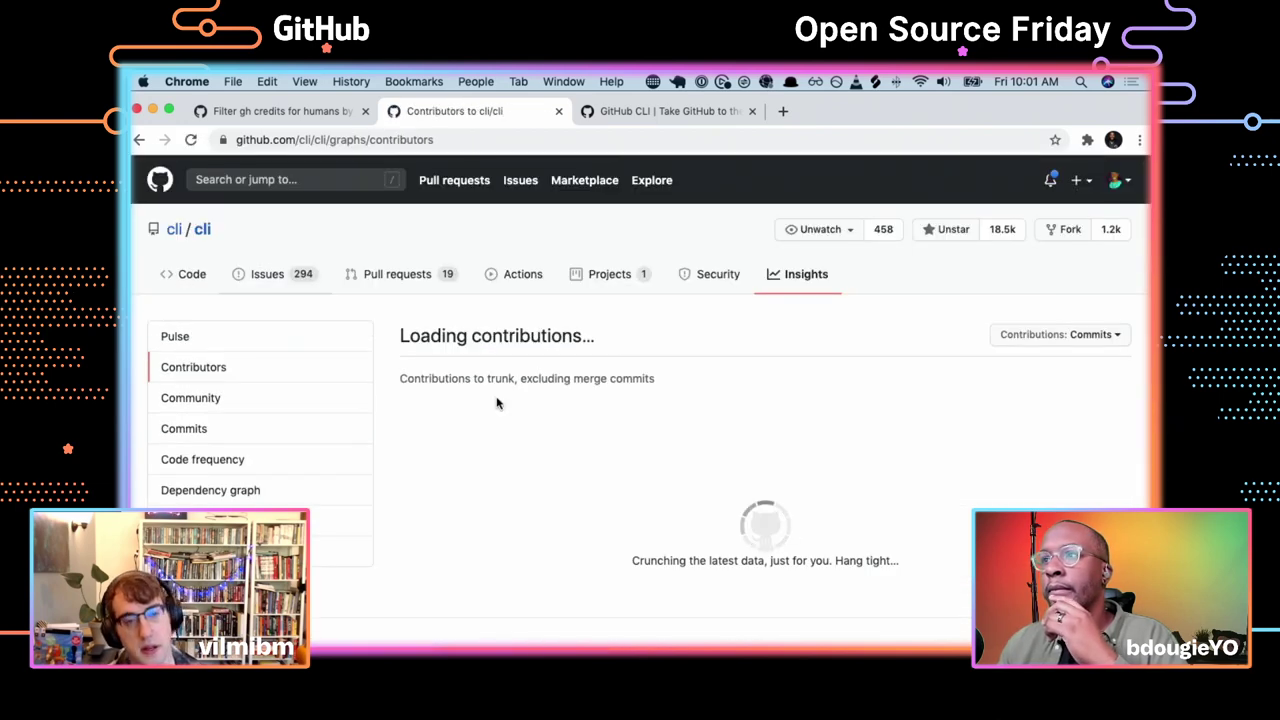
Scroll the loaded contributors graph's per-contributor commit charts down to rank #13
scroll(497, 403, down, 8)
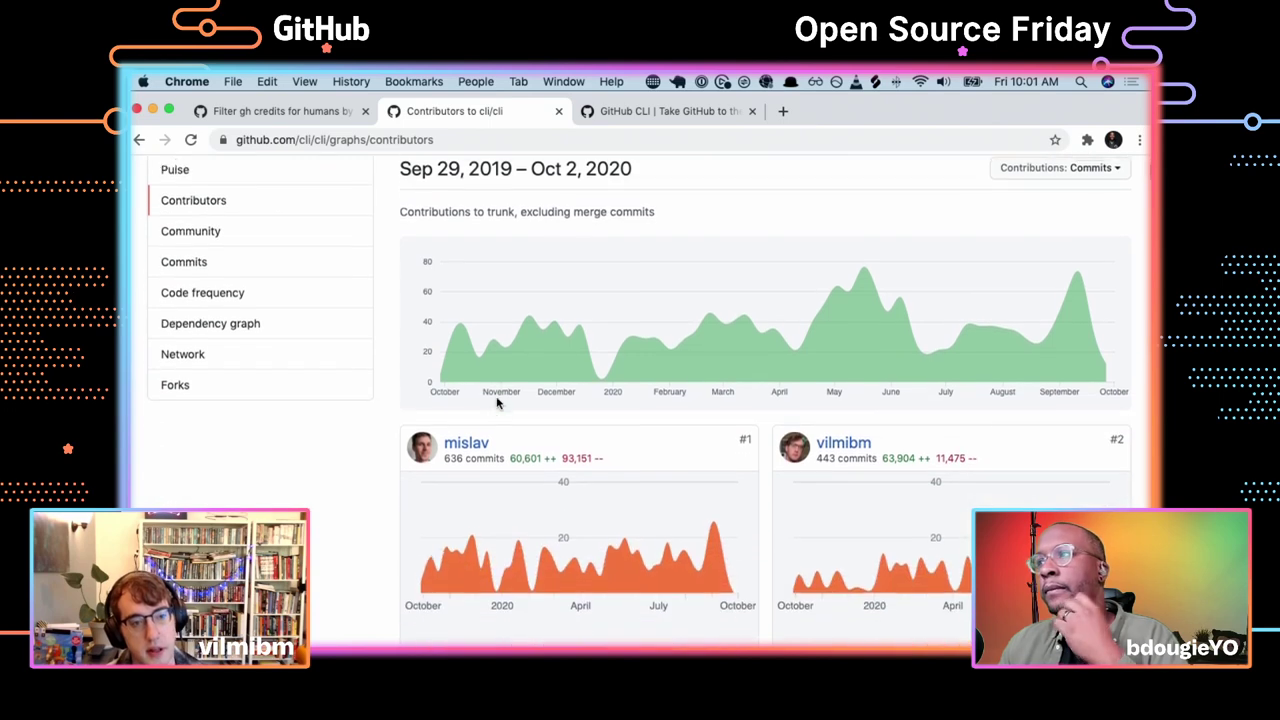
scroll(497, 403, down, 3)
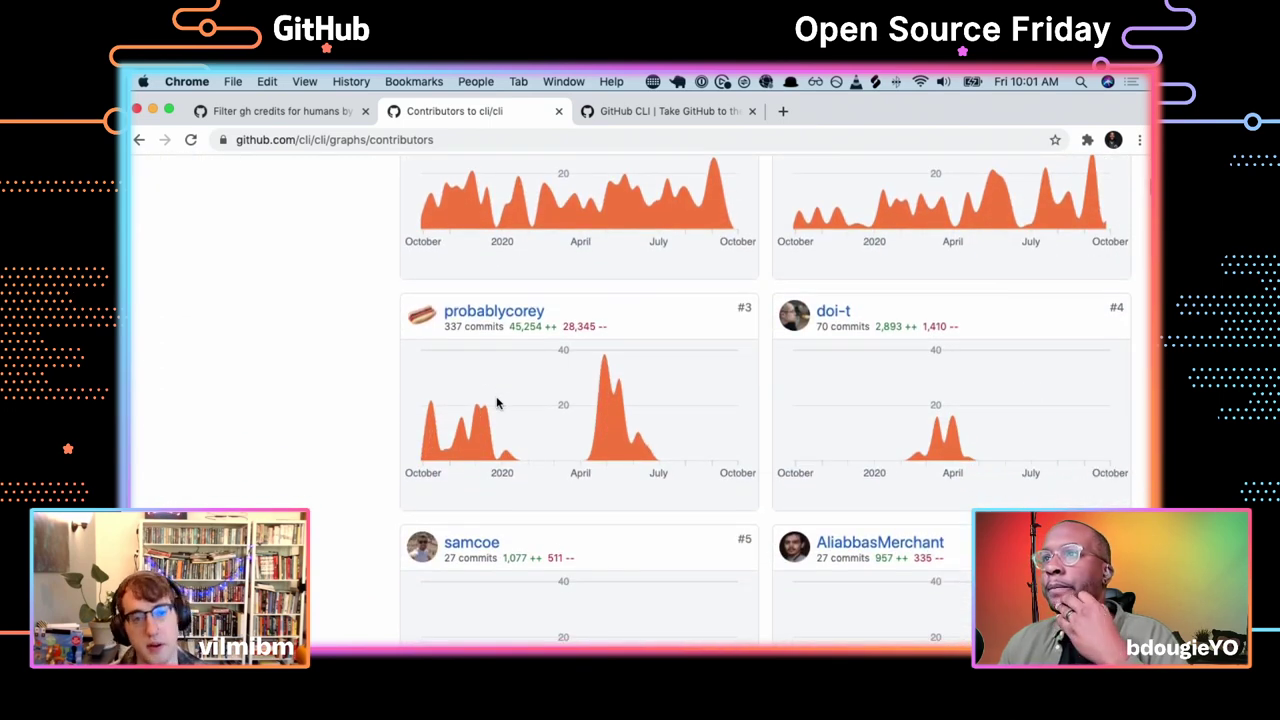
scroll(497, 403, down, 2)
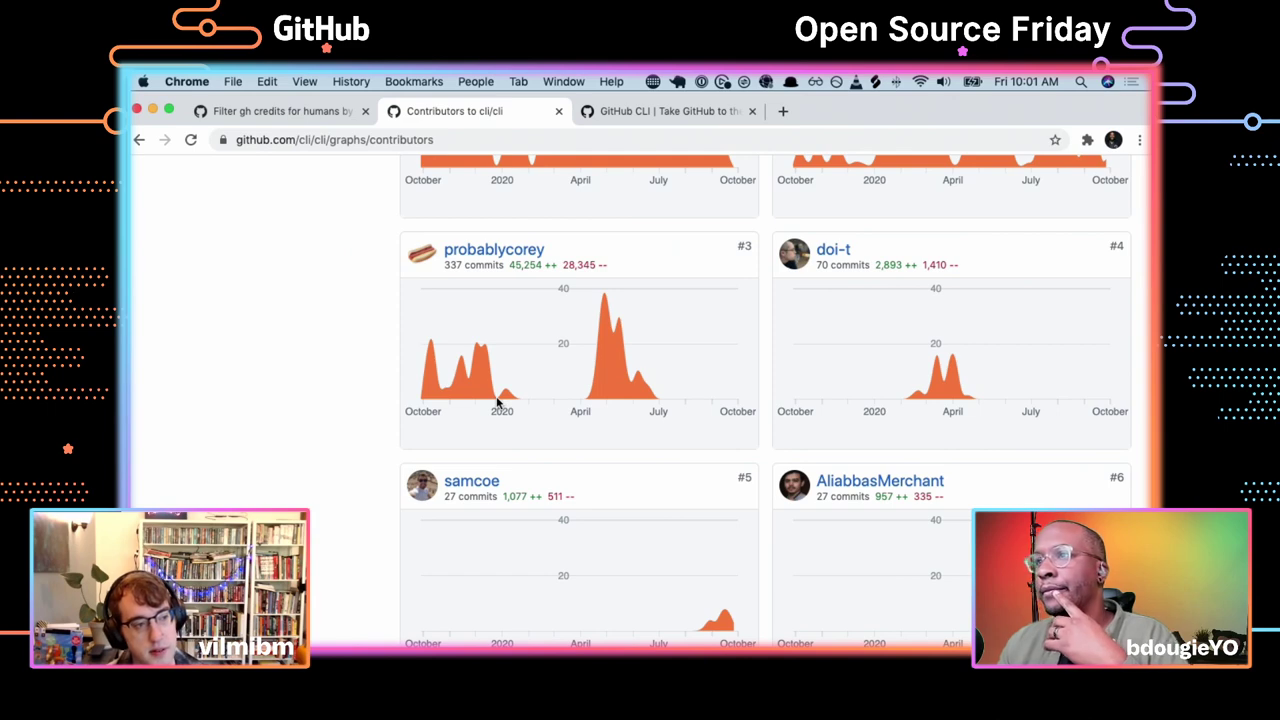
scroll(497, 403, down, 5)
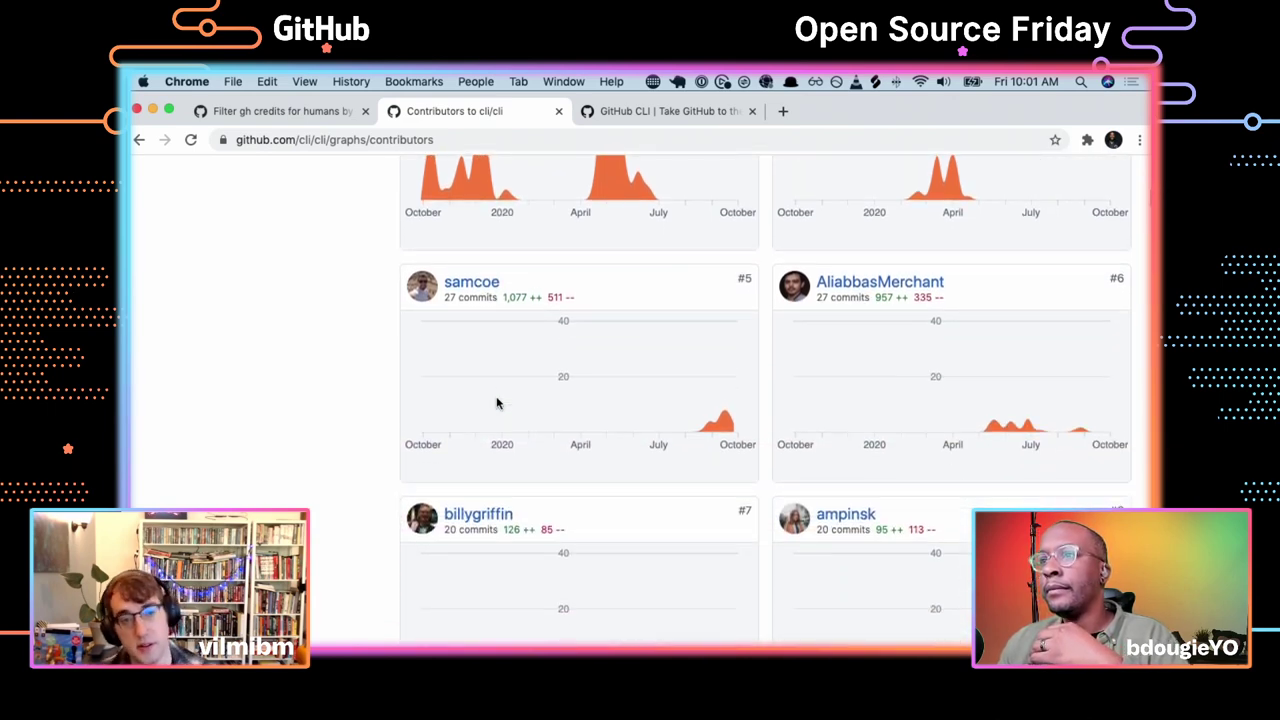
scroll(497, 403, down, 4)
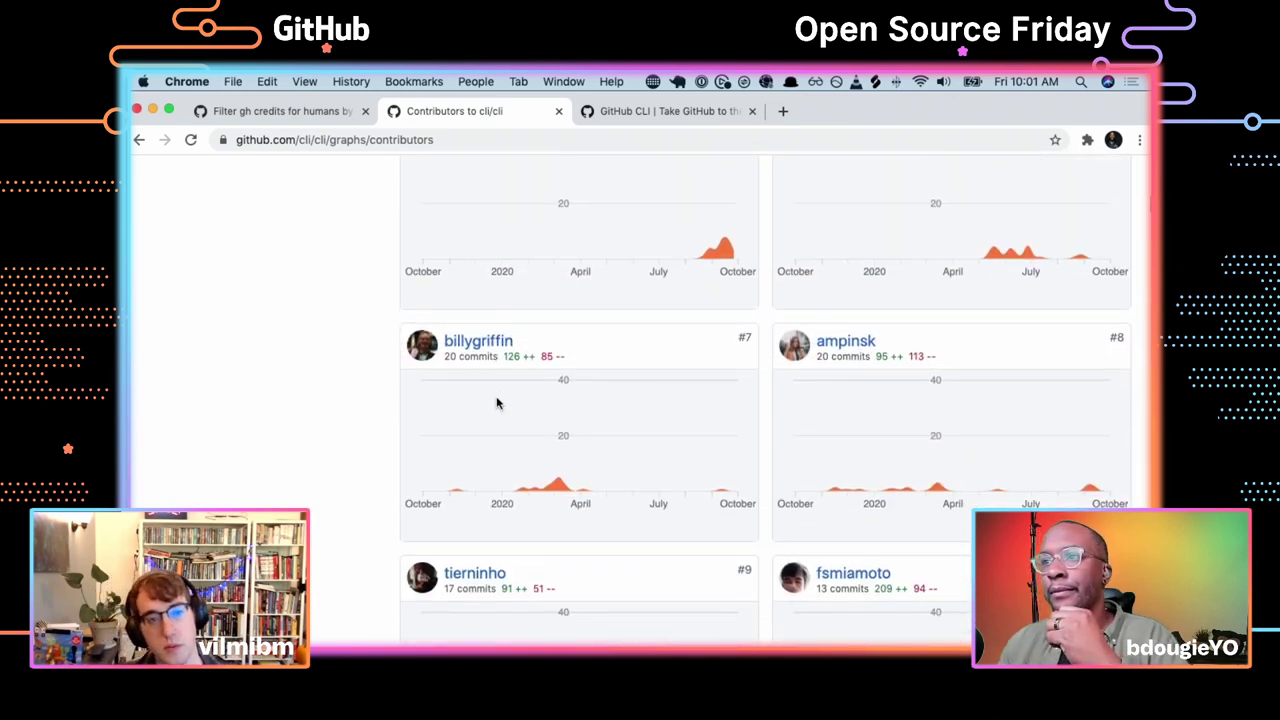
scroll(497, 403, down, 1)
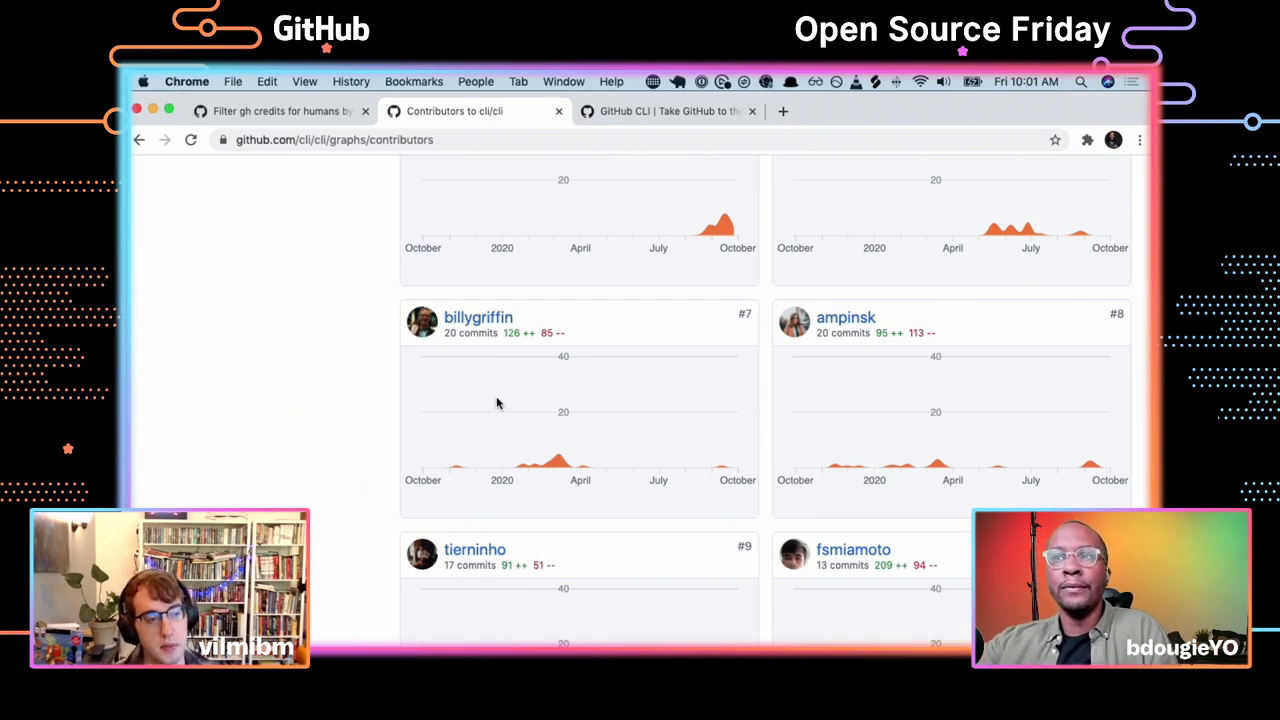
scroll(497, 403, down, 5)
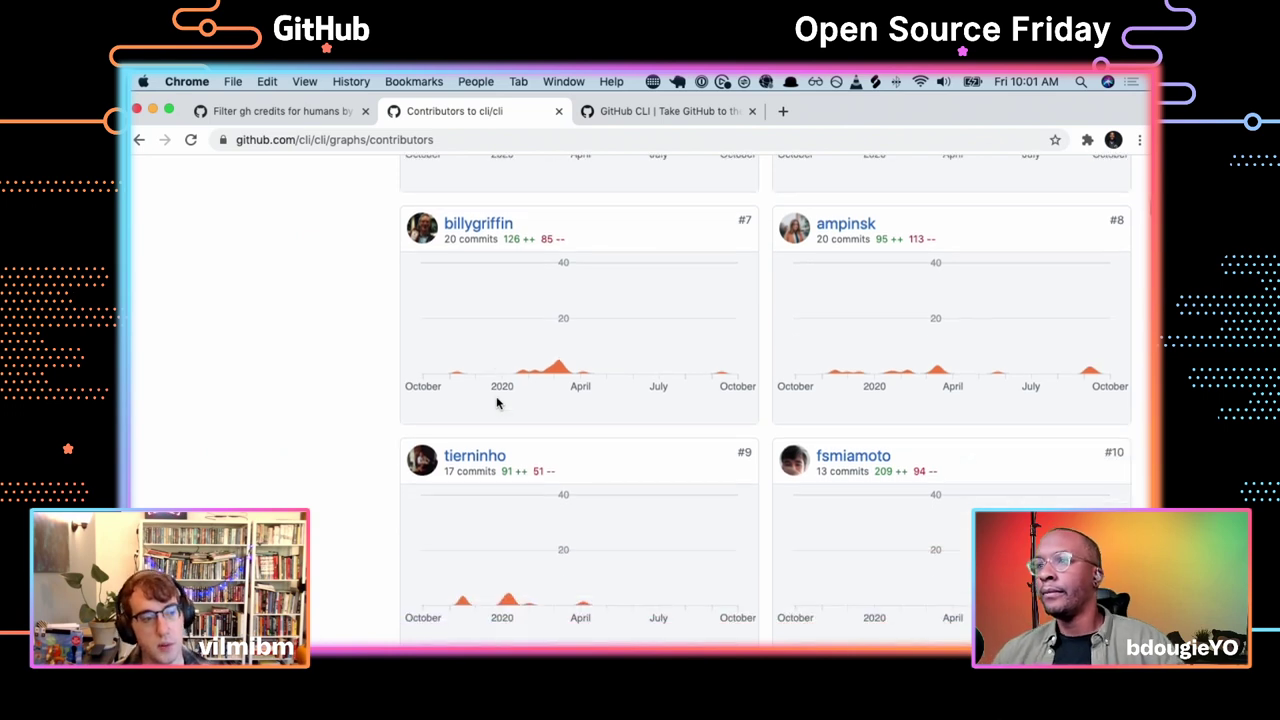
scroll(497, 403, down, 2)
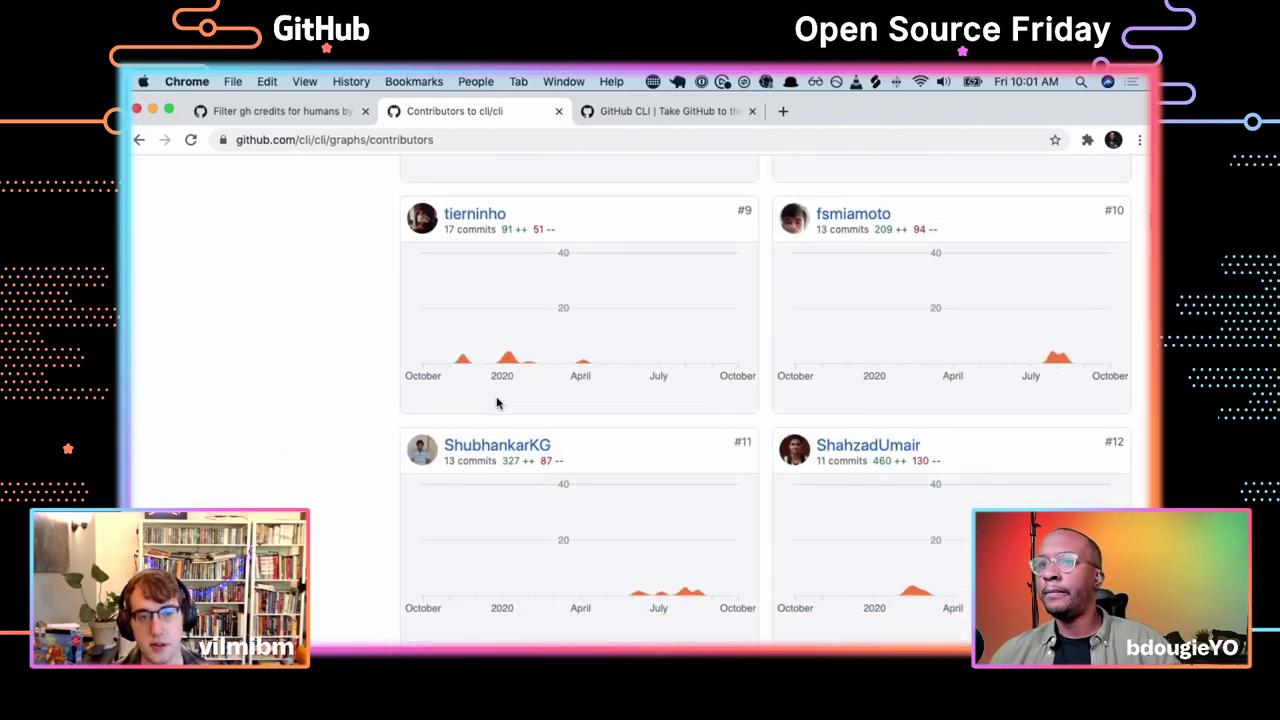
mouse_move(499, 404)
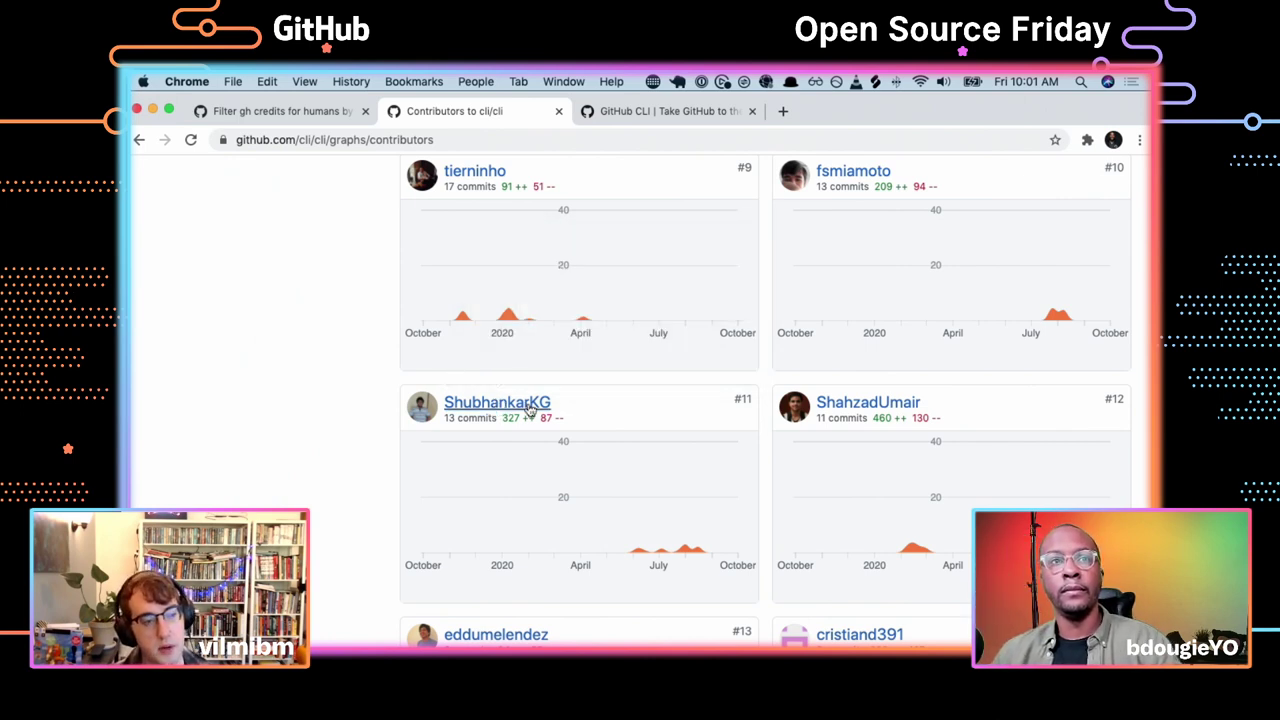
scroll(543, 410, down, 1)
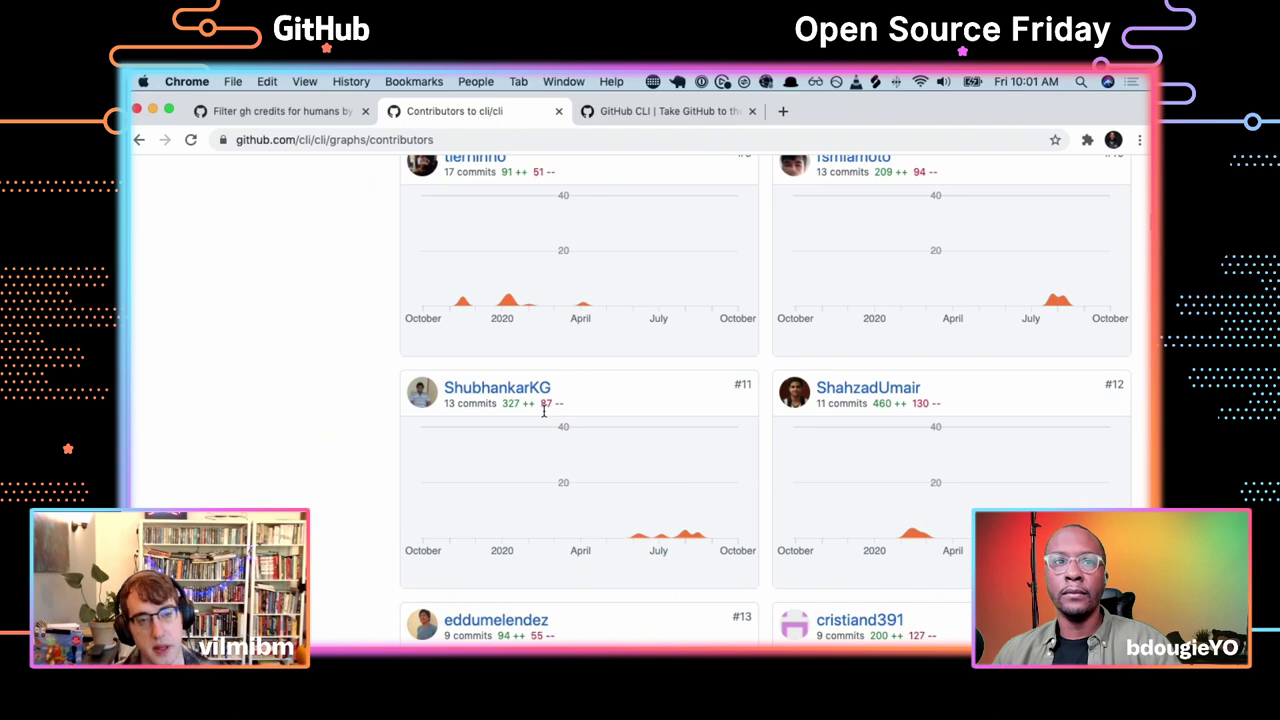
scroll(544, 412, down, 1)
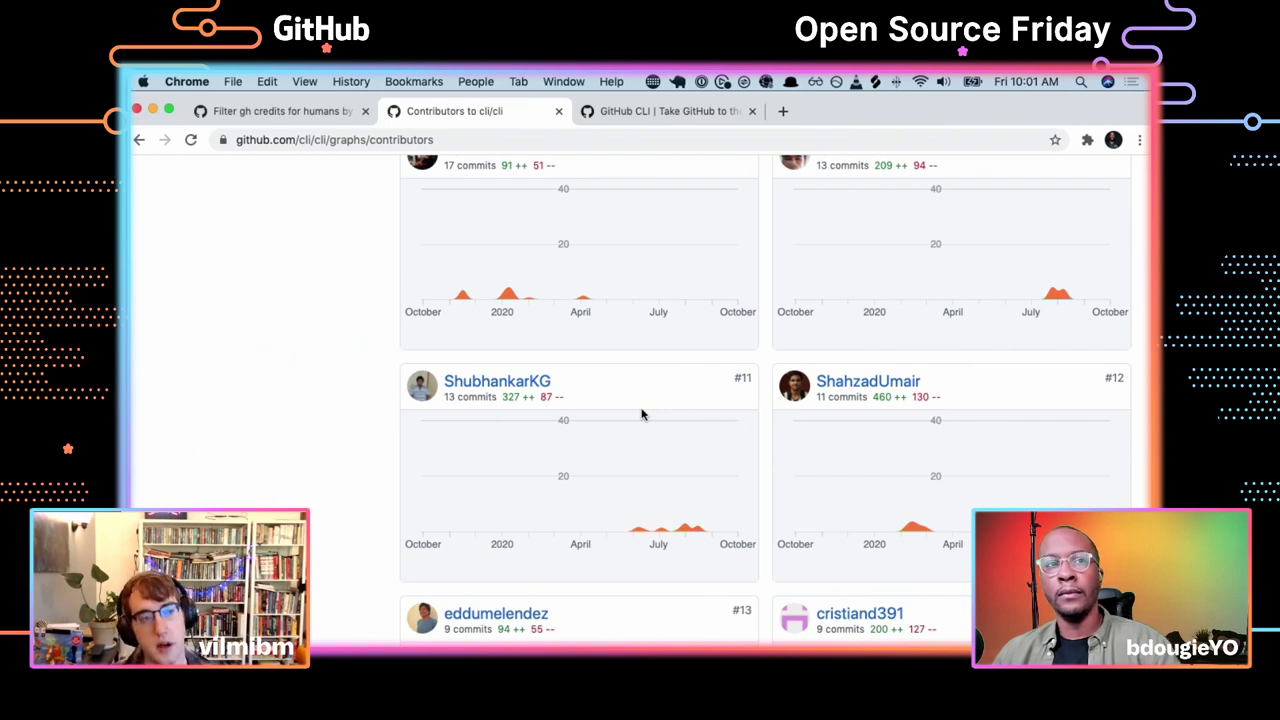
scroll(642, 414, down, 1)
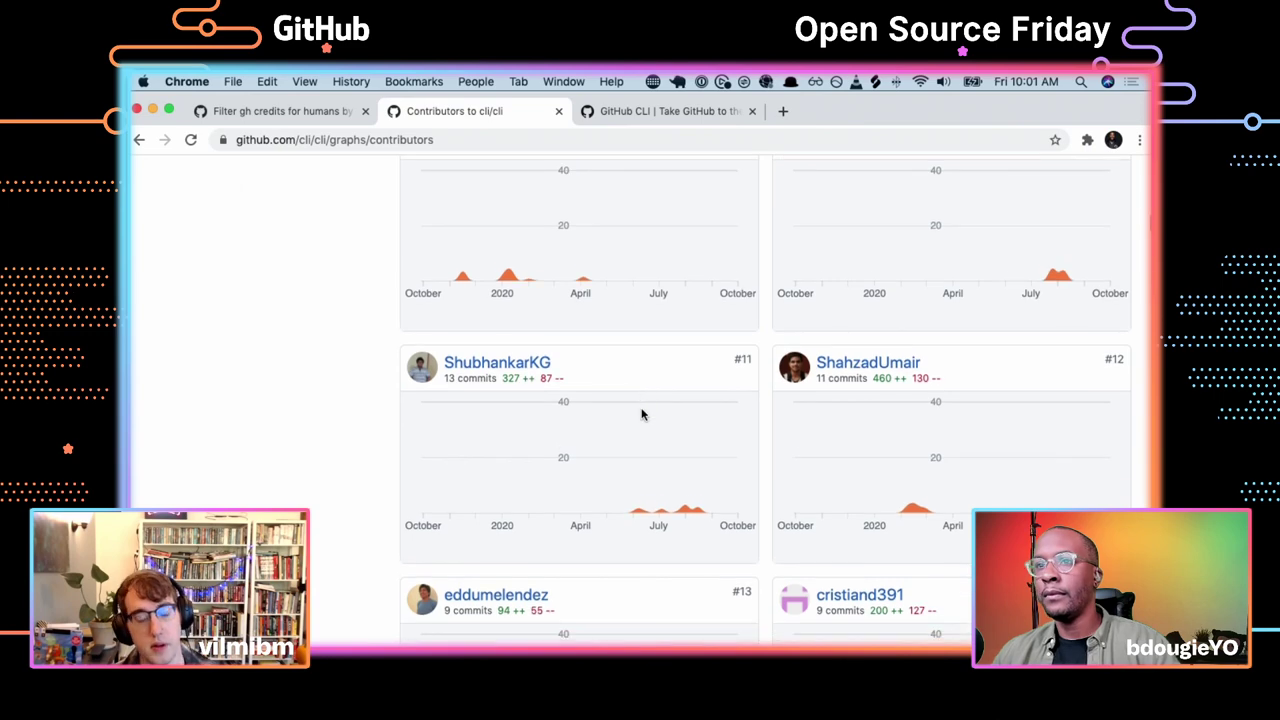
scroll(642, 414, down, 10)
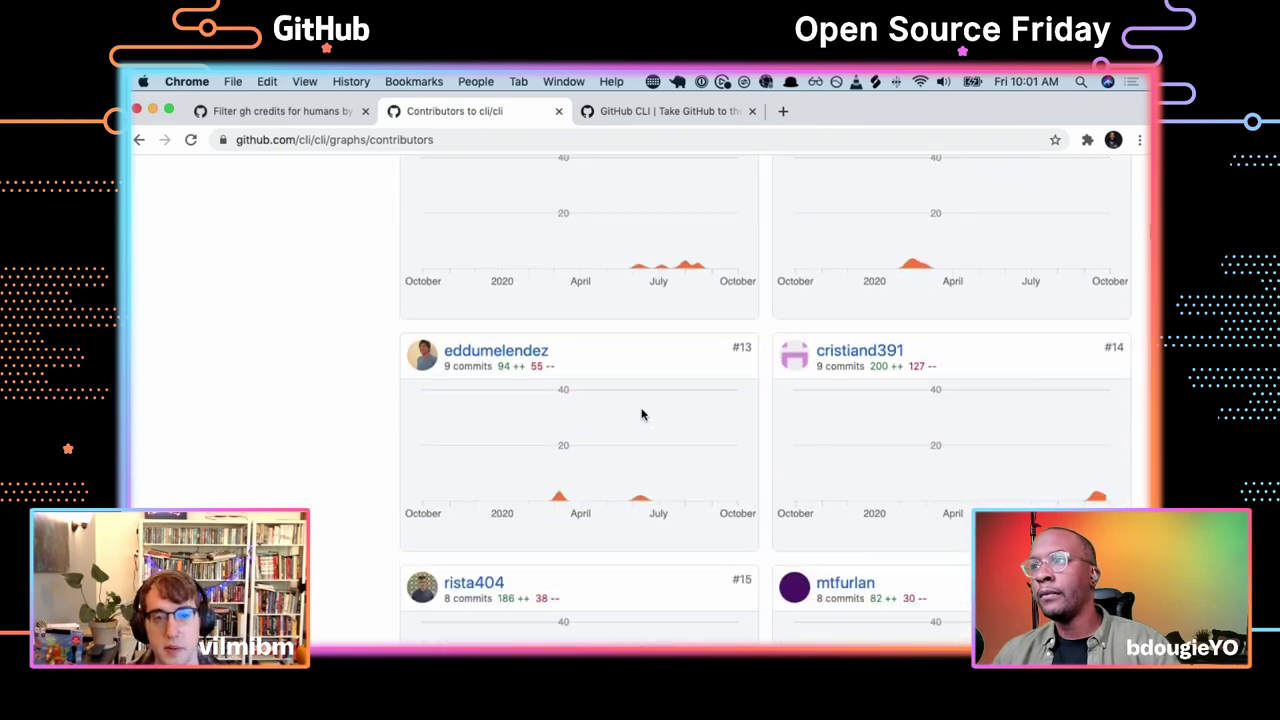
scroll(642, 410, down, 6)
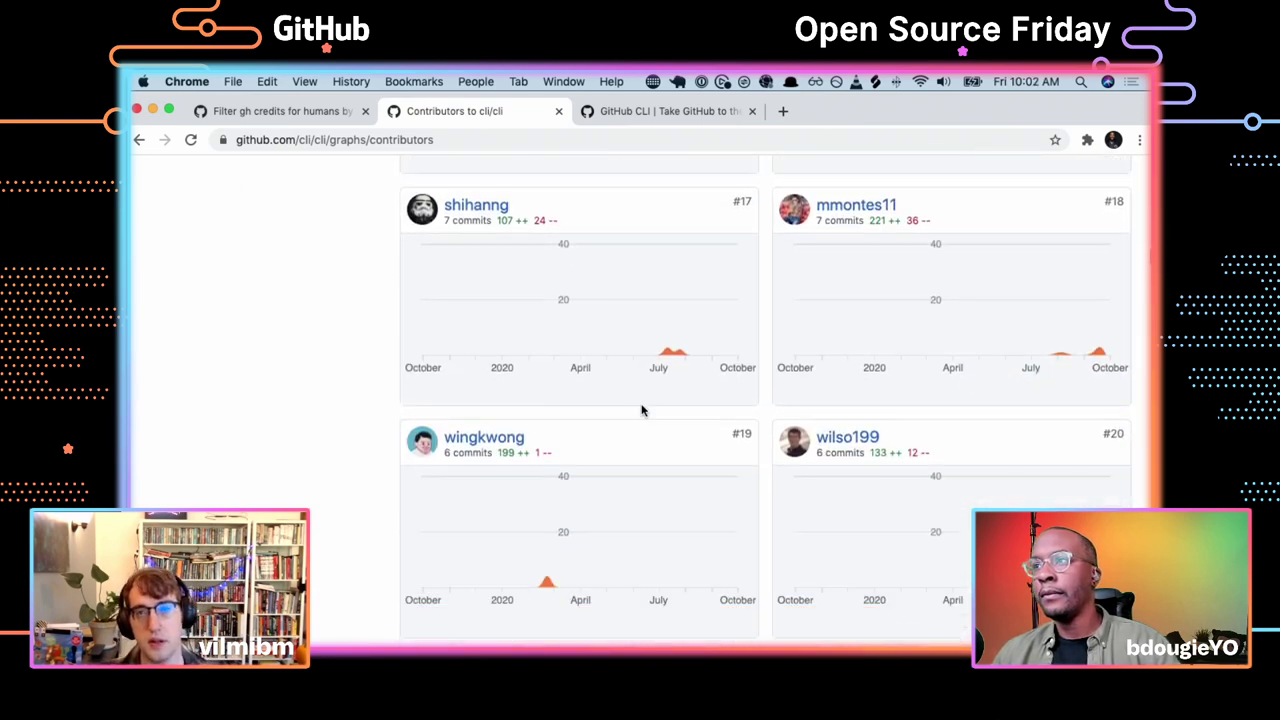
scroll(642, 410, down, 4)
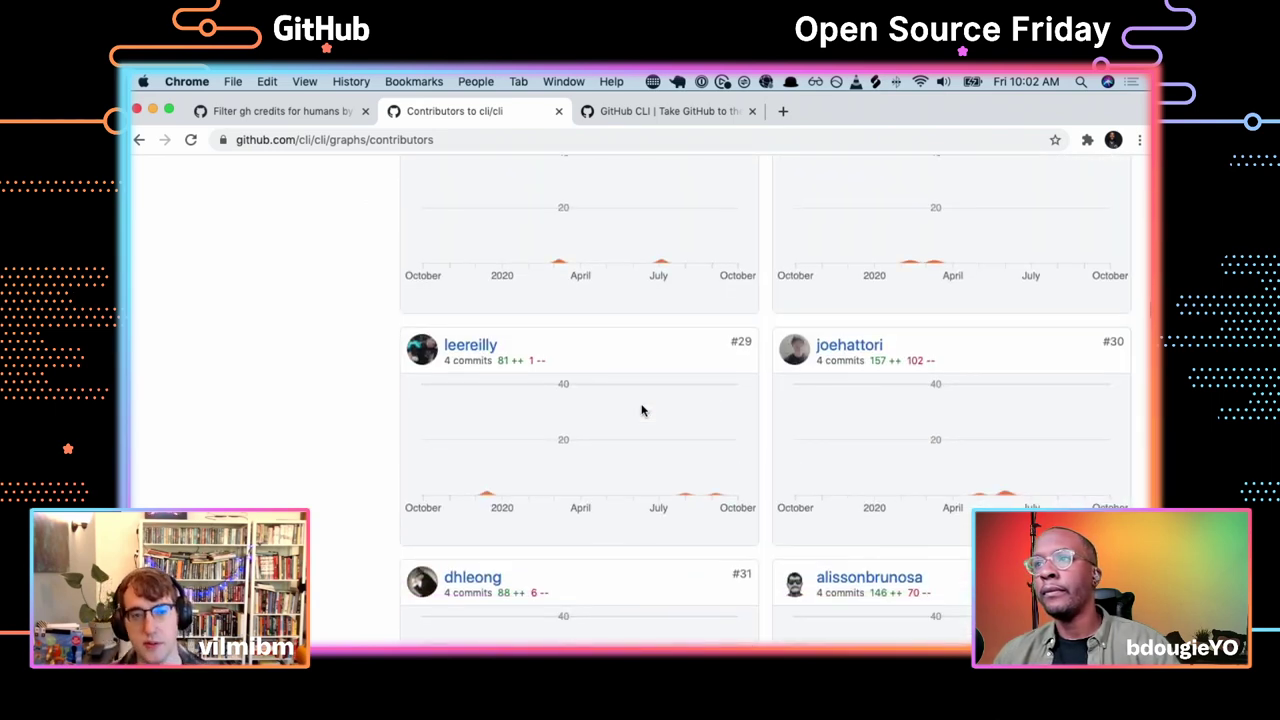
scroll(642, 410, down, 2)
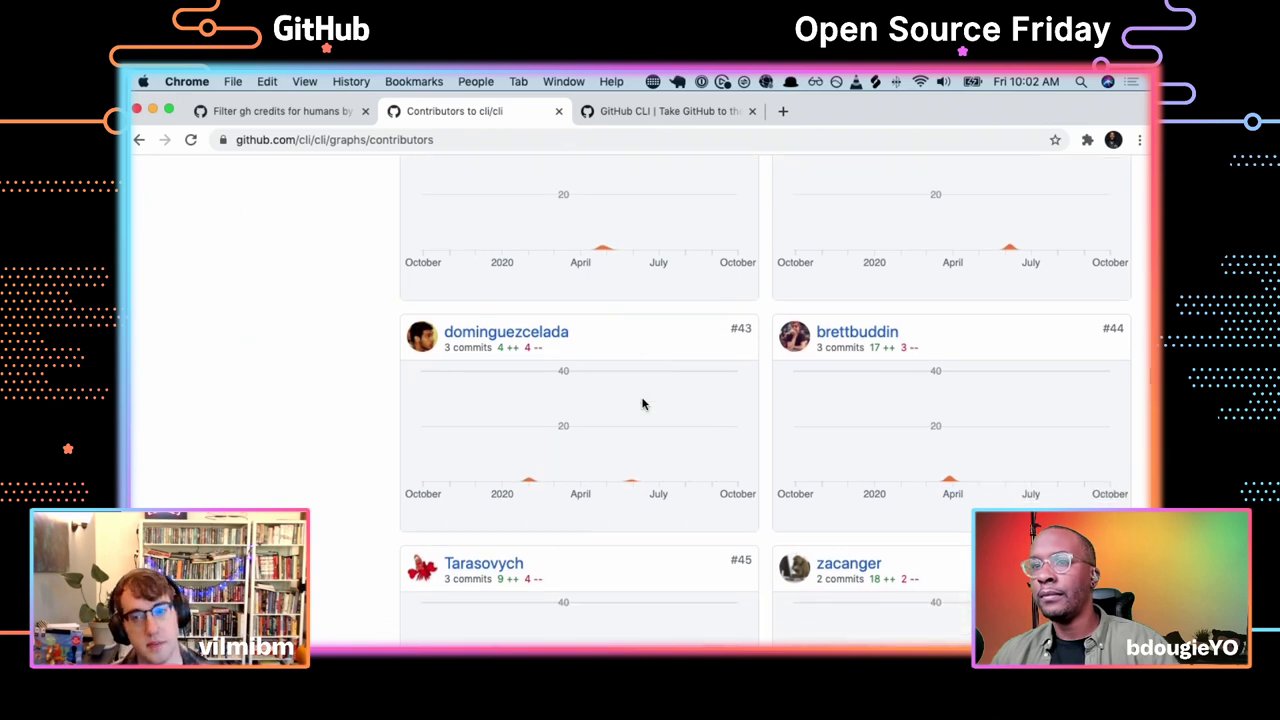
scroll(643, 404, down, 5)
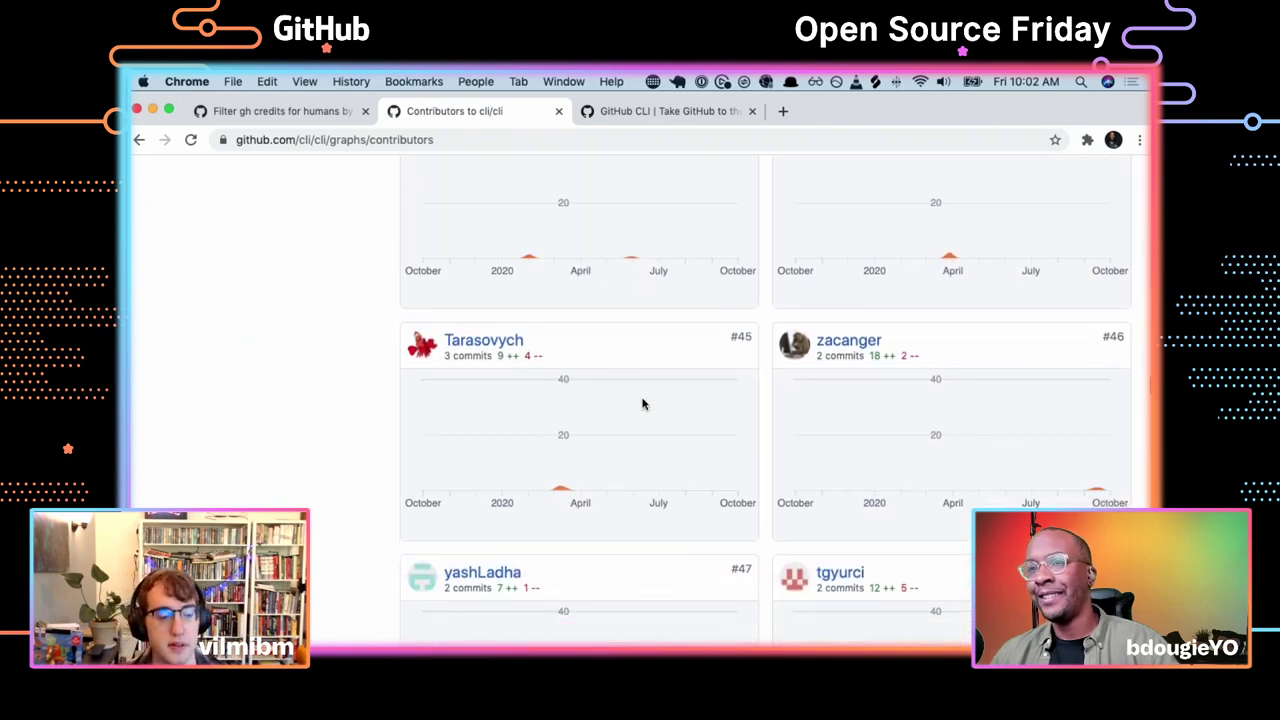
scroll(643, 404, down, 5)
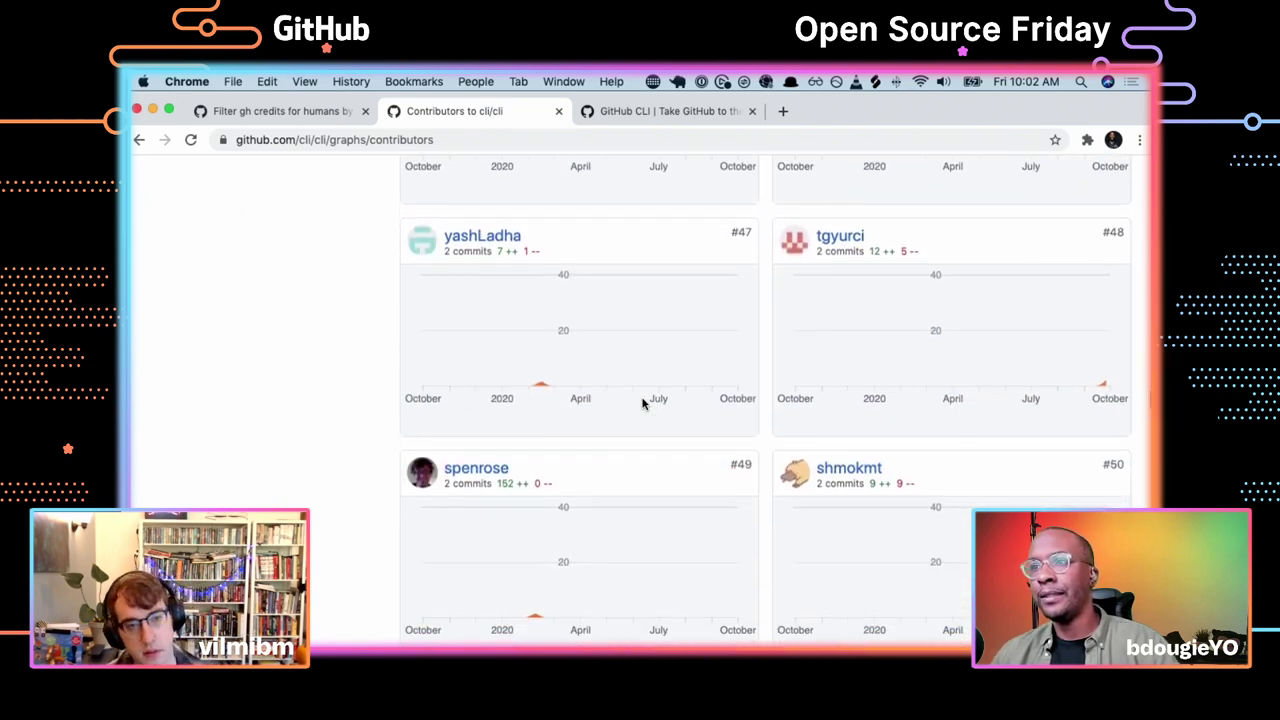
scroll(643, 404, down, 7)
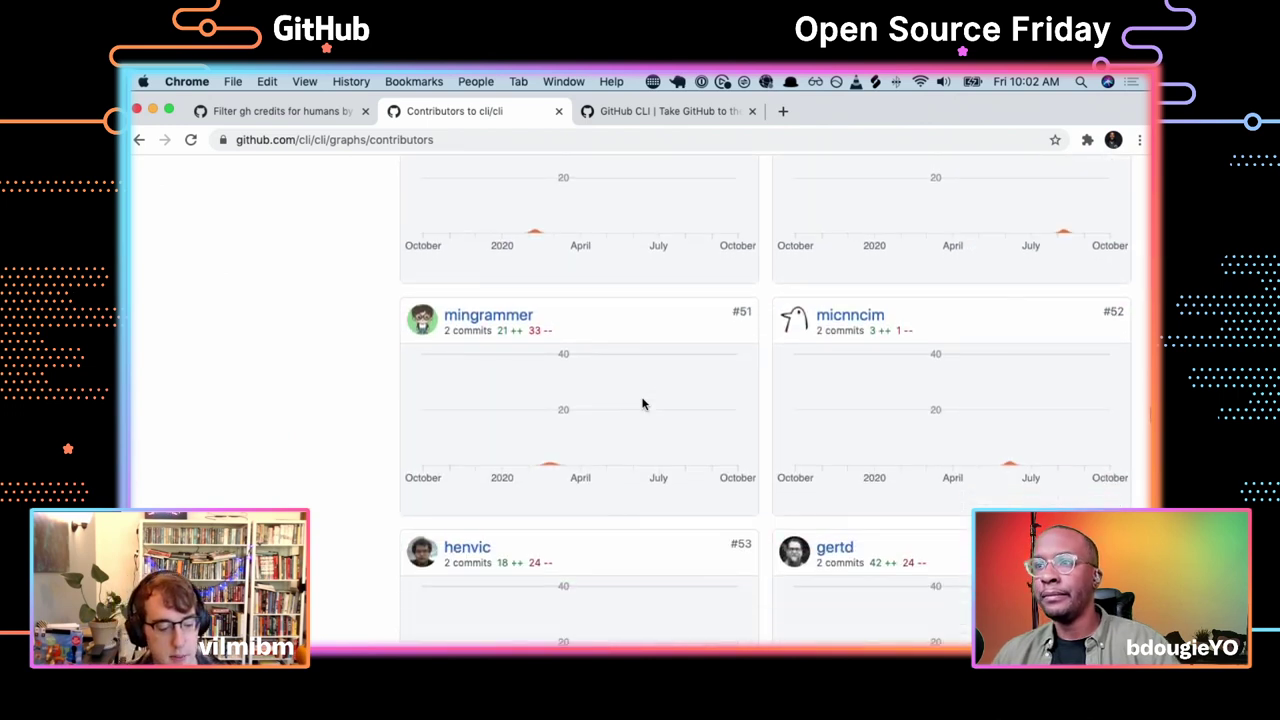
scroll(643, 404, down, 5)
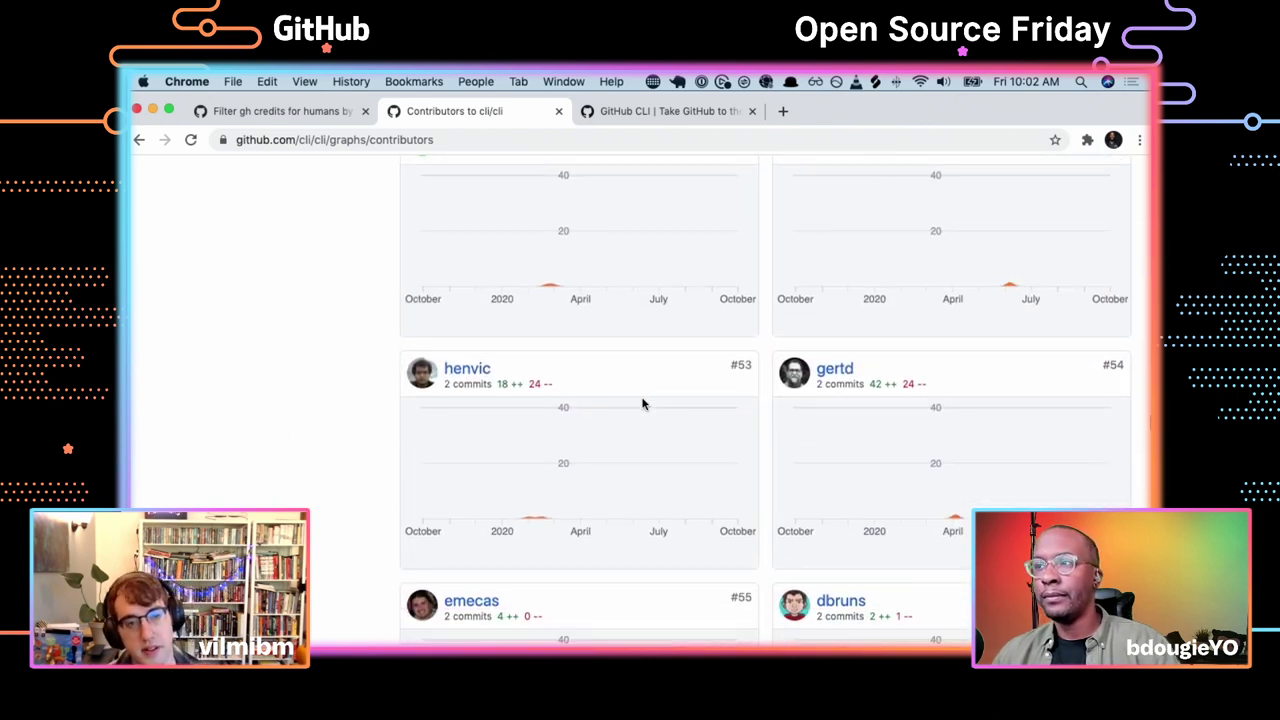
scroll(643, 404, down, 7)
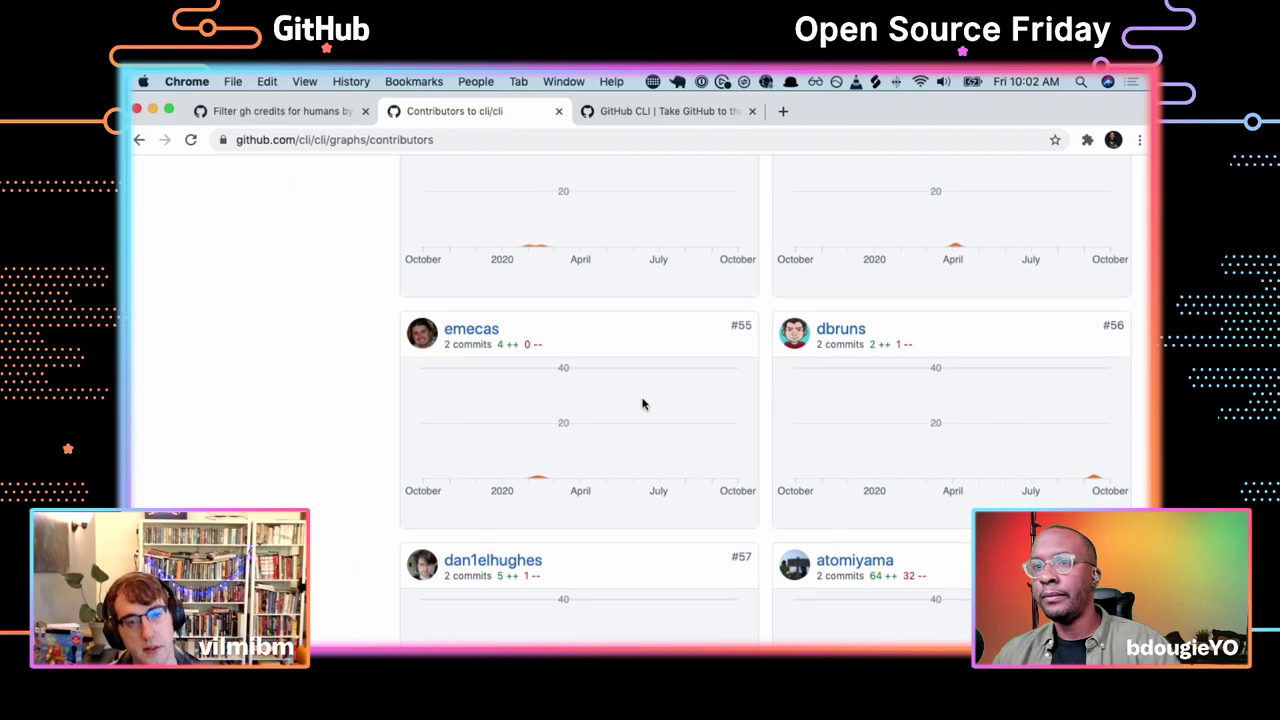
scroll(643, 404, down, 4)
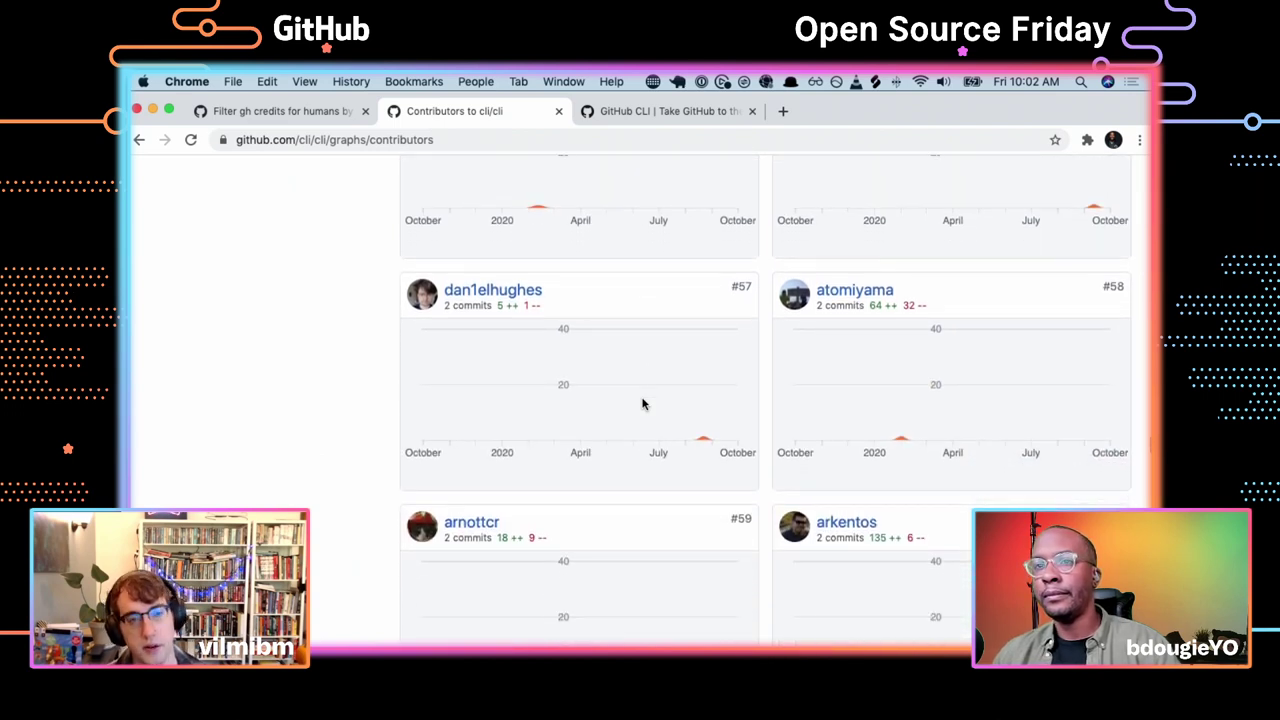
scroll(643, 404, down, 1)
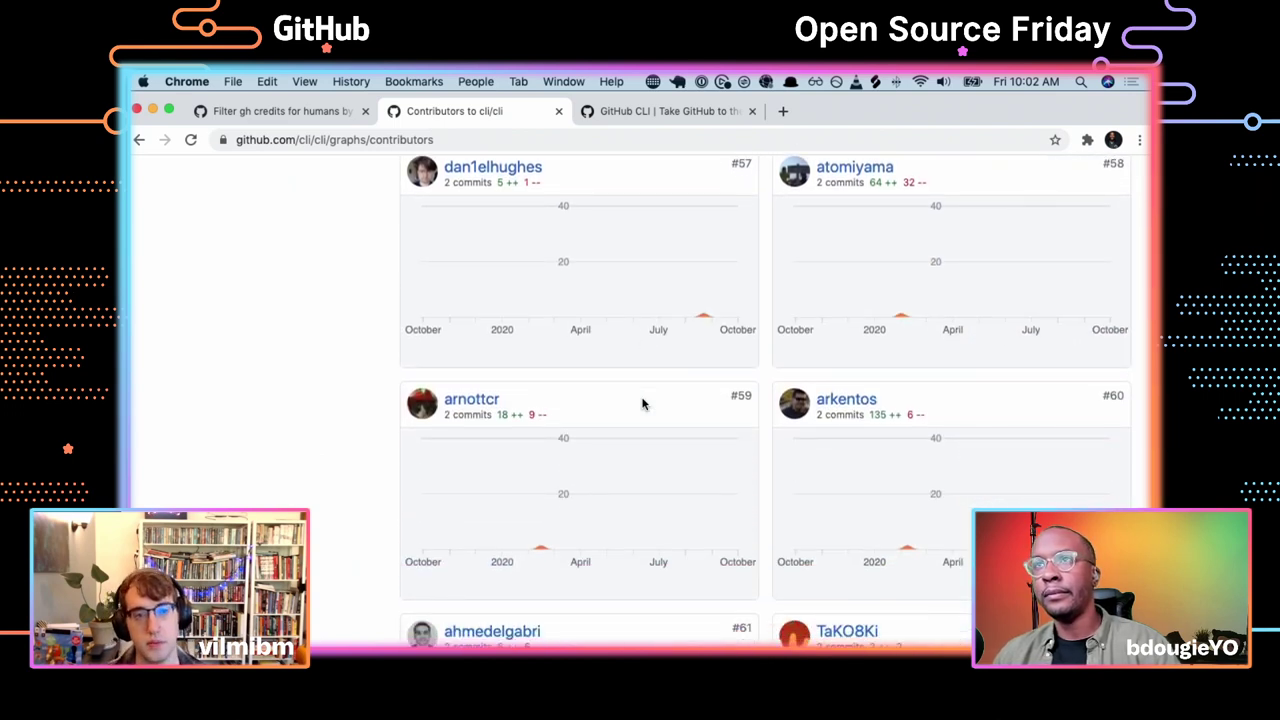
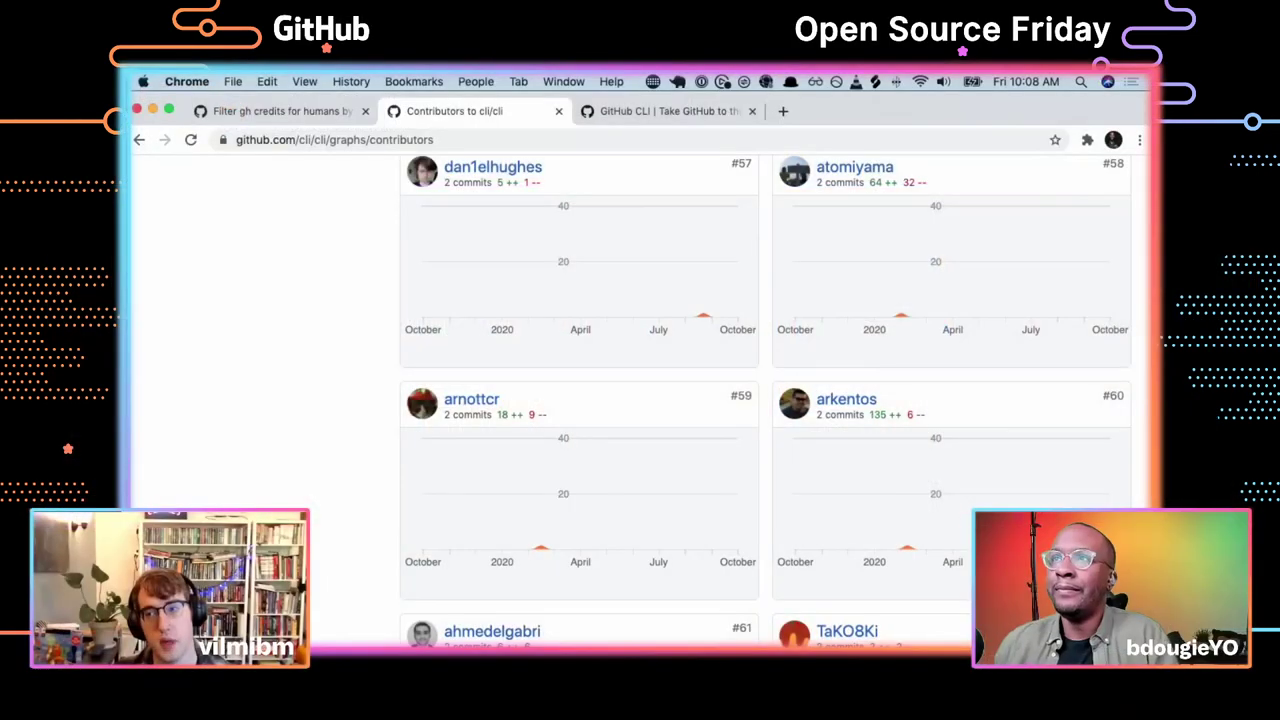
Filter cli/cli pull requests by 'is:pr is:closed extension', which returns 15 closed results
scroll(549, 357, up, 20)
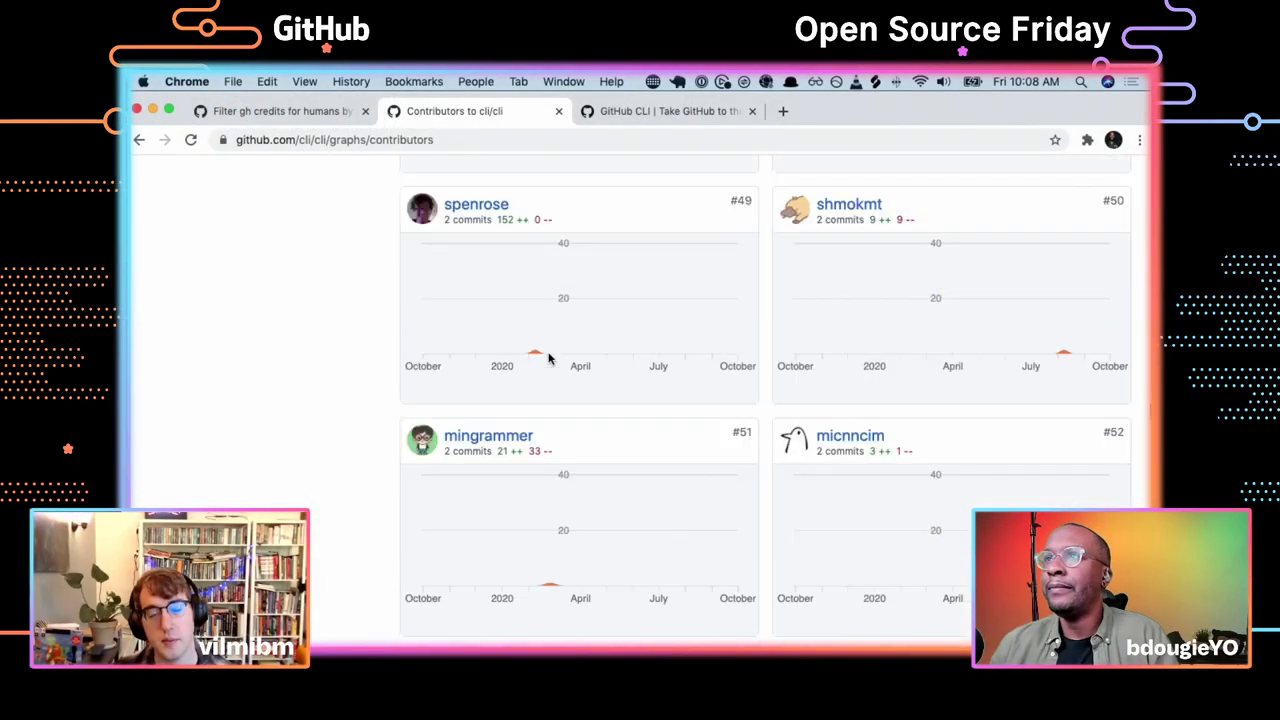
scroll(549, 357, up, 15)
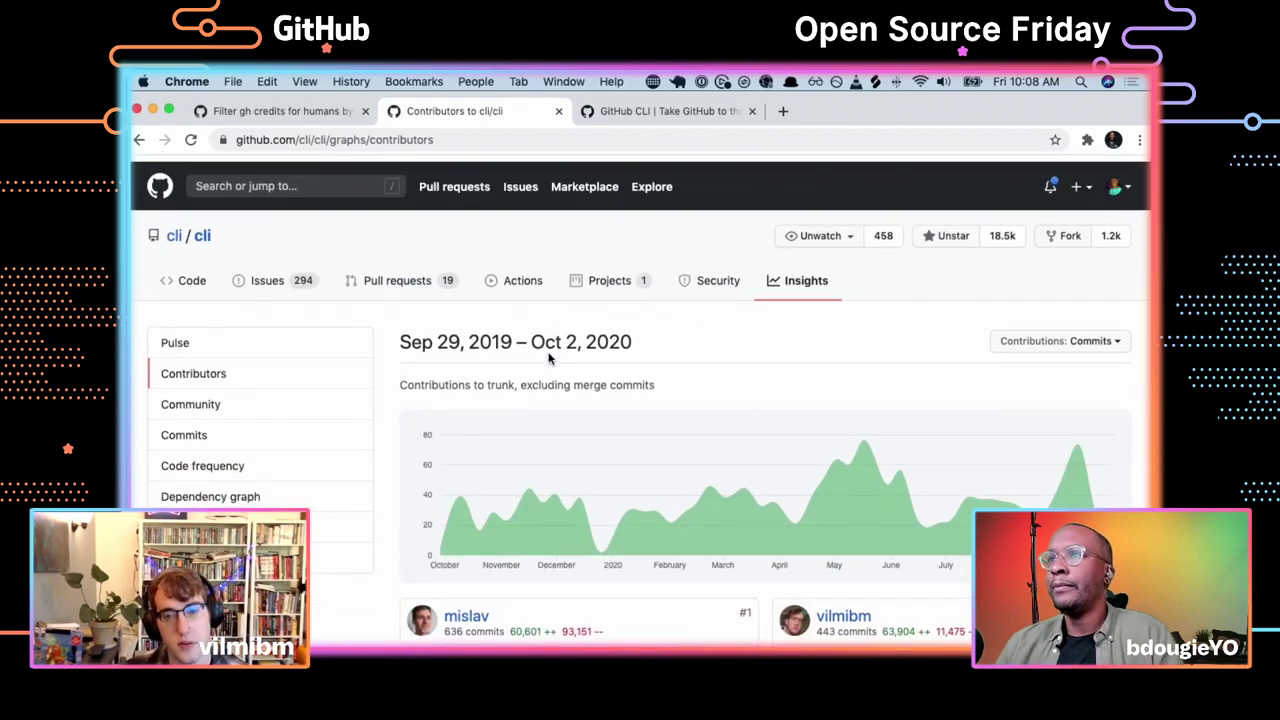
click(380, 276)
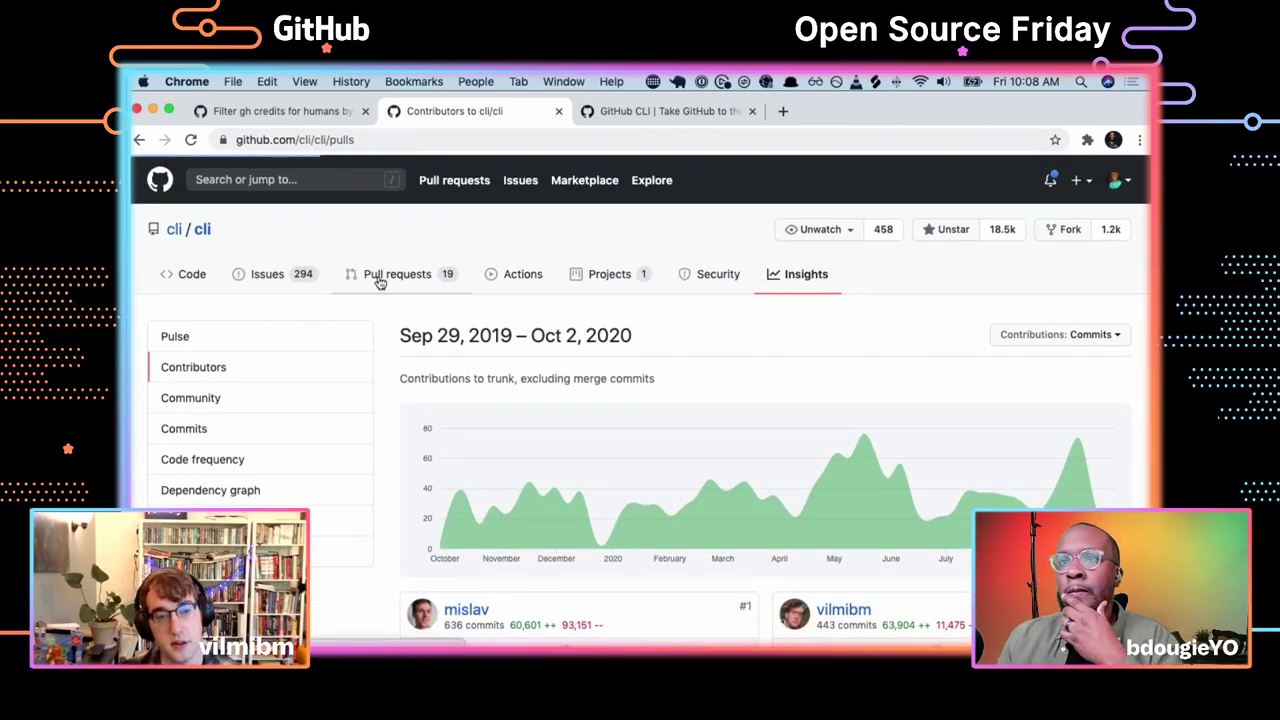
click(284, 386)
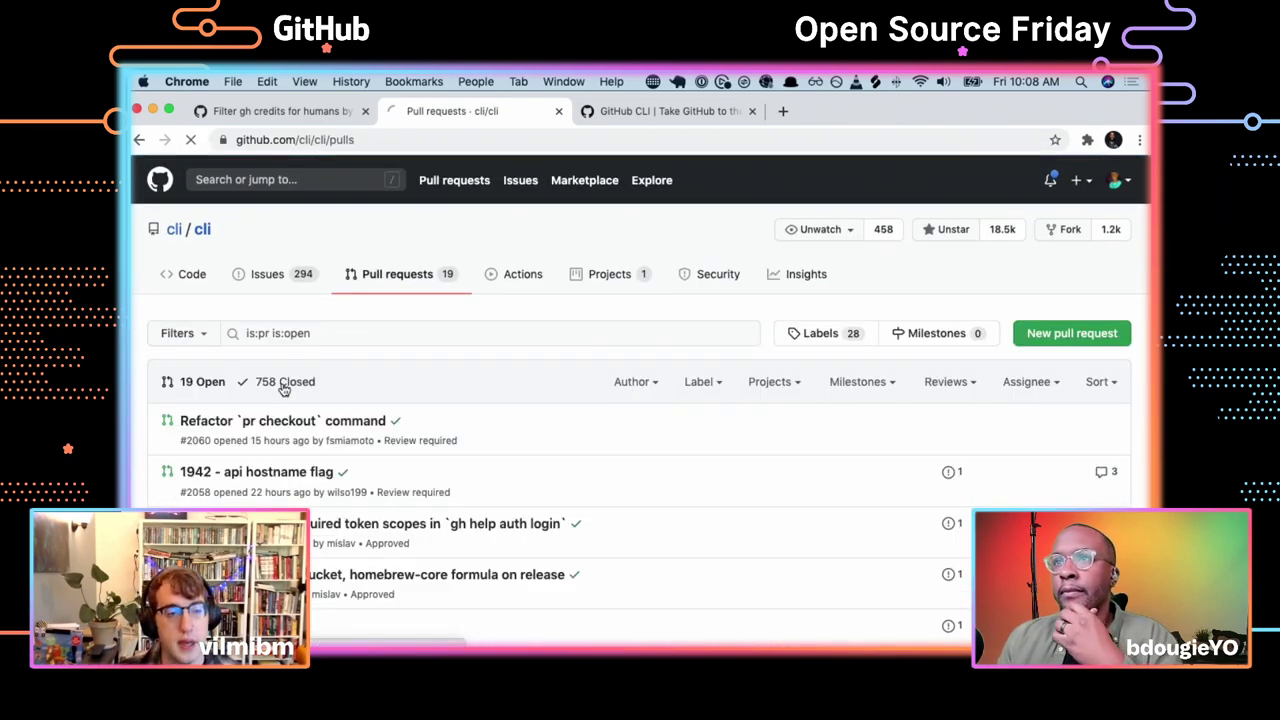
click(360, 333)
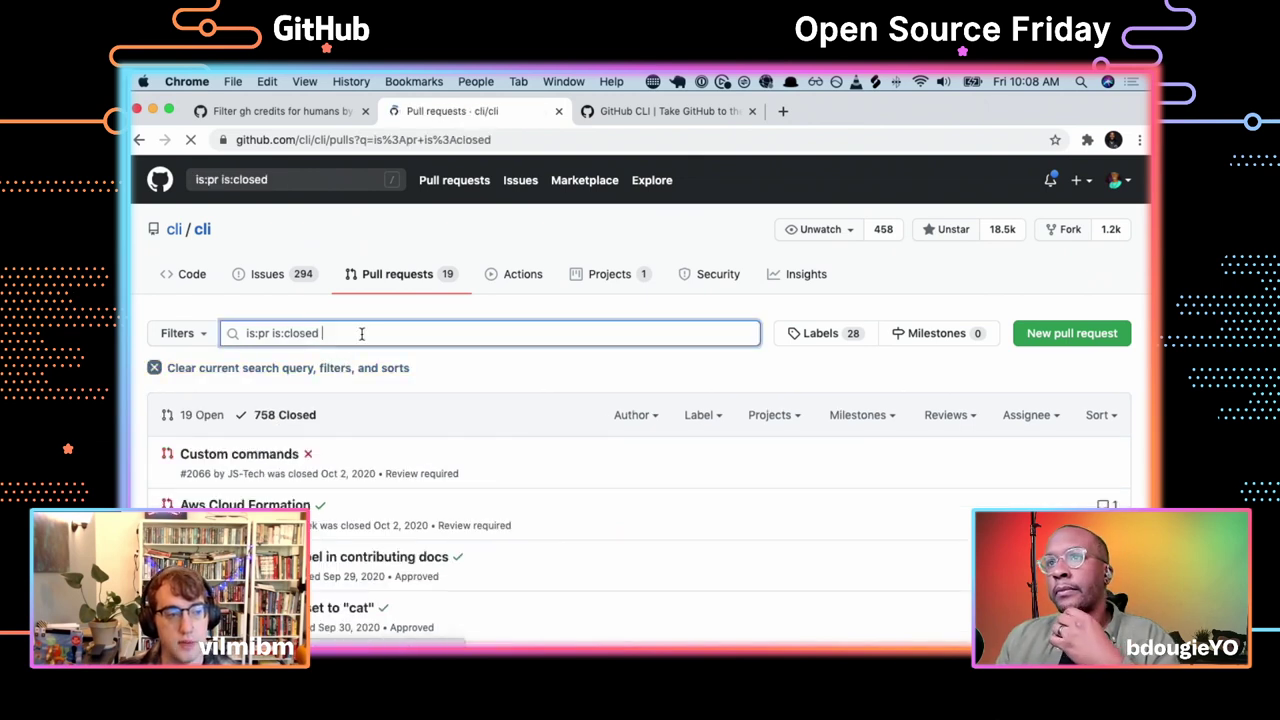
text(exten)
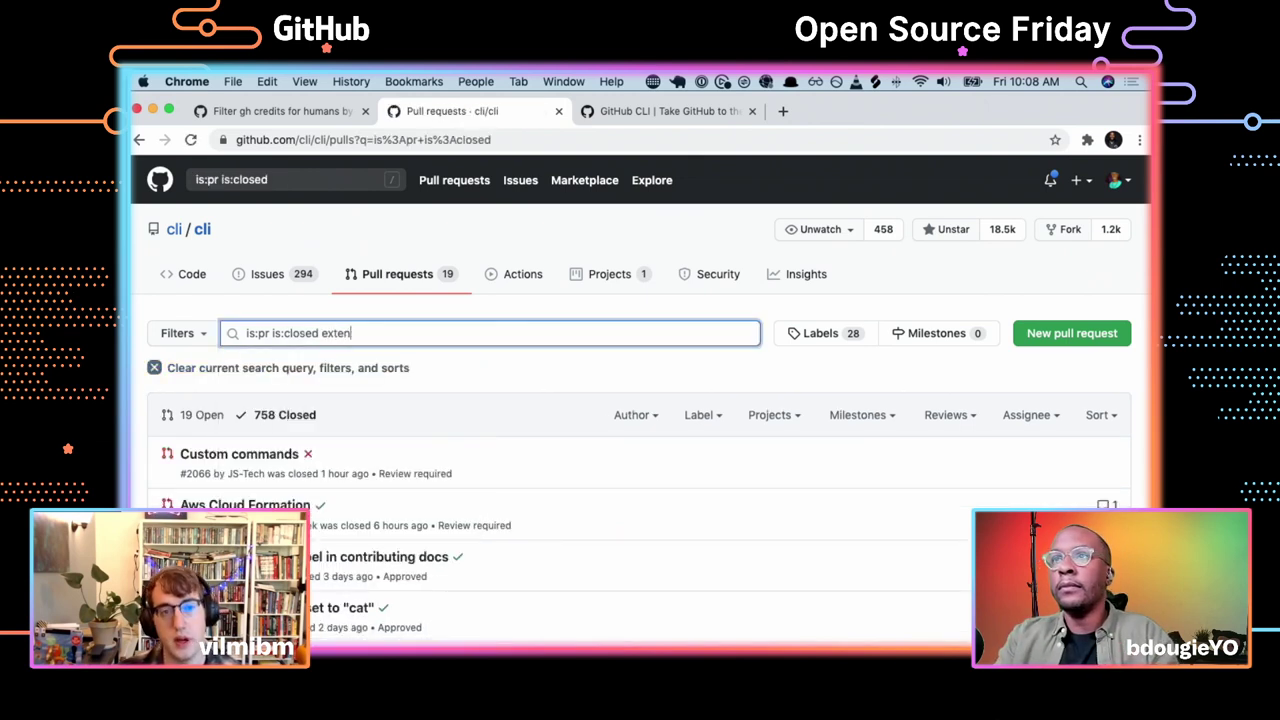
text(sion)
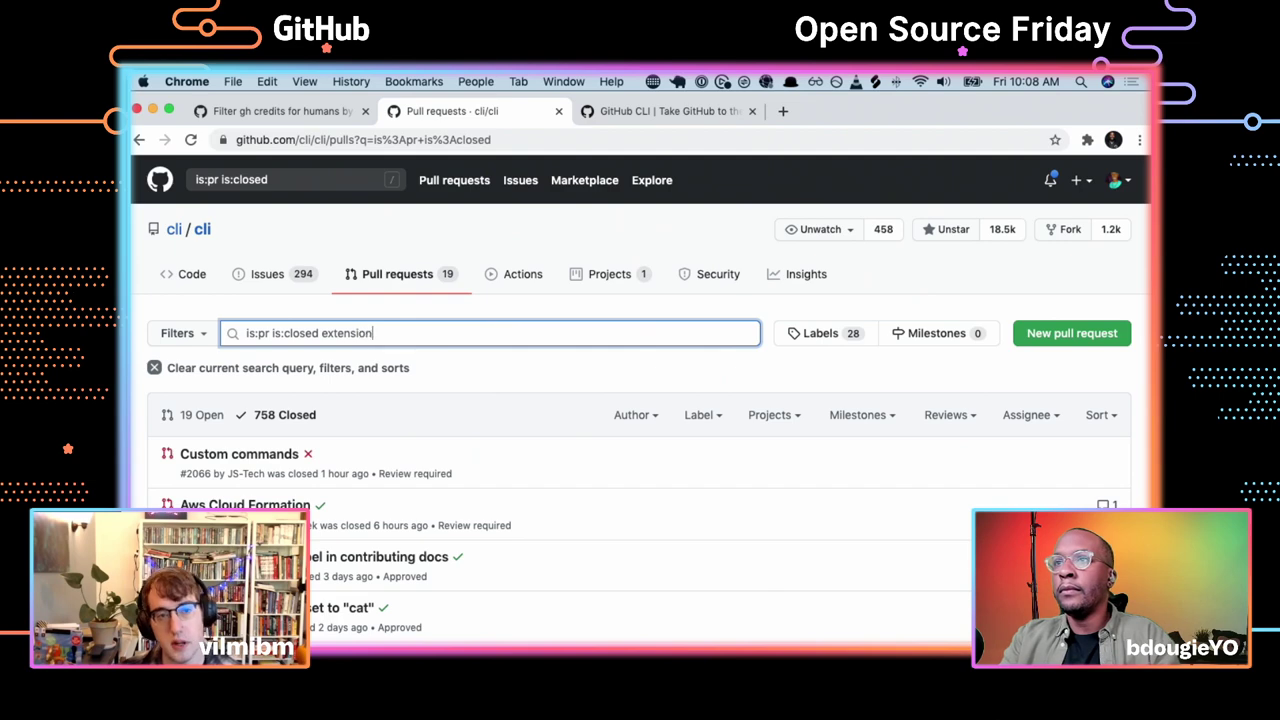
key(Return)
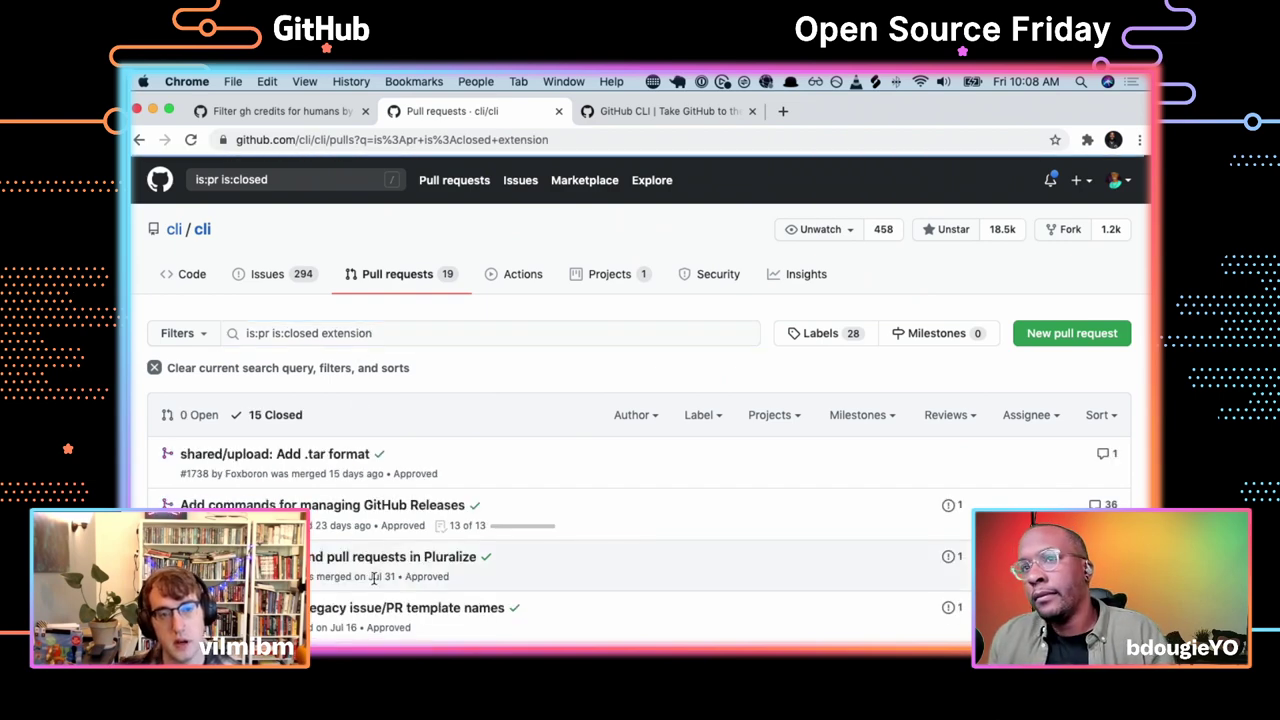
scroll(372, 527, down, 5)
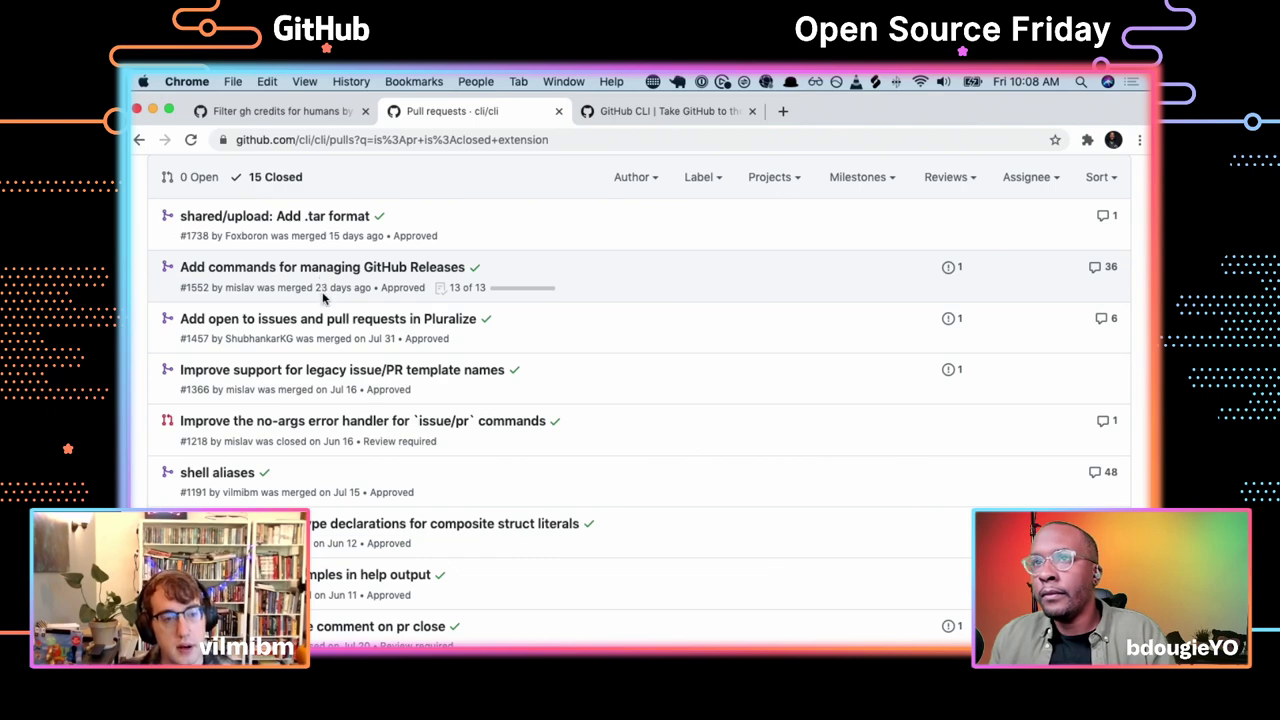
scroll(323, 297, down, 4)
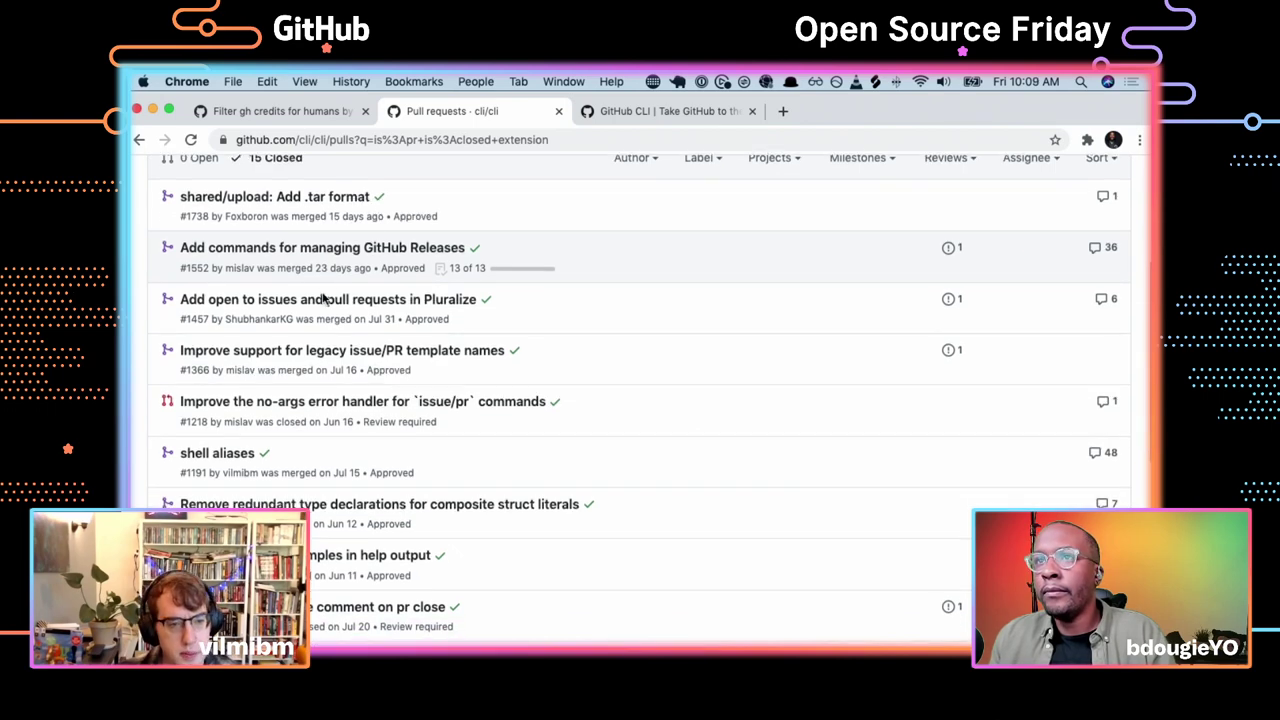
scroll(323, 297, down, 7)
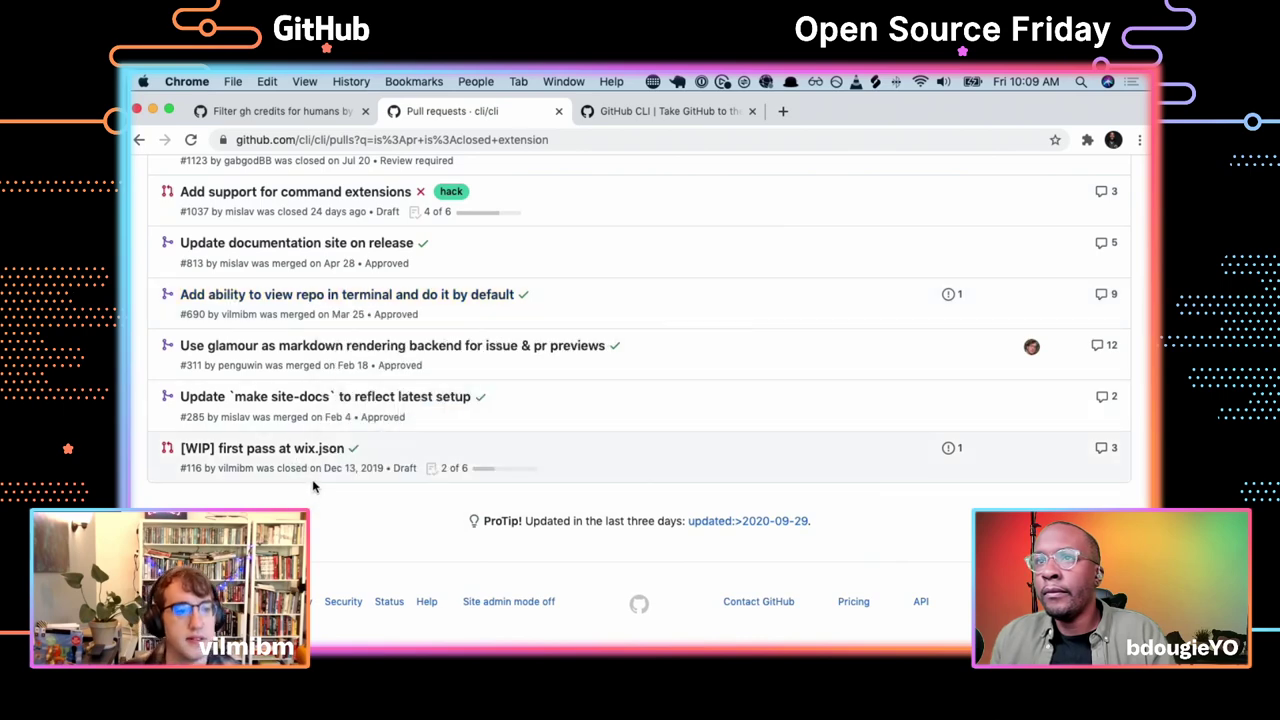
scroll(275, 447, up, 1)
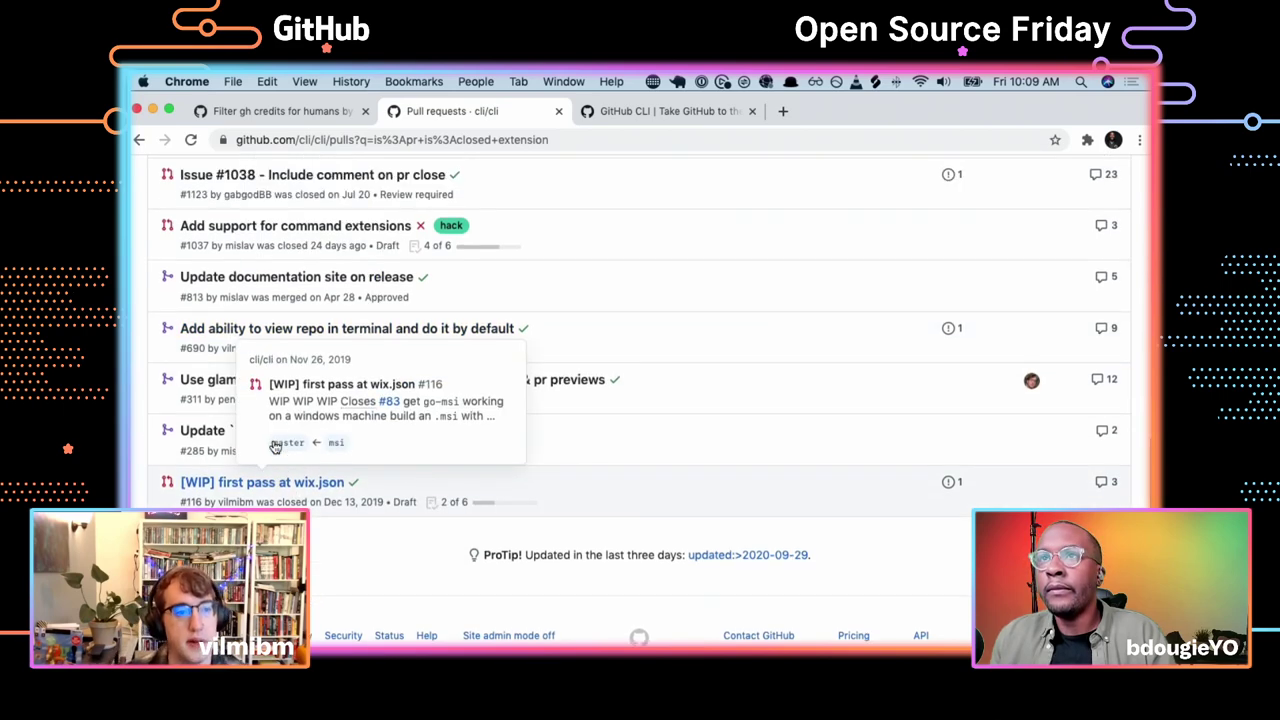
Open PR #1037 'Add support for command extensions' and read down through its conversation
click(243, 229)
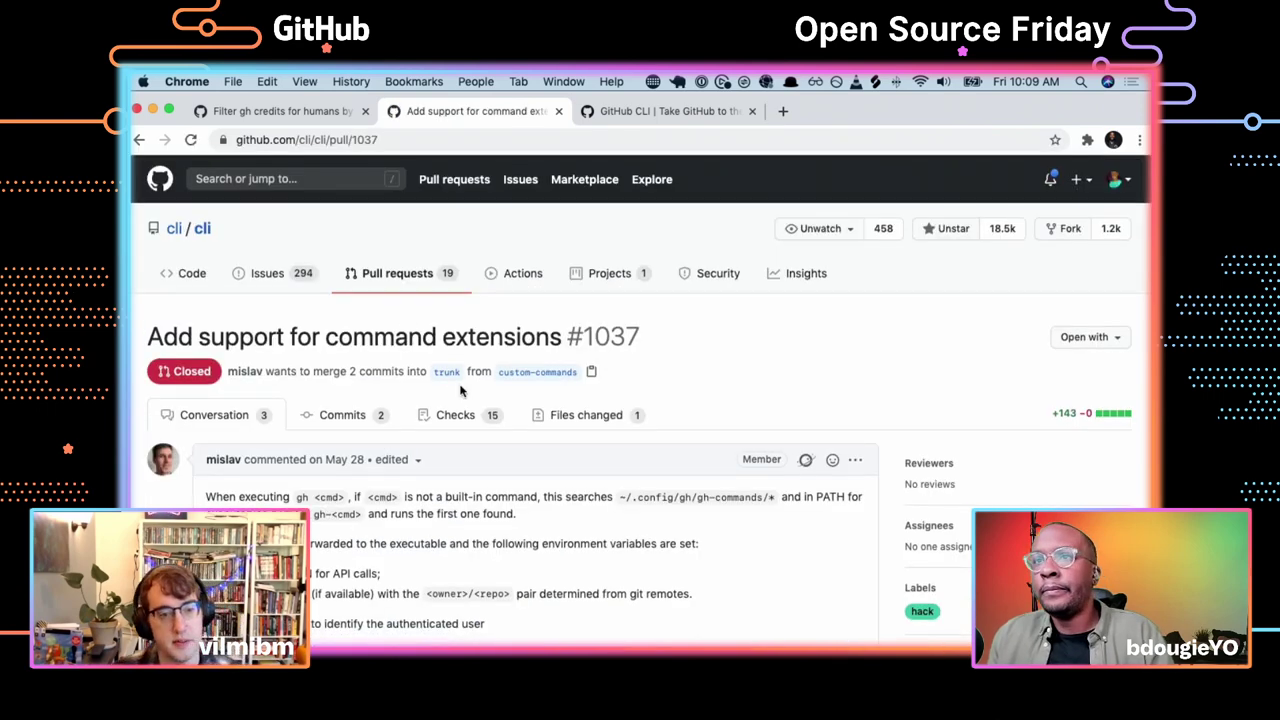
scroll(462, 388, down, 3)
scroll(462, 390, down, 1)
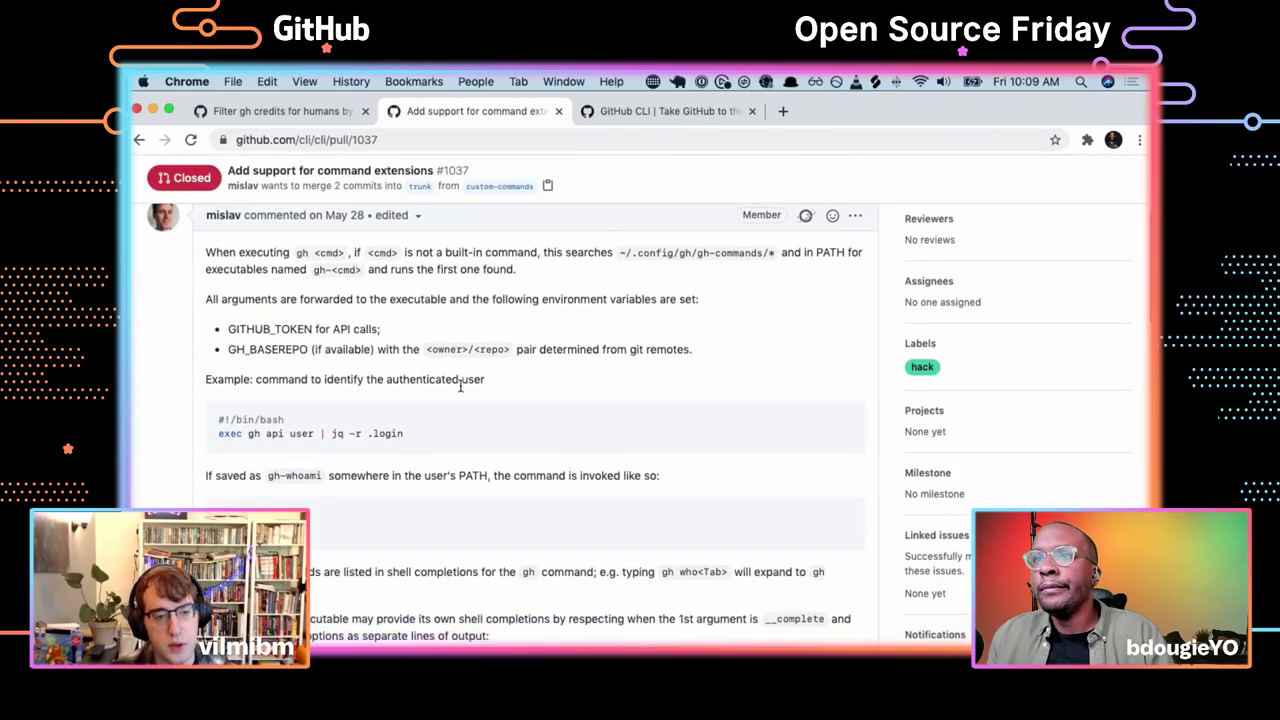
scroll(461, 388, down, 1)
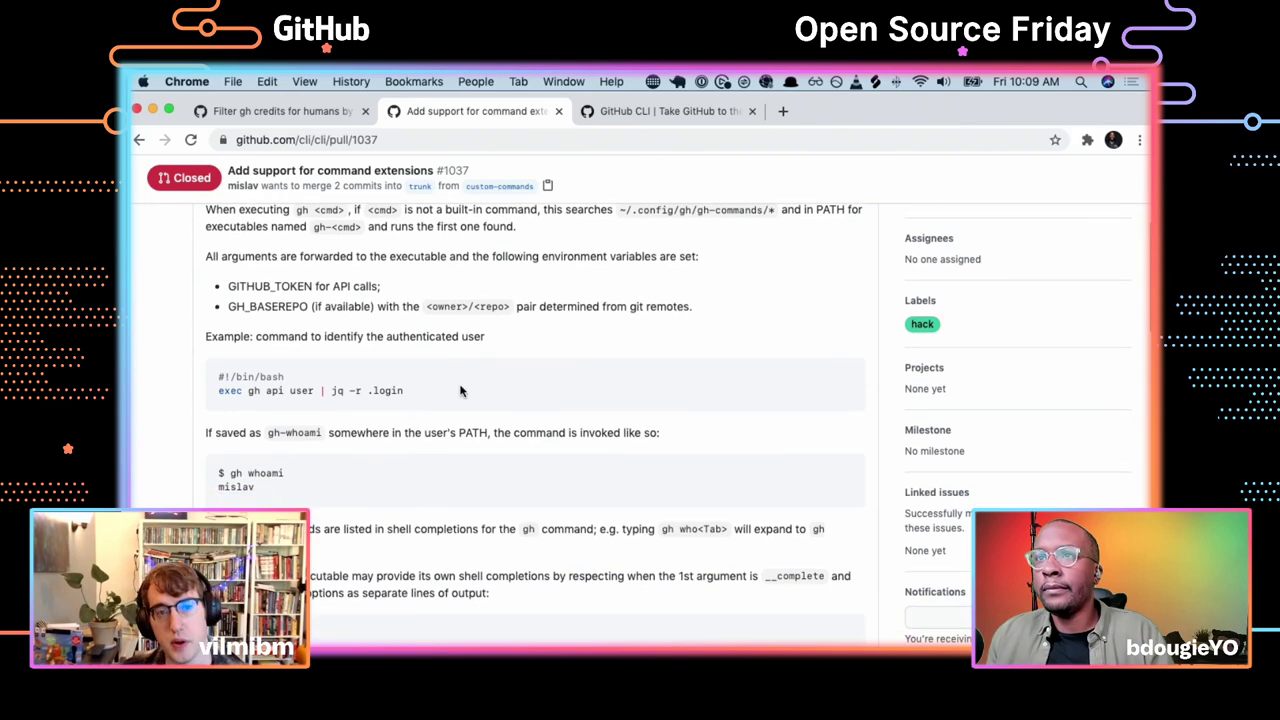
scroll(461, 390, down, 1)
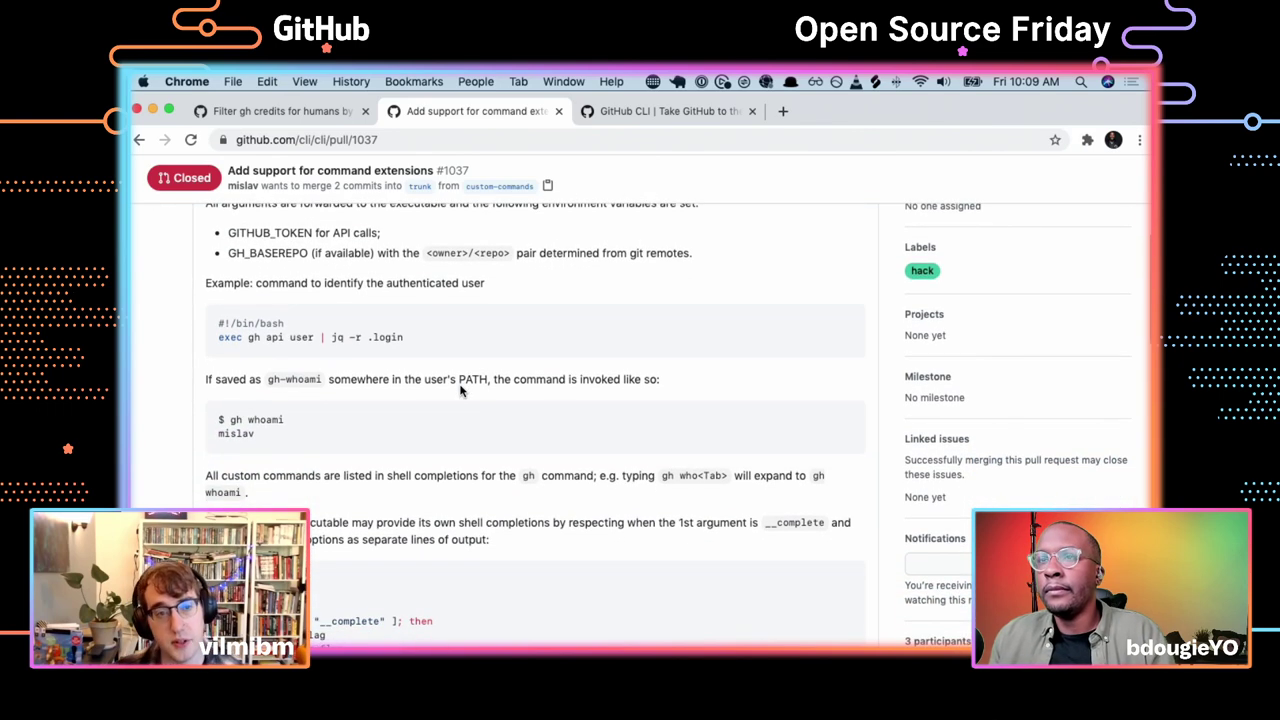
scroll(461, 390, down, 5)
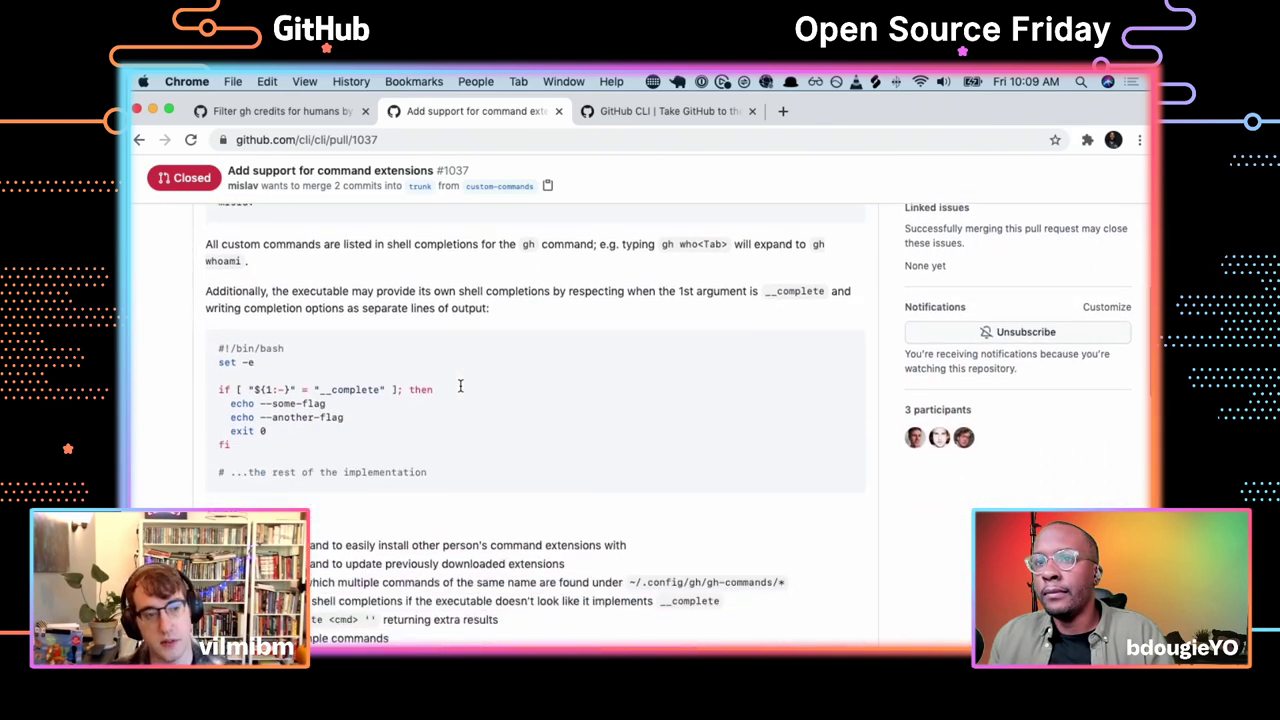
scroll(461, 388, down, 1)
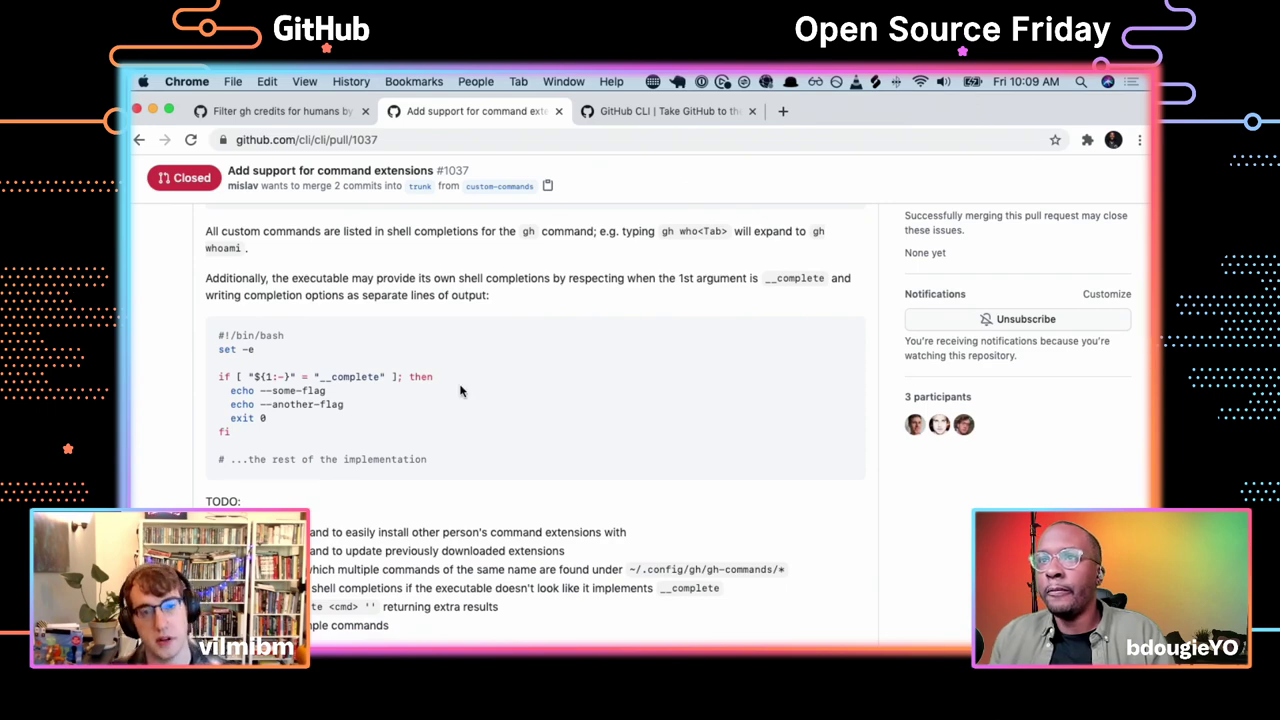
scroll(461, 390, down, 6)
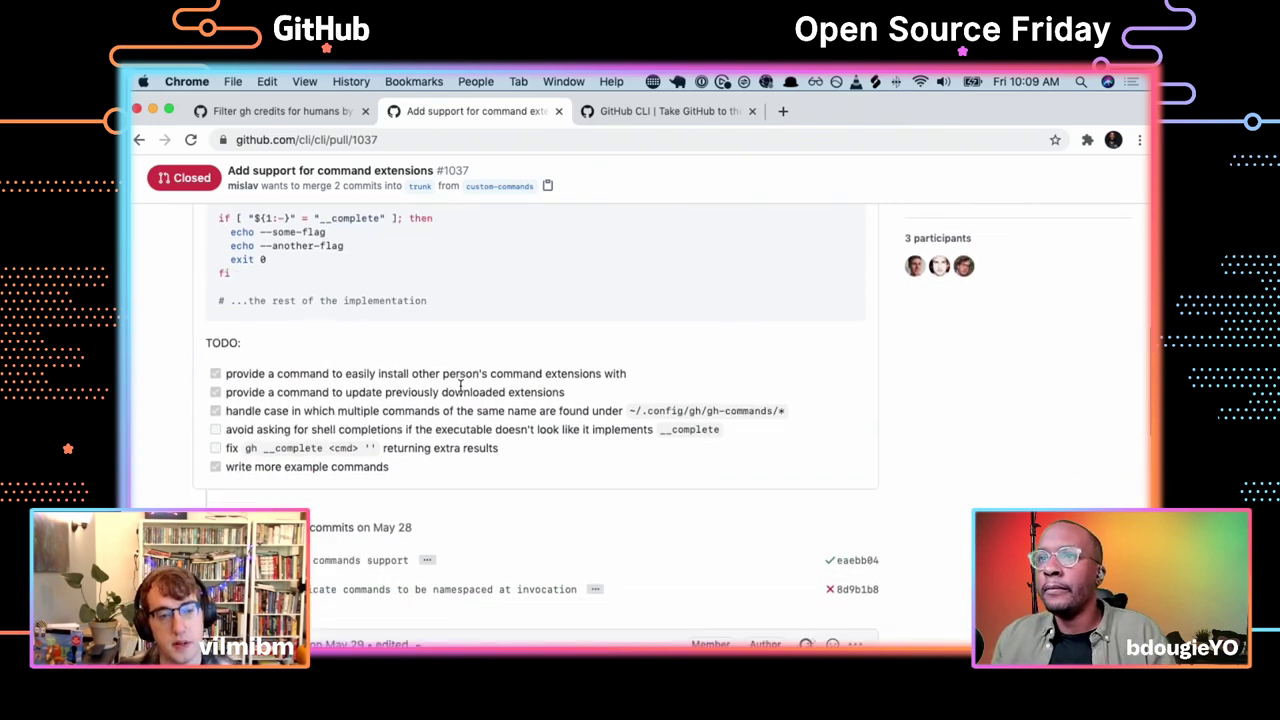
scroll(460, 388, down, 5)
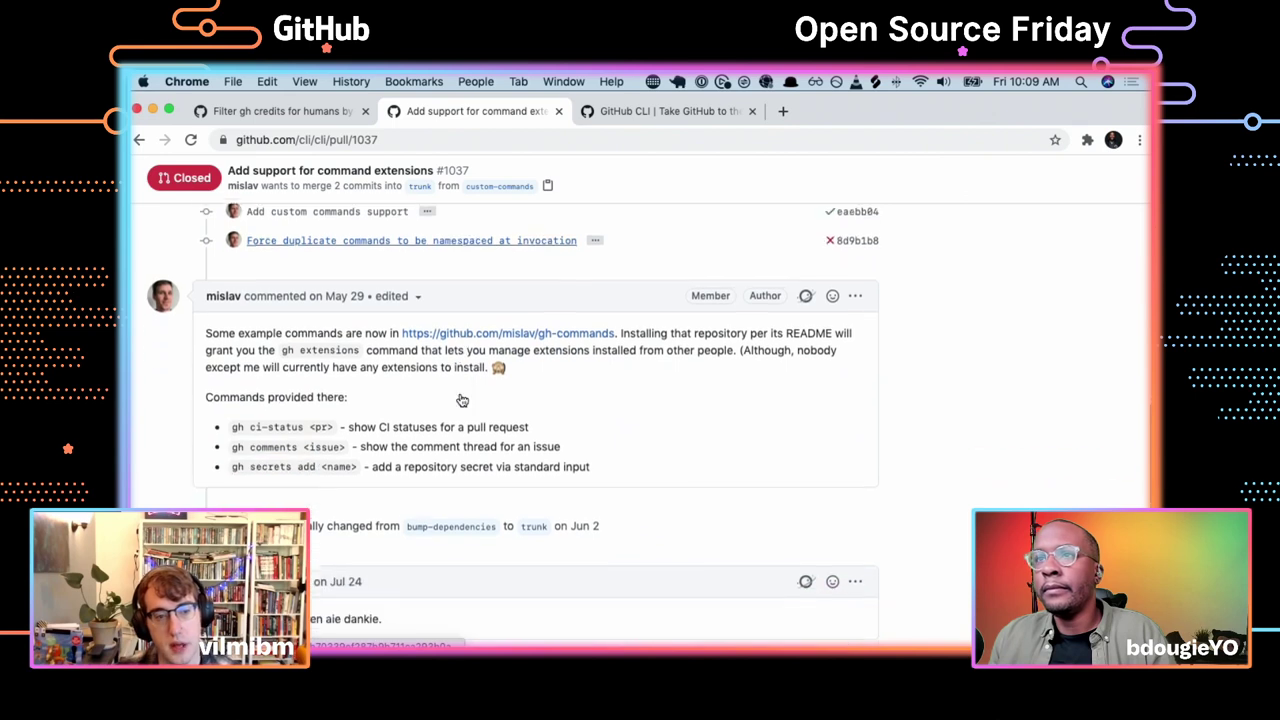
scroll(461, 398, down, 1)
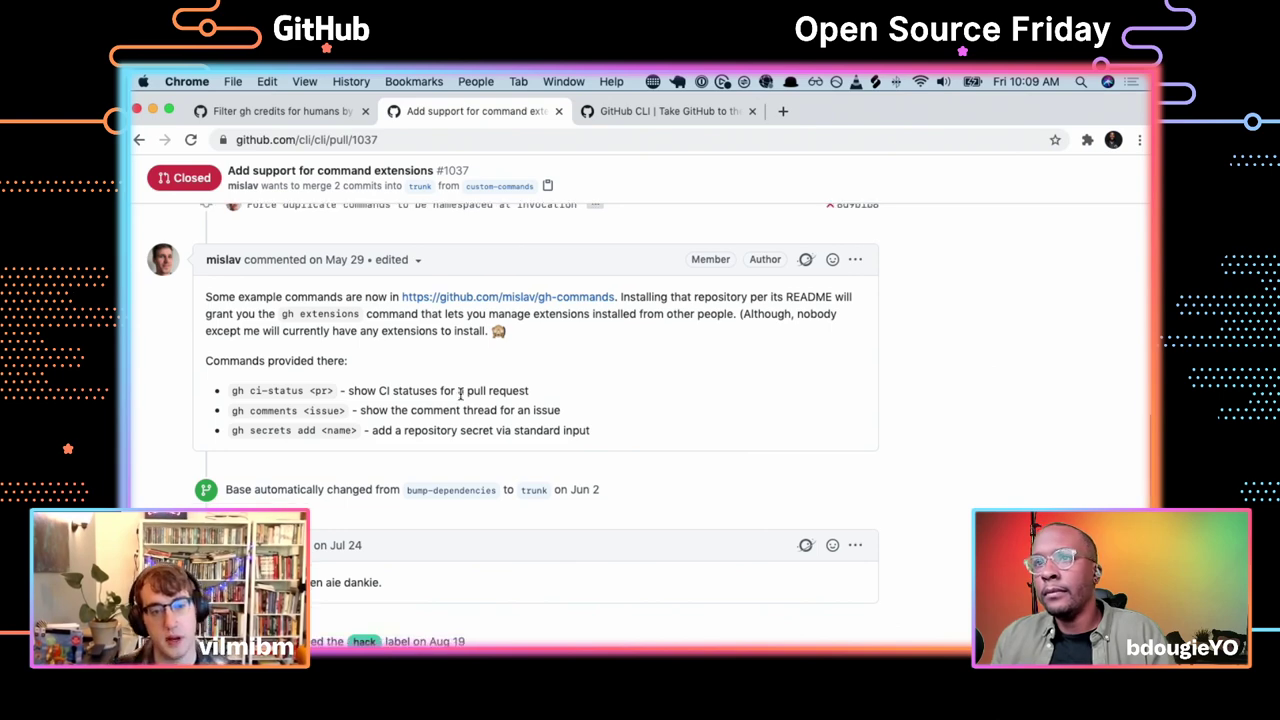
scroll(461, 397, down, 5)
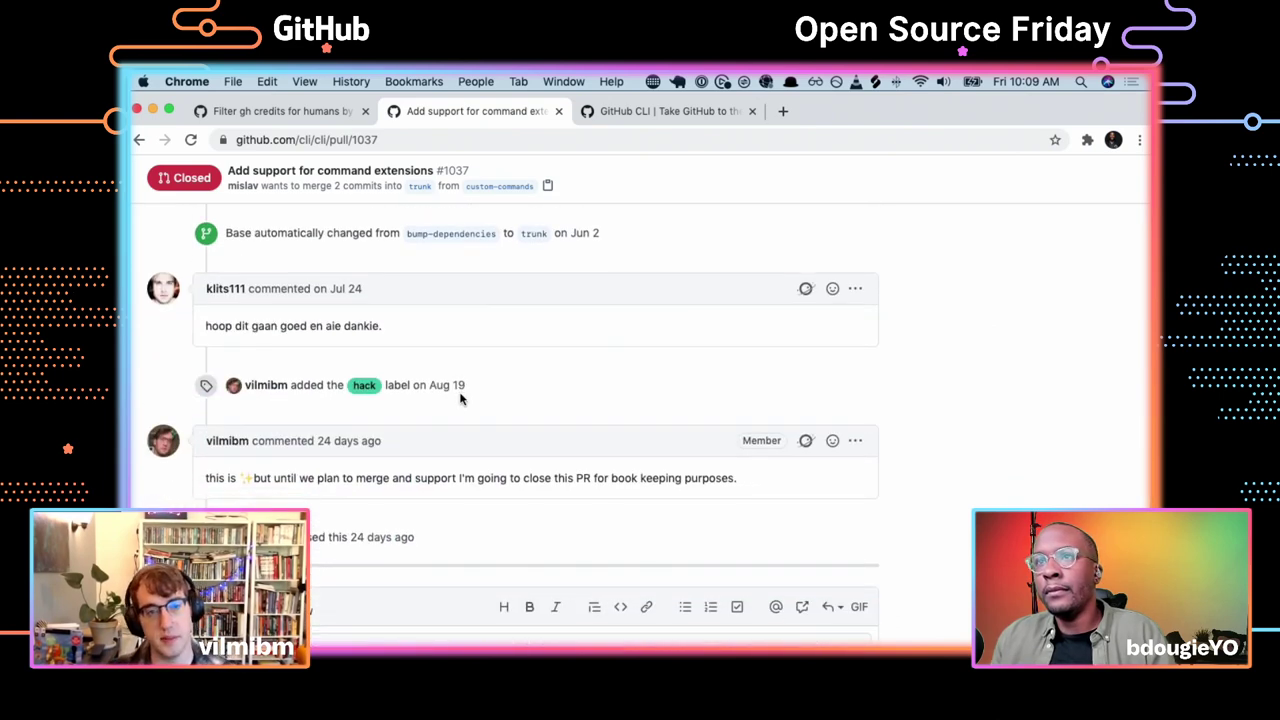
scroll(461, 397, down, 2)
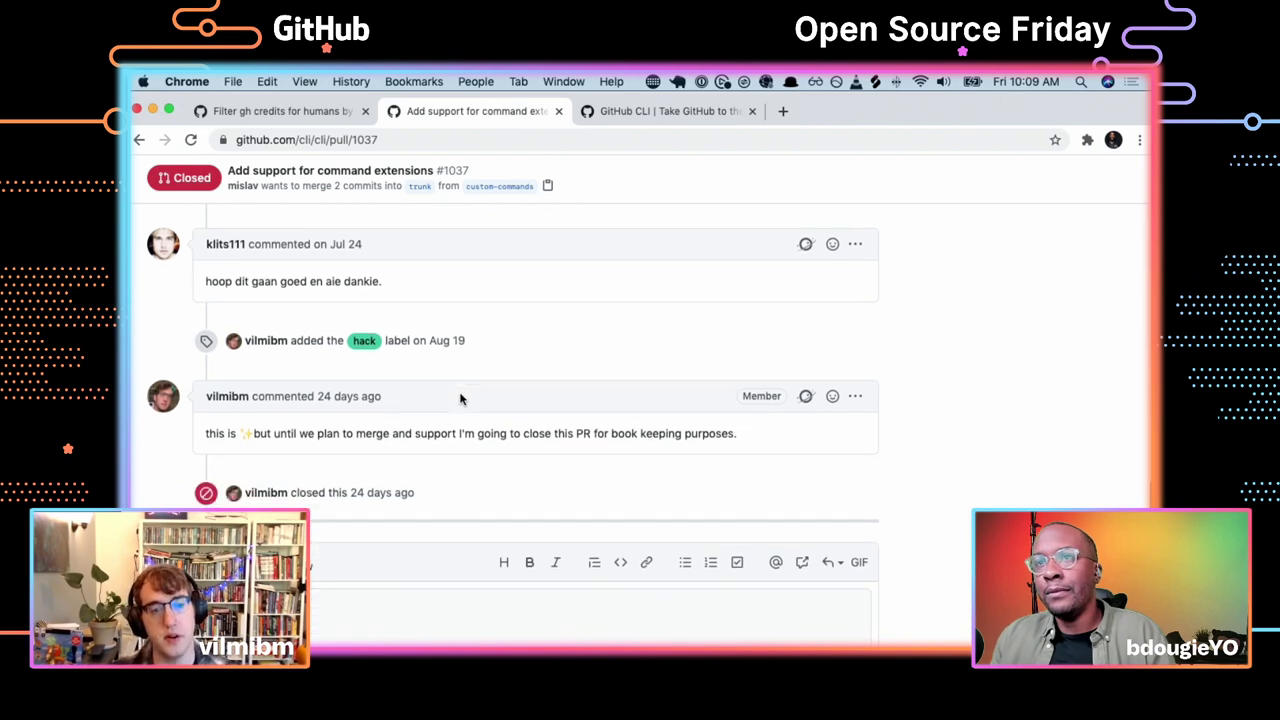
scroll(460, 399, down, 2)
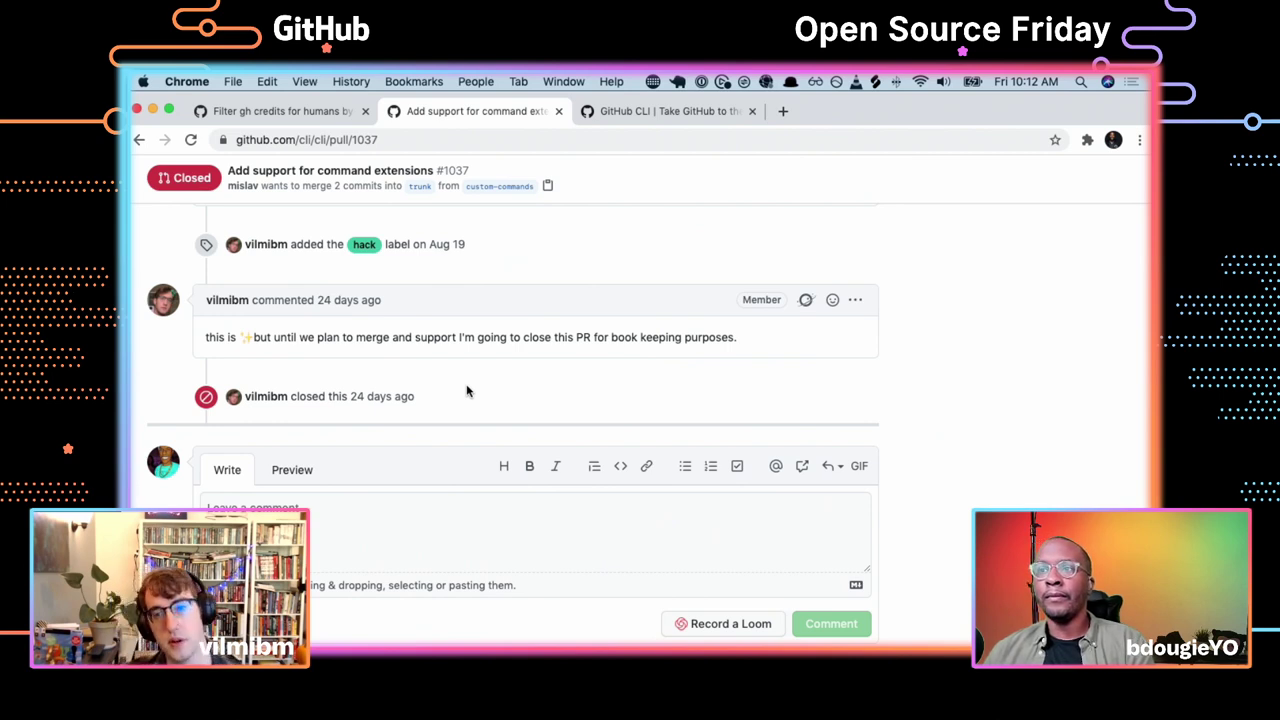
Scroll to PR #1037's closing comments, then back up to its description
scroll(466, 391, down, 1)
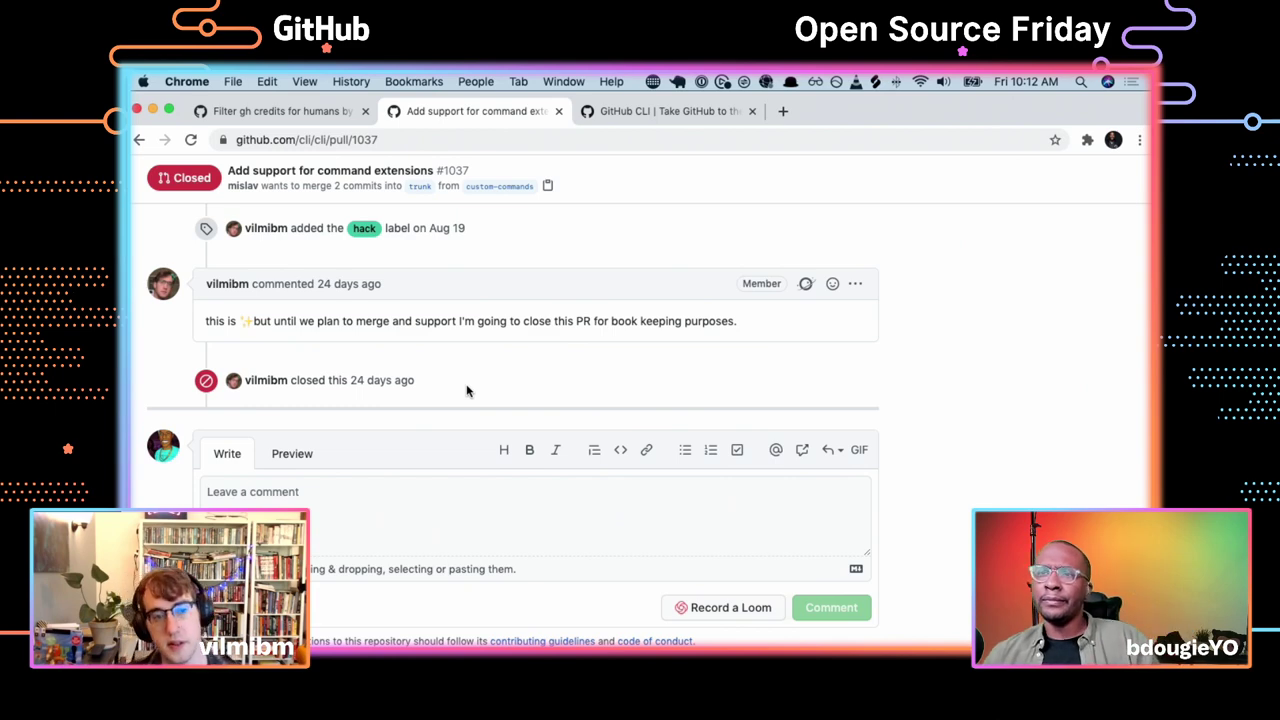
scroll(466, 390, up, 5)
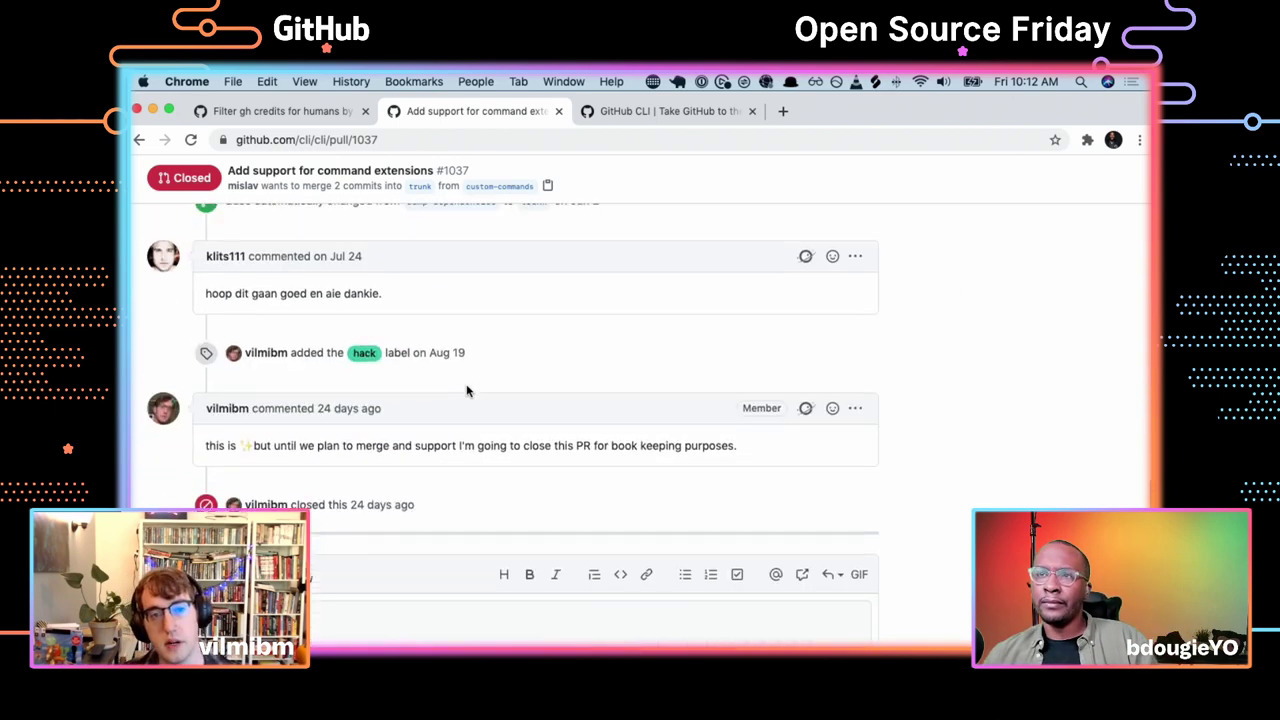
scroll(468, 397, up, 10)
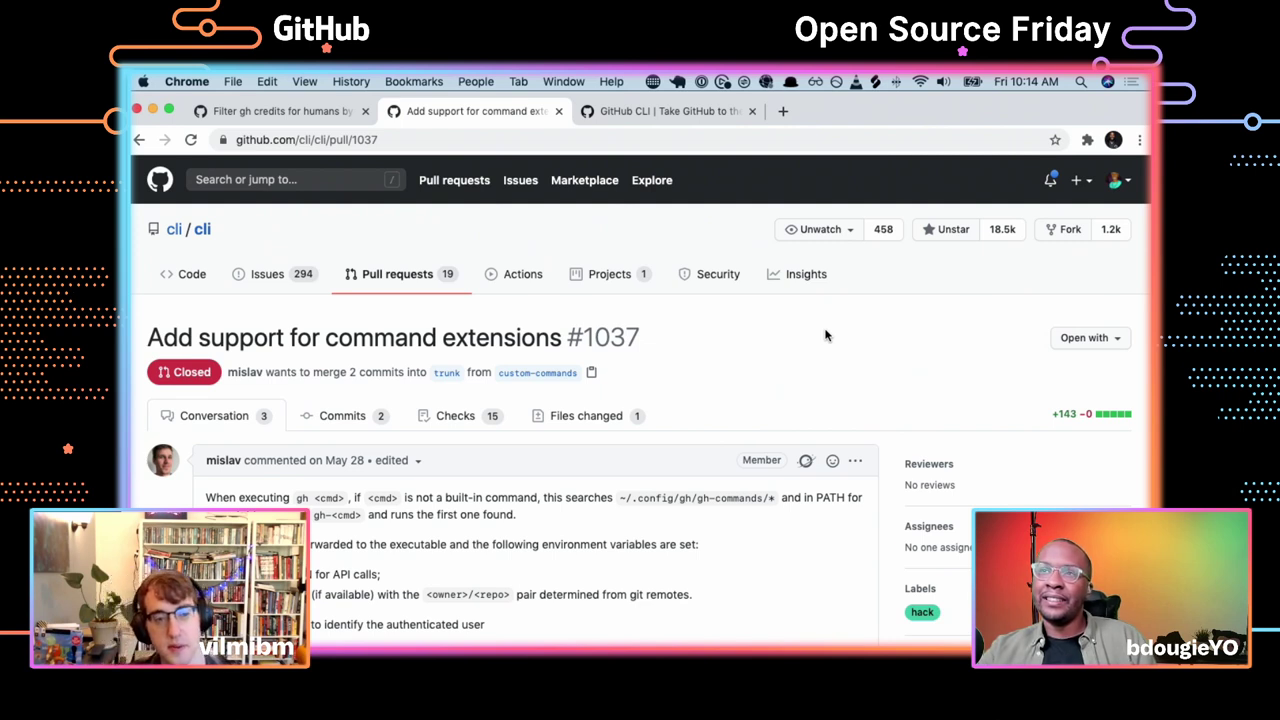
Bring up the cli/cli open pull requests list
click(366, 284)
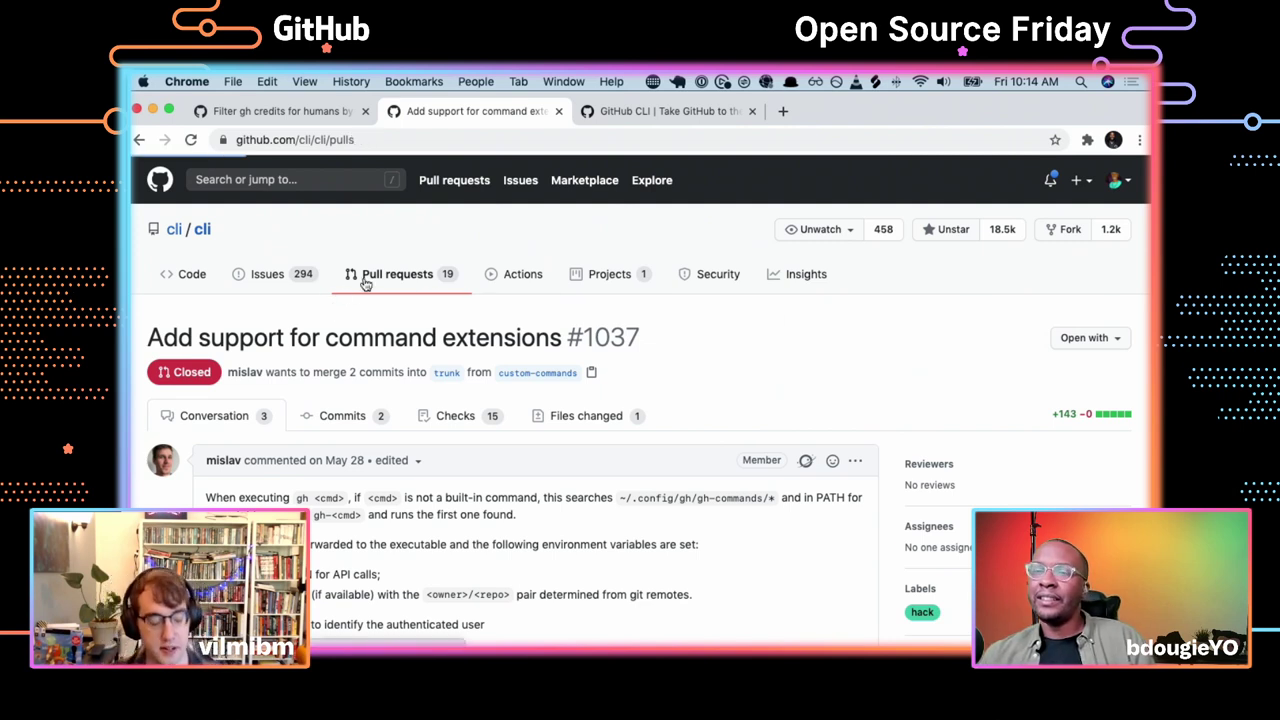
key(super+bracketleft)
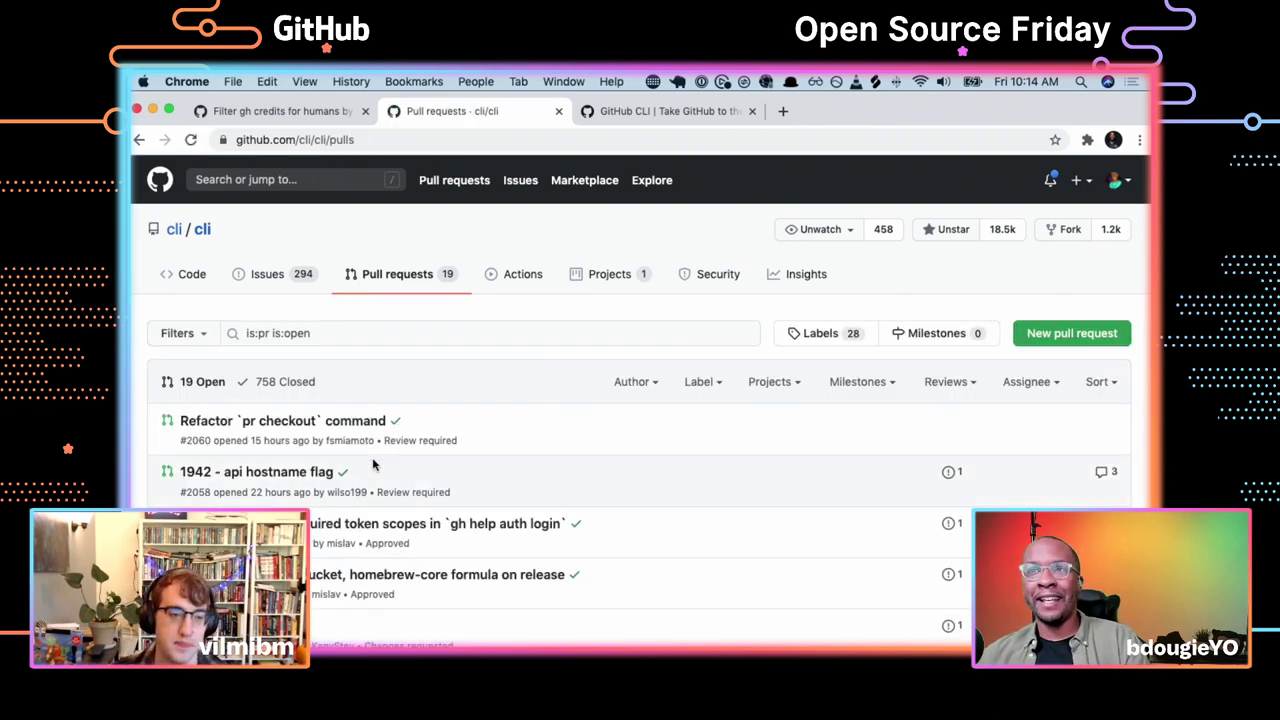
scroll(372, 457, down, 3)
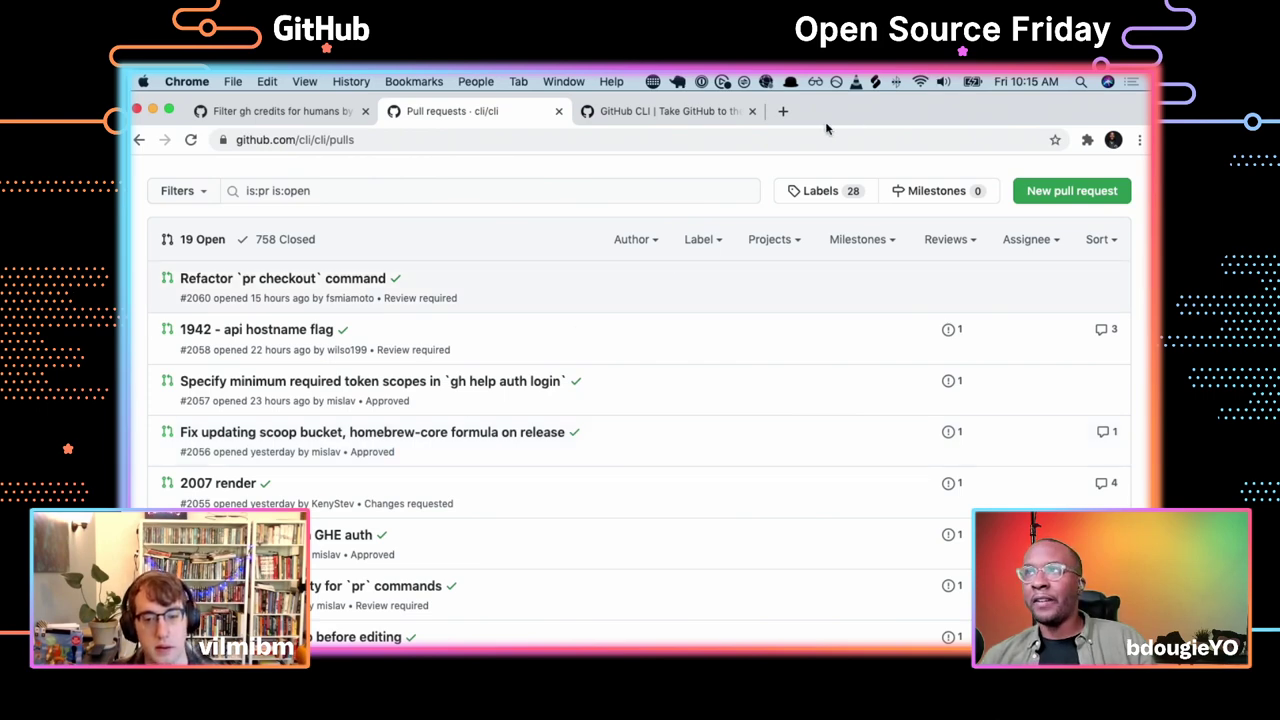
Search the web for 'github changelog' in a new tab
click(783, 111)
text(gith)
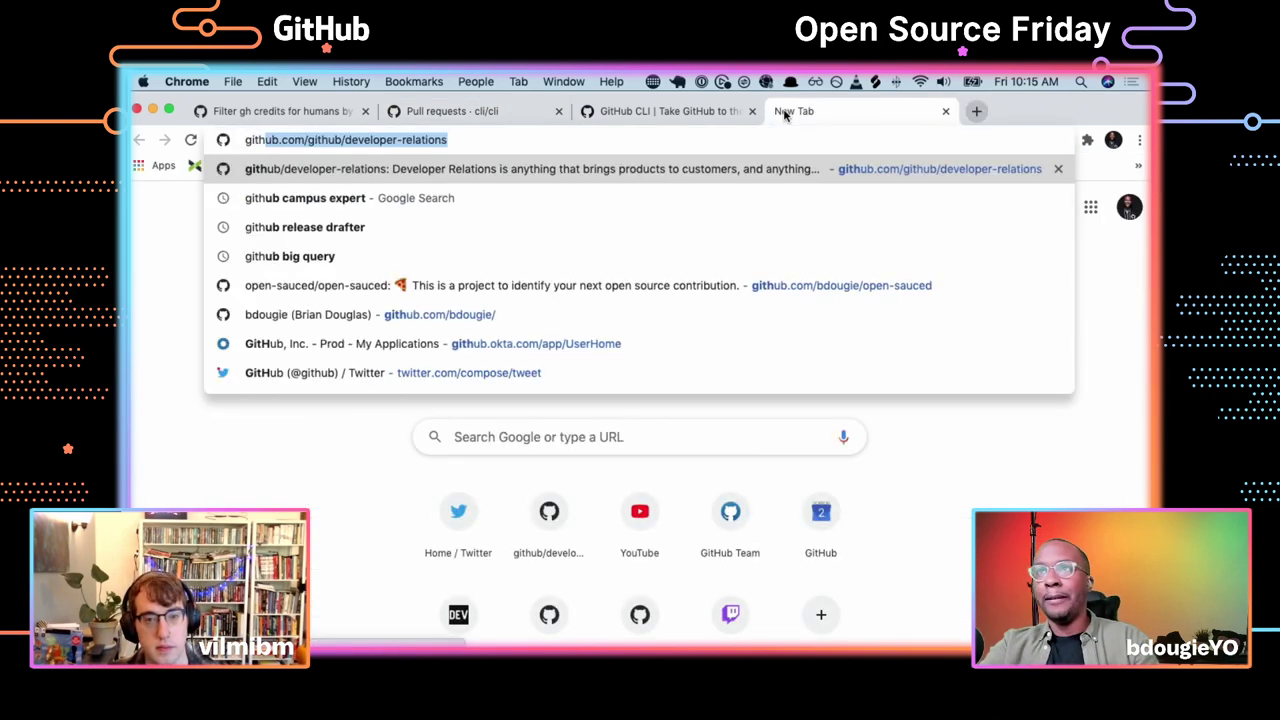
text(ub changelog)
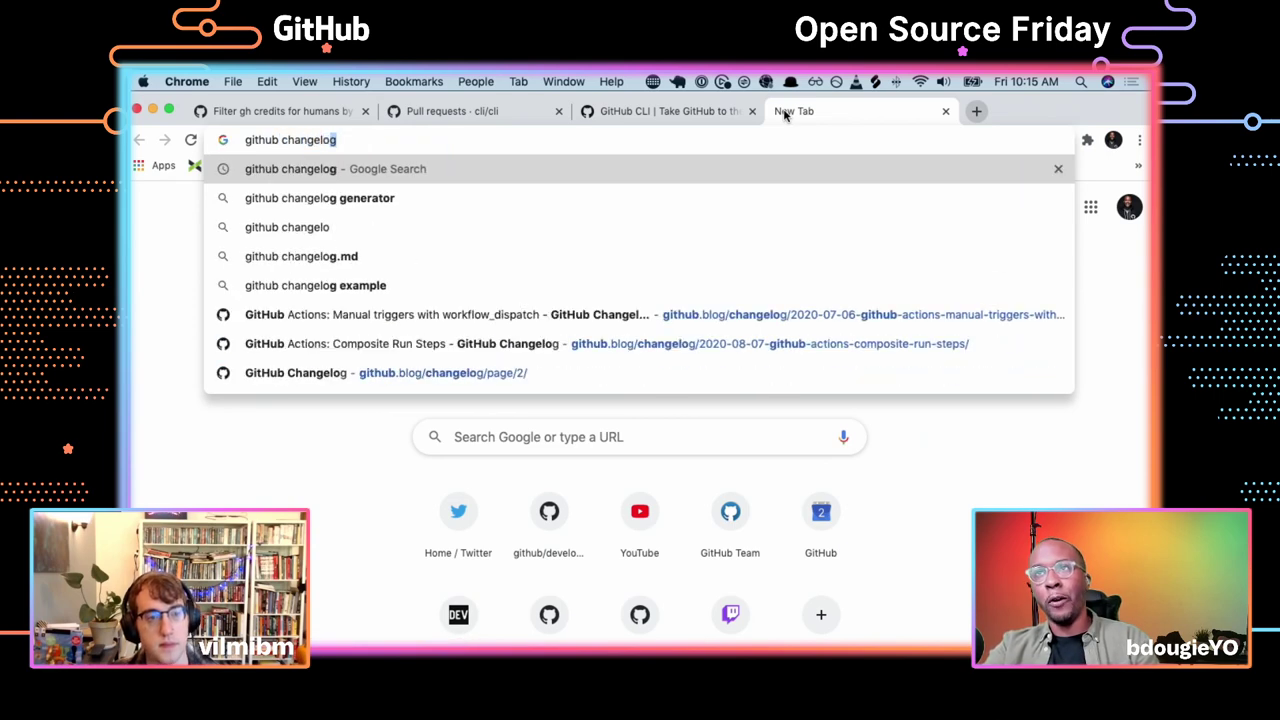
key(Return)
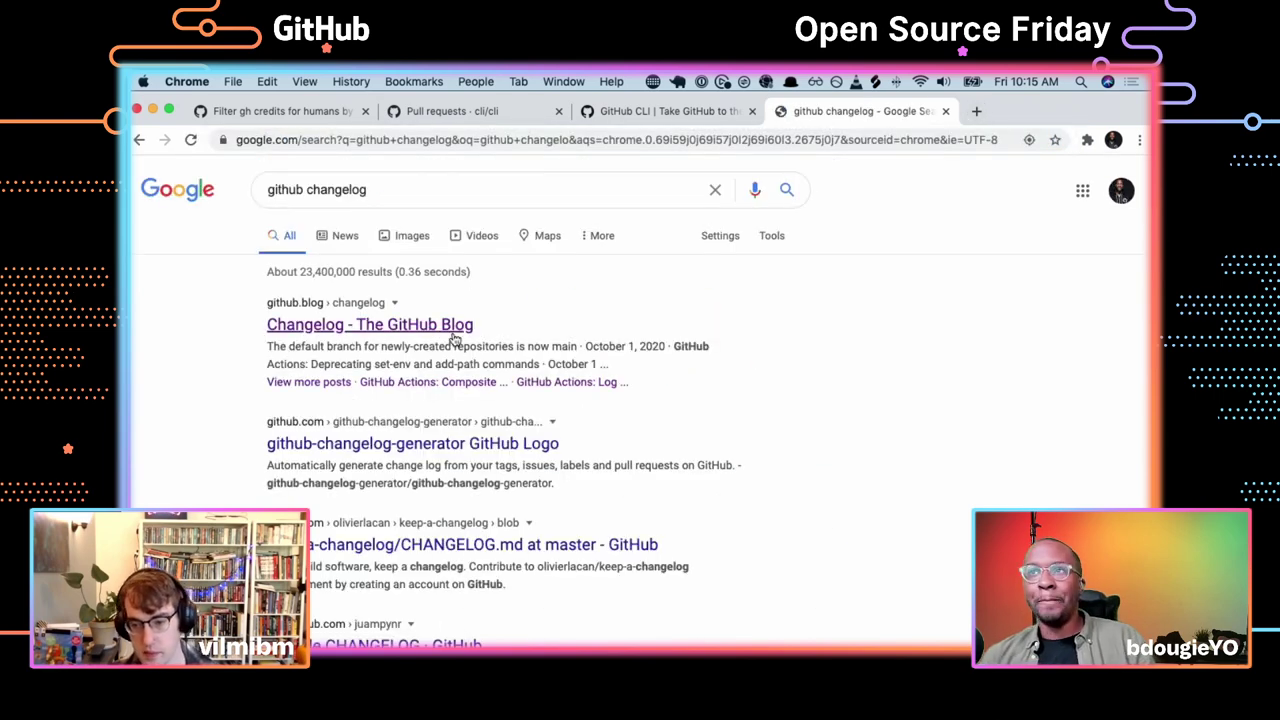
Open the GitHub Blog changelog and its post on six-month temporary interaction limits
click(452, 328)
scroll(423, 395, down, 10)
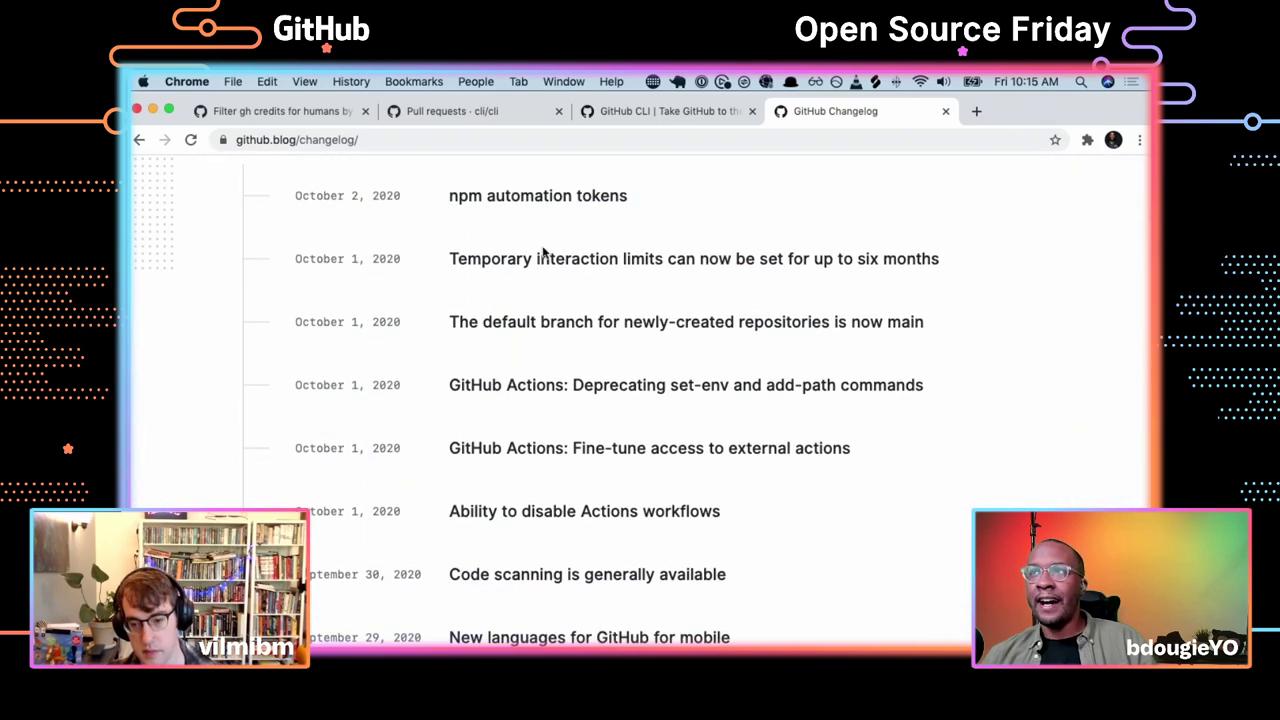
click(545, 259)
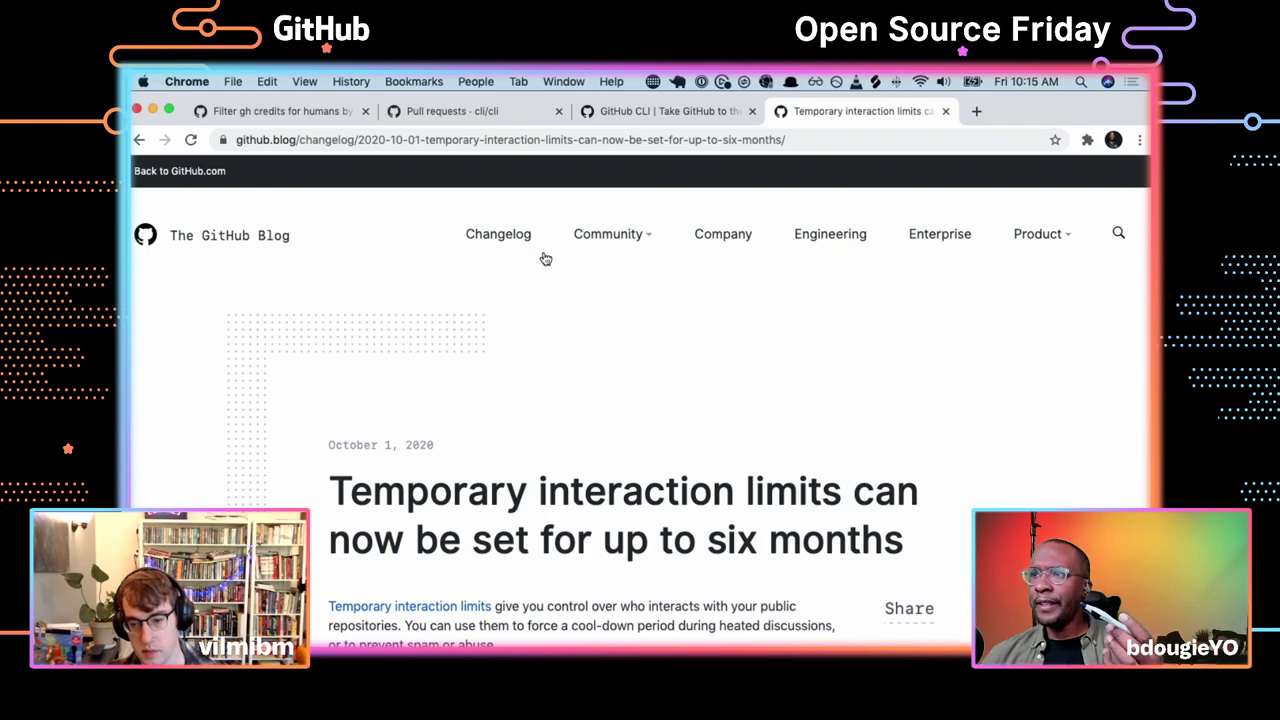
scroll(545, 259, down, 8)
scroll(608, 203, up, 2)
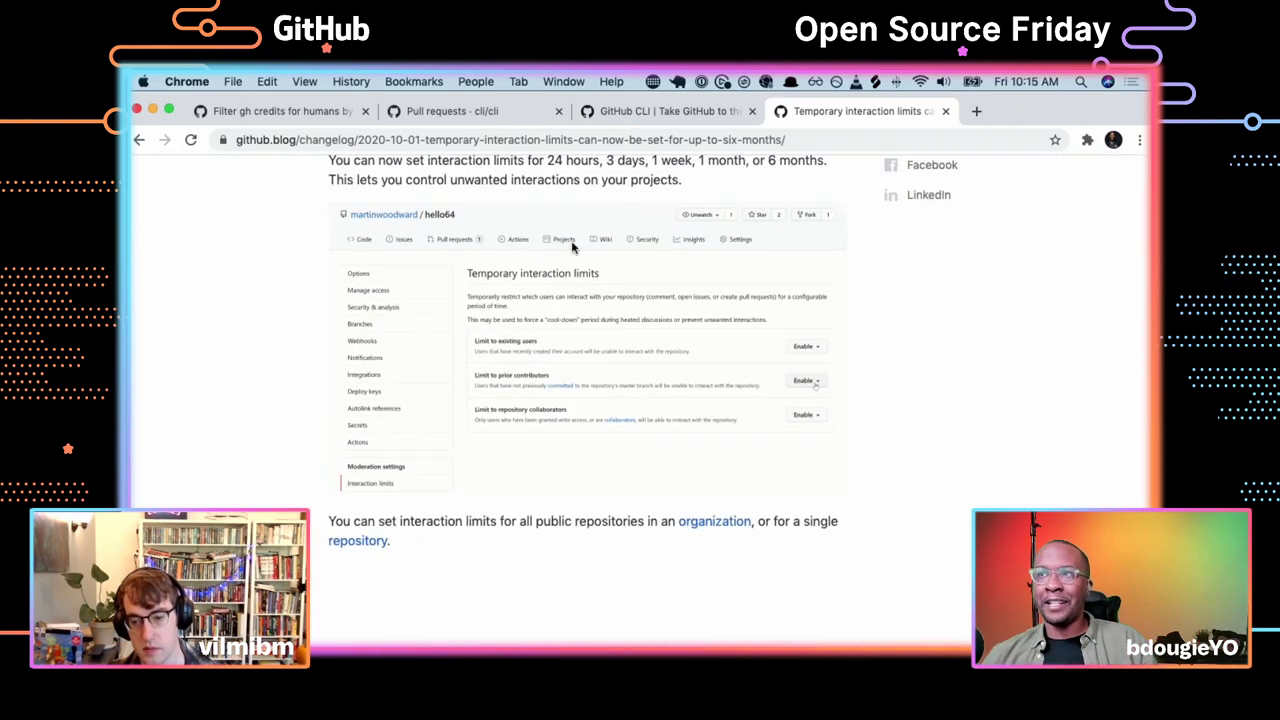
scroll(609, 202, up, 5)
scroll(612, 199, down, 2)
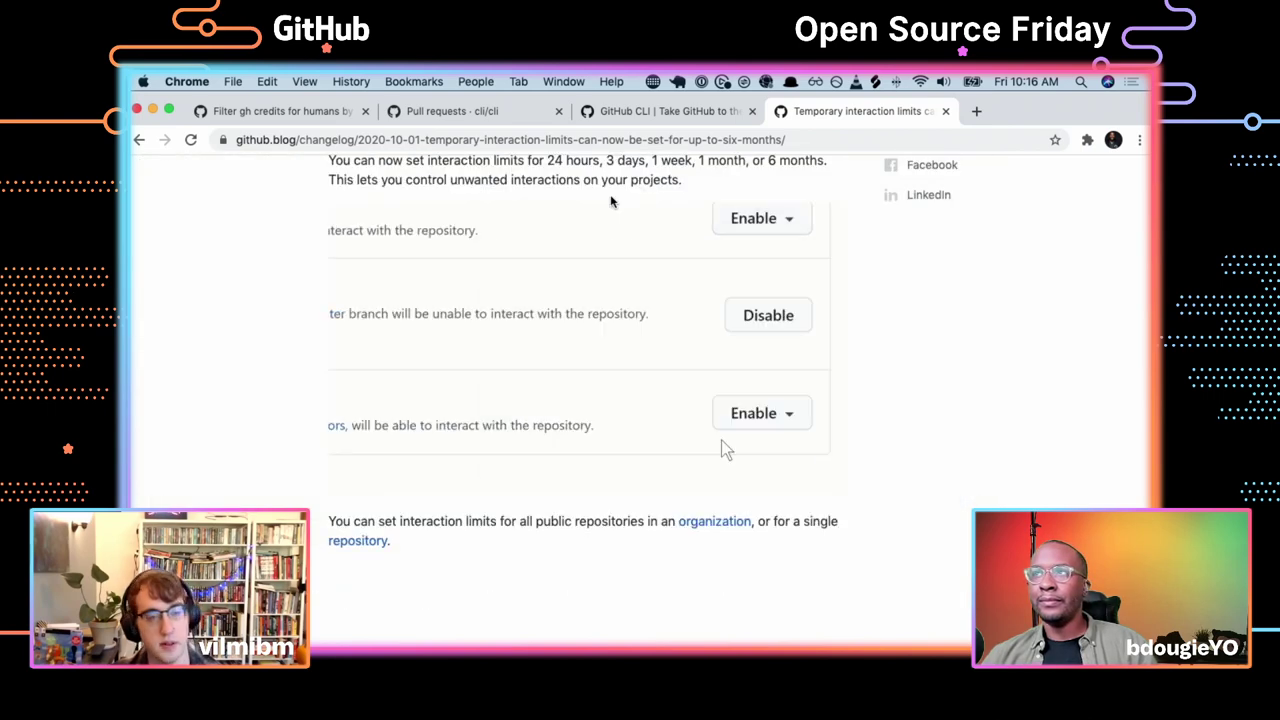
Reload the cli/cli pull requests tab, jump to Issues with g i, then swipe back
click(428, 117)
key(super+r)
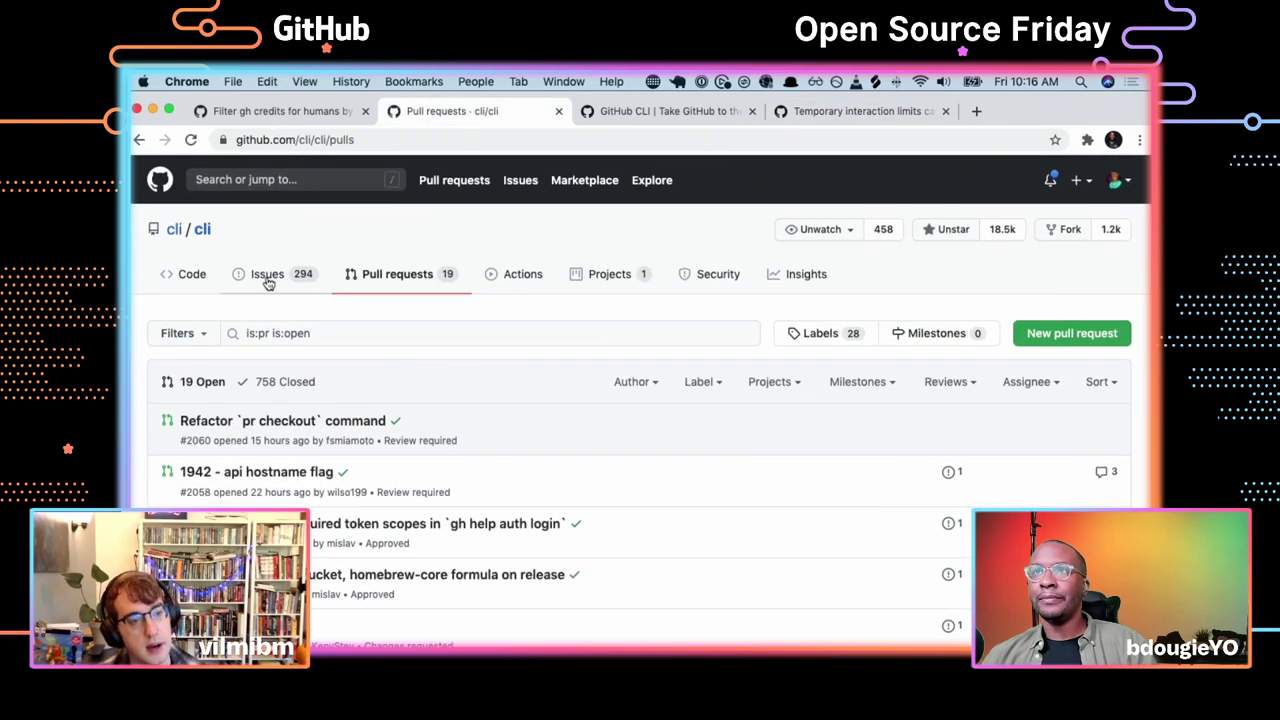
key(g)
key(i)
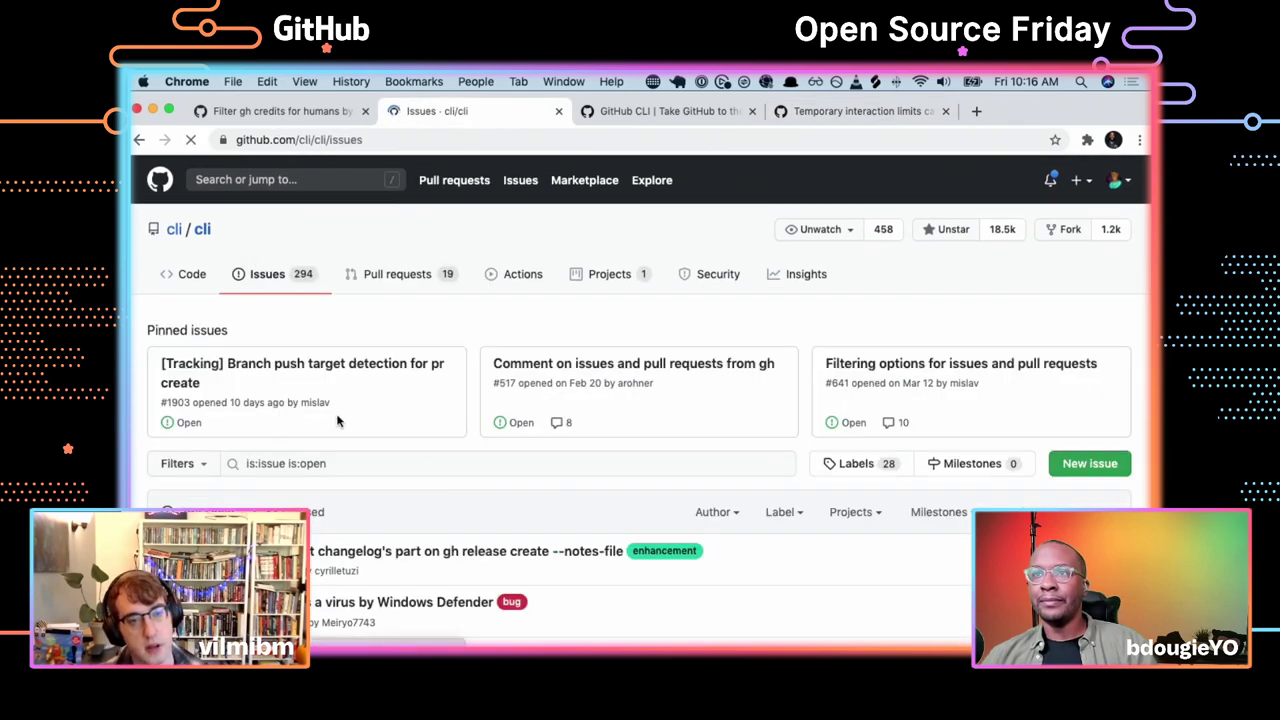
scroll(420, 472, down, 2)
scroll(420, 472, down, 2)
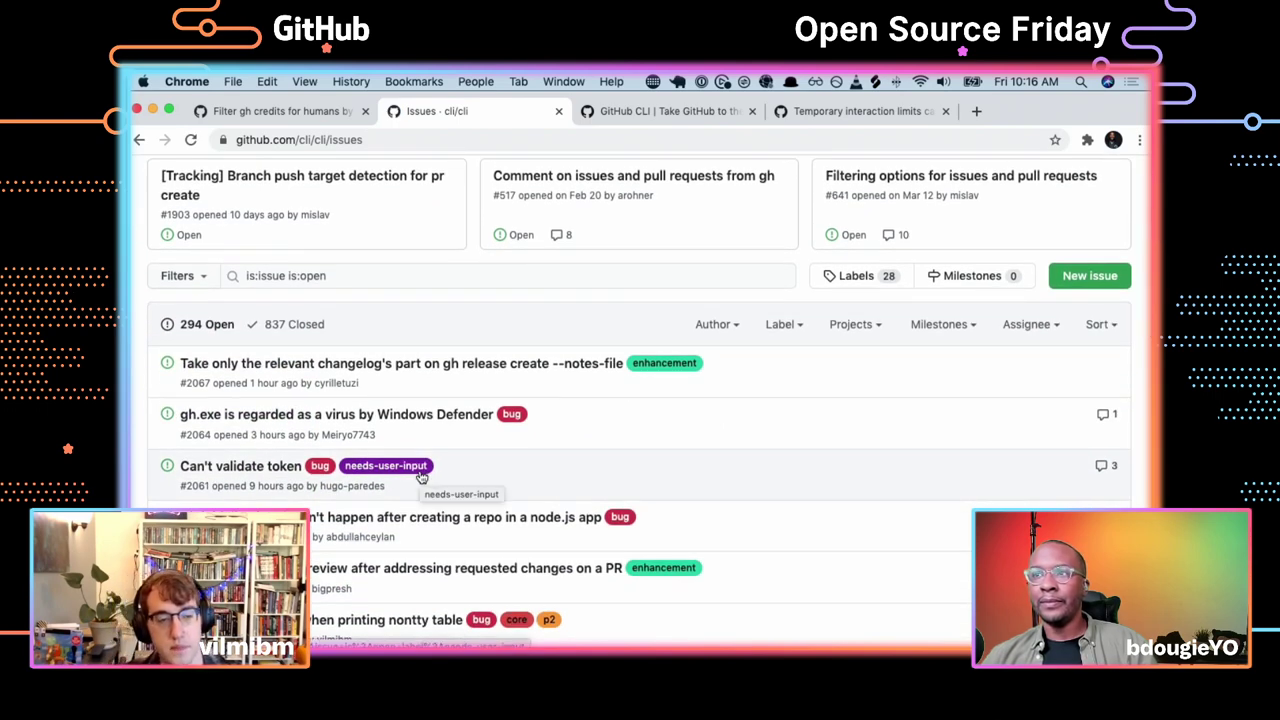
scroll(421, 476, up, 4)
scroll(424, 472, left, 5)
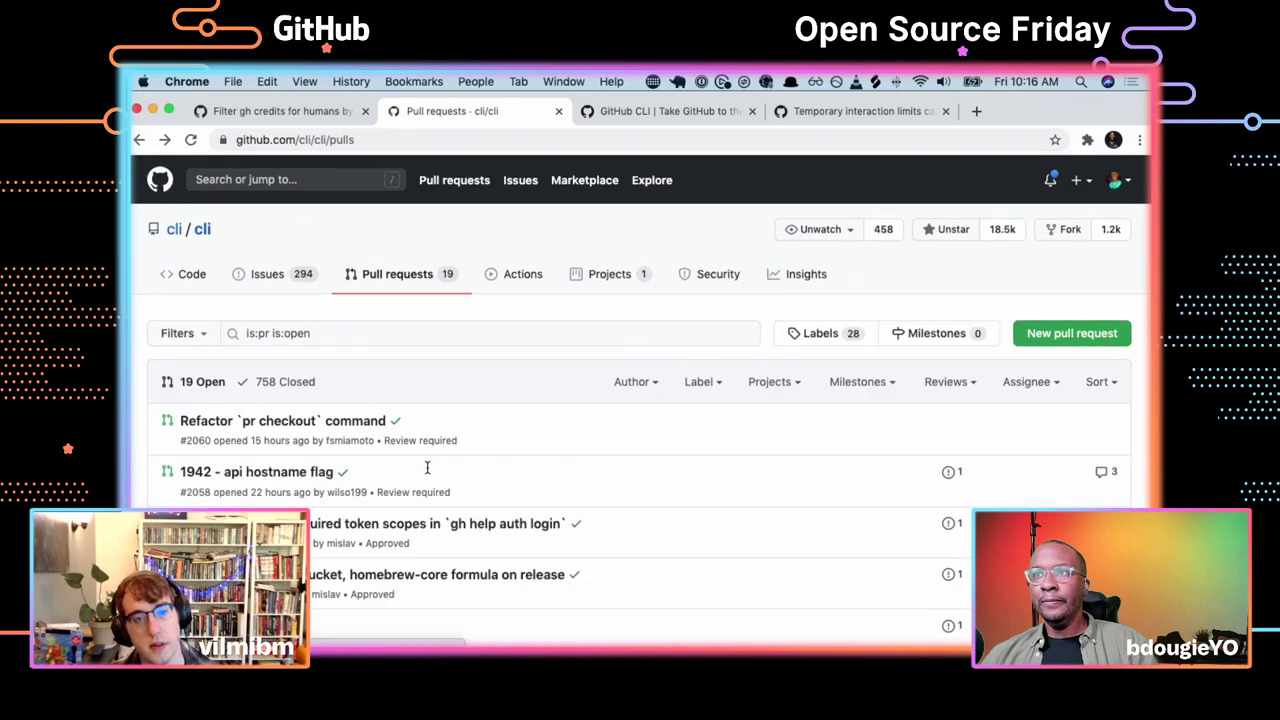
scroll(427, 467, down, 3)
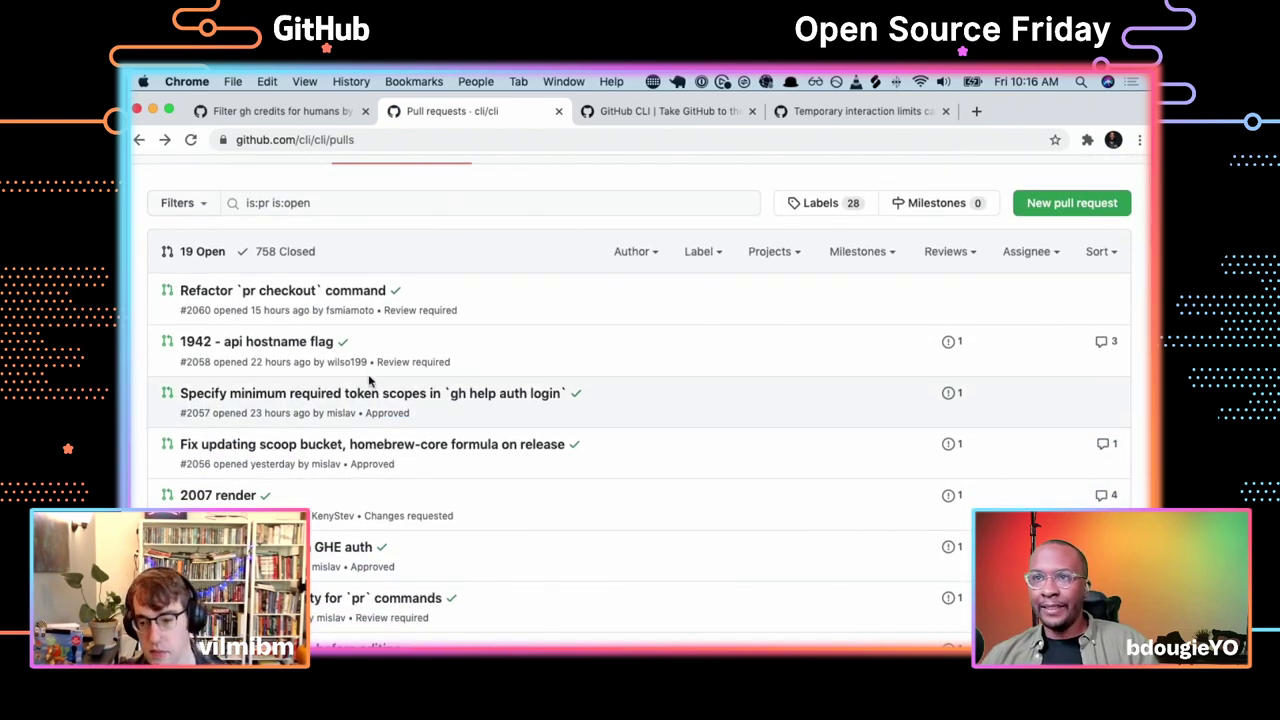
scroll(368, 381, down, 3)
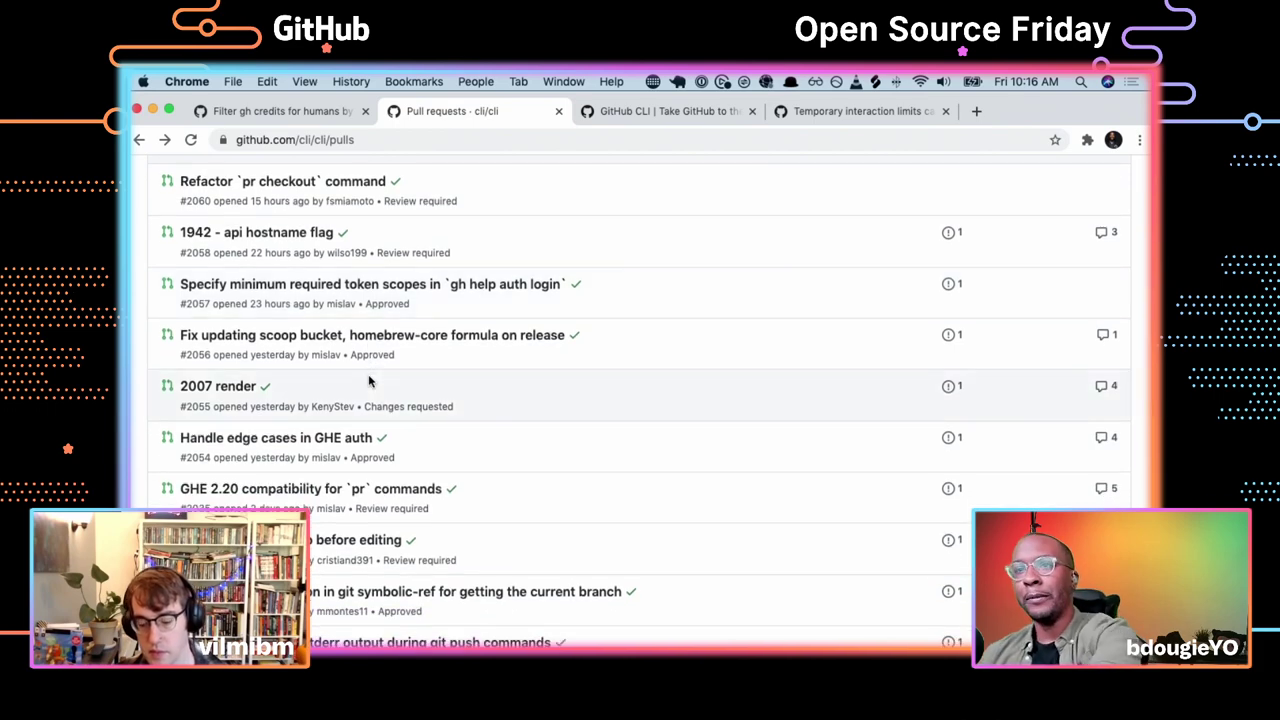
scroll(368, 379, down, 2)
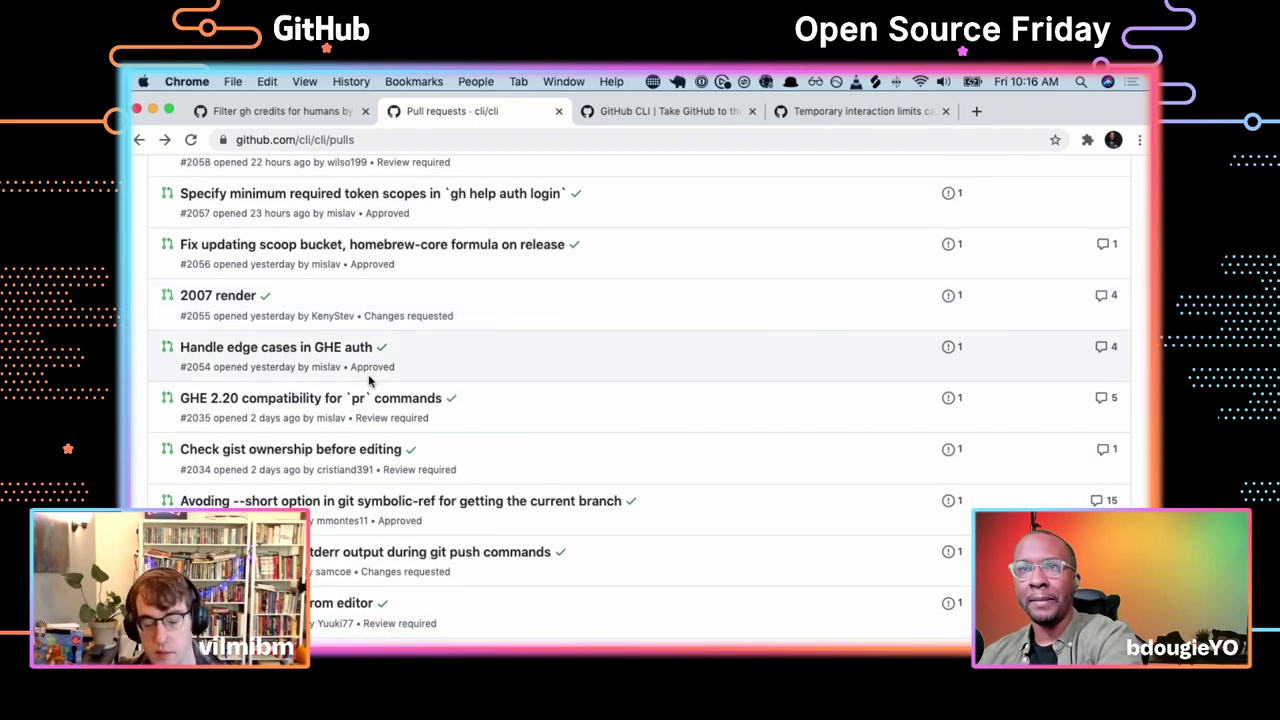
scroll(368, 380, down, 3)
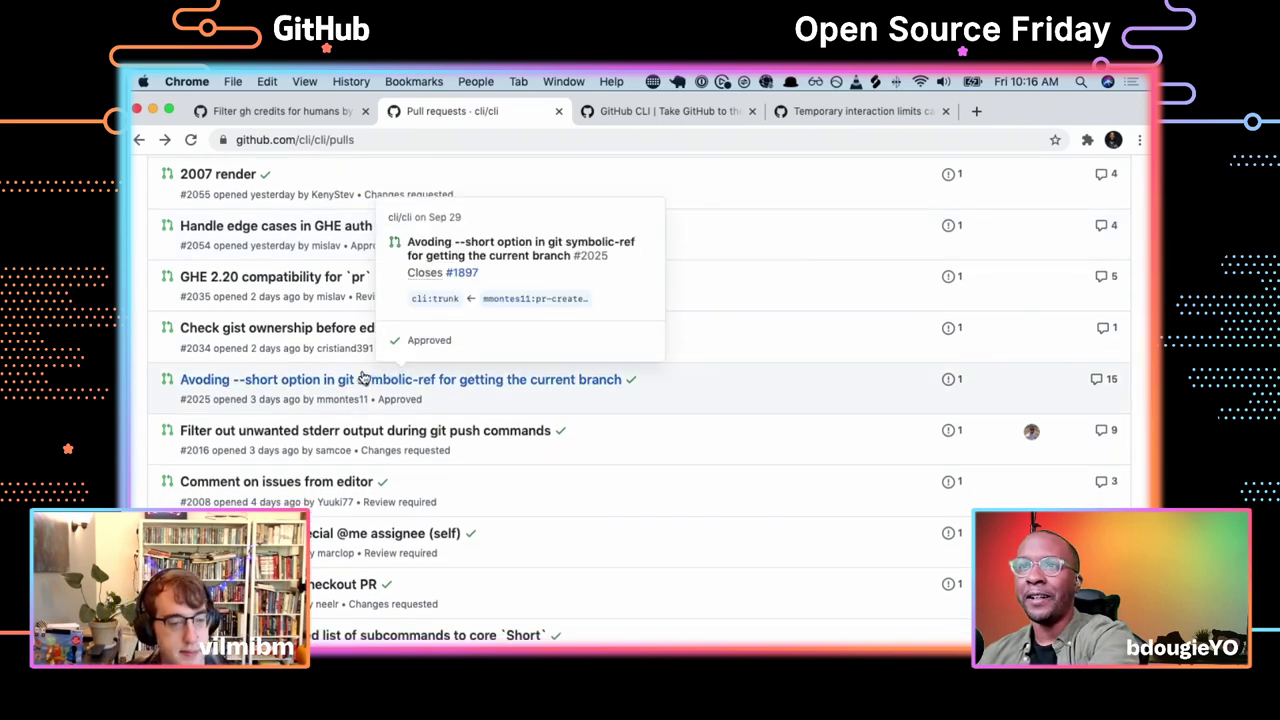
scroll(363, 378, down, 1)
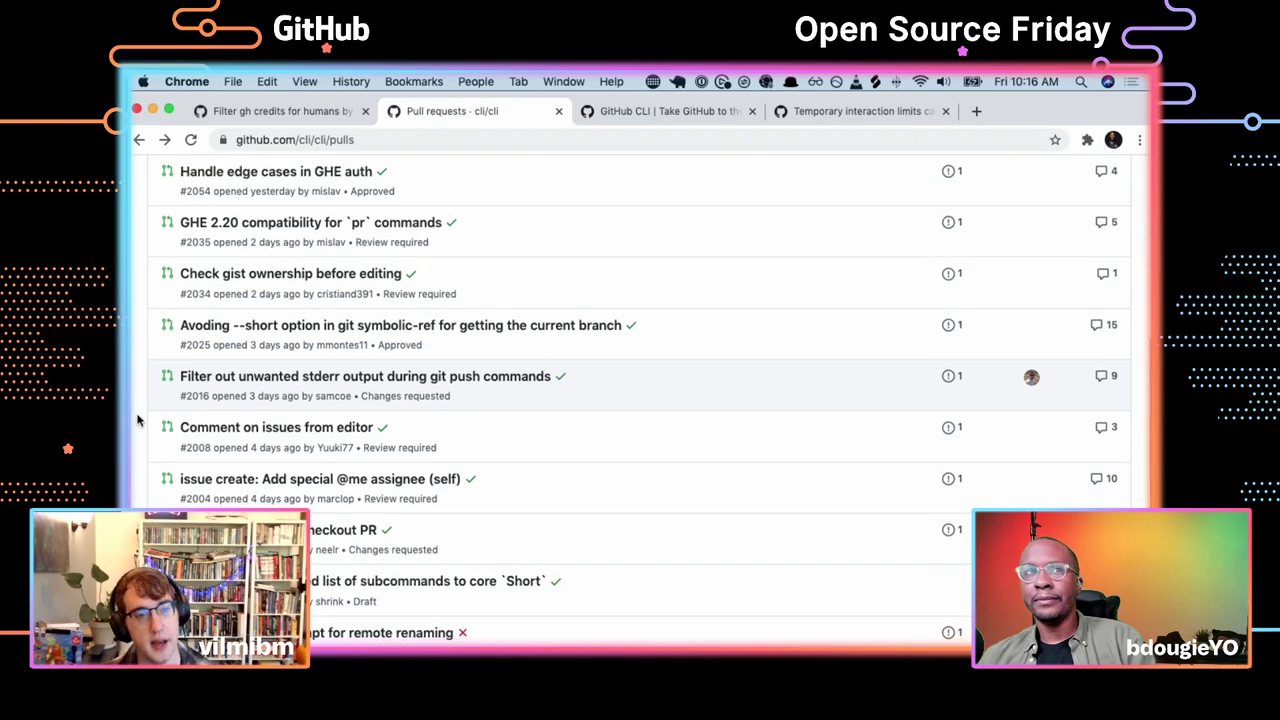
scroll(137, 420, down, 1)
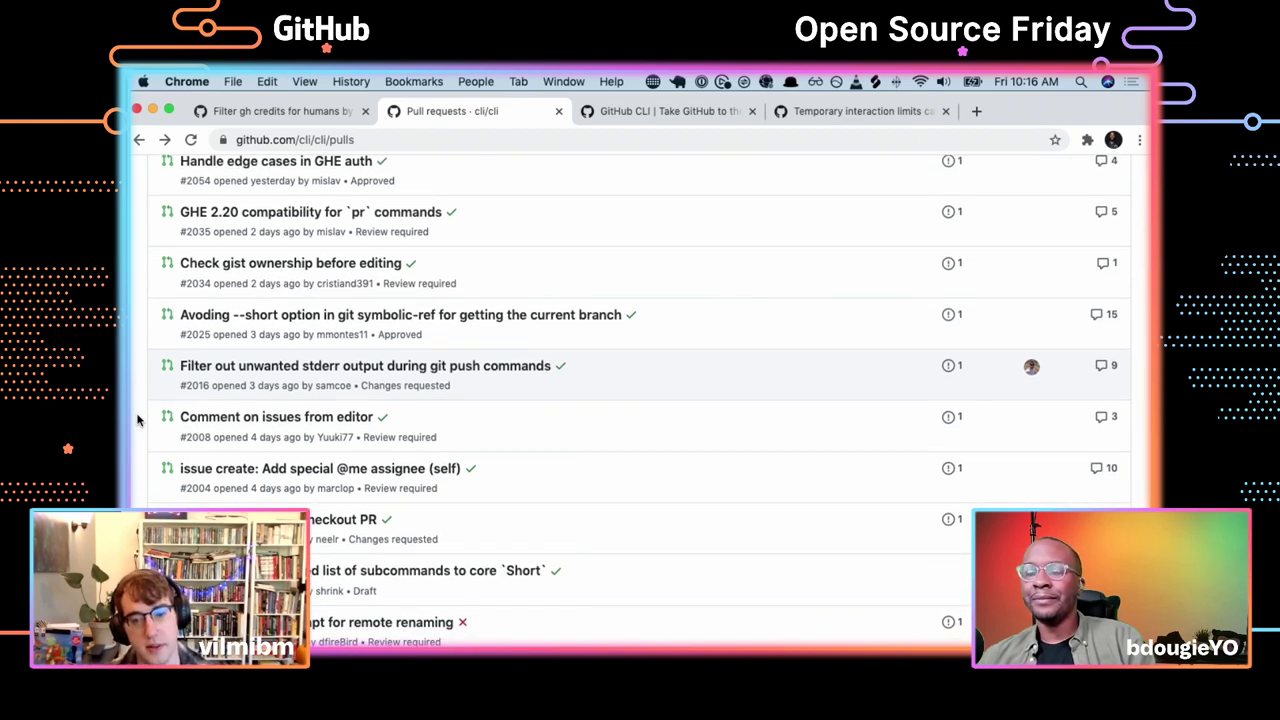
scroll(137, 420, down, 2)
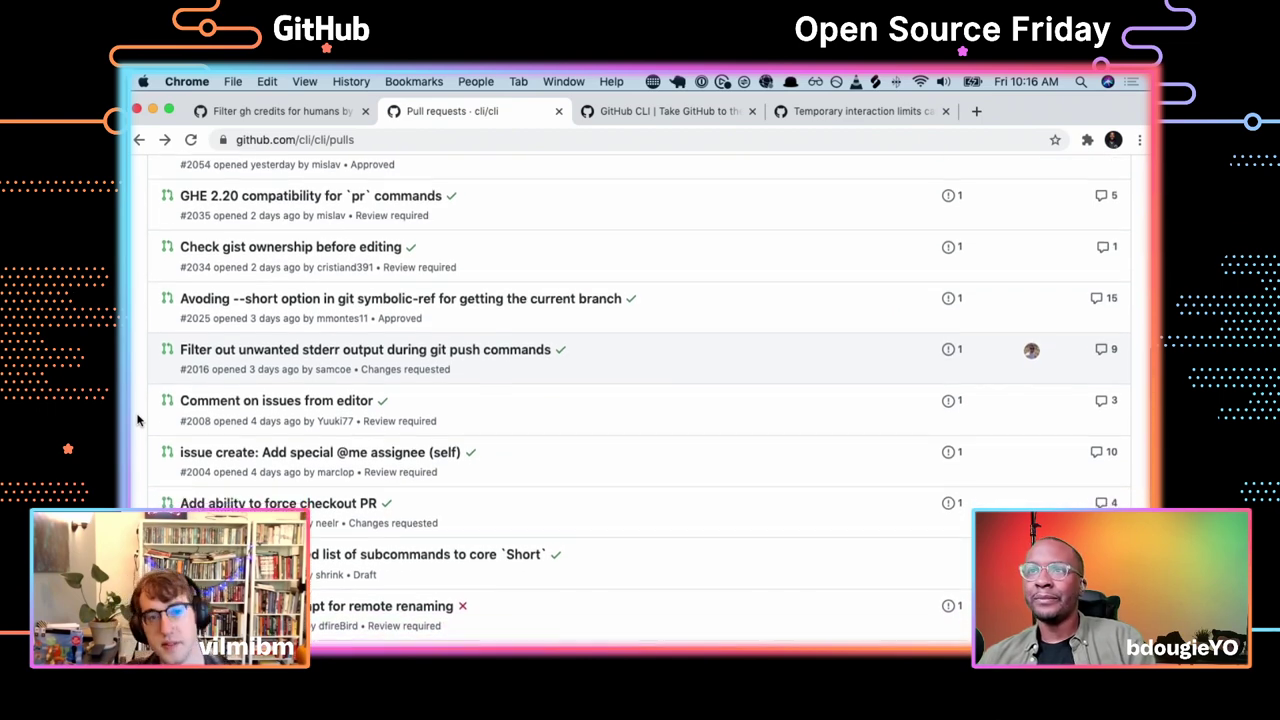
scroll(137, 420, down, 2)
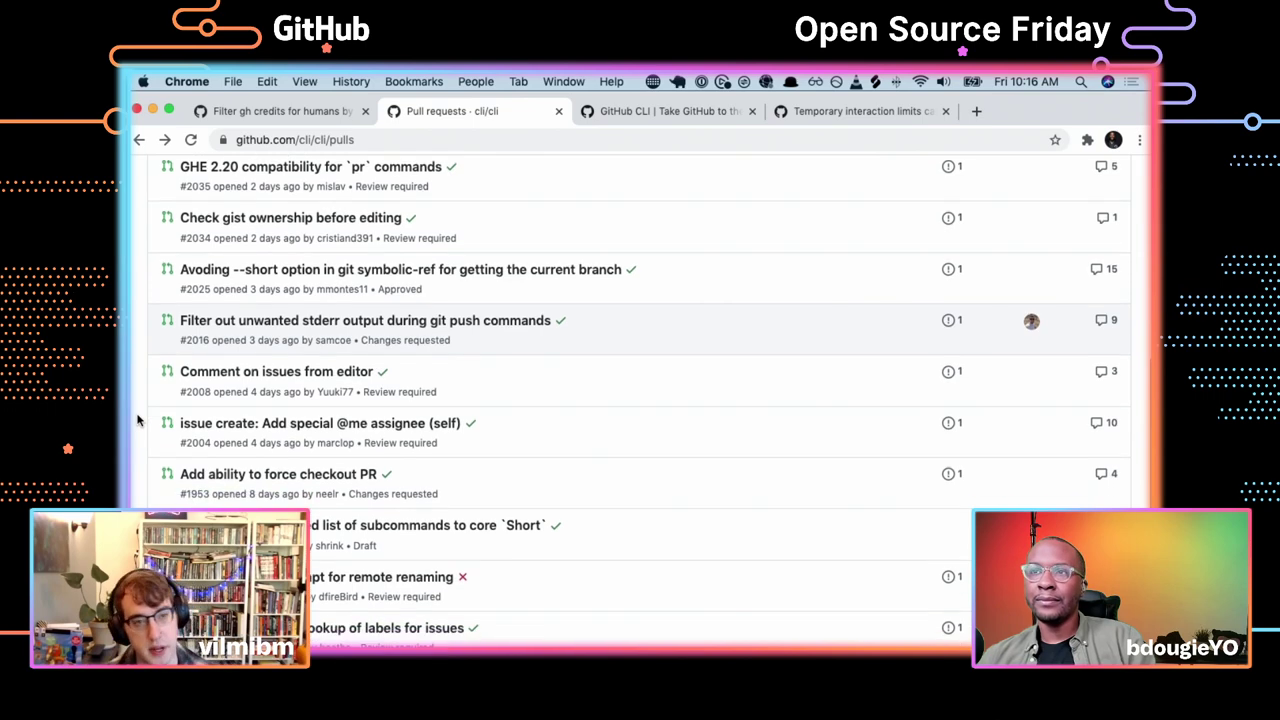
scroll(137, 420, down, 3)
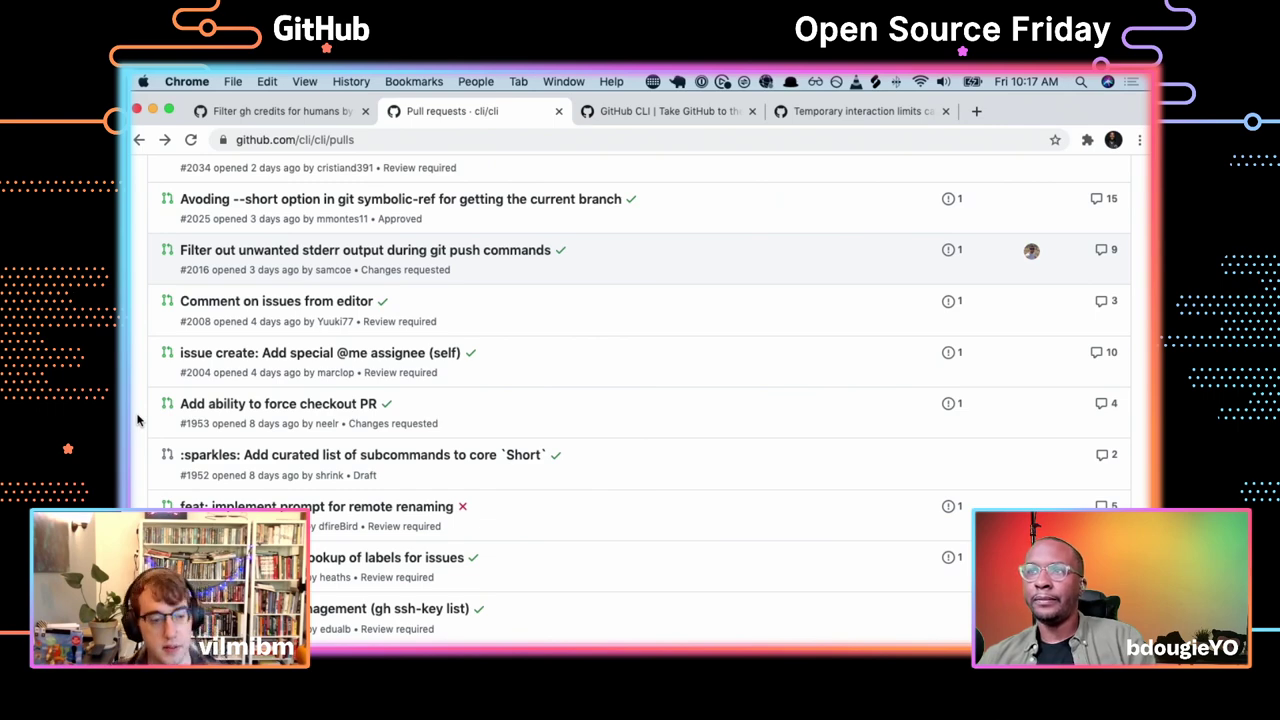
scroll(137, 420, down, 5)
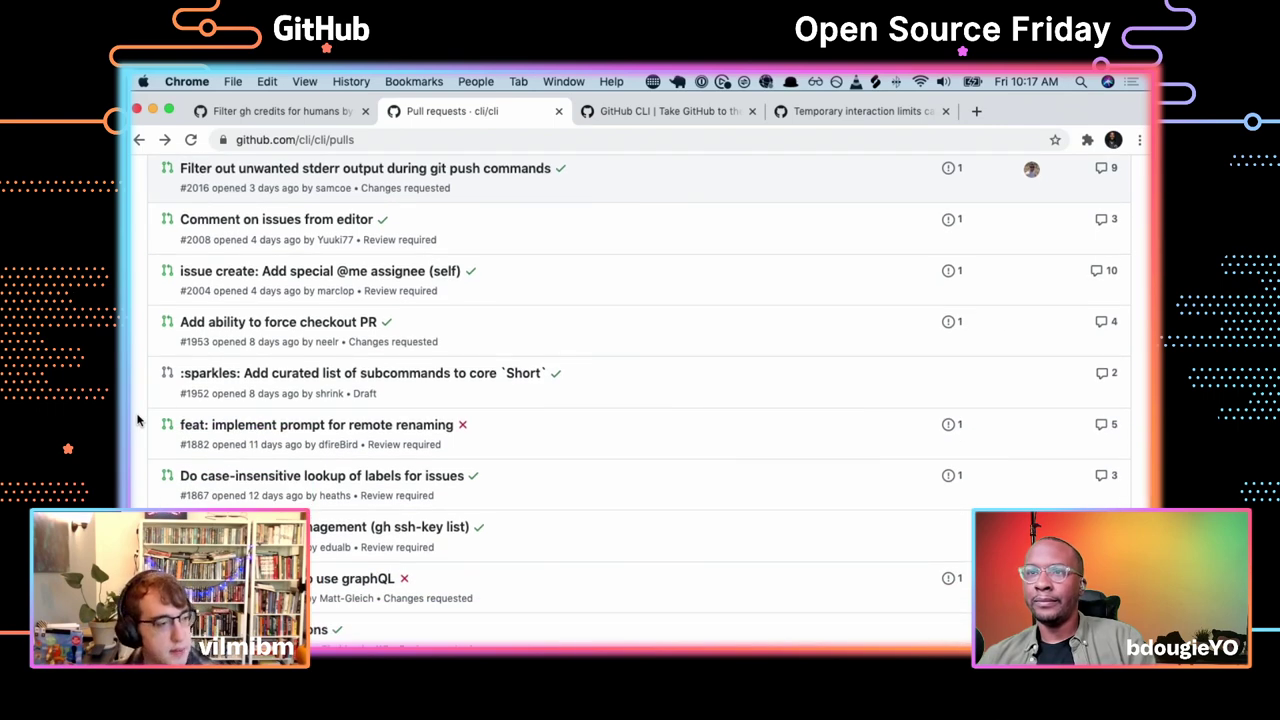
scroll(137, 420, down, 1)
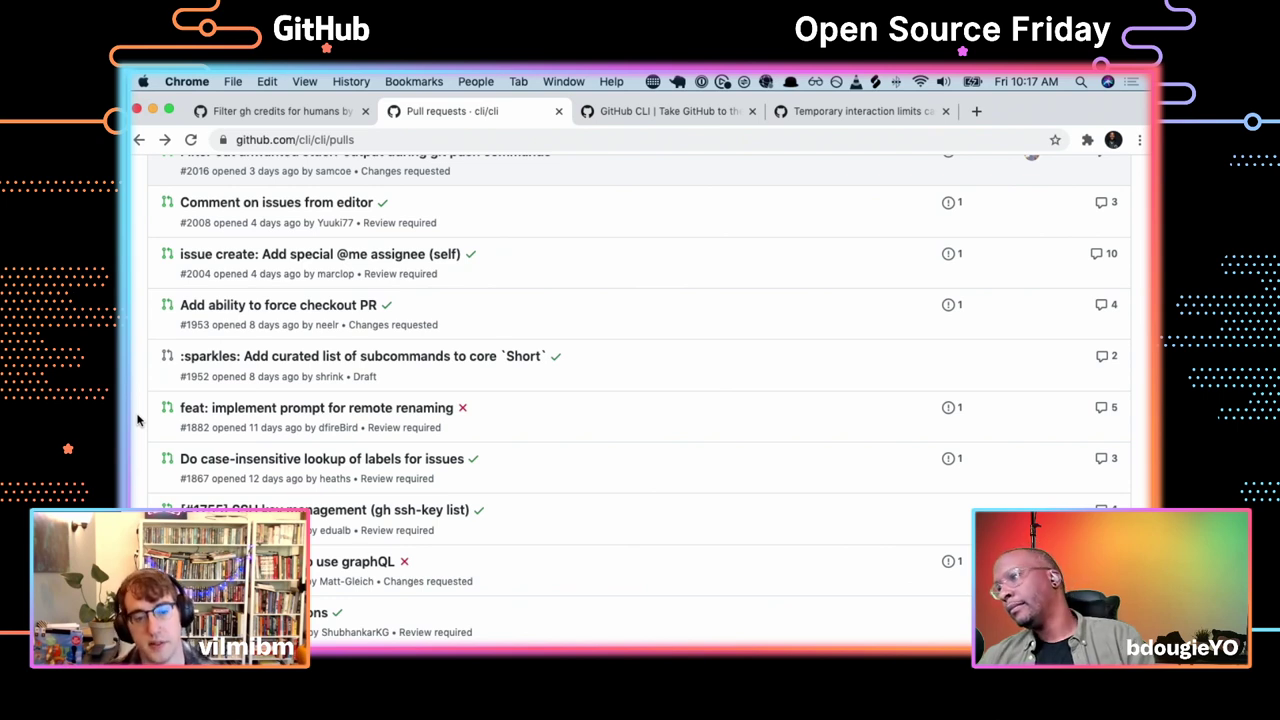
mouse_move(139, 443)
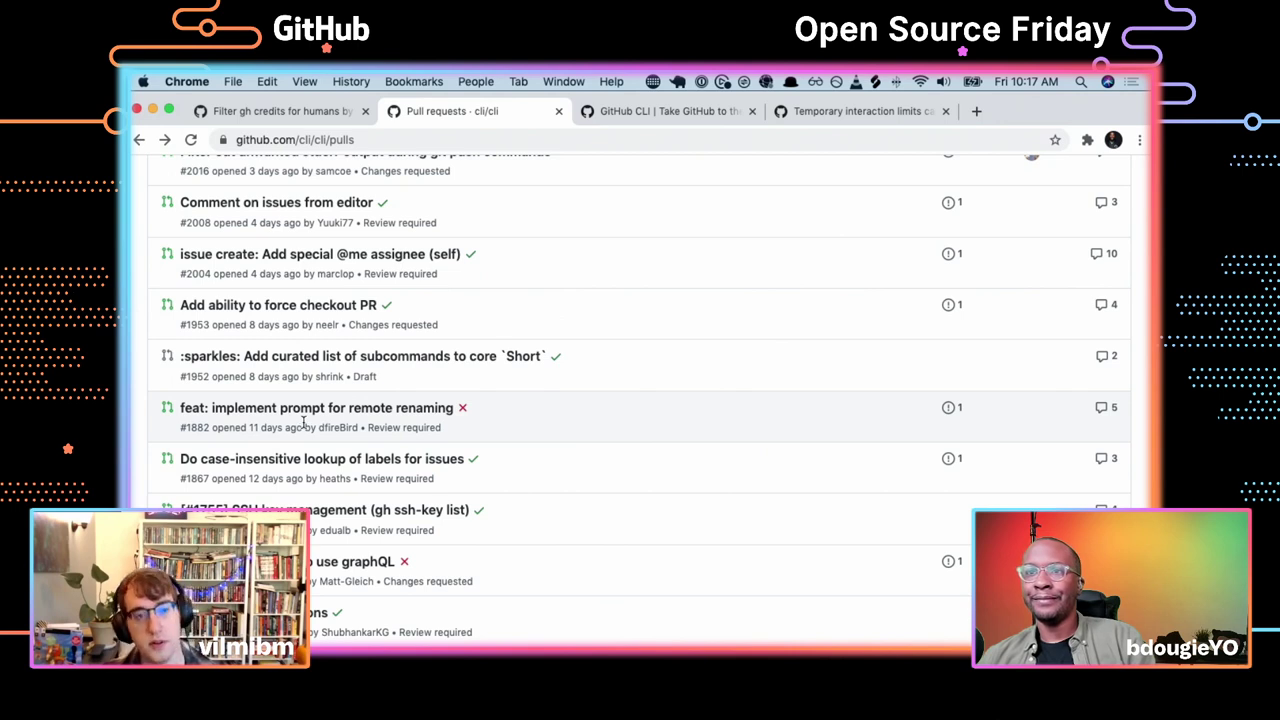
scroll(303, 421, down, 2)
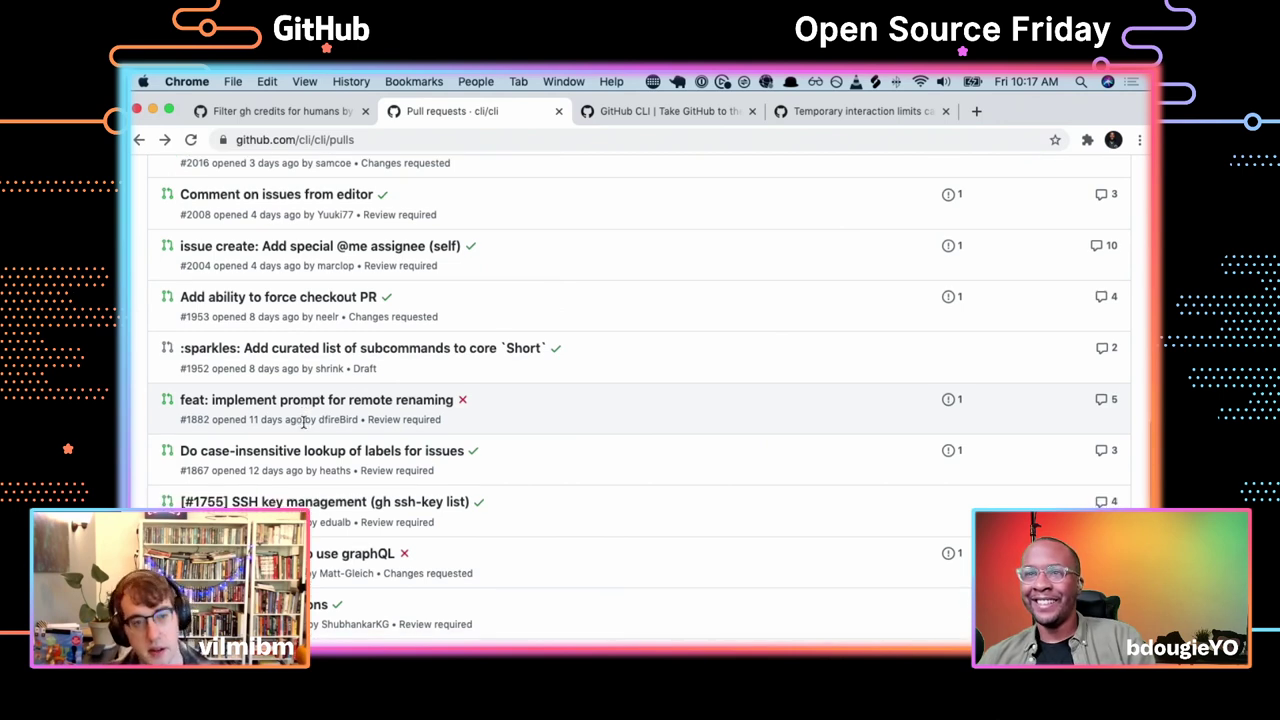
scroll(303, 421, down, 2)
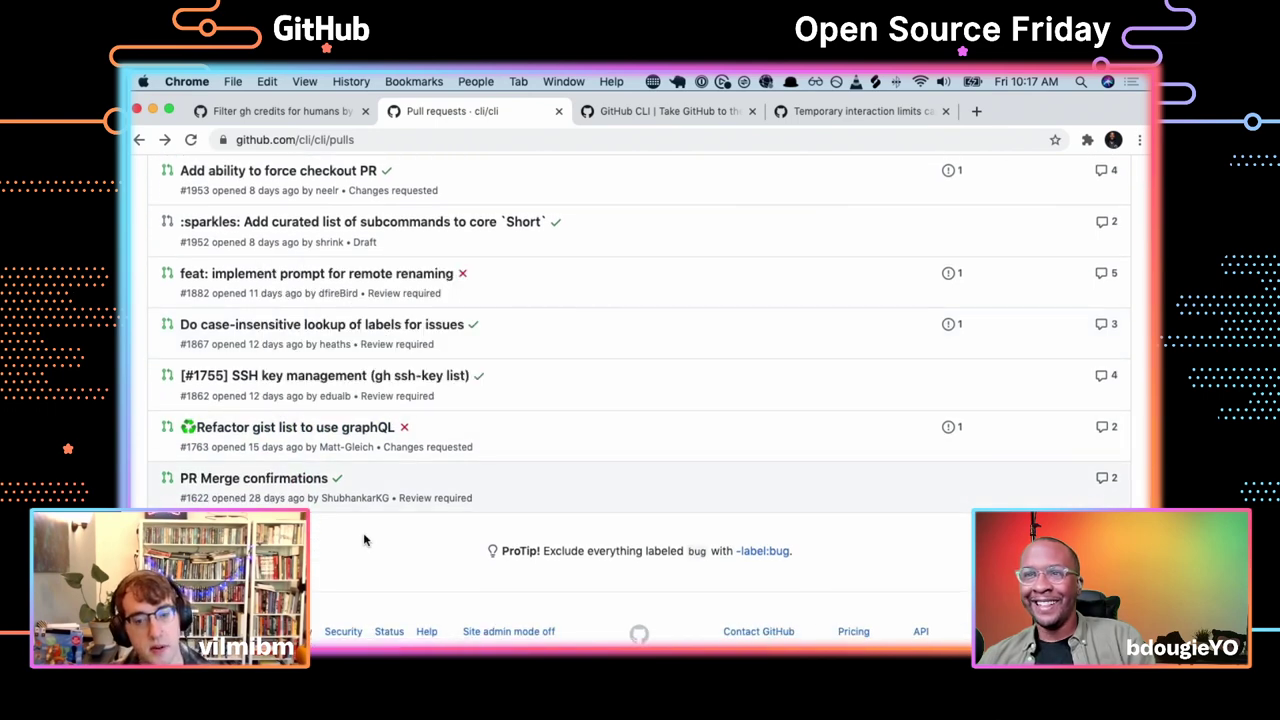
scroll(366, 540, down, 1)
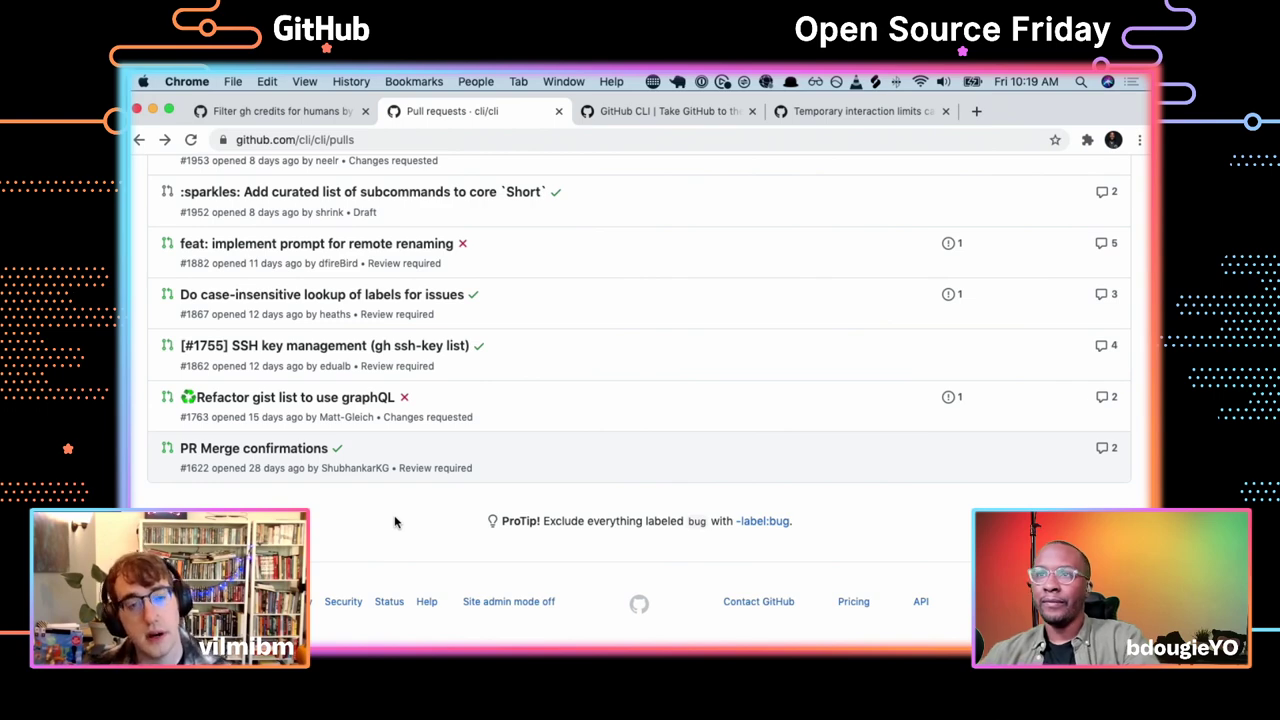
scroll(394, 521, up, 15)
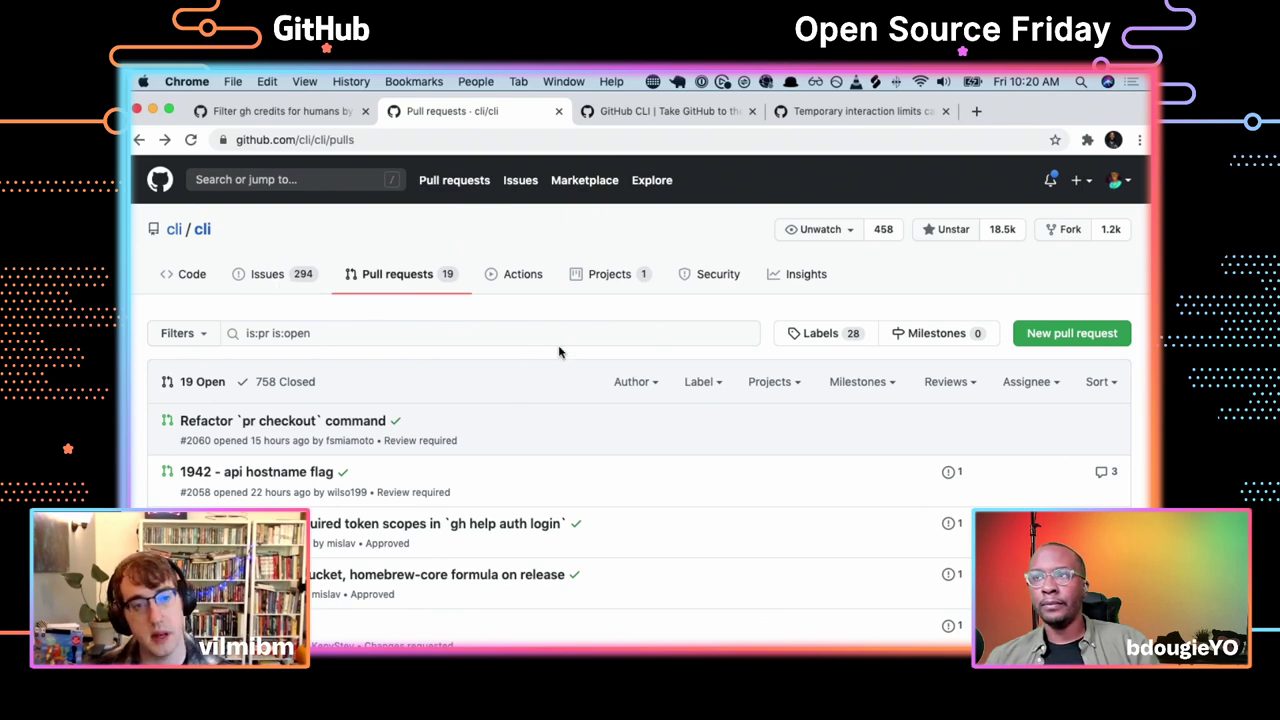
Show the cli/cli issues list with 294 open and 837 closed issues
scroll(558, 351, down, 3)
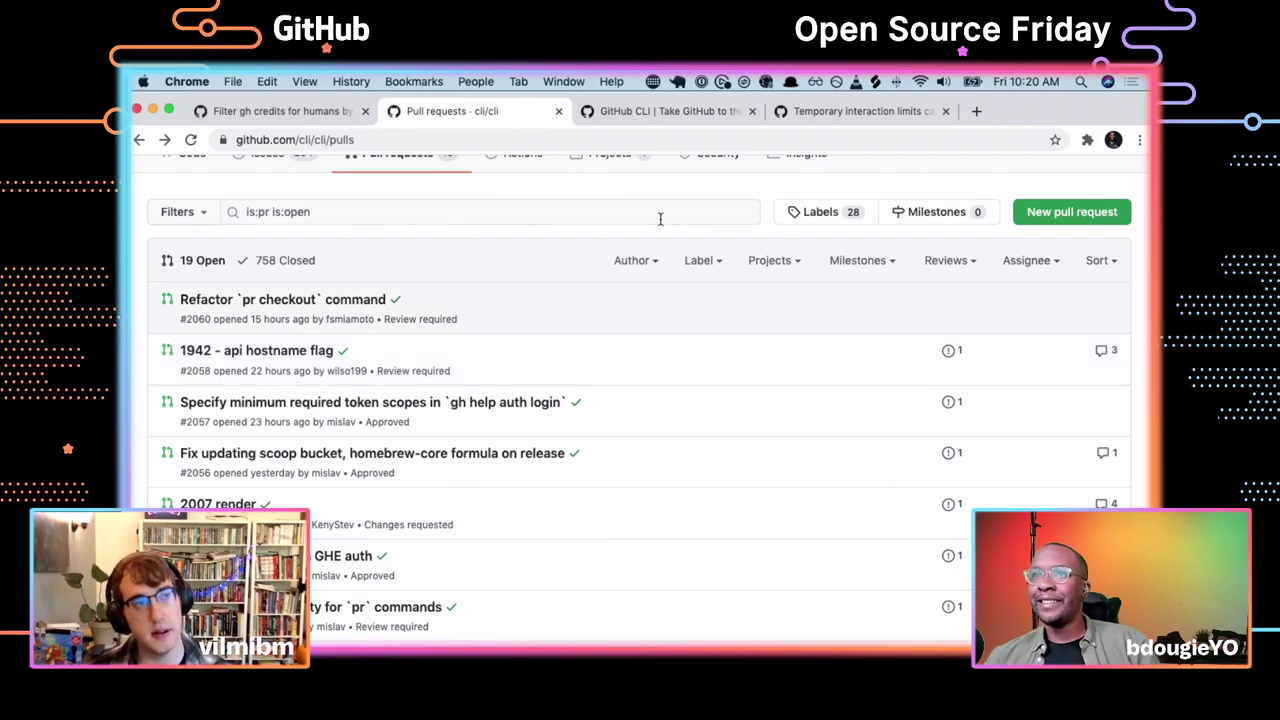
scroll(660, 219, up, 3)
click(264, 276)
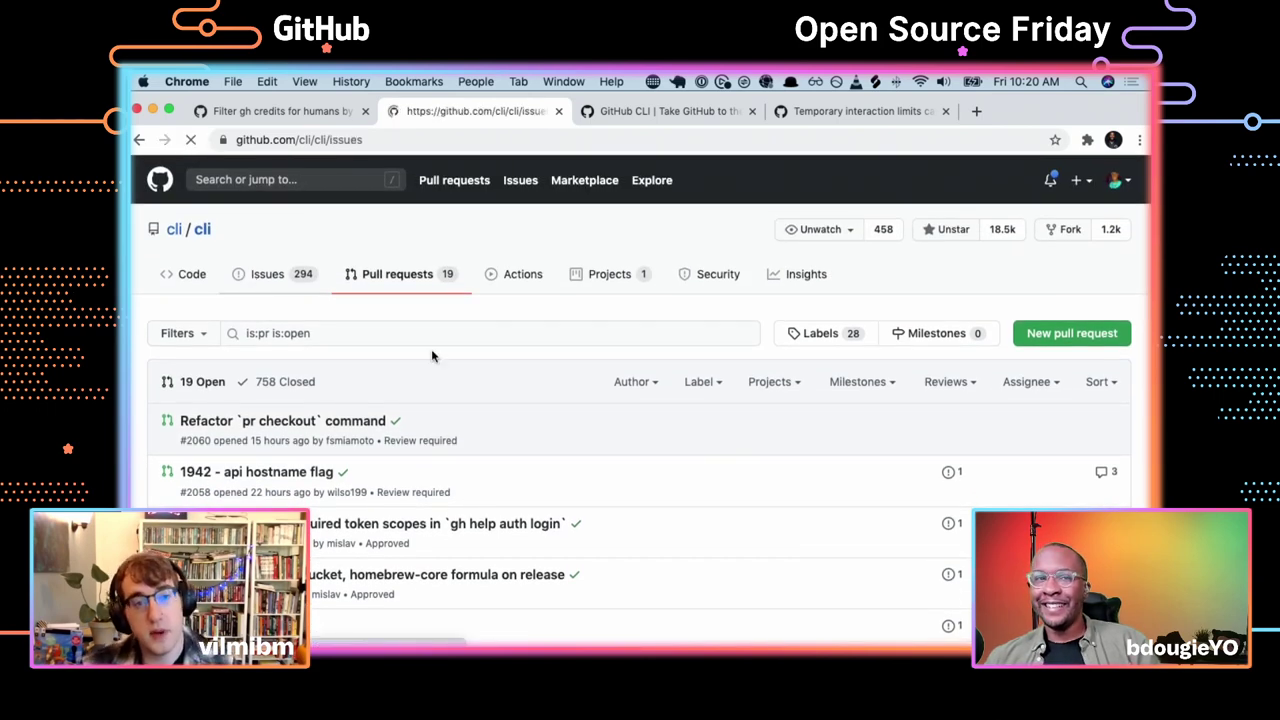
scroll(941, 486, down, 1)
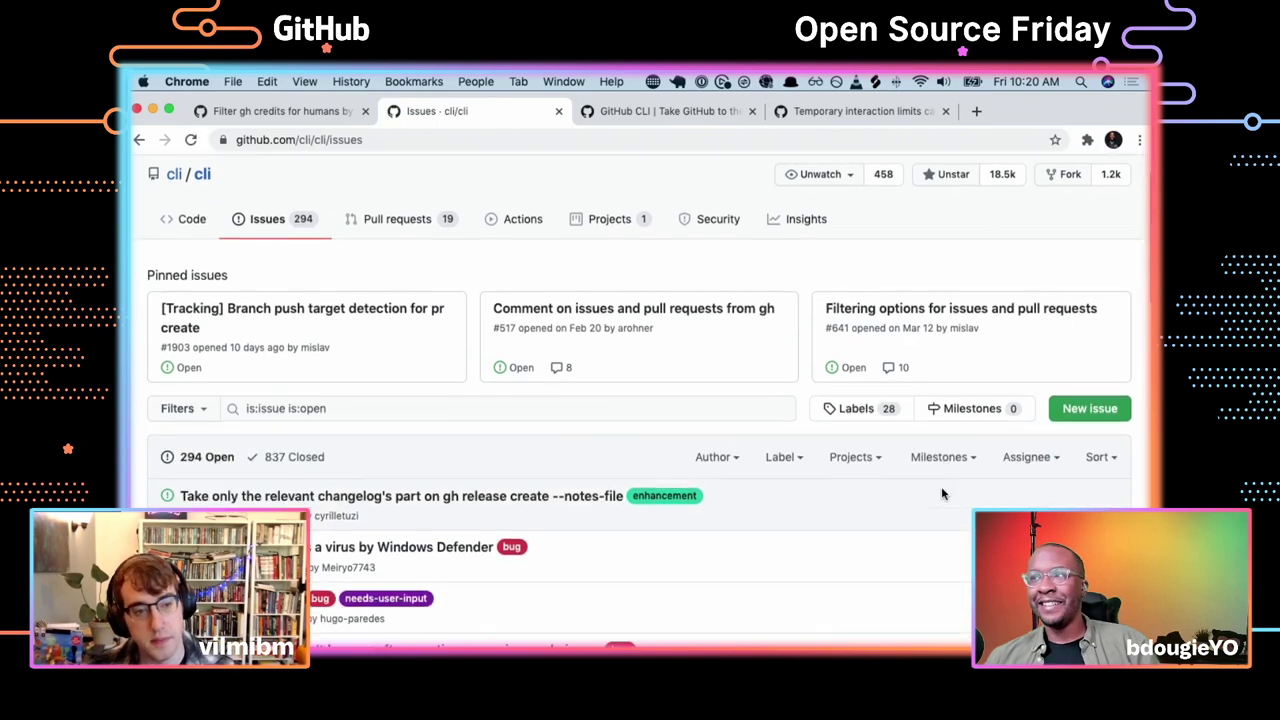
scroll(941, 493, down, 1)
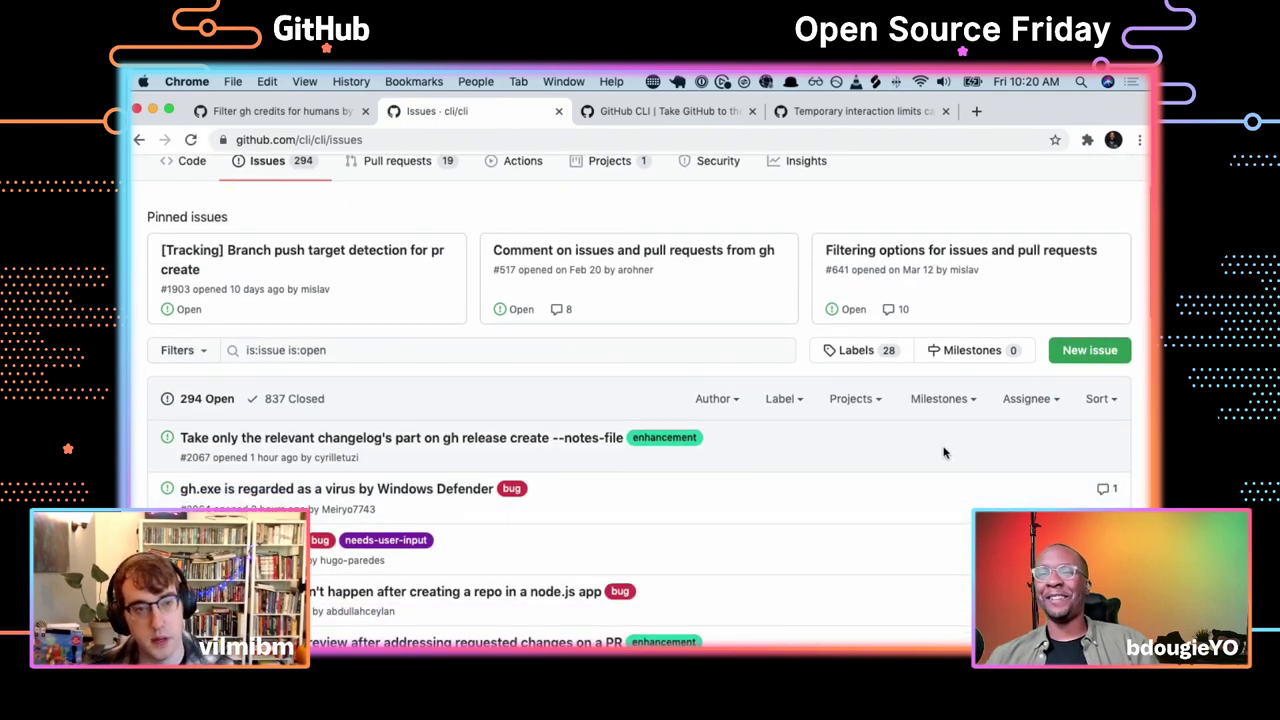
Filter cli/cli issues to those assigned to nobody, then browse the Label list
click(1026, 400)
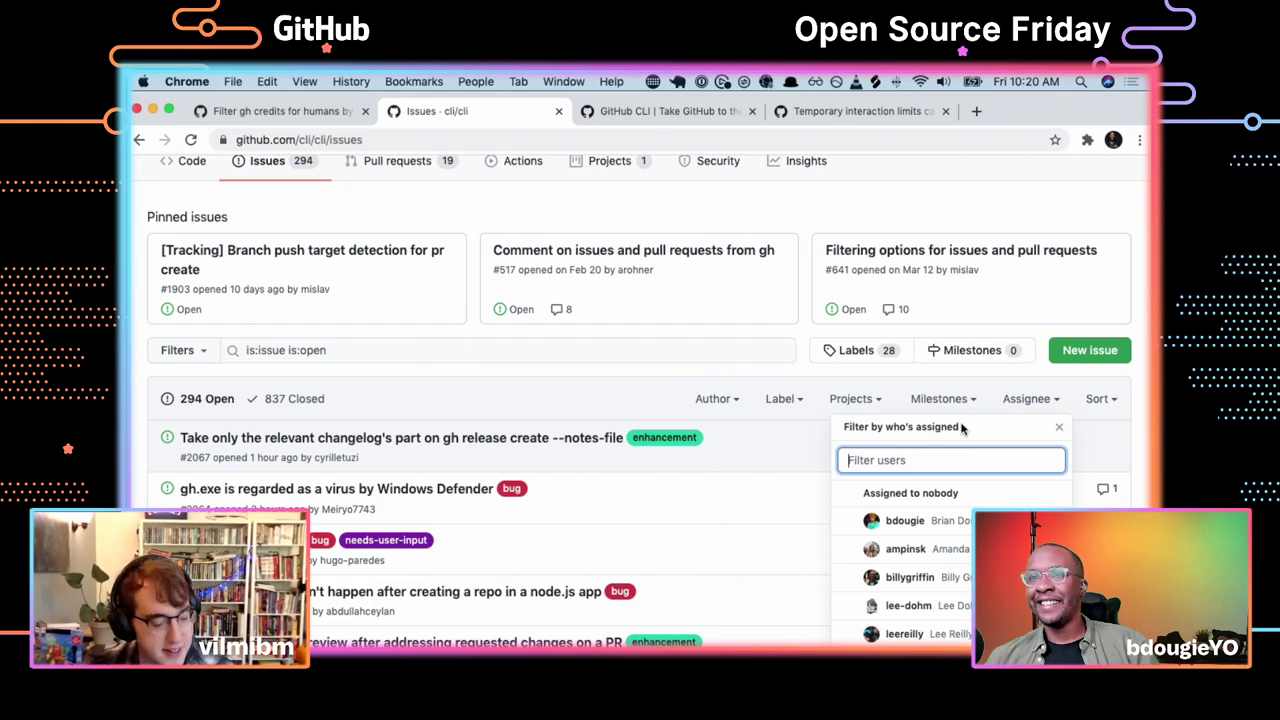
scroll(962, 428, down, 2)
click(946, 361)
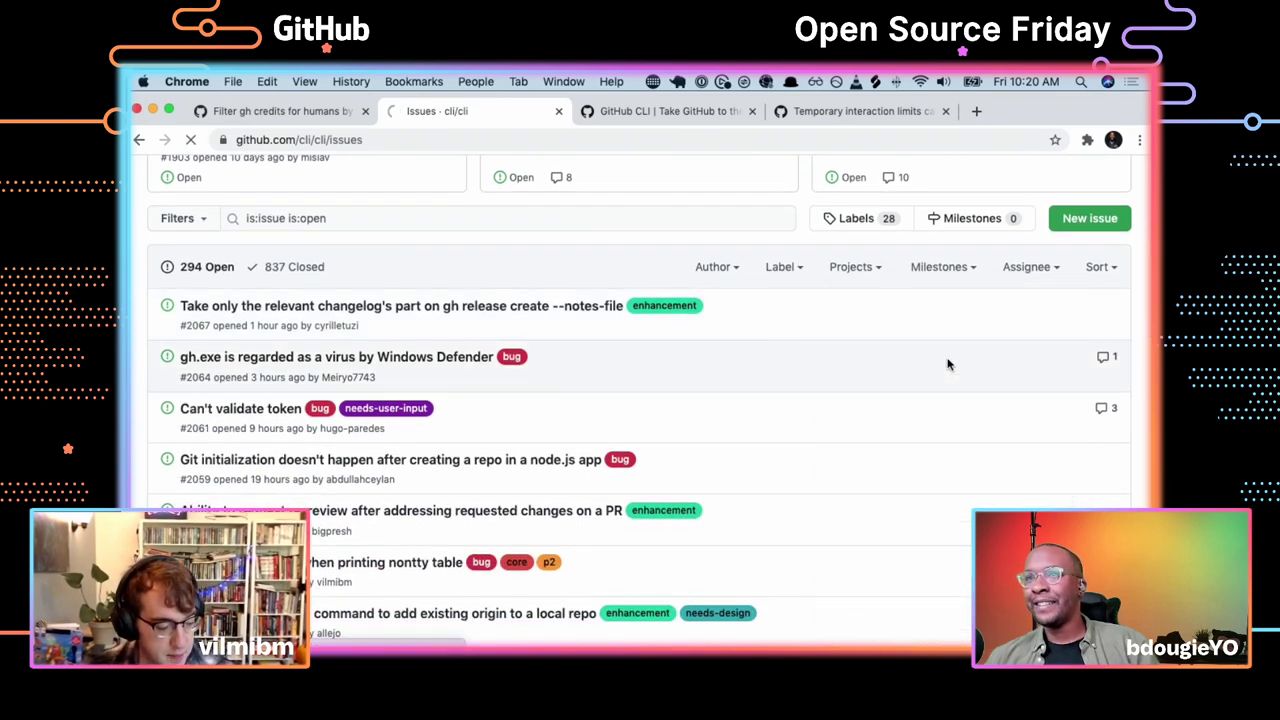
scroll(948, 363, down, 5)
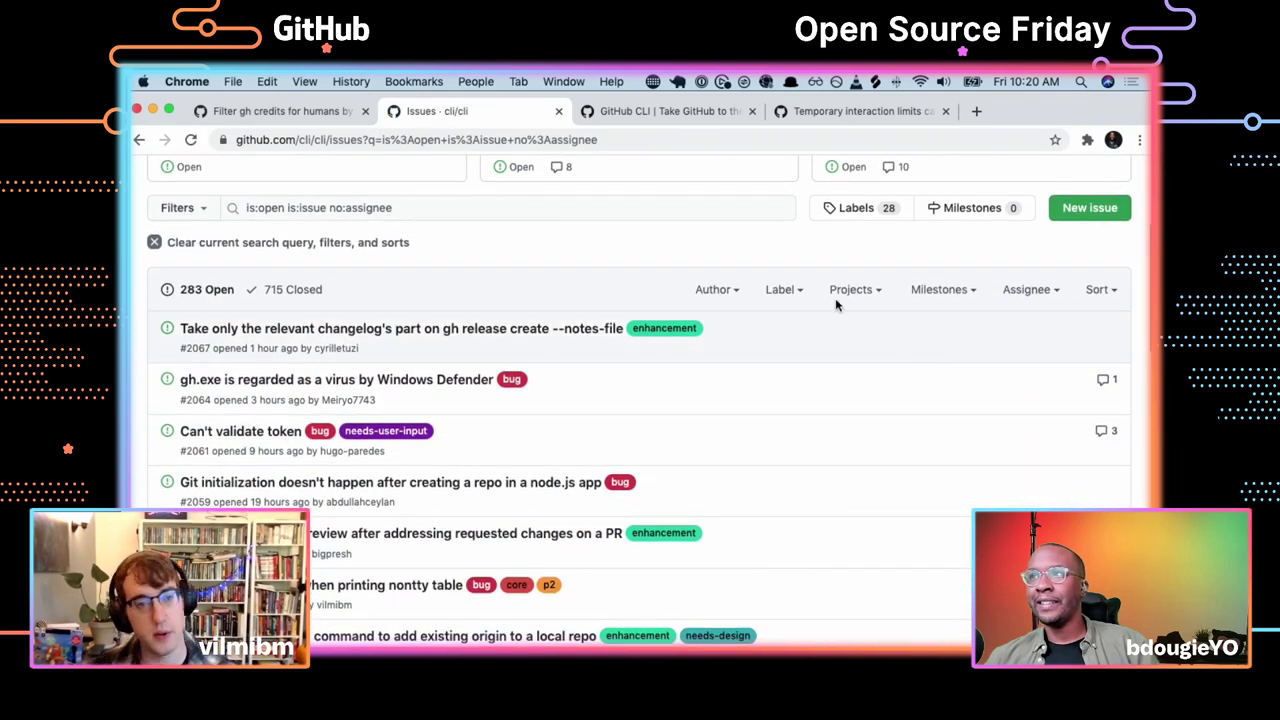
click(782, 293)
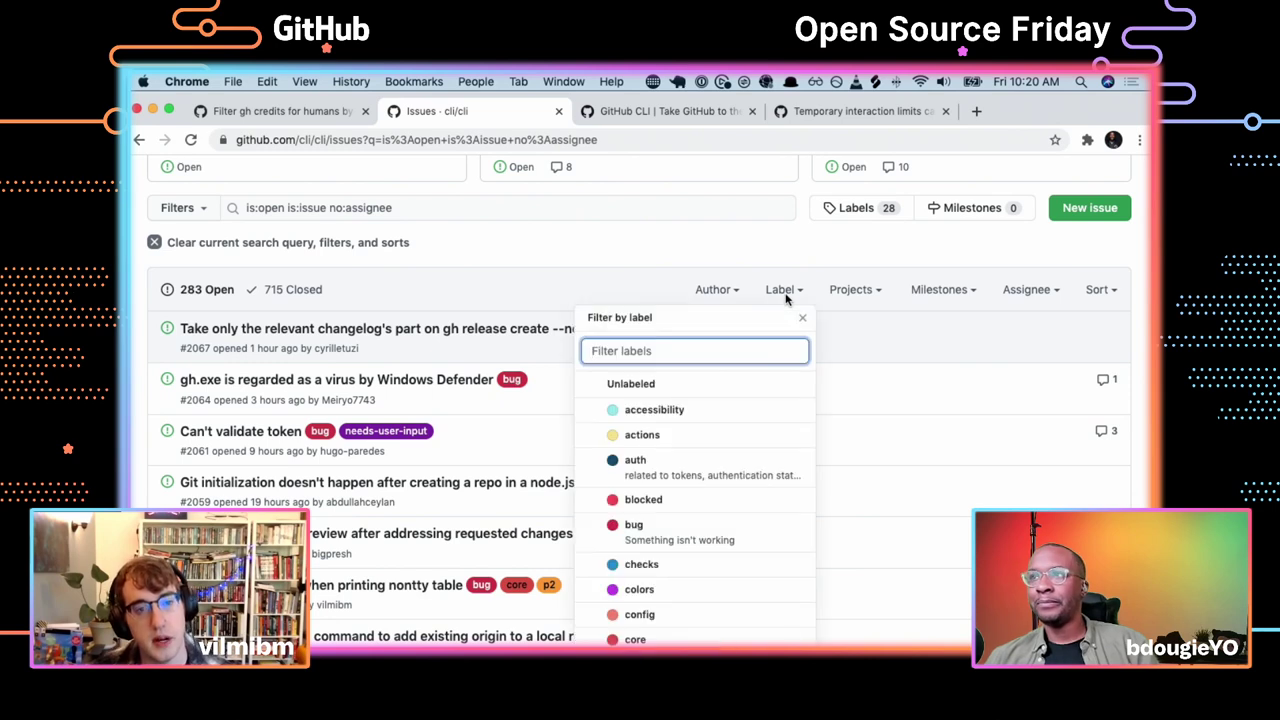
scroll(777, 431, down, 5)
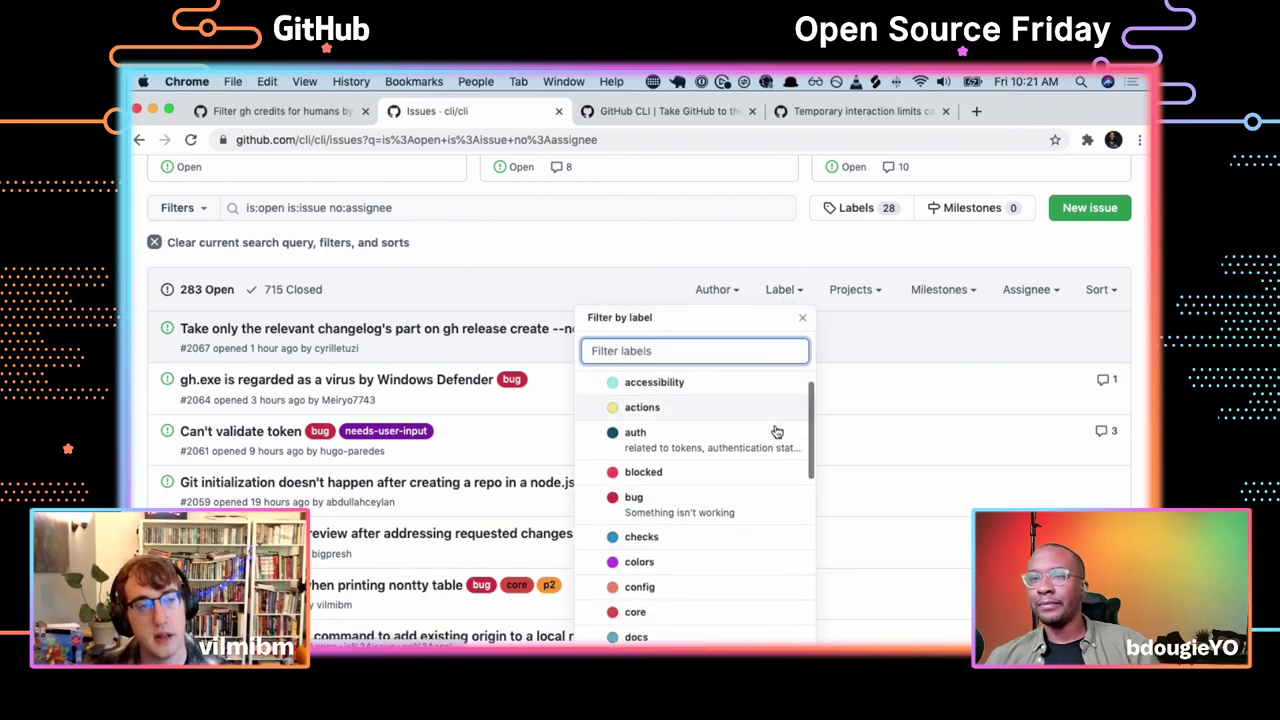
scroll(777, 431, down, 6)
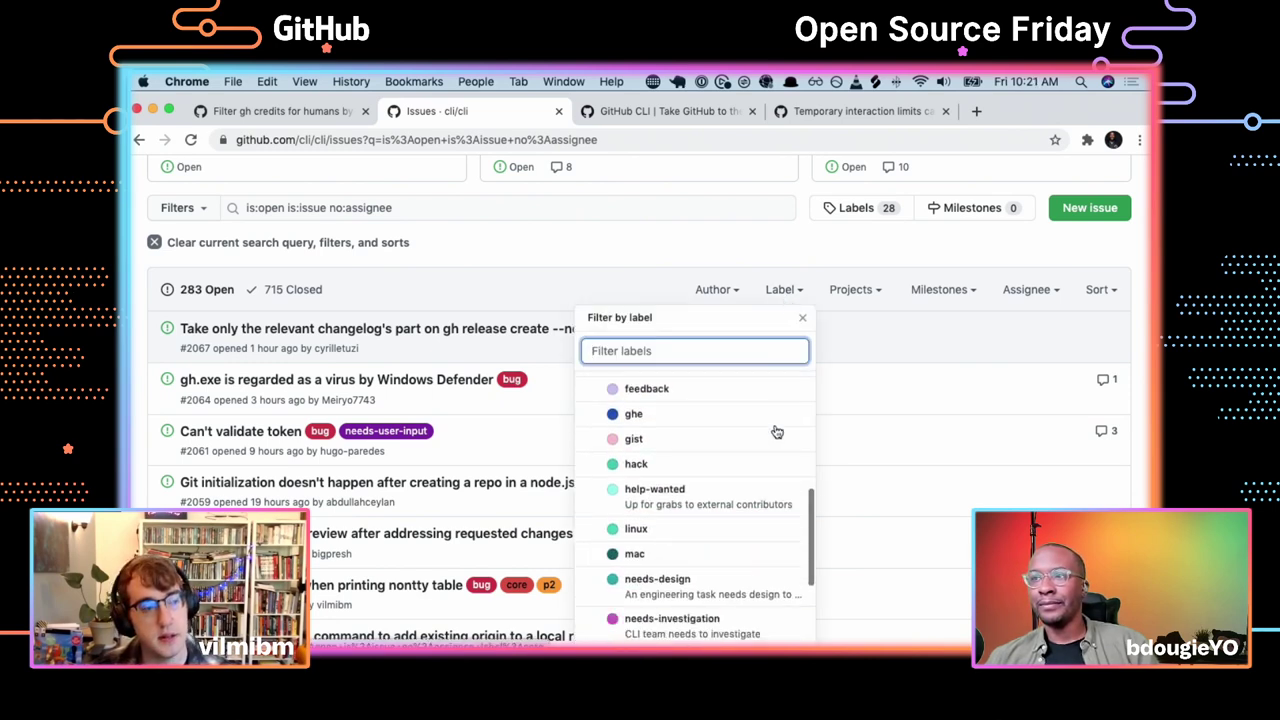
scroll(773, 430, down, 3)
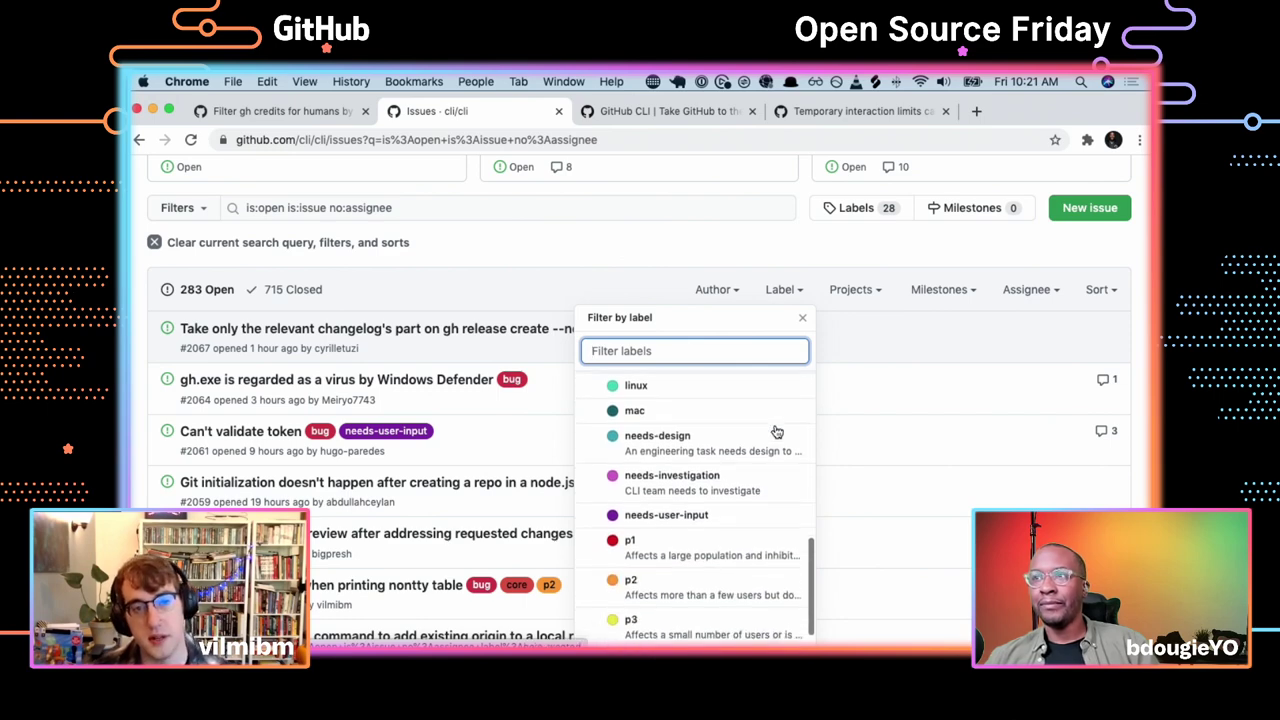
click(606, 236)
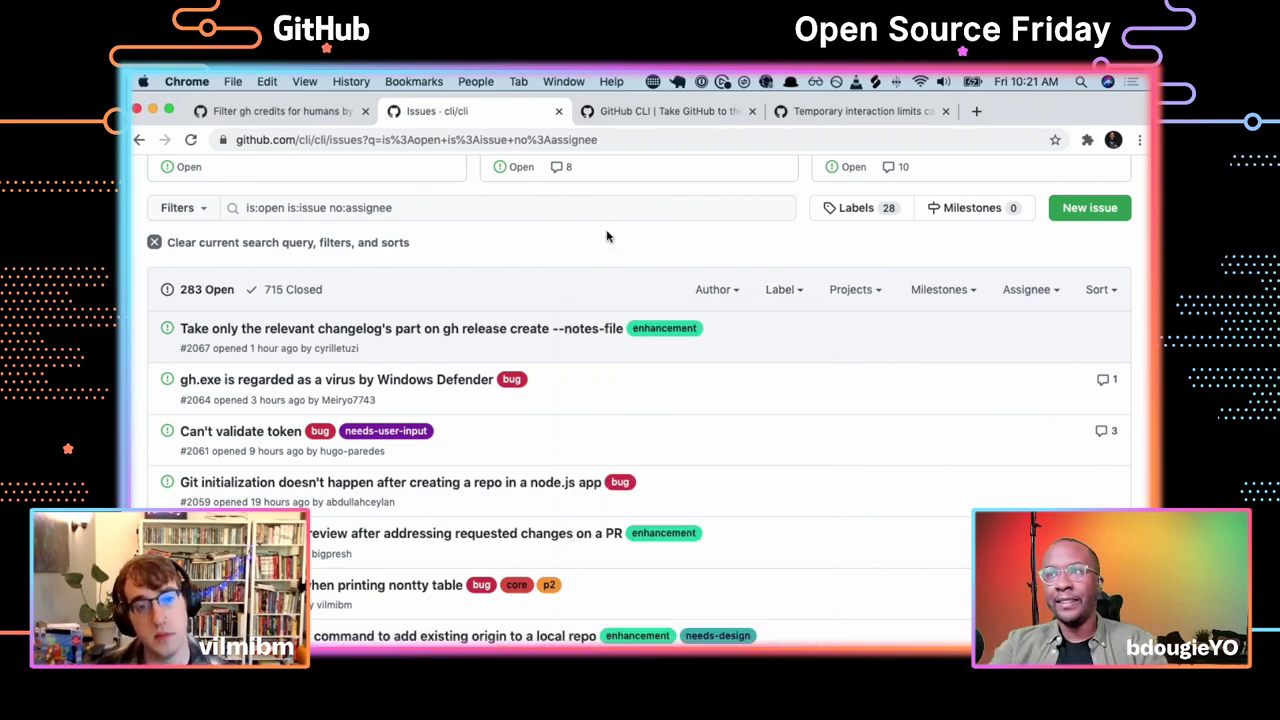
Go to github.com/bdougie/take-action in a new tab
key(super+t)
text(github.com/github/)
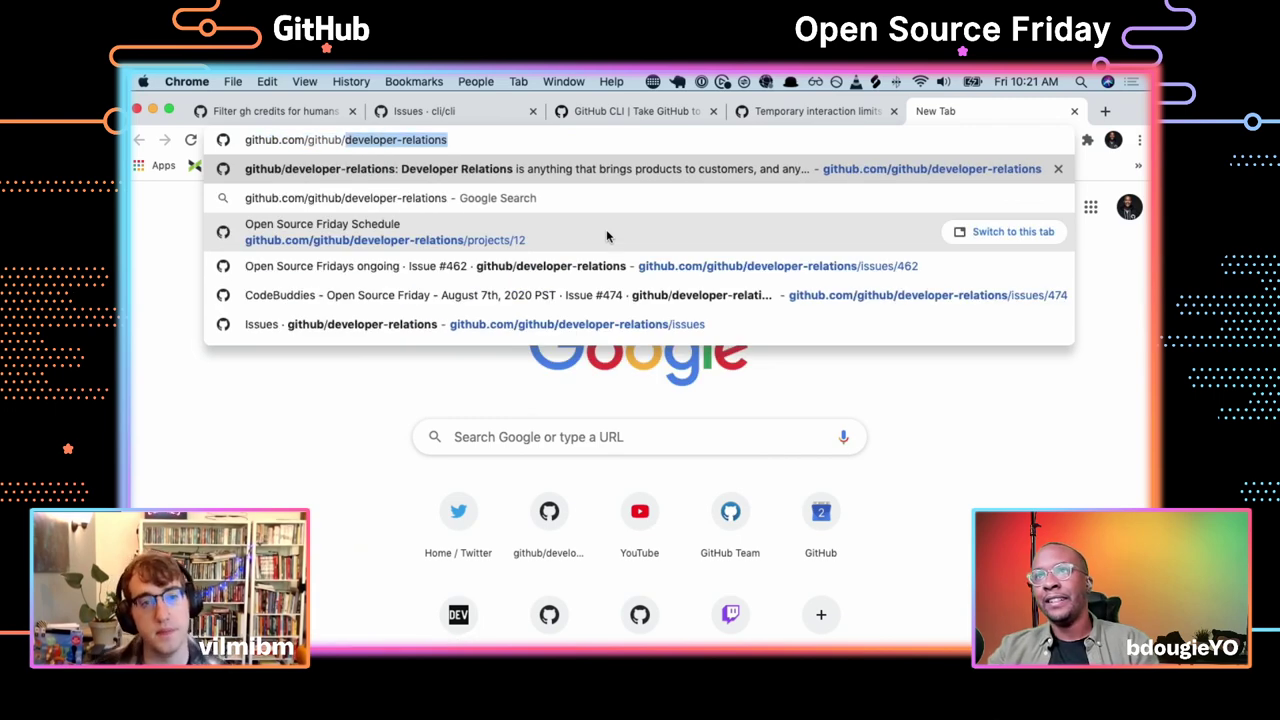
key(alt+shift+Left)
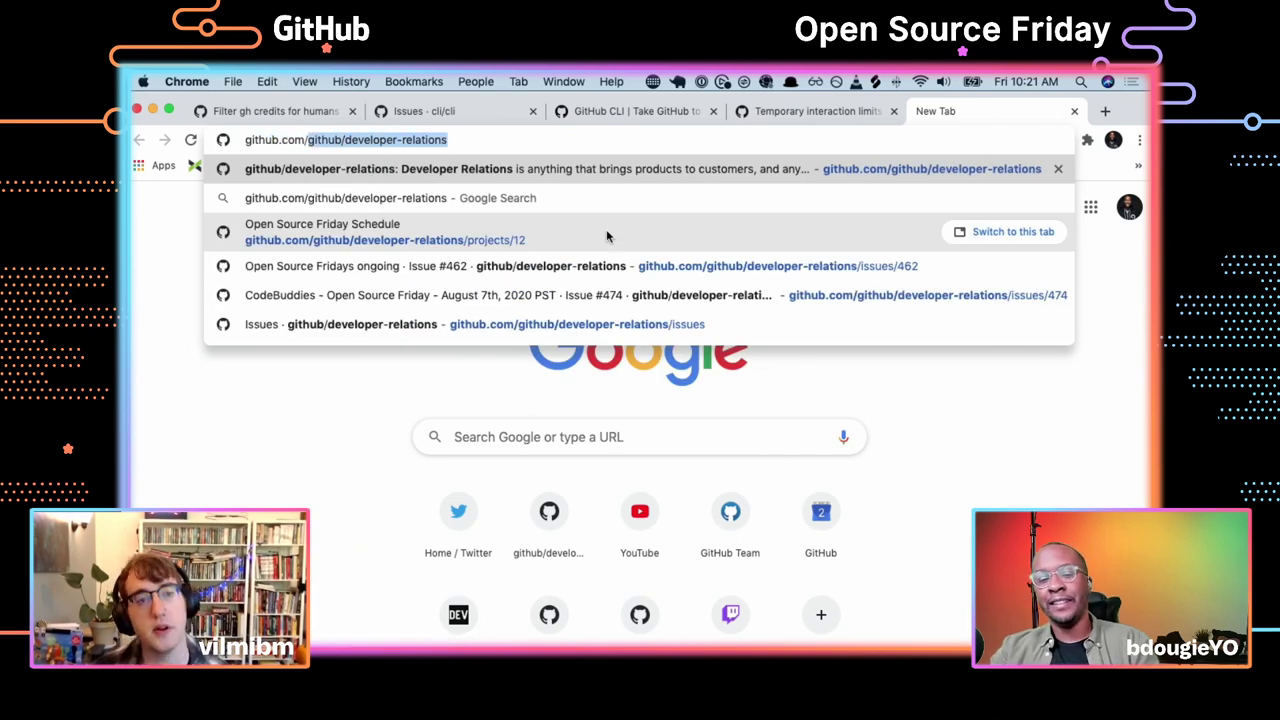
text(bdougie/)
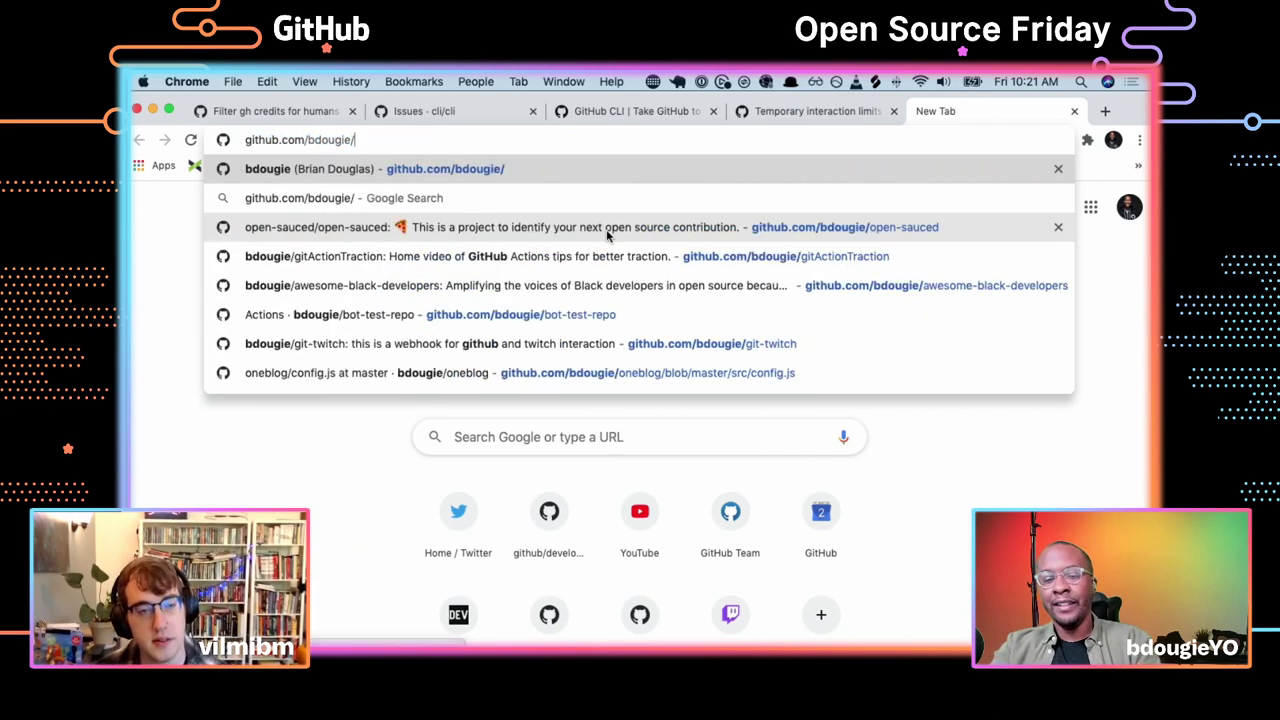
text(take-action)
key(Return)
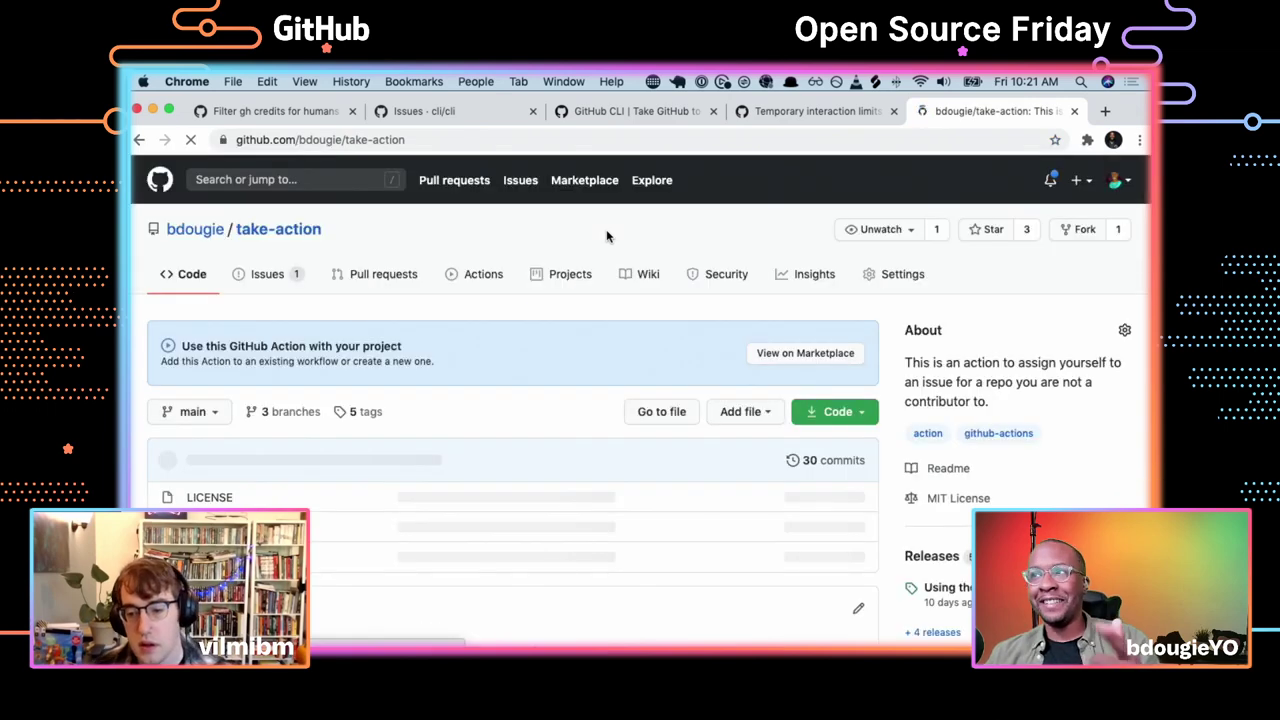
Review take-action's files and the README's sample take.yml 'Assign issue to contributor' workflow
scroll(597, 358, down, 2)
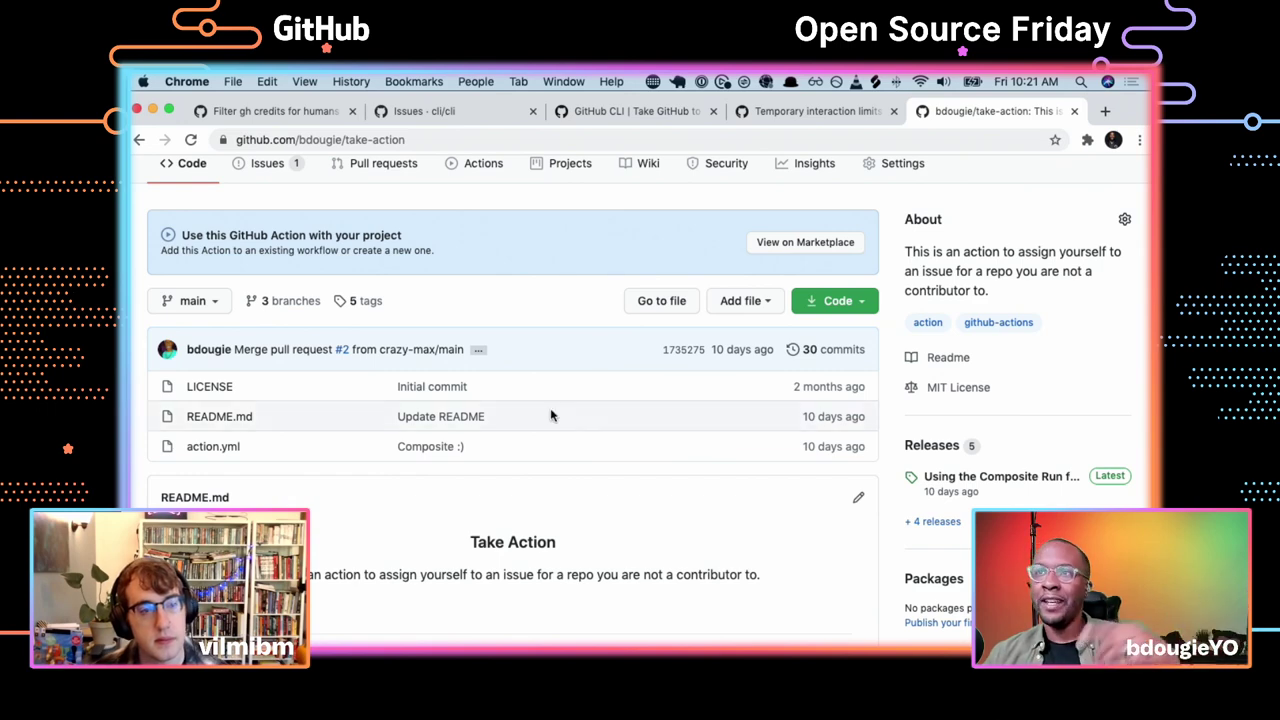
scroll(550, 415, down, 4)
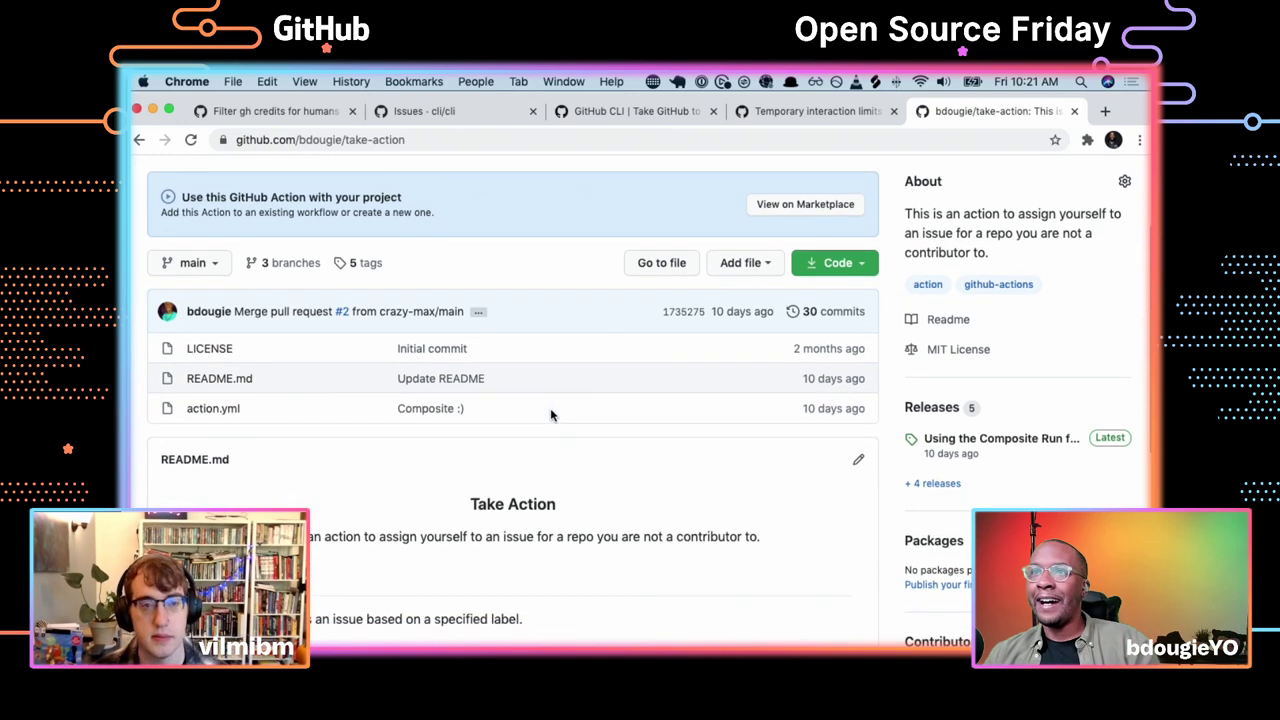
scroll(550, 415, down, 1)
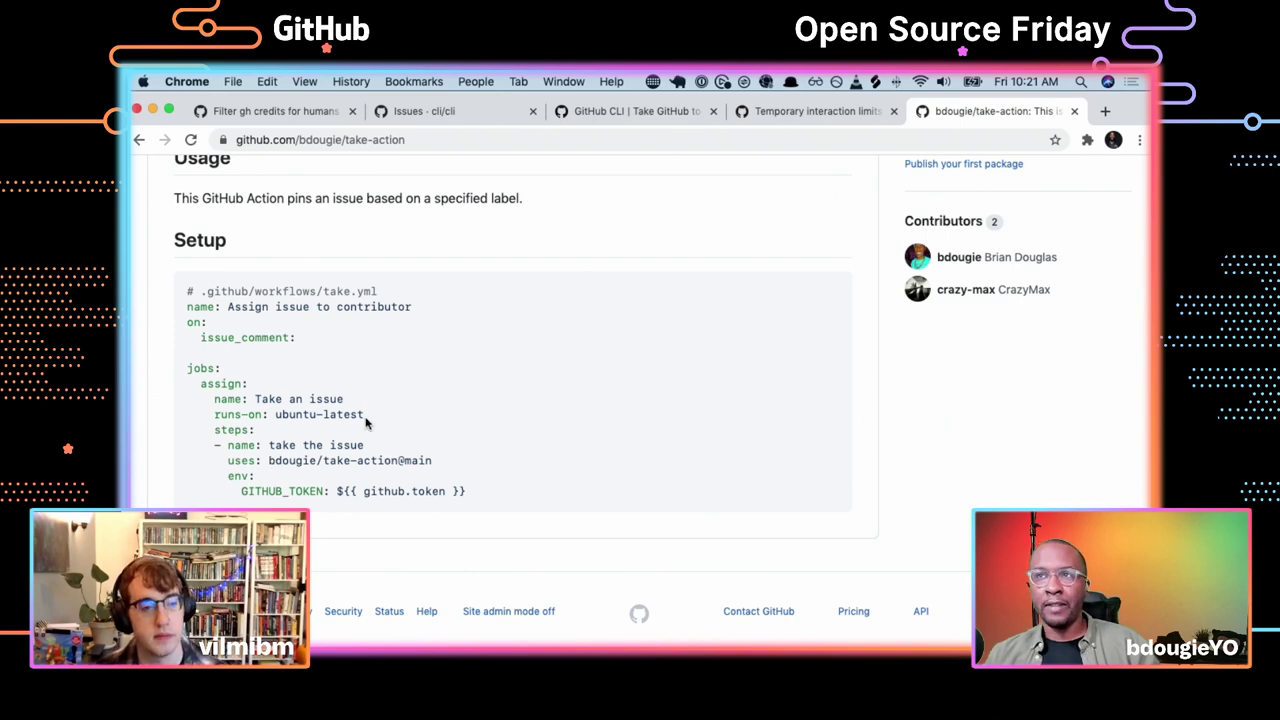
scroll(366, 424, up, 3)
scroll(366, 424, down, 3)
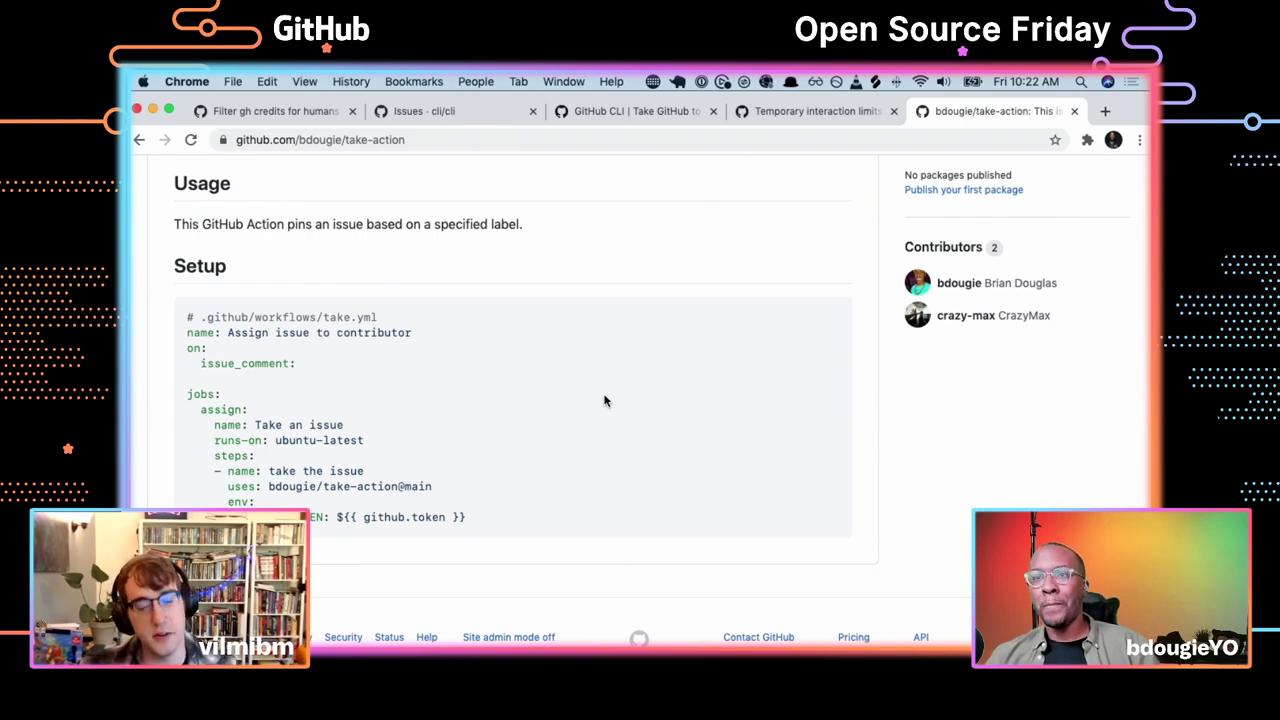
scroll(604, 400, up, 5)
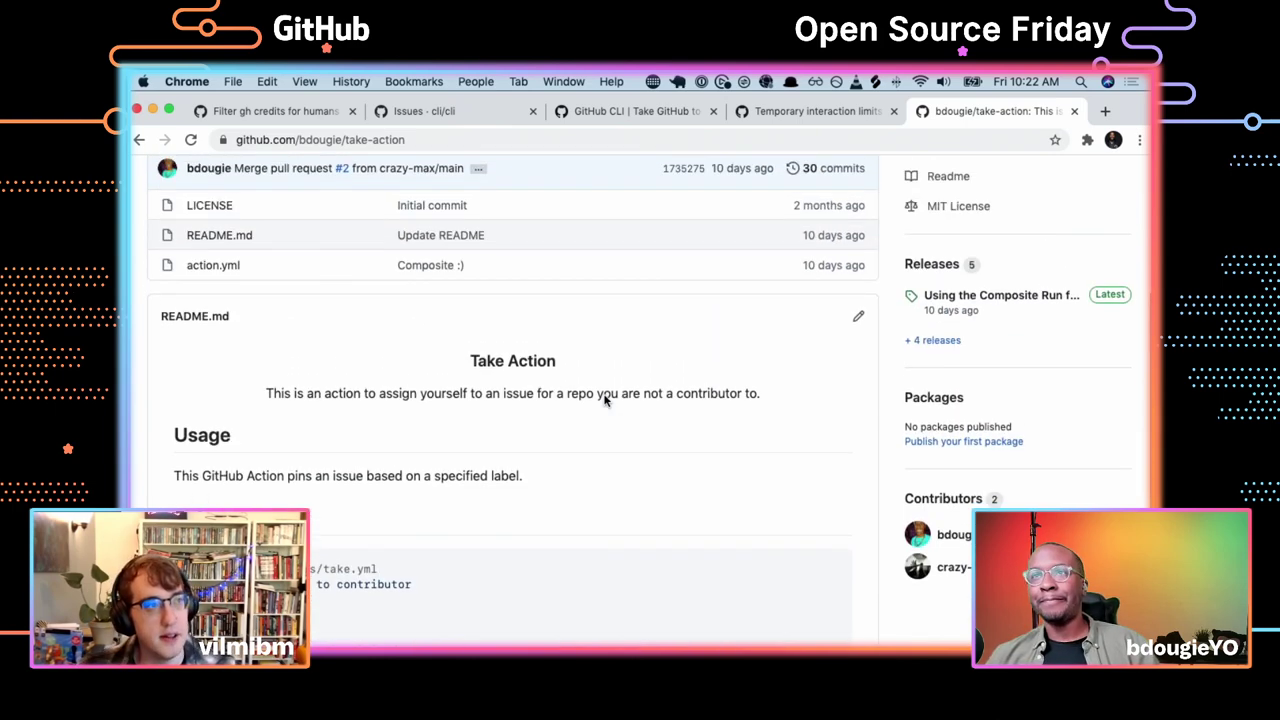
Open take-action's action.yml file
click(213, 270)
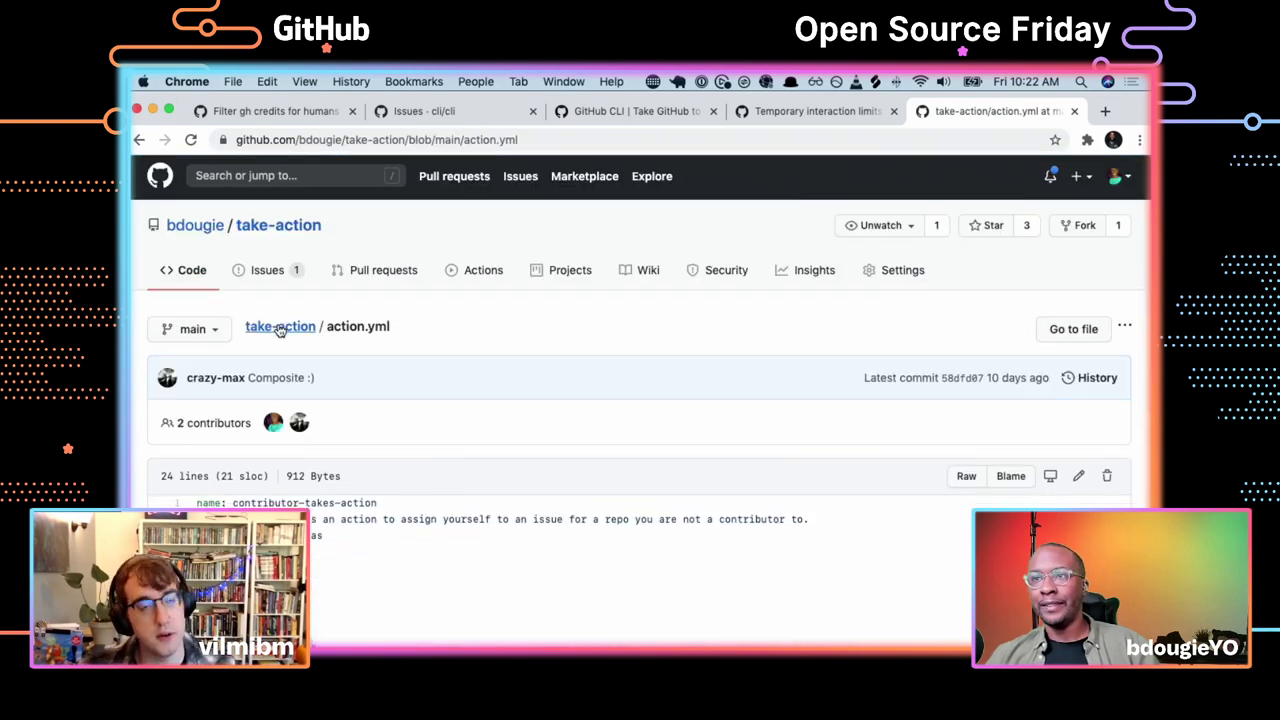
scroll(279, 330, down, 5)
scroll(279, 330, down, 1)
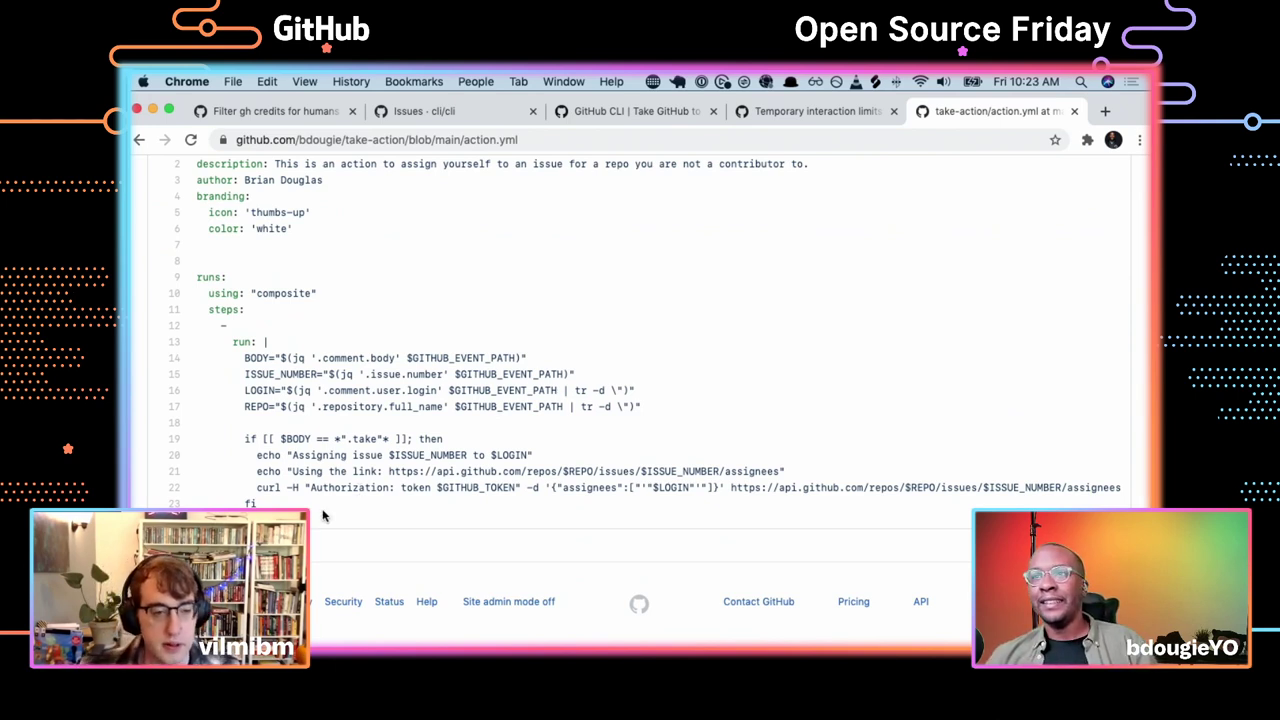
Highlight run script lines 13–23, the curl command on line 22, then the if-block from line 19
drag(322, 518, 180, 357)
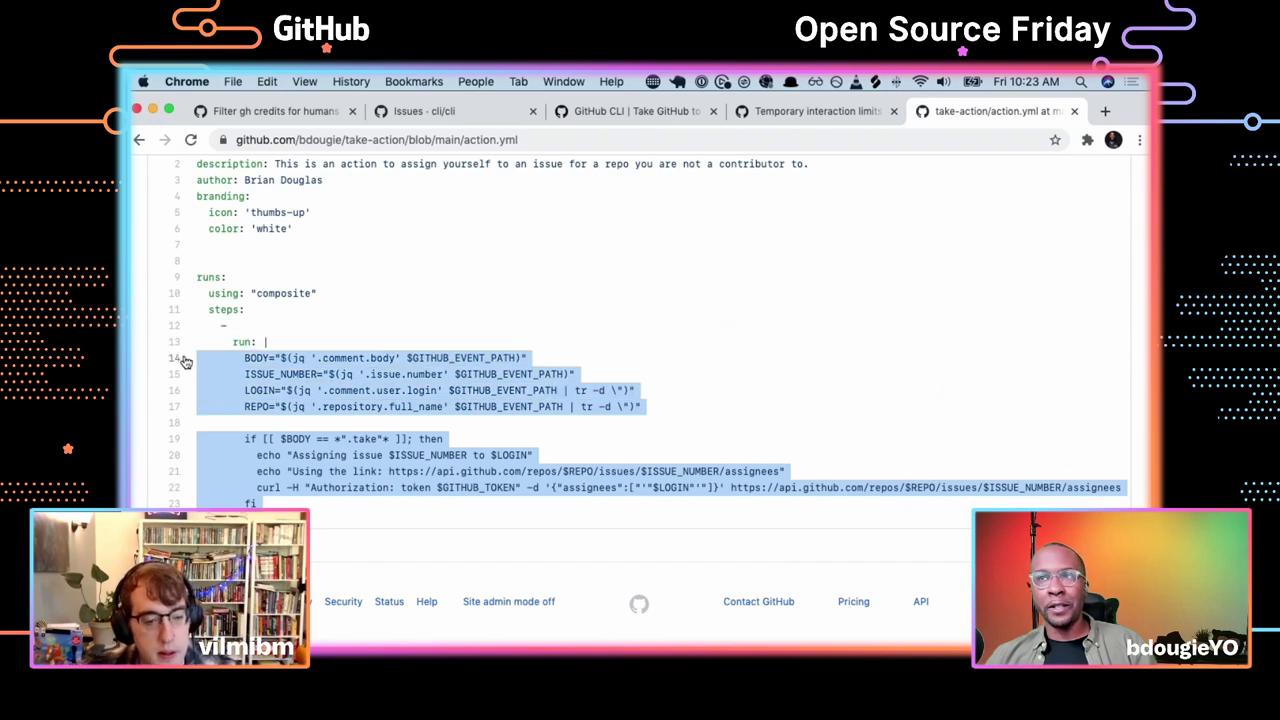
triple_click(466, 490)
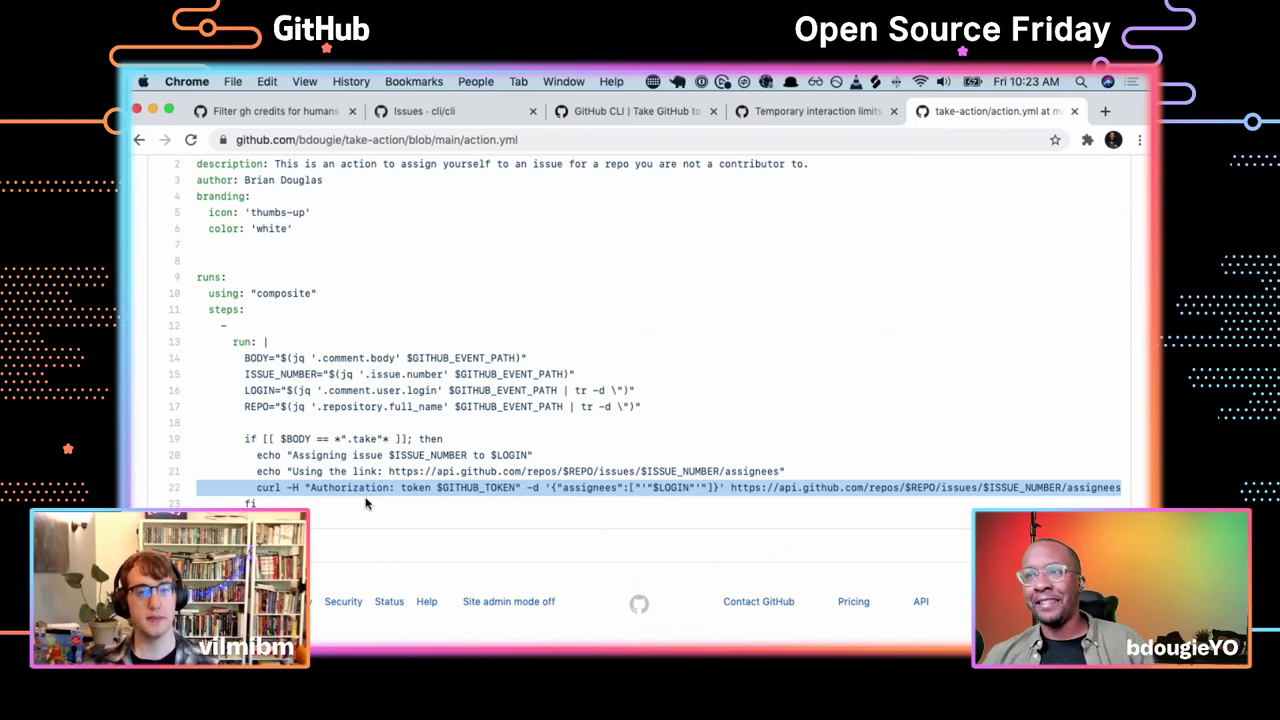
click(272, 505)
drag(272, 505, 180, 442)
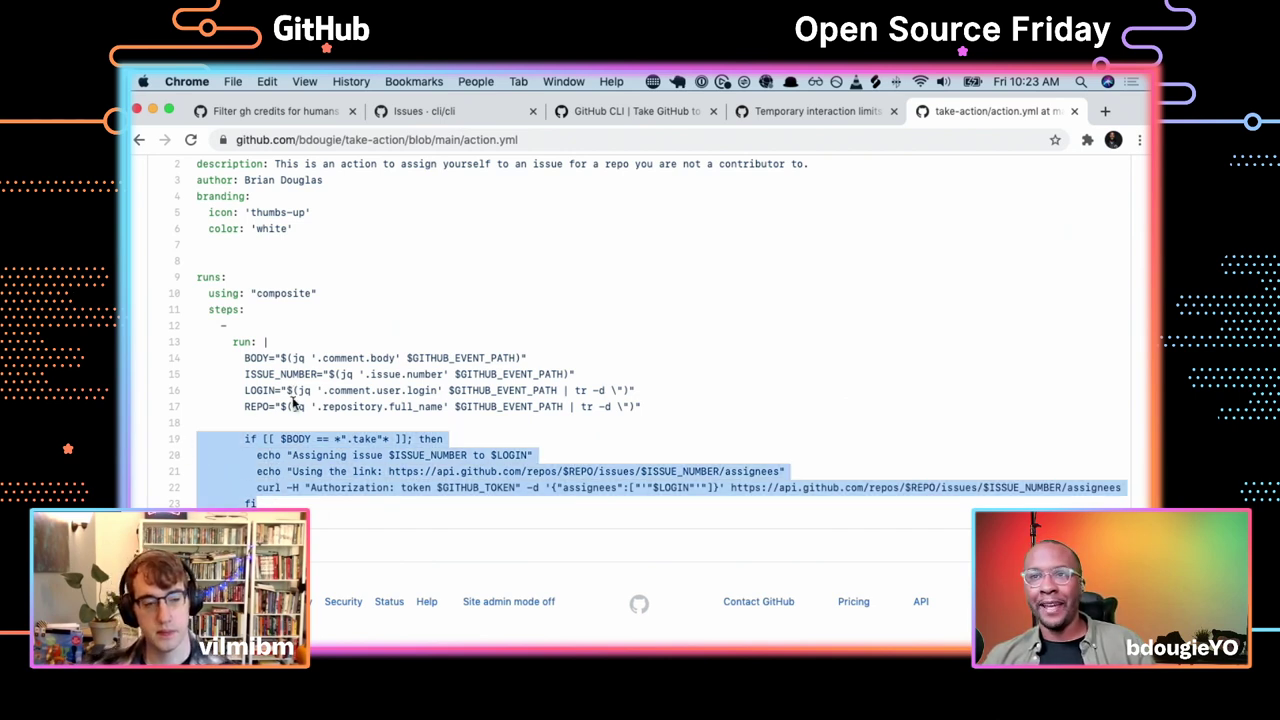
scroll(298, 420, up, 3)
scroll(298, 408, down, 1)
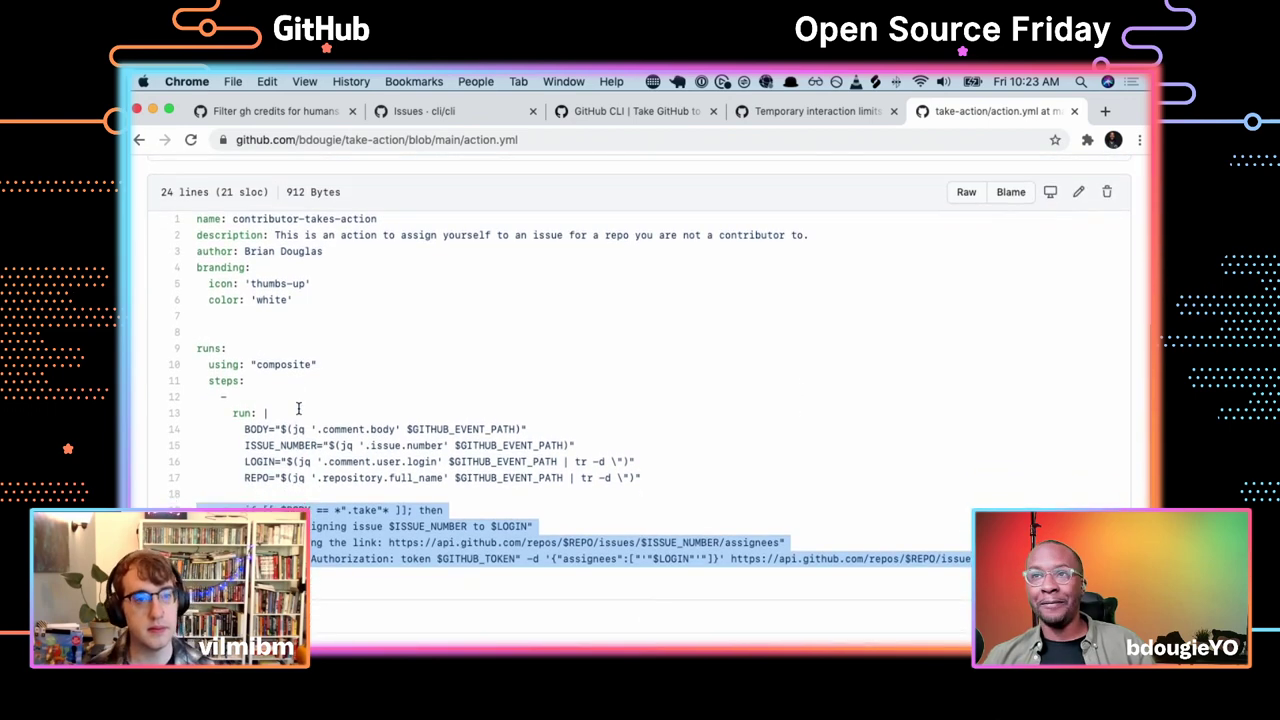
triple_click(285, 364)
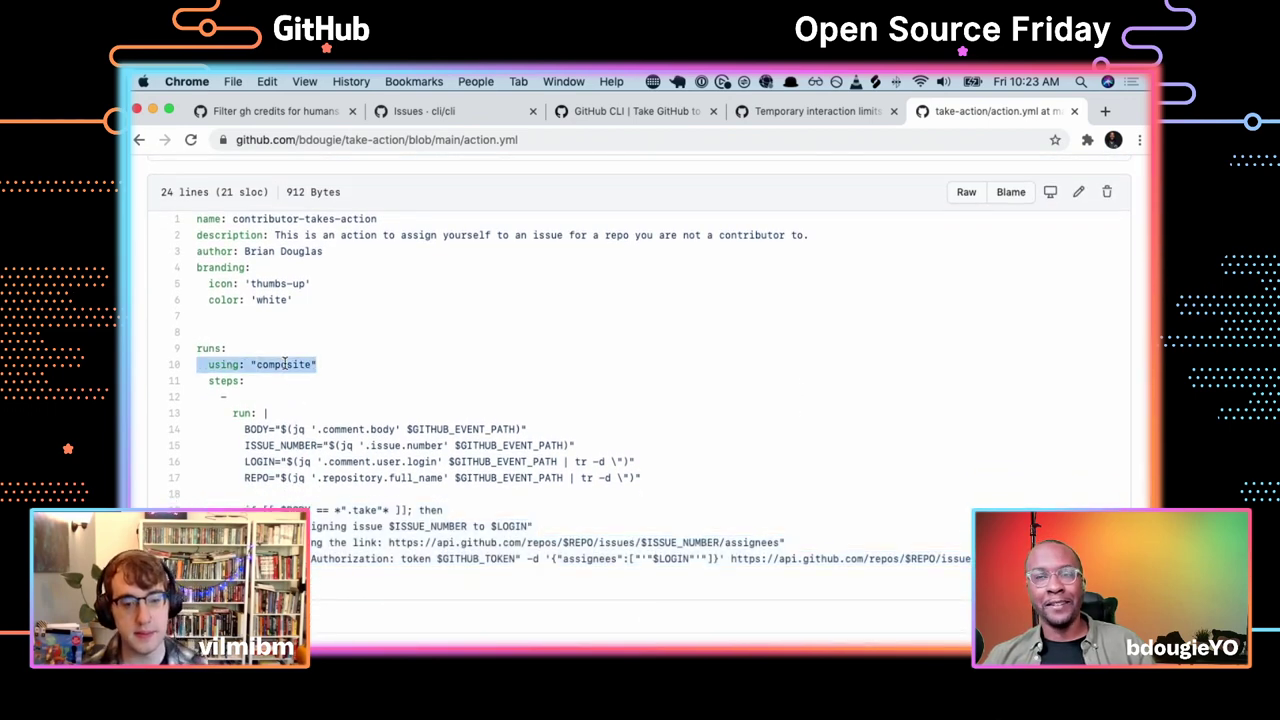
key(super+equal)
key(super+equal)
key(super+equal)
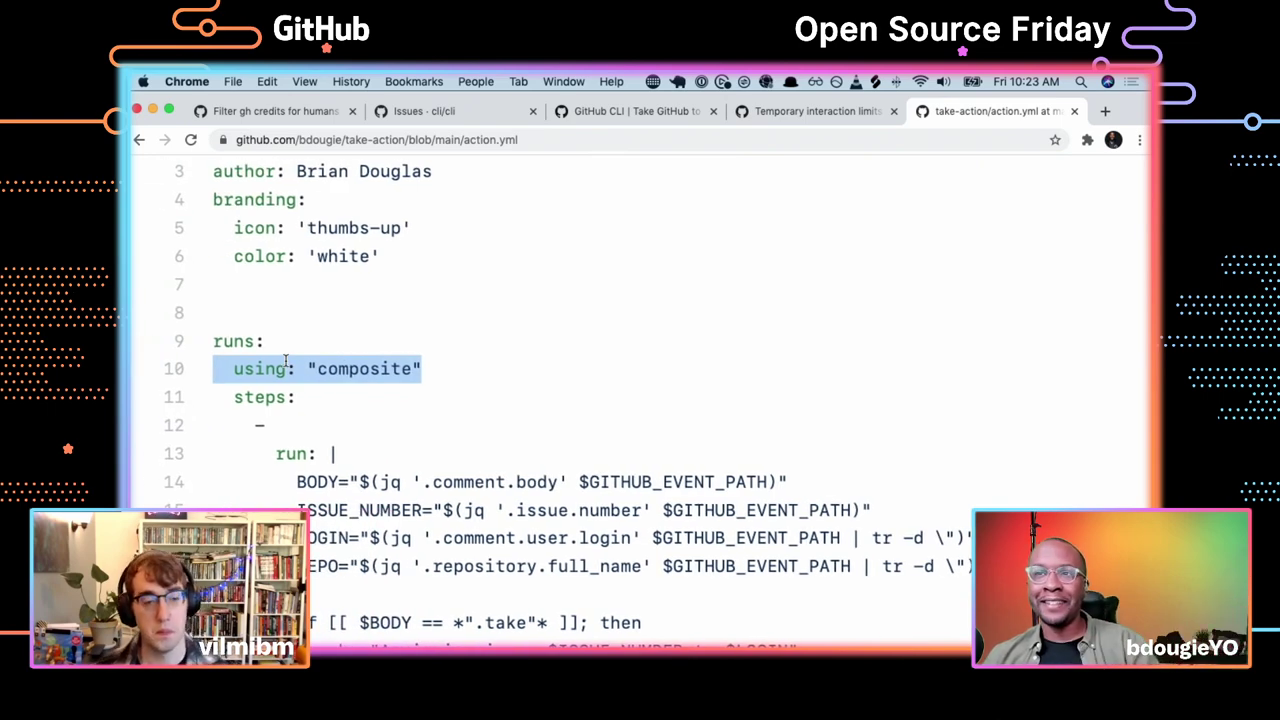
scroll(285, 362, down, 3)
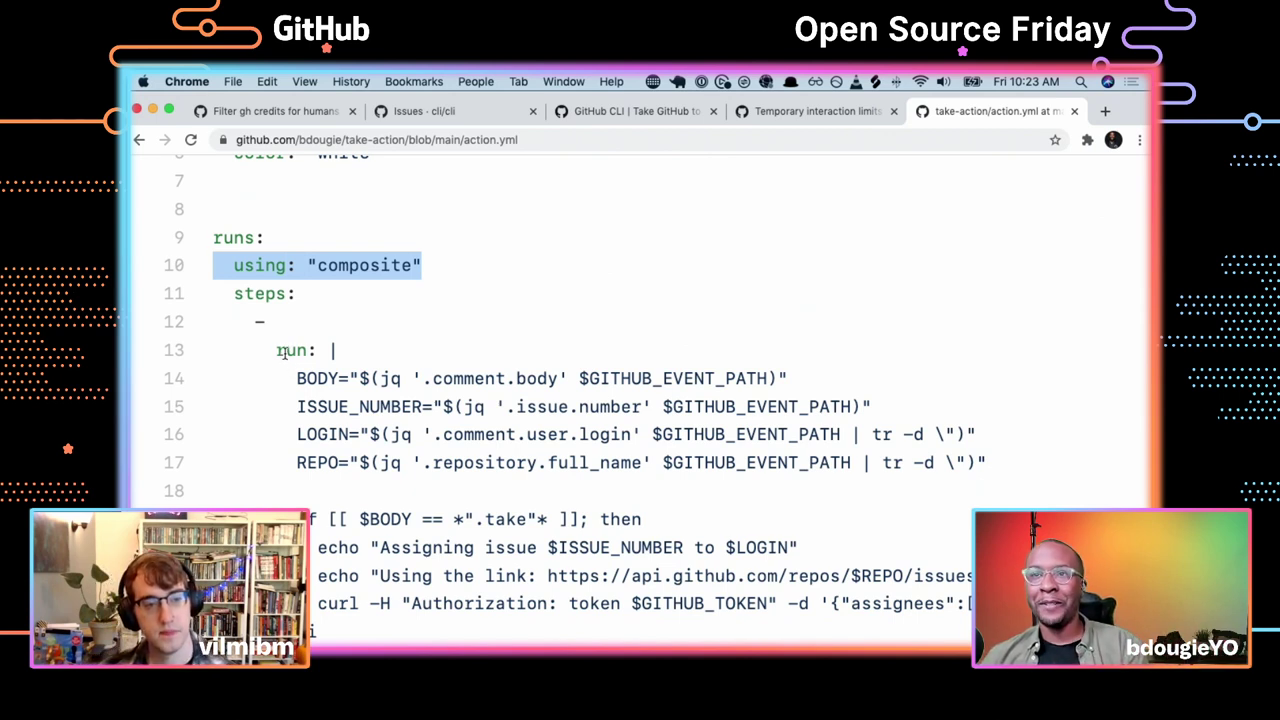
scroll(285, 364, down, 2)
click(292, 319)
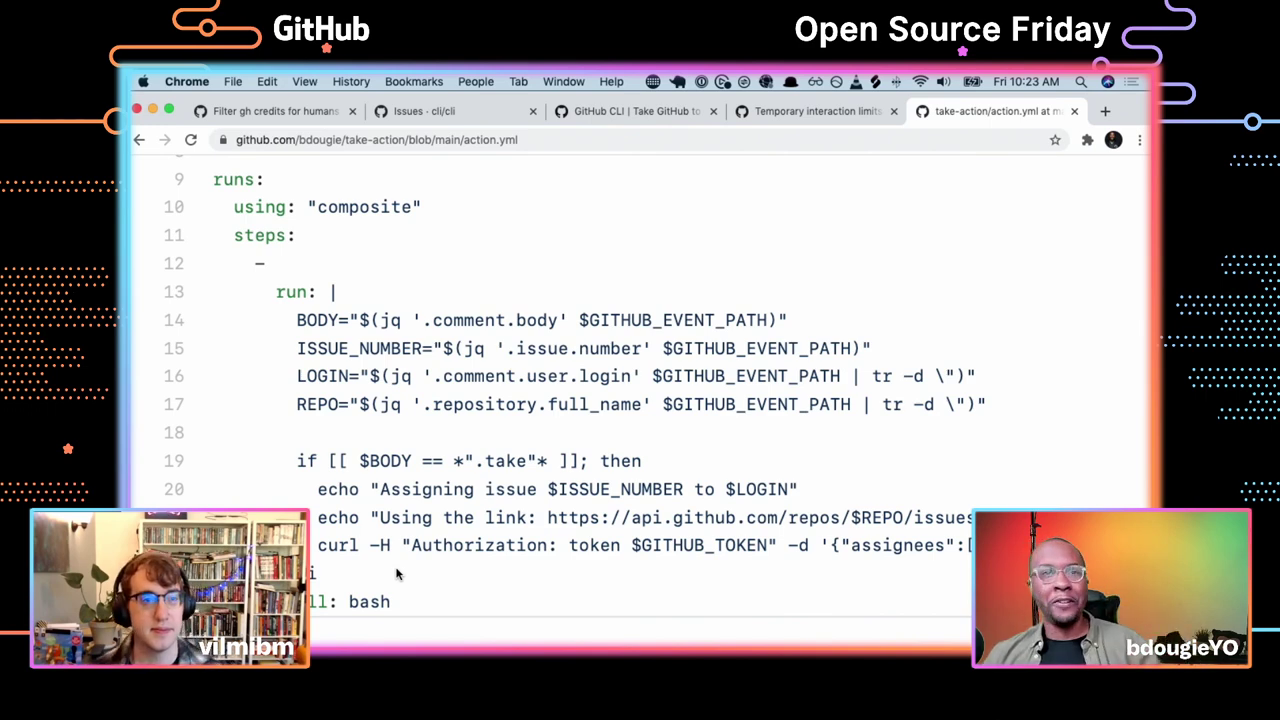
key(super+minus)
key(super+minus)
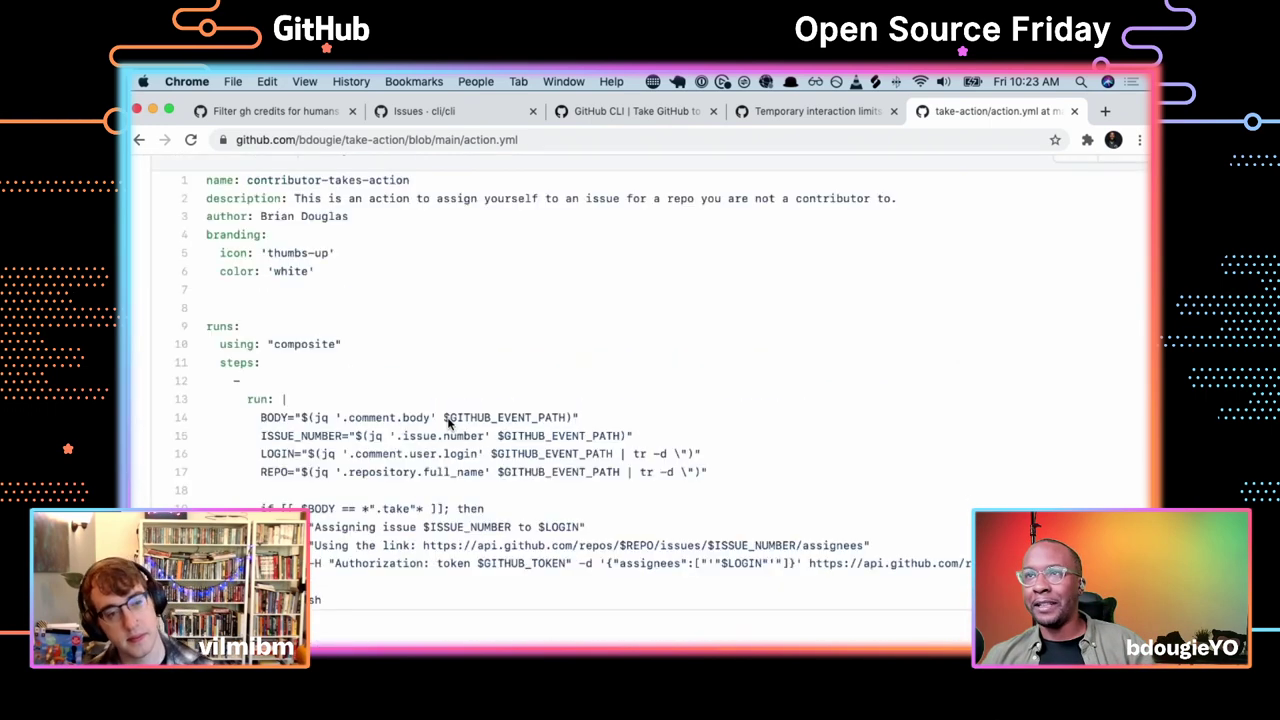
key(super+minus)
scroll(447, 421, up, 5)
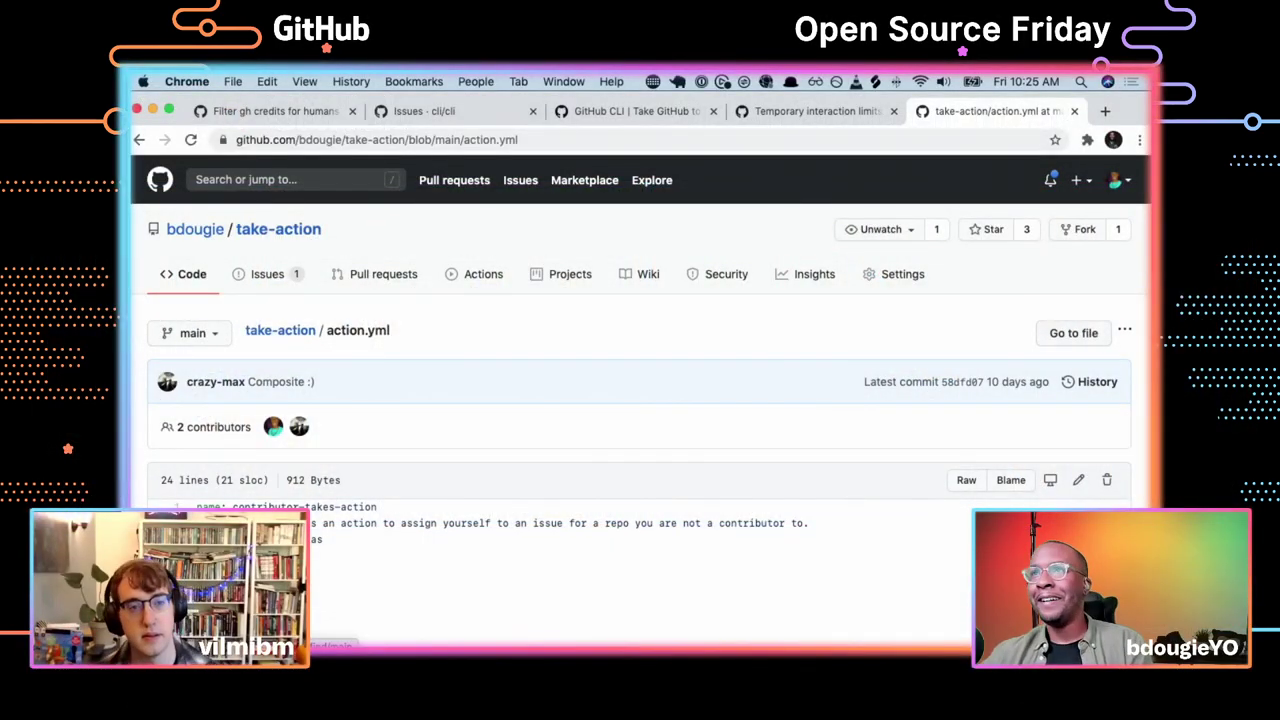
From the cli/cli issues page, use Fork to reach the existing bdougie/cli fork
click(467, 112)
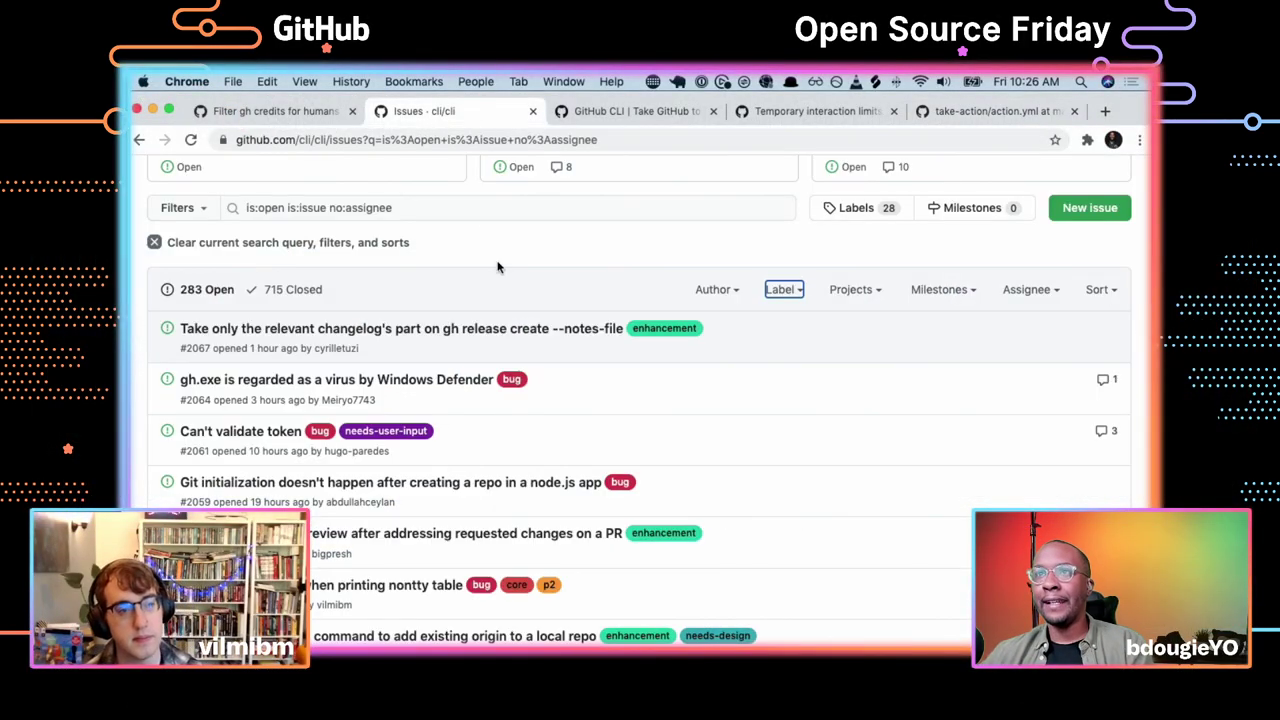
scroll(640, 300, up, 3)
click(1068, 229)
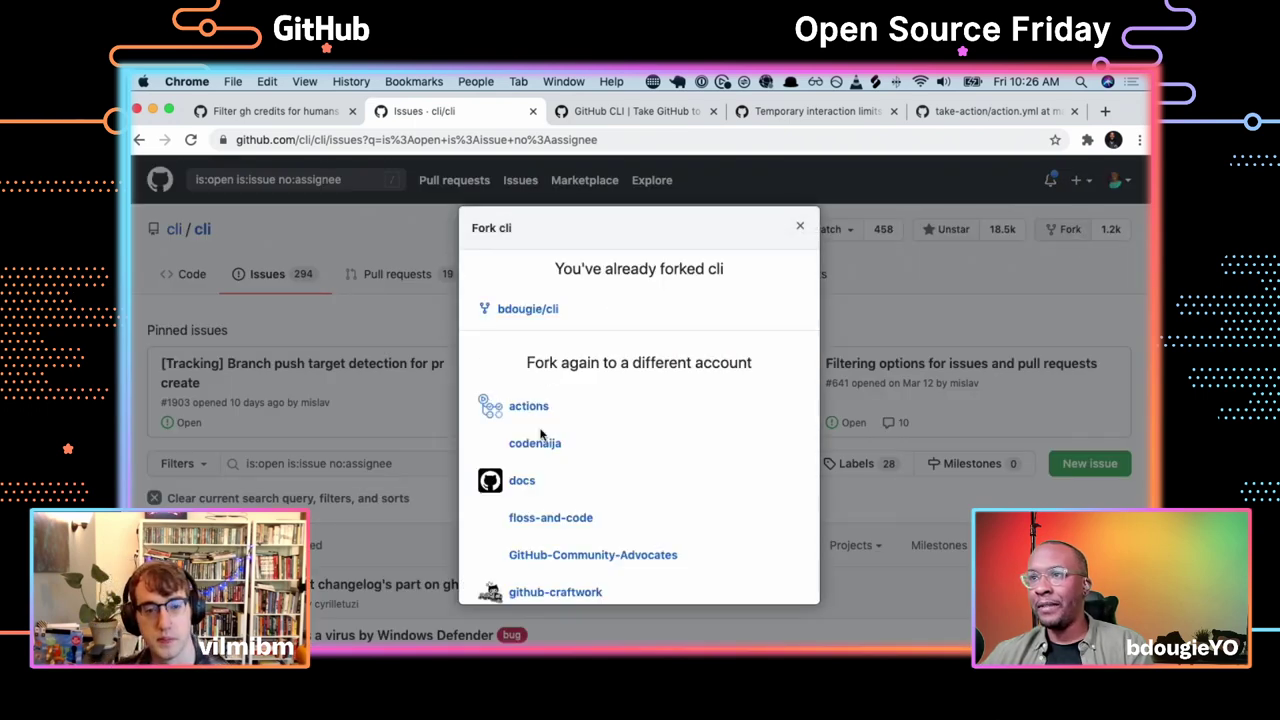
click(533, 311)
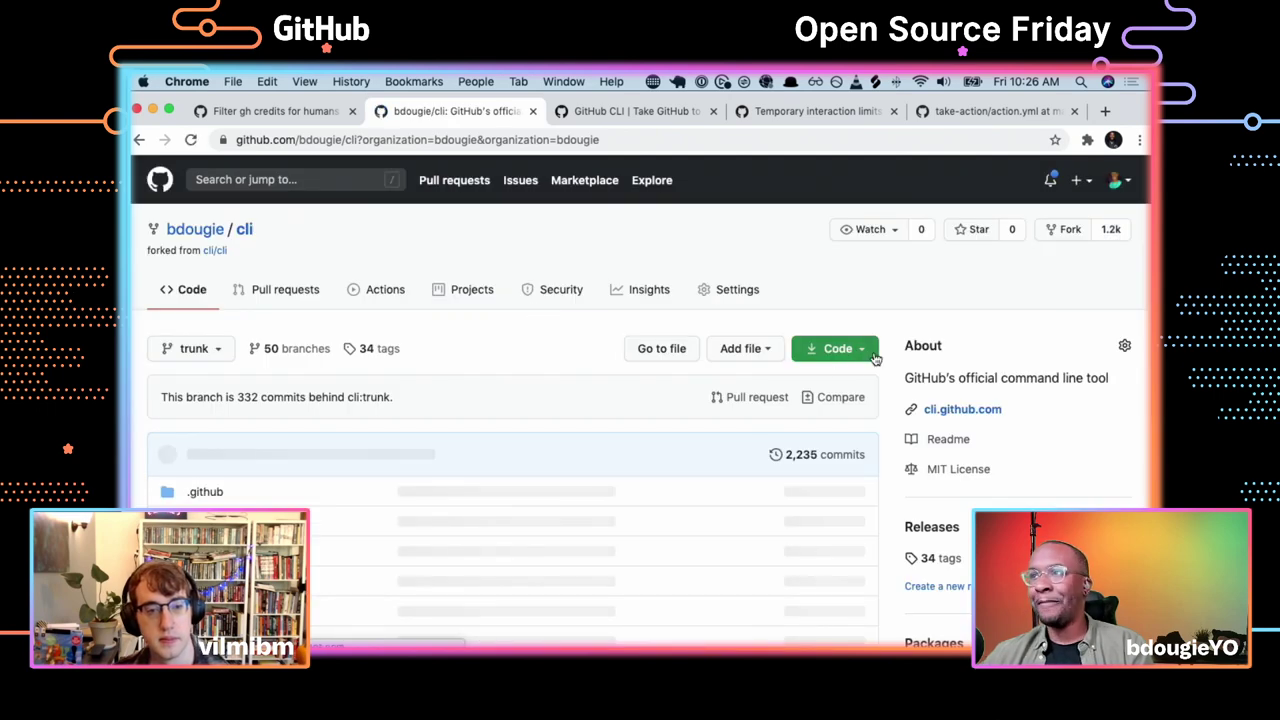
click(872, 352)
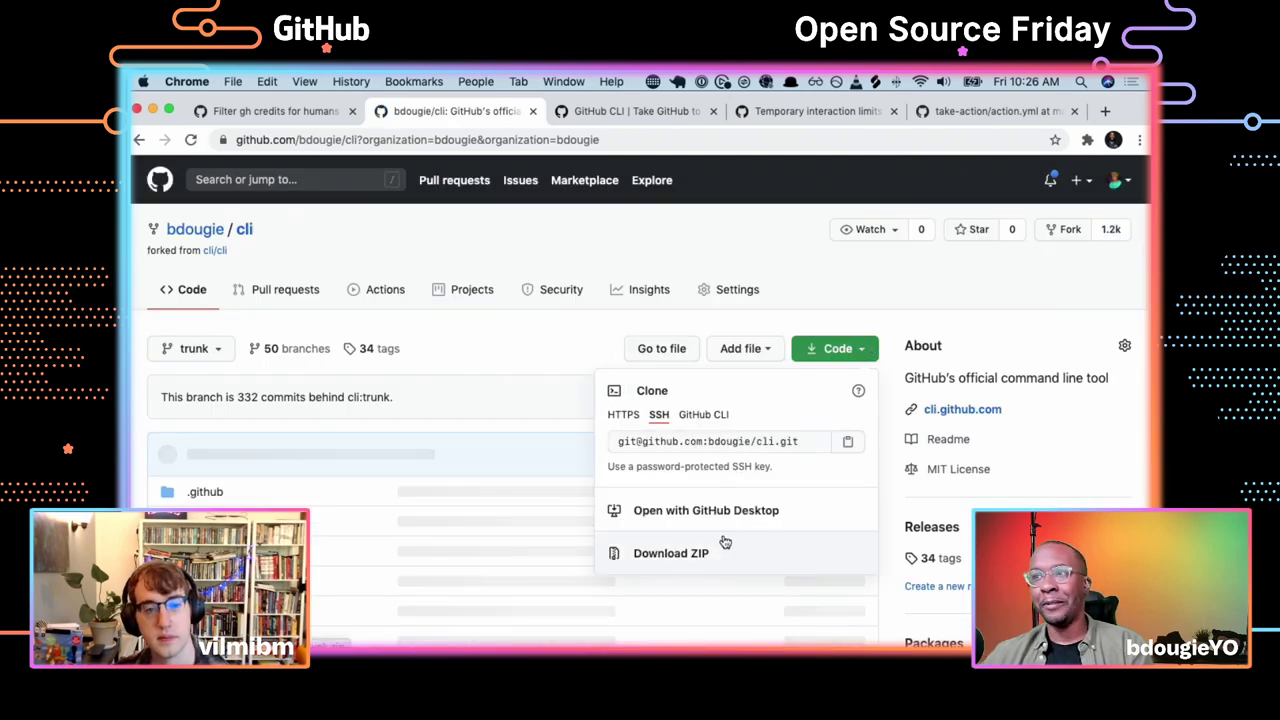
click(912, 283)
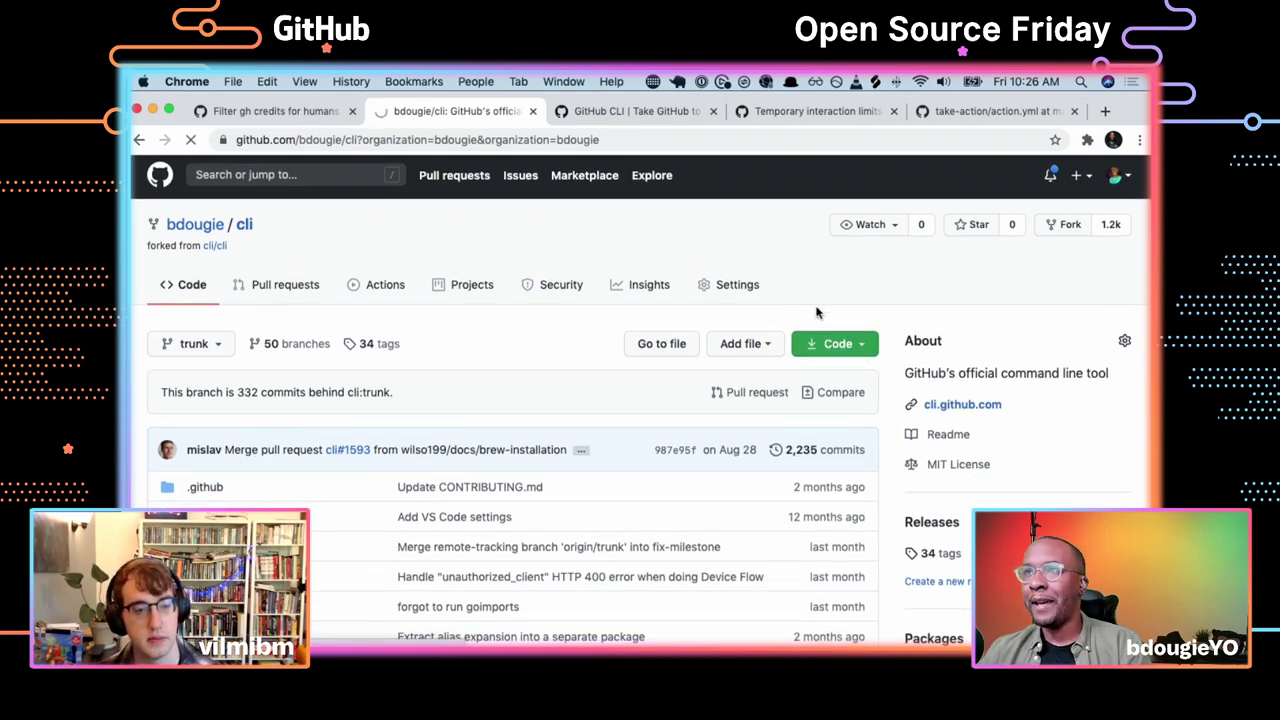
click(870, 346)
click(802, 272)
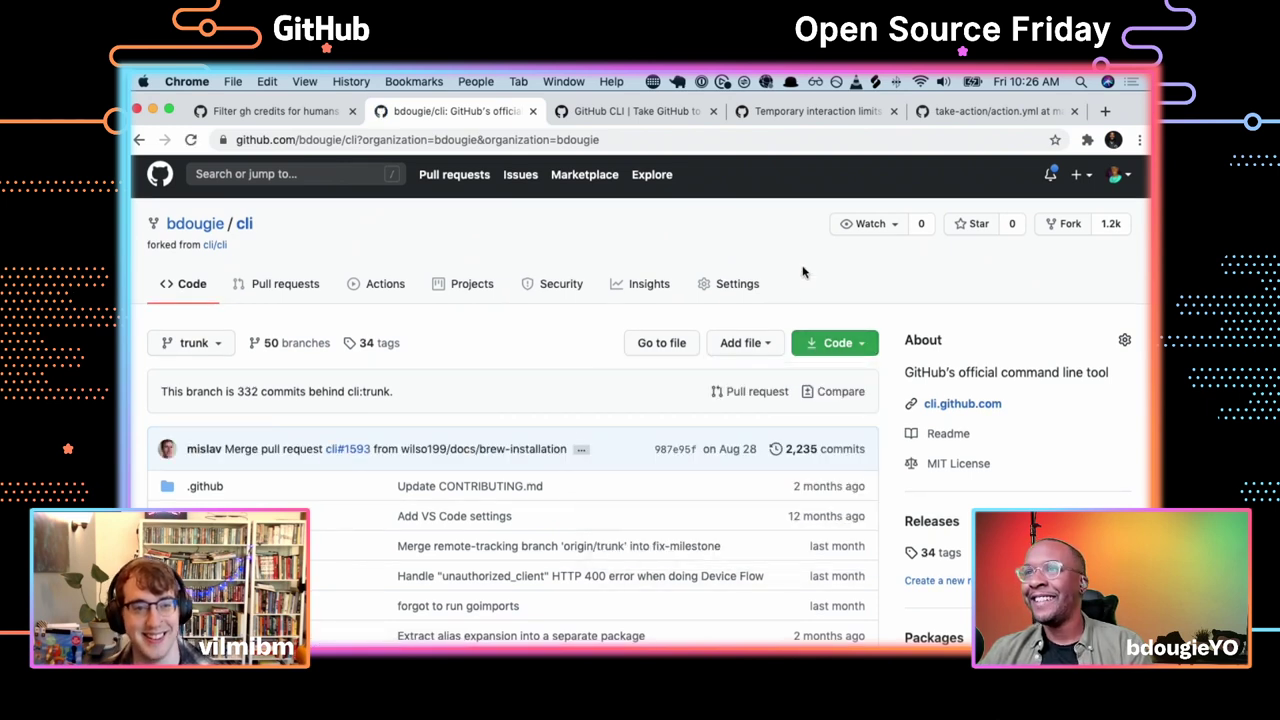
click(616, 276)
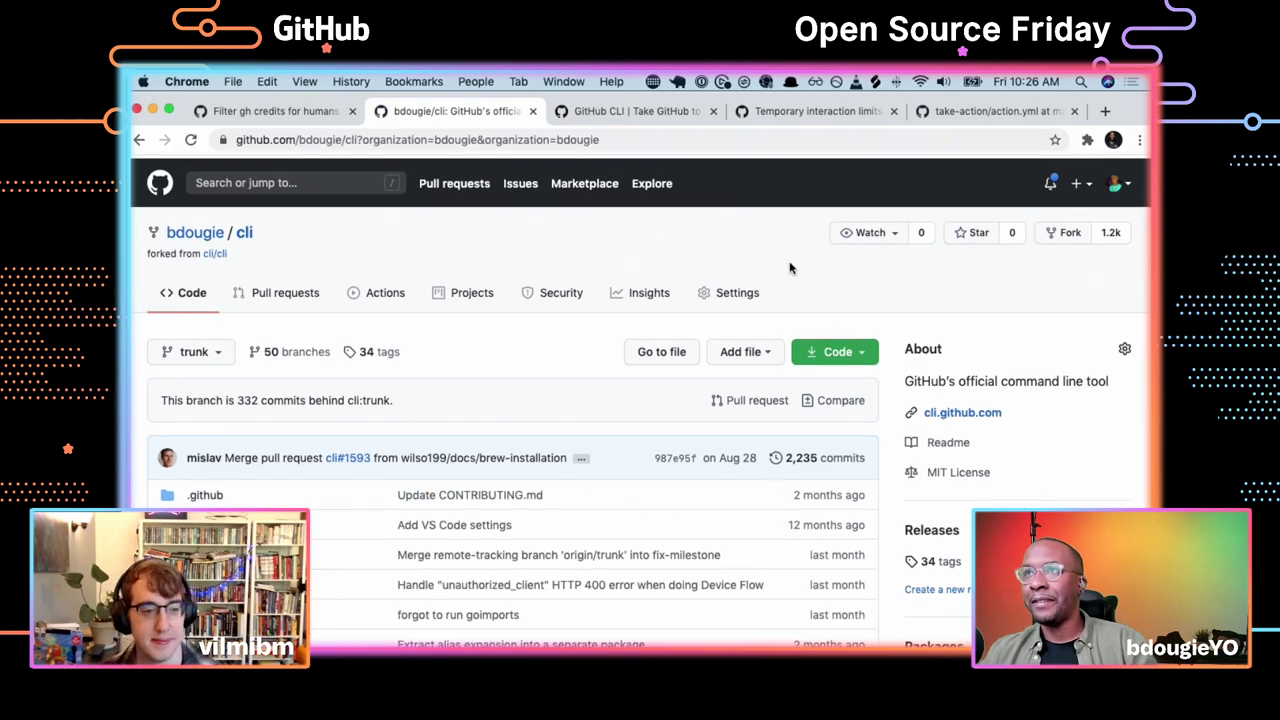
scroll(790, 268, down, 1)
Toggle the developer console open and closed, then reload the bdougie/cli fork page
key(super+alt+j)
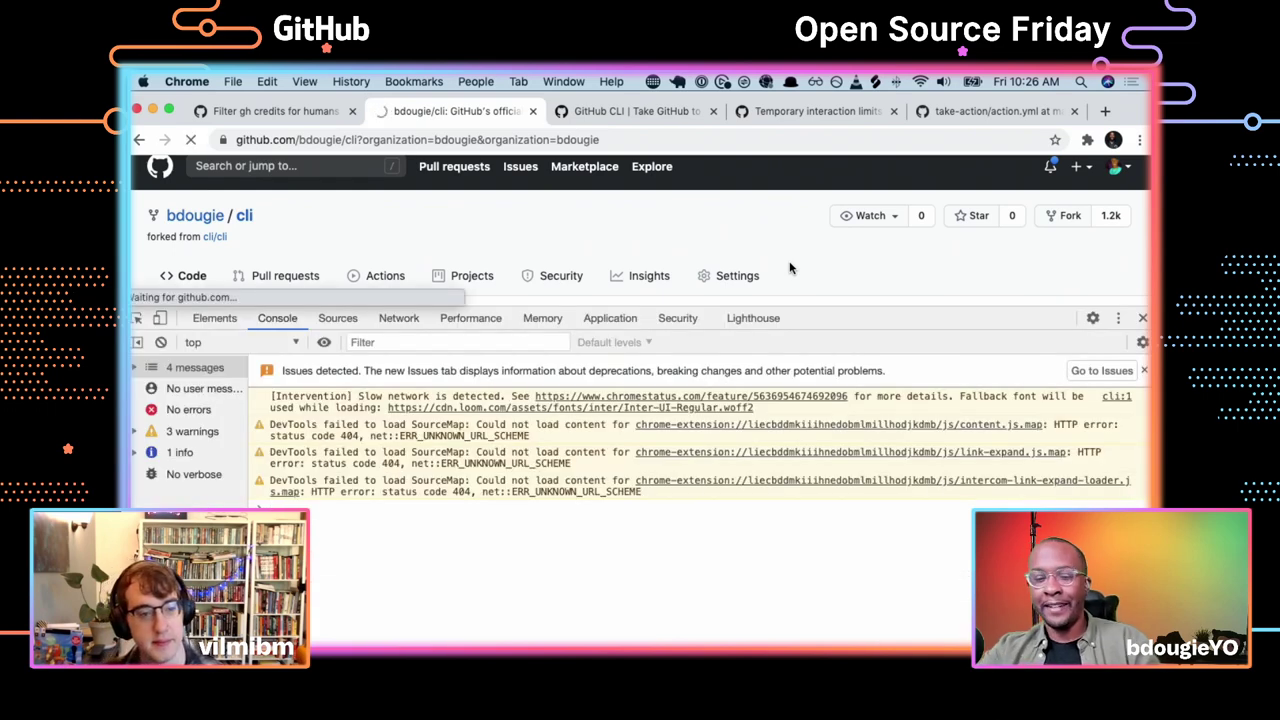
key(super+alt+j)
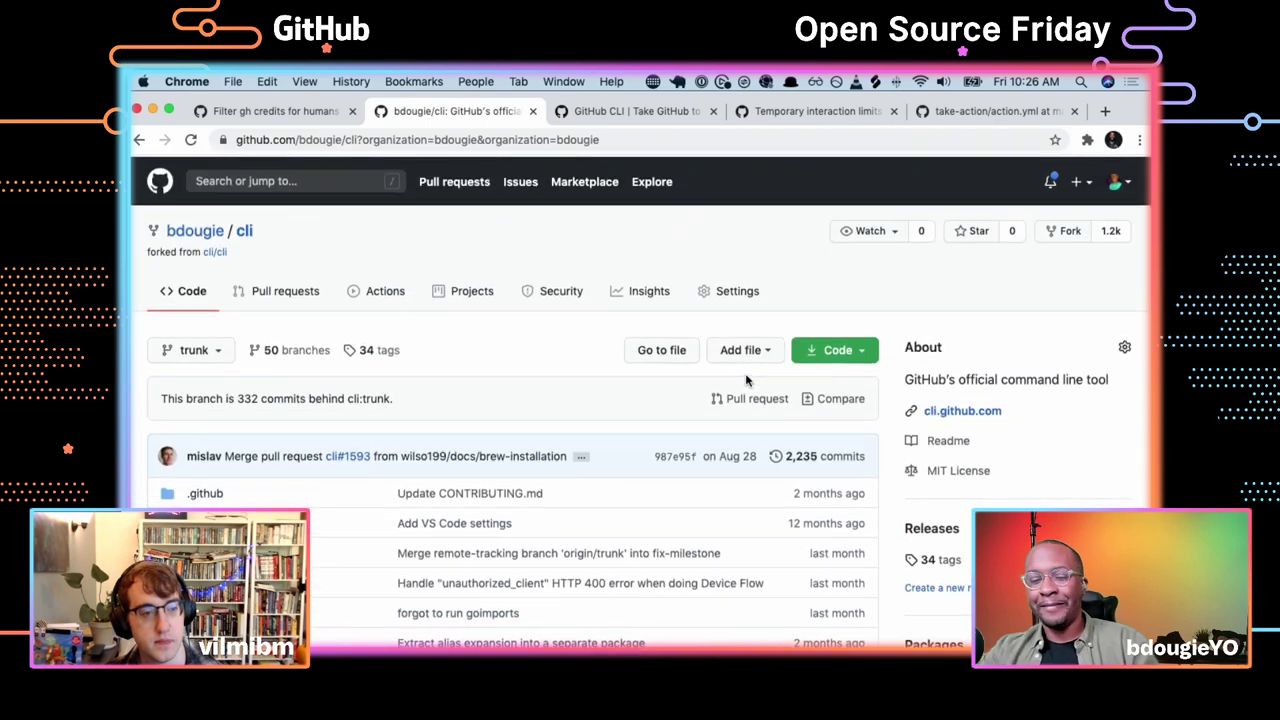
key(super+r)
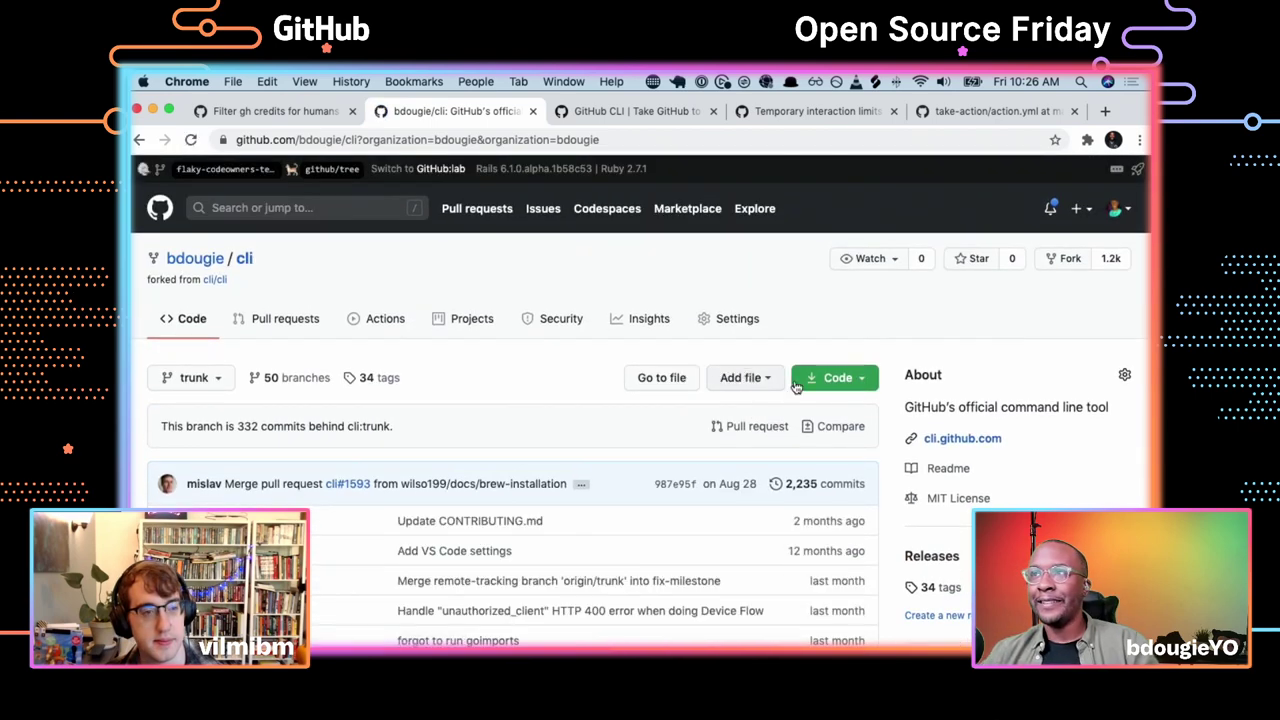
Start the fork's existing codespace bdougie-cli-2vjg from the Code menu's Codespaces list
click(864, 386)
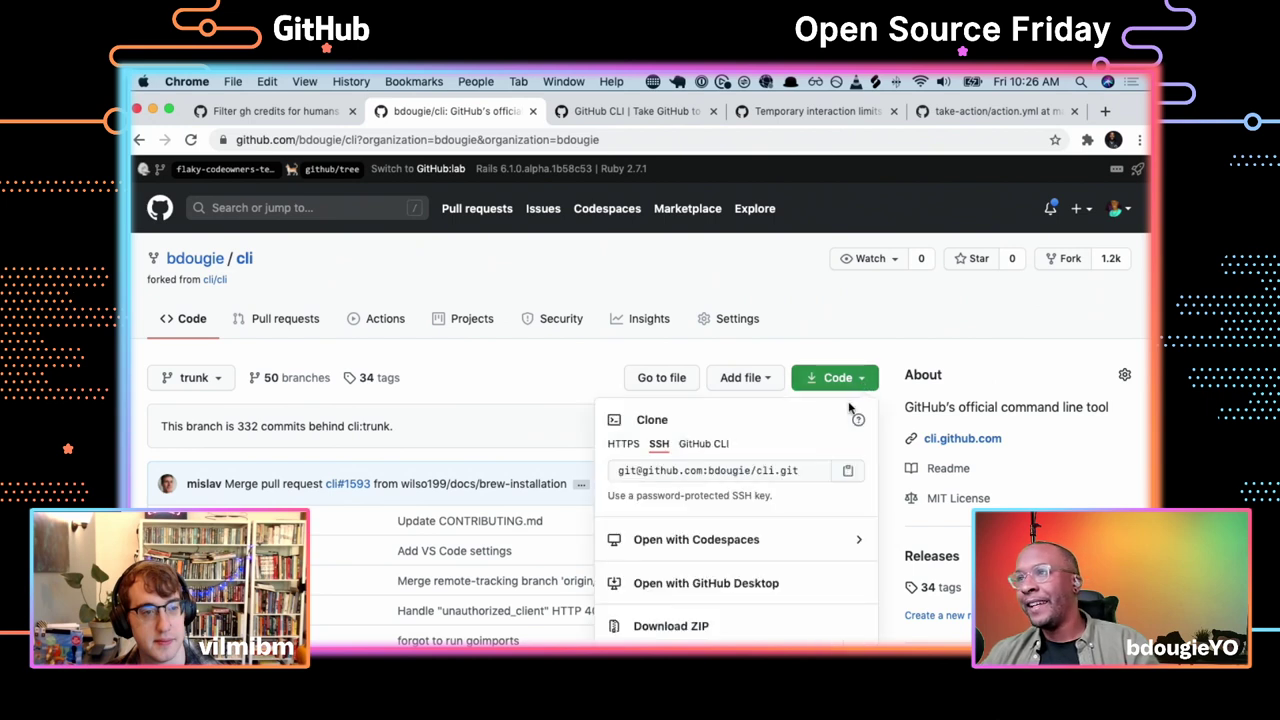
click(764, 549)
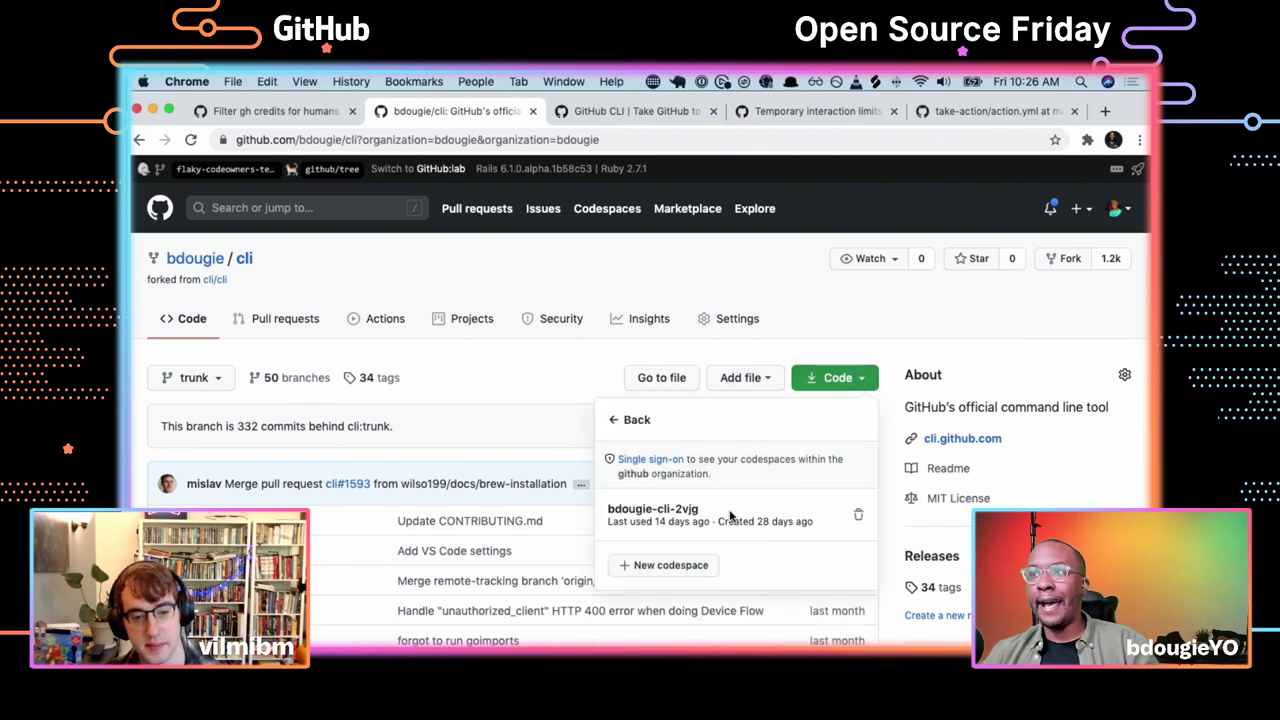
click(653, 509)
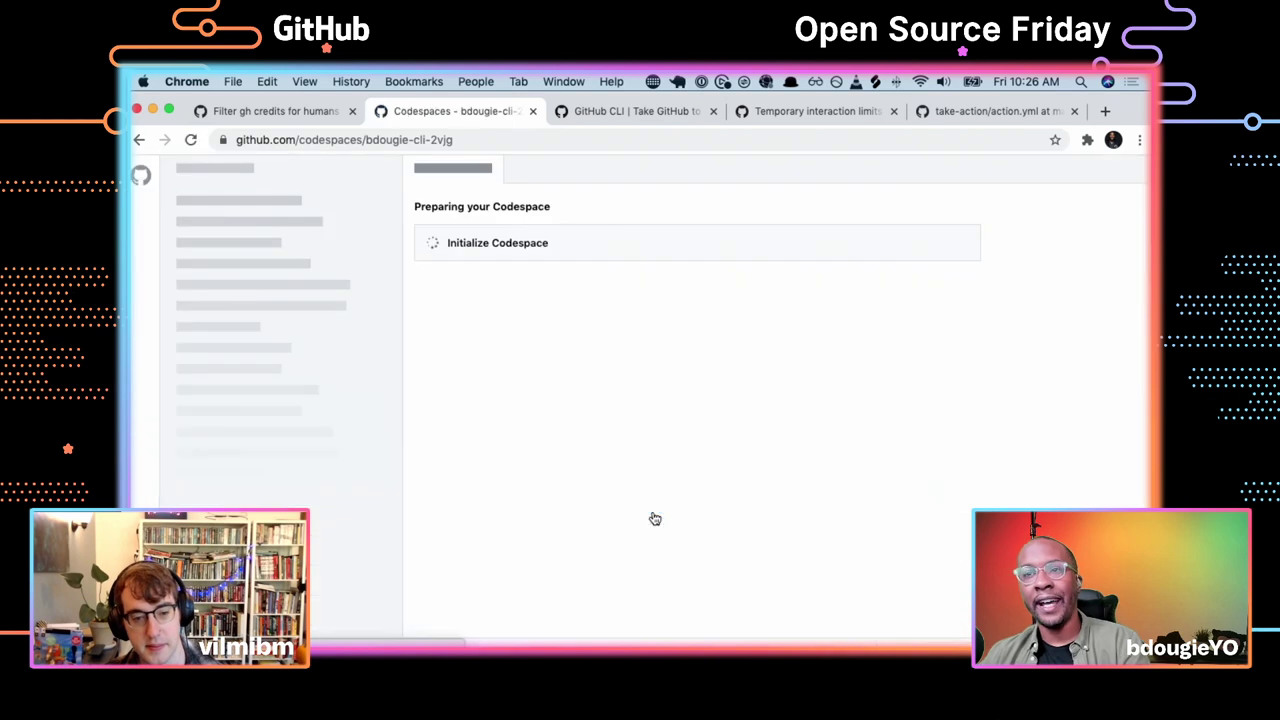